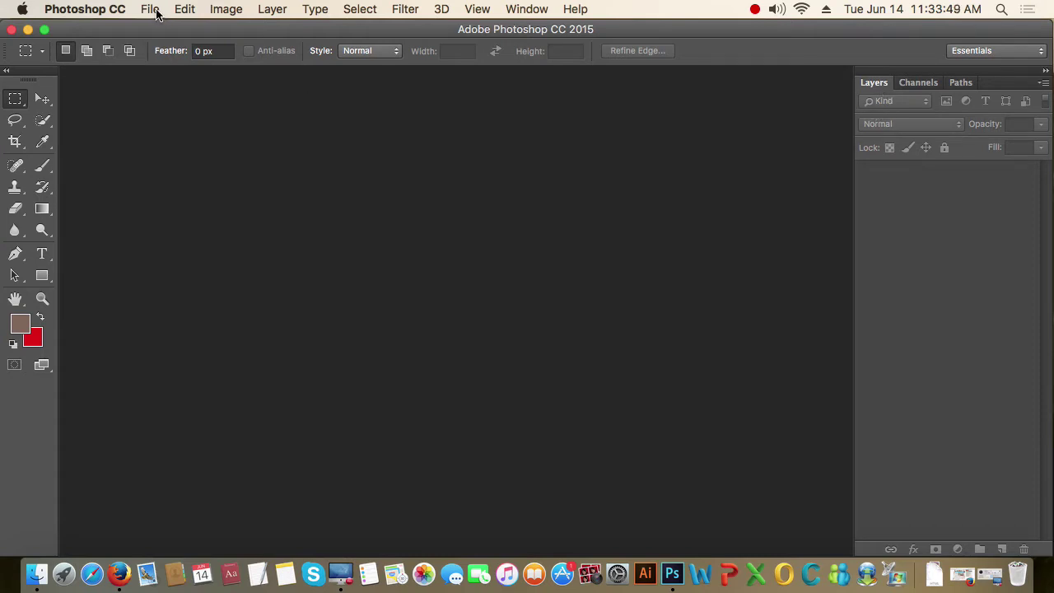
Step: Create a new white 1200 × 1500 px, 72 ppi document named Untitled-1
{"action": "left_click", "coordinate": [151, 12]}
{"action": "left_click", "coordinate": [190, 37]}
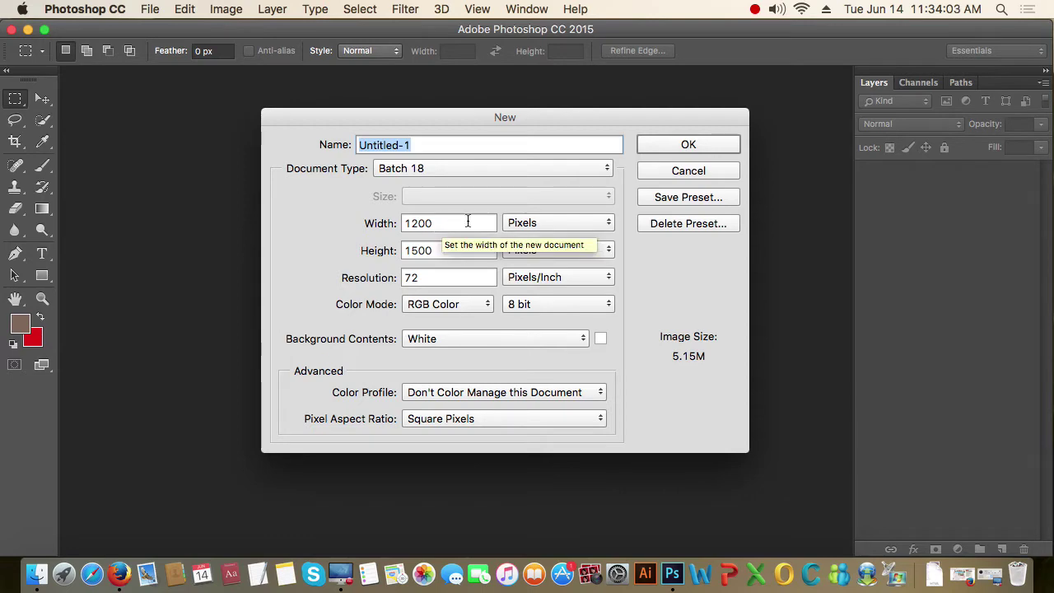
{"action": "left_click", "coordinate": [688, 146]}
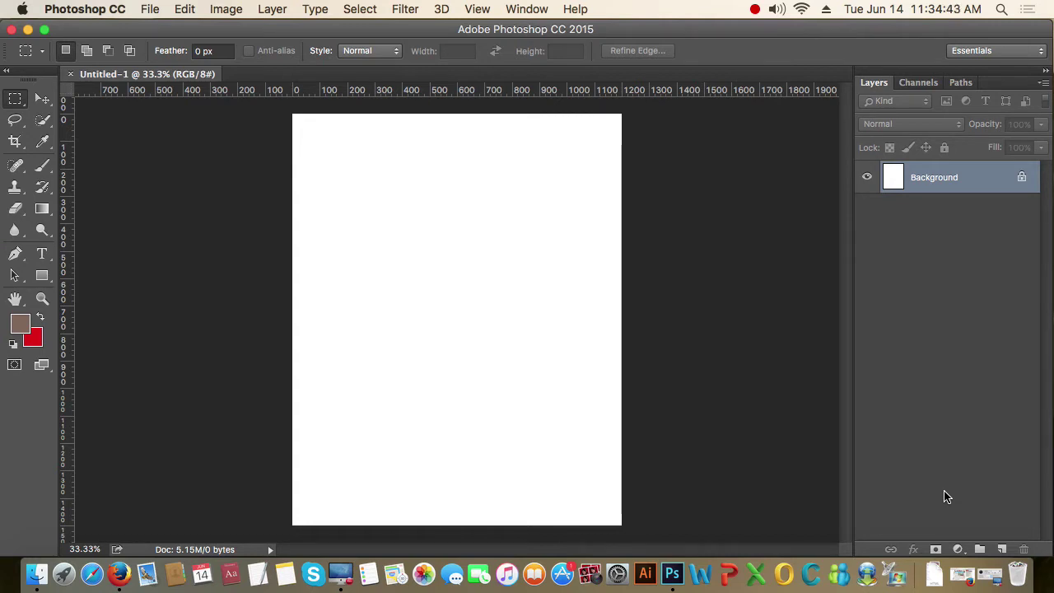
Step: Add an empty layer, then open bJCW-3-q_400x400.jpeg from the Desktop
{"action": "left_click", "coordinate": [1002, 549]}
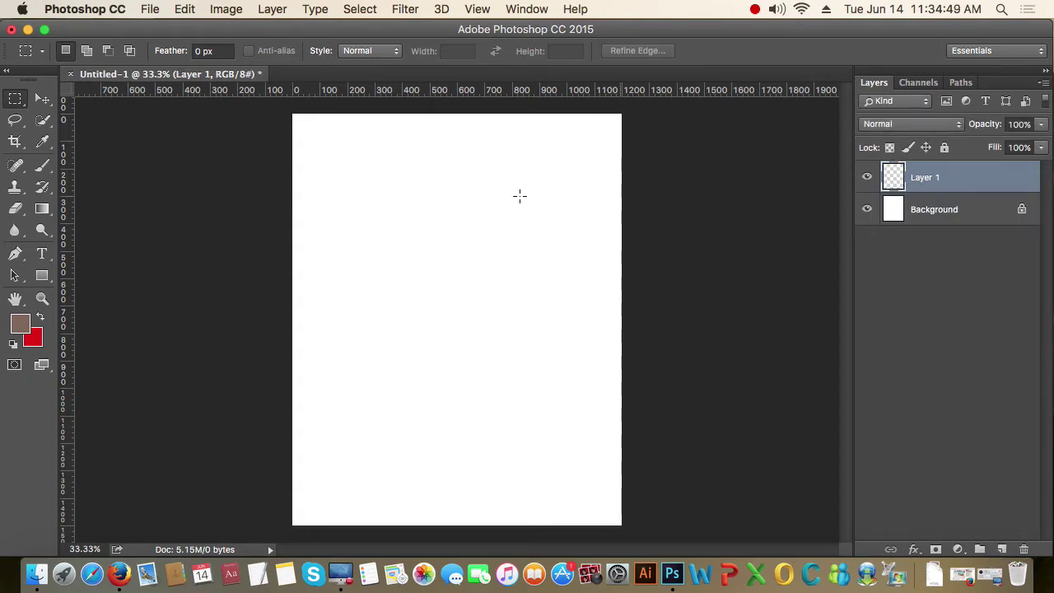
{"action": "left_click", "coordinate": [150, 10]}
{"action": "left_click", "coordinate": [179, 48]}
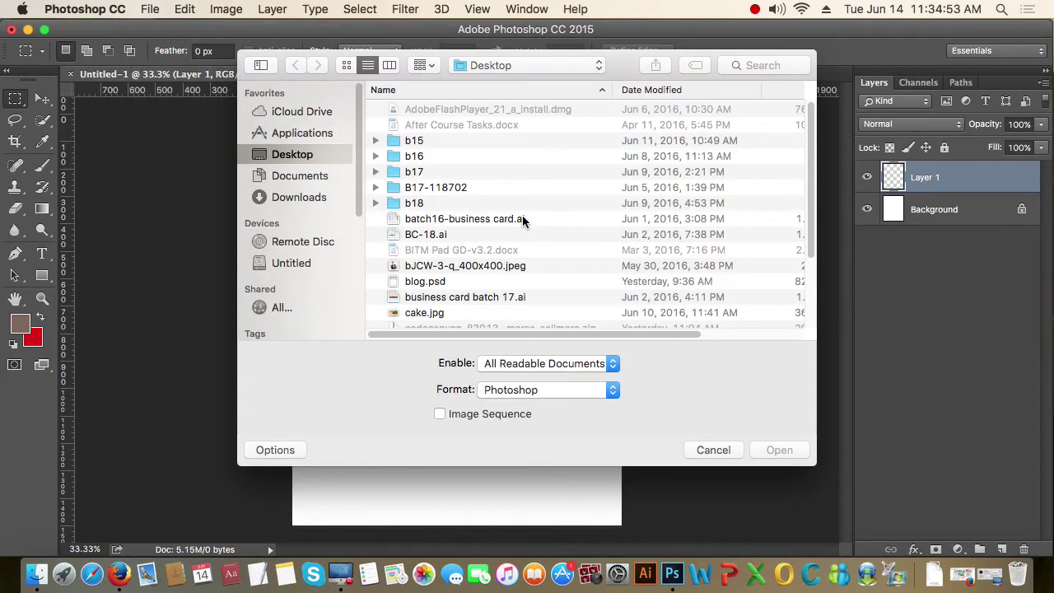
{"action": "scroll", "coordinate": [522, 218], "scroll_direction": "down", "scroll_amount": 5}
{"action": "left_click", "coordinate": [437, 150]}
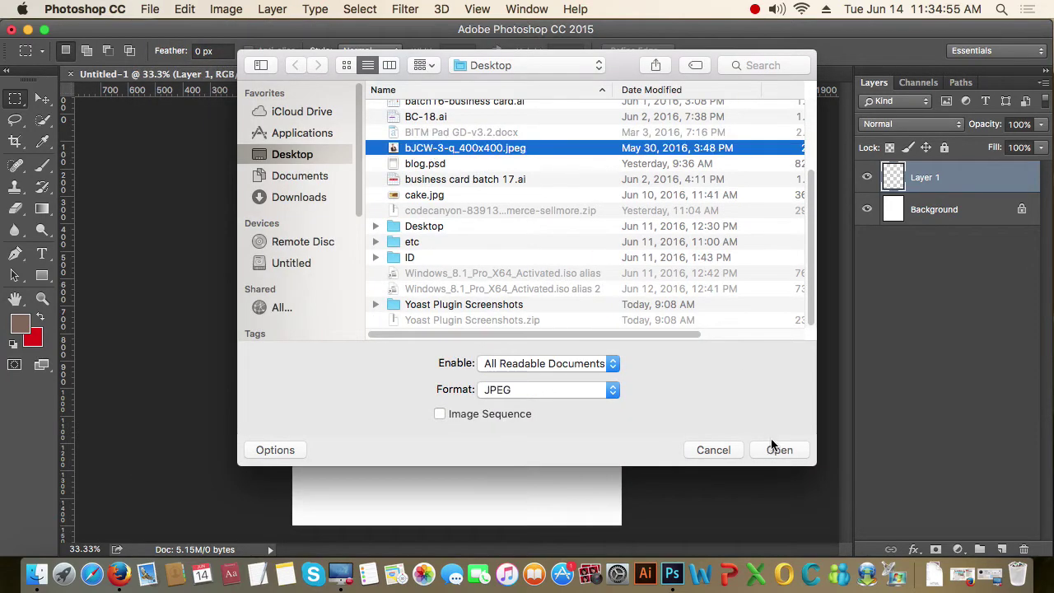
{"action": "left_click", "coordinate": [781, 454]}
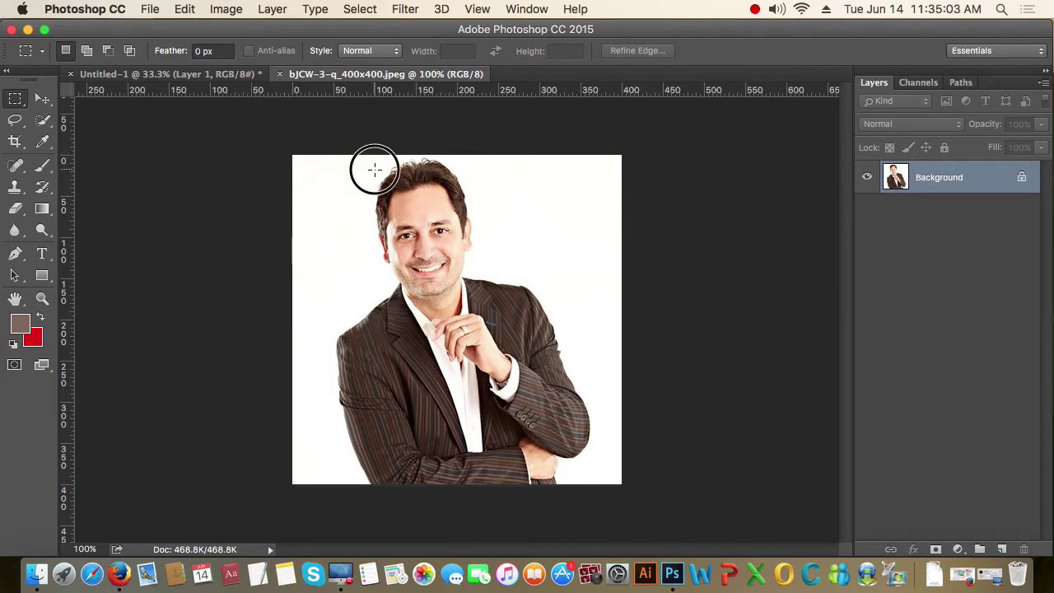
Step: Marquee-select and copy the man's head and upper body in the portrait
{"action": "left_click_drag", "start_coordinate": [372, 169], "coordinate": [498, 305]}
{"action": "left_click_drag", "start_coordinate": [347, 159], "coordinate": [521, 353]}
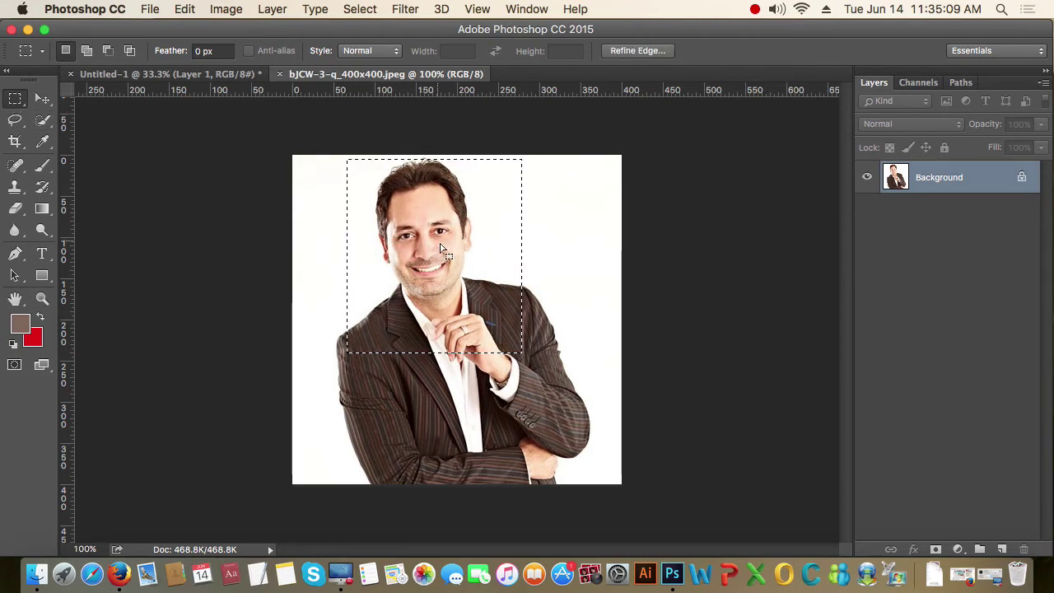
{"action": "left_click", "coordinate": [184, 9]}
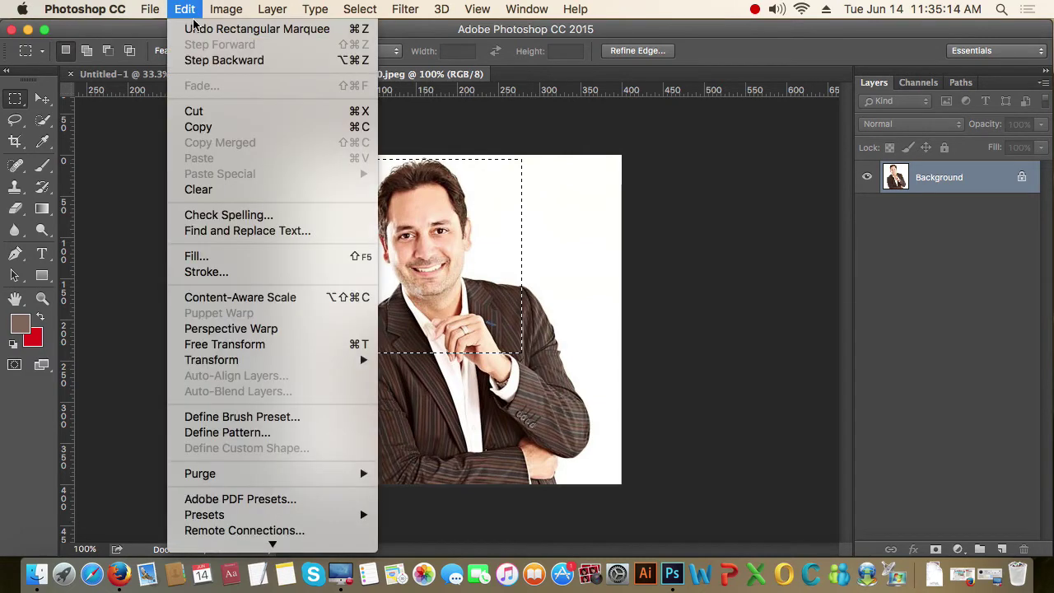
{"action": "left_click", "coordinate": [297, 134]}
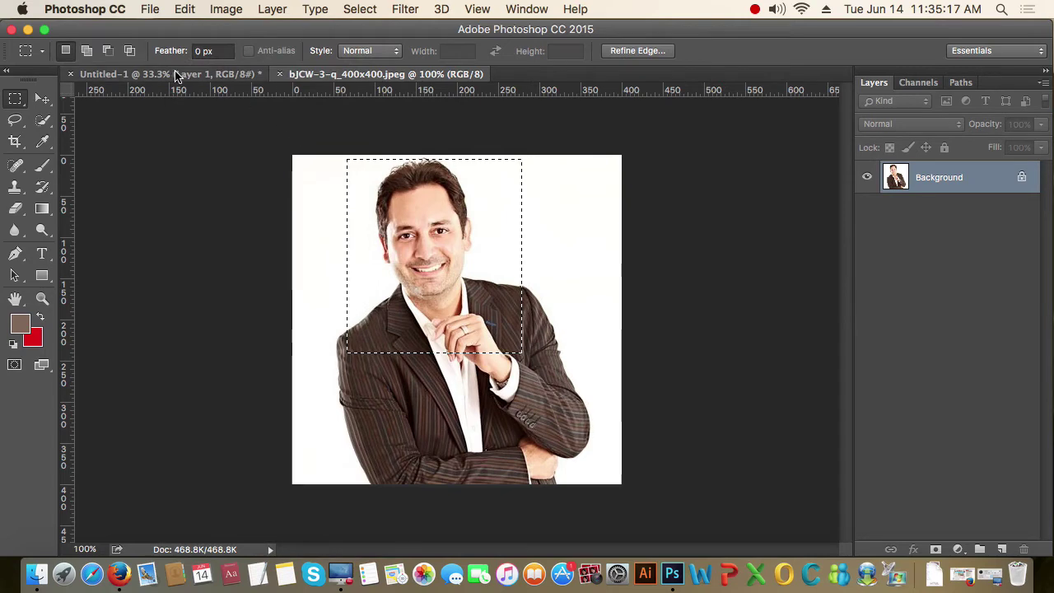
Step: Paste the copied head and shoulders into Untitled-1
{"action": "left_click", "coordinate": [146, 75]}
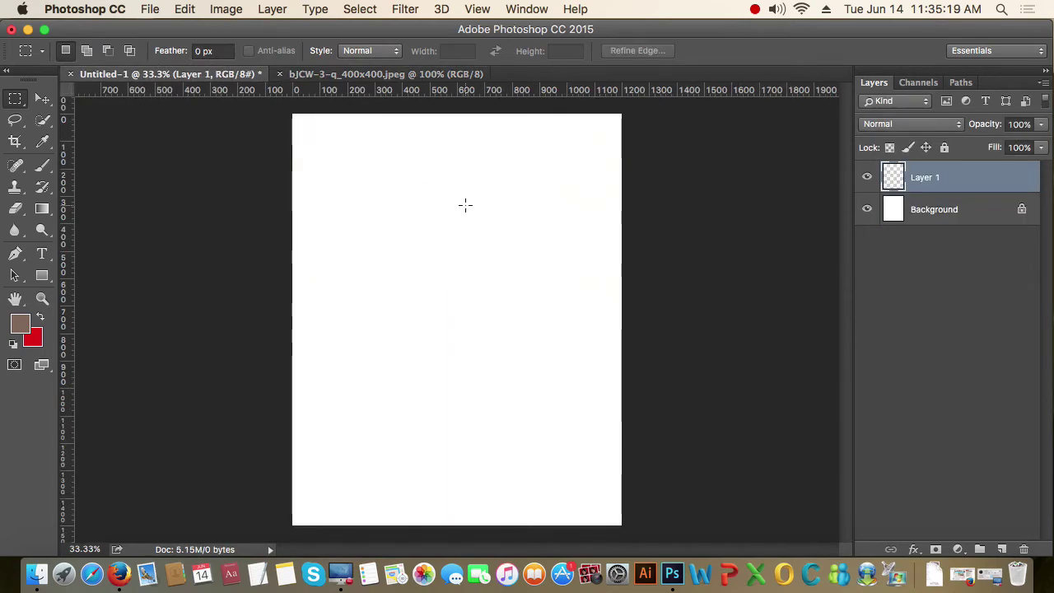
{"action": "left_click", "coordinate": [186, 11]}
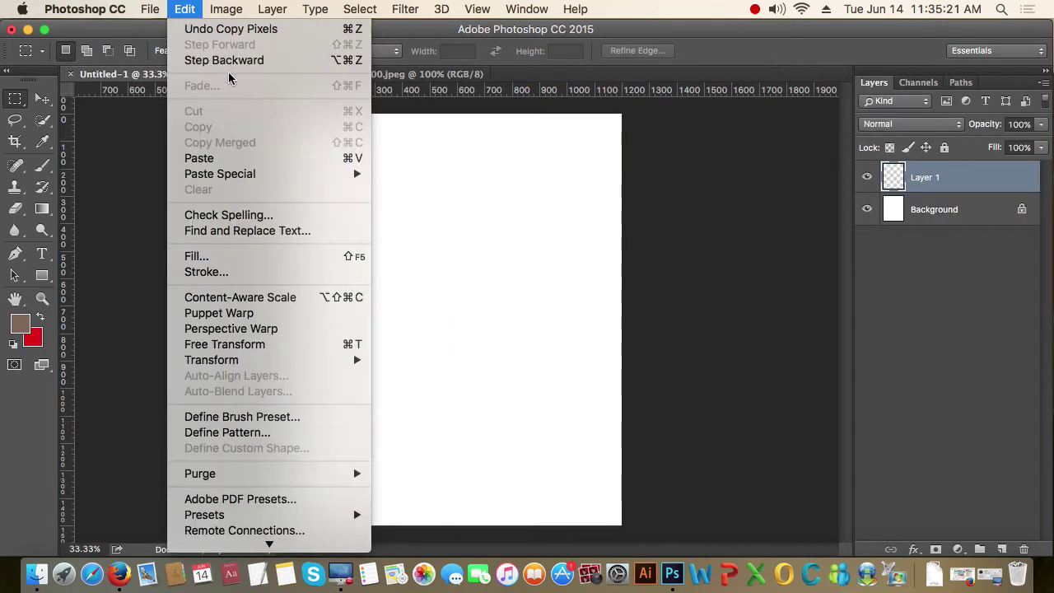
{"action": "left_click", "coordinate": [254, 165]}
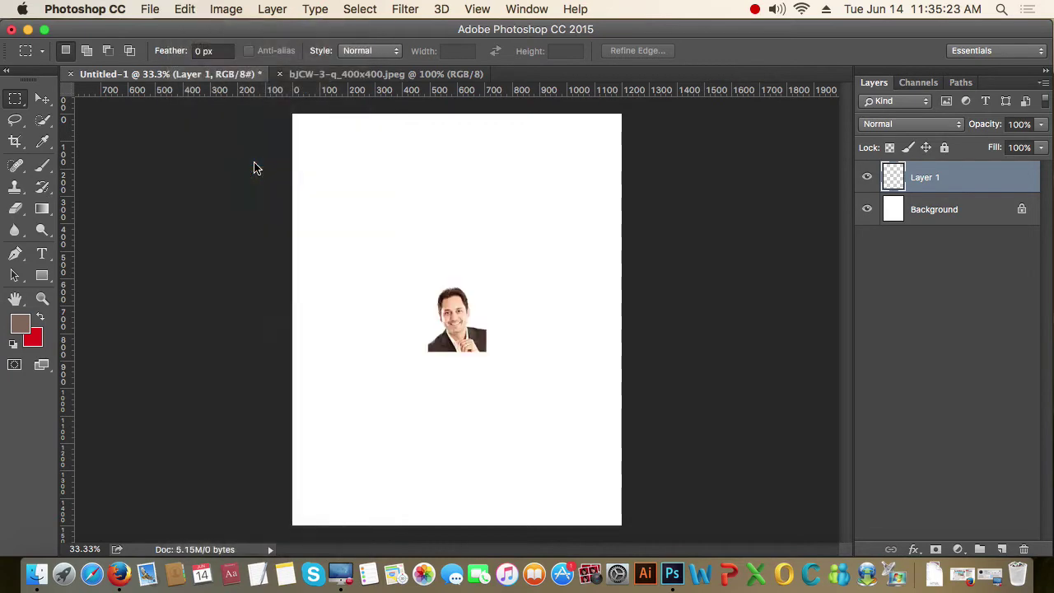
Step: Move the portrait up and slightly left, toggling its layer visibility to check it
{"action": "left_click", "coordinate": [41, 99]}
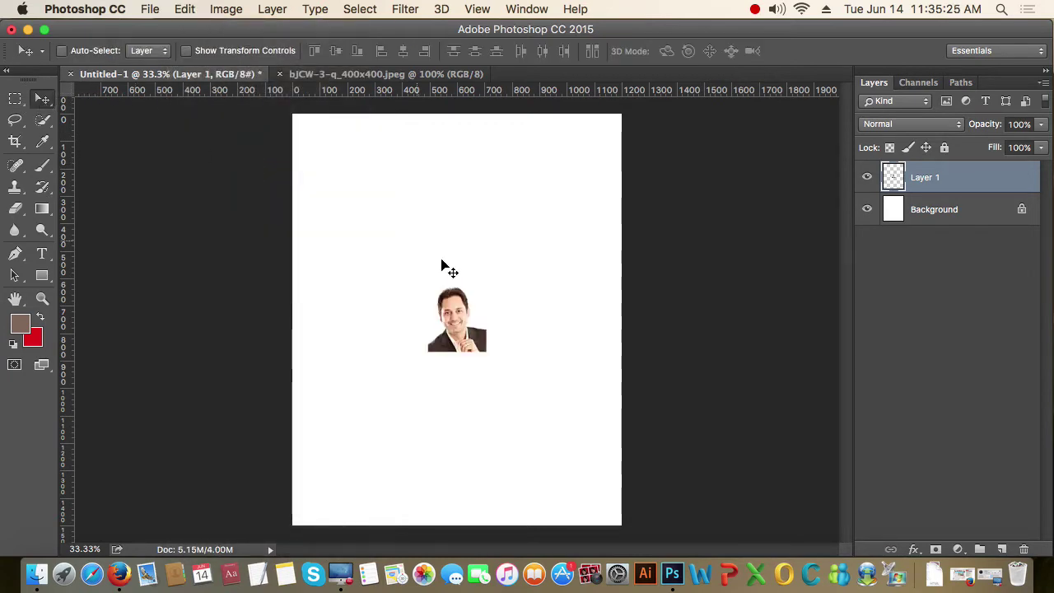
{"action": "left_click_drag", "start_coordinate": [461, 306], "coordinate": [443, 219]}
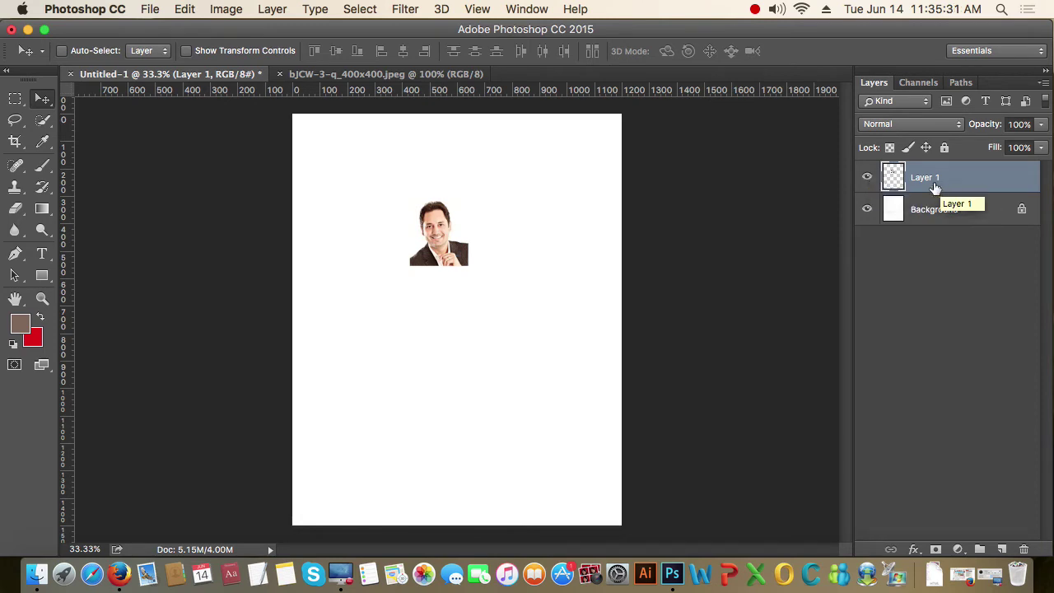
{"action": "left_click", "coordinate": [867, 178]}
{"action": "left_click", "coordinate": [867, 178]}
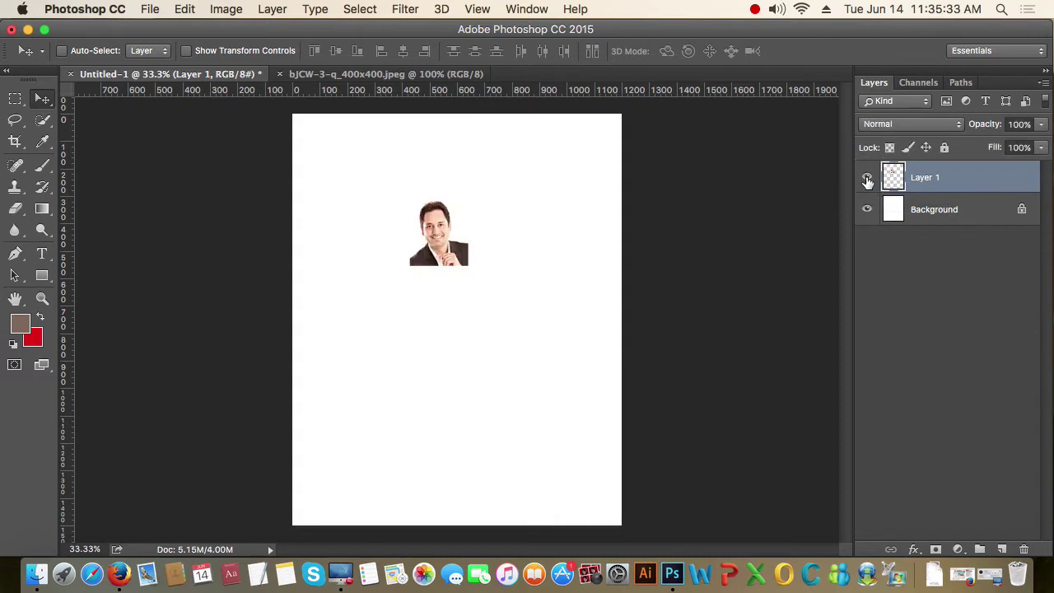
{"action": "left_click", "coordinate": [867, 178]}
{"action": "left_click", "coordinate": [866, 178]}
Step: Add an empty Layer 2 and try moving content on it
{"action": "left_click", "coordinate": [1001, 549]}
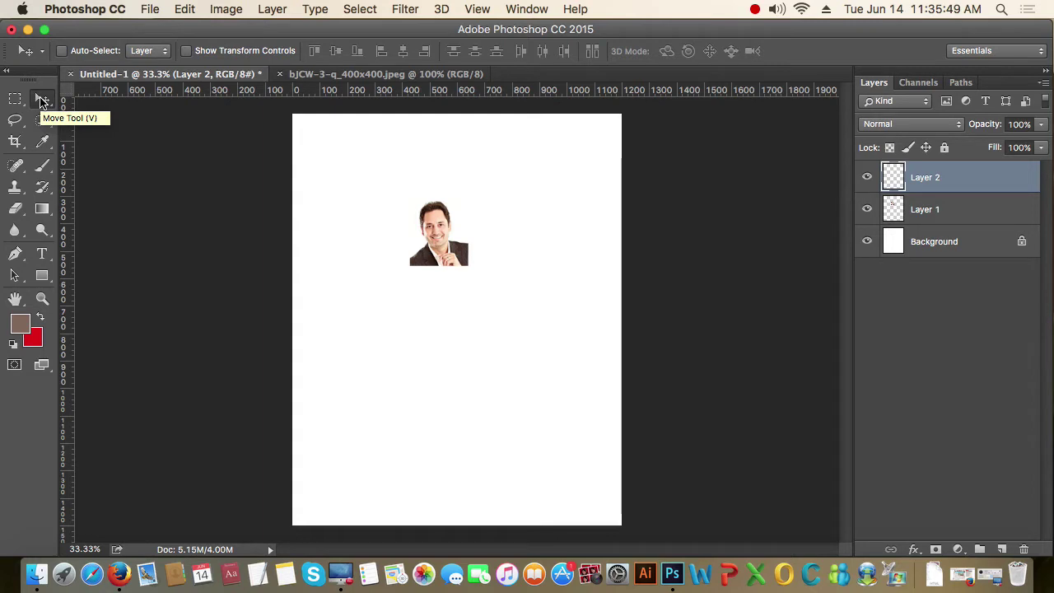
{"action": "left_click", "coordinate": [41, 100]}
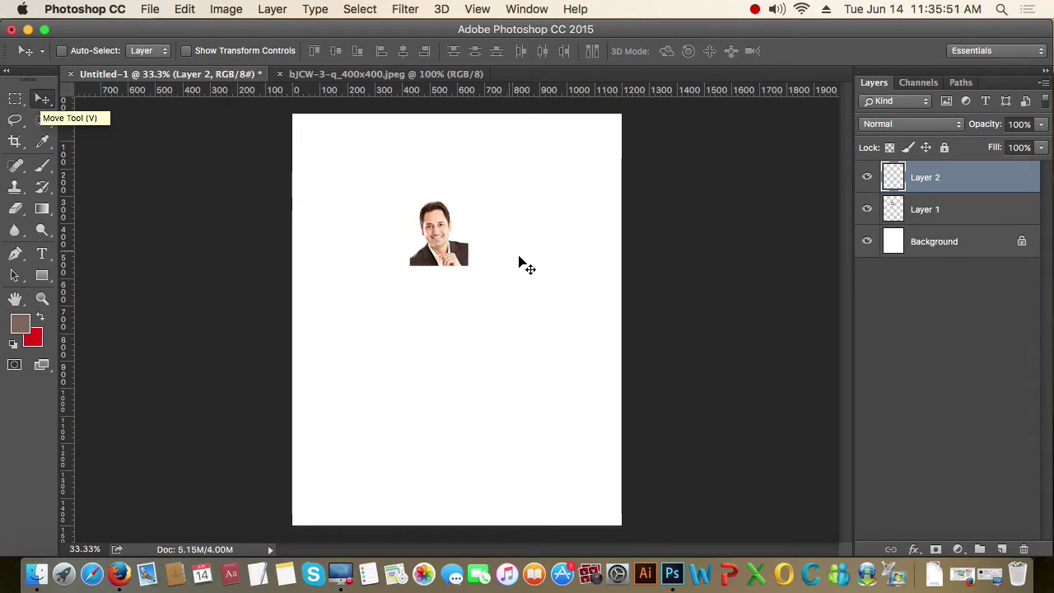
{"action": "left_click", "coordinate": [443, 245]}
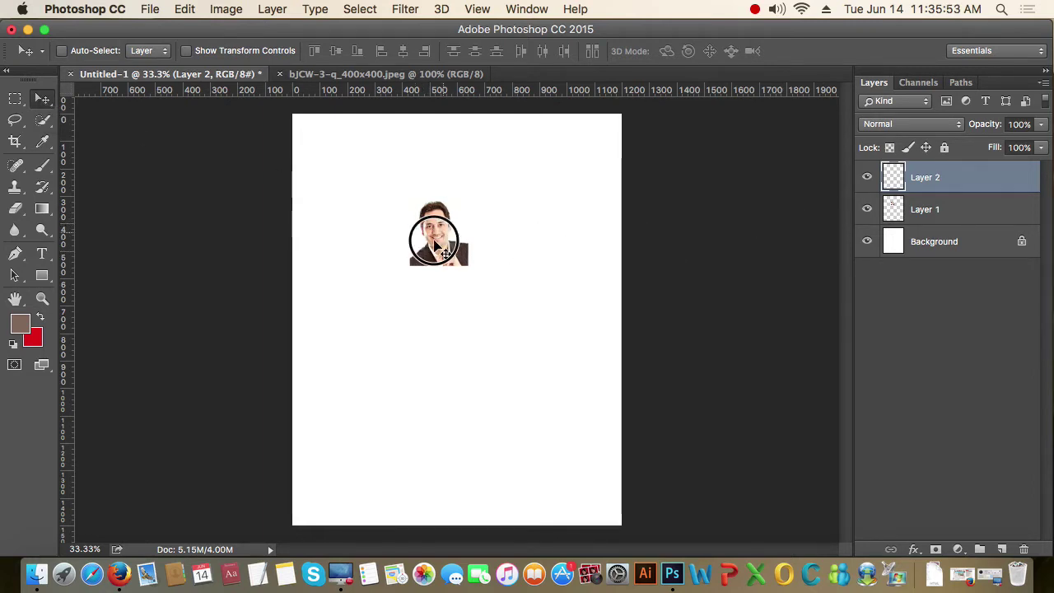
{"action": "mouse_move", "coordinate": [437, 242]}
{"action": "left_mouse_down"}
{"action": "mouse_move", "coordinate": [371, 298]}
{"action": "mouse_move", "coordinate": [445, 239]}
{"action": "mouse_move", "coordinate": [588, 358]}
{"action": "mouse_move", "coordinate": [447, 247]}
{"action": "mouse_move", "coordinate": [435, 176]}
{"action": "left_mouse_up"}
{"action": "left_click_drag", "start_coordinate": [444, 247], "coordinate": [497, 313]}
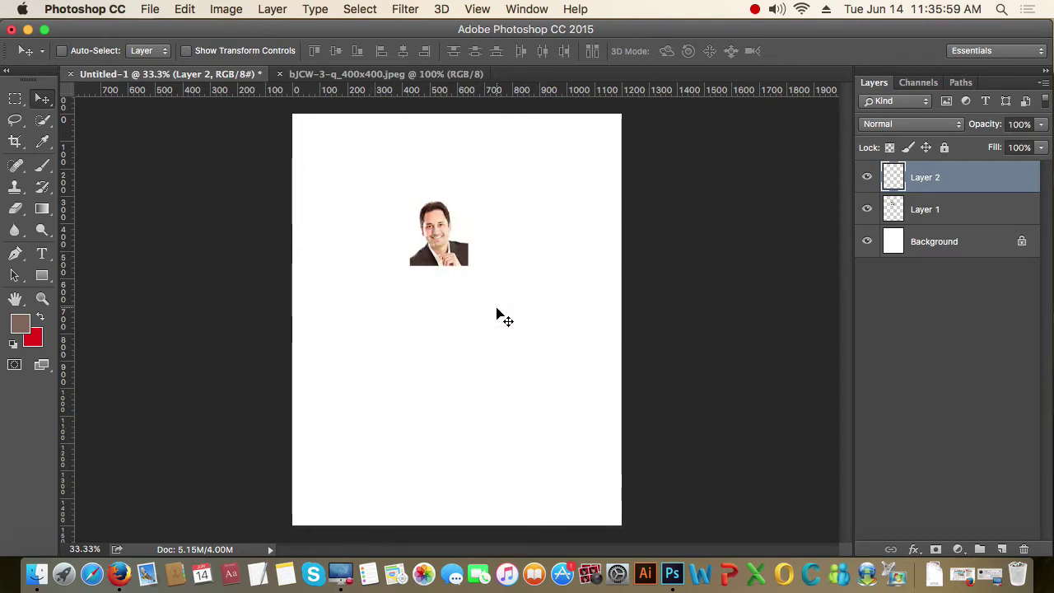
{"action": "left_click_drag", "start_coordinate": [435, 242], "coordinate": [438, 246]}
{"action": "left_click", "coordinate": [938, 212]}
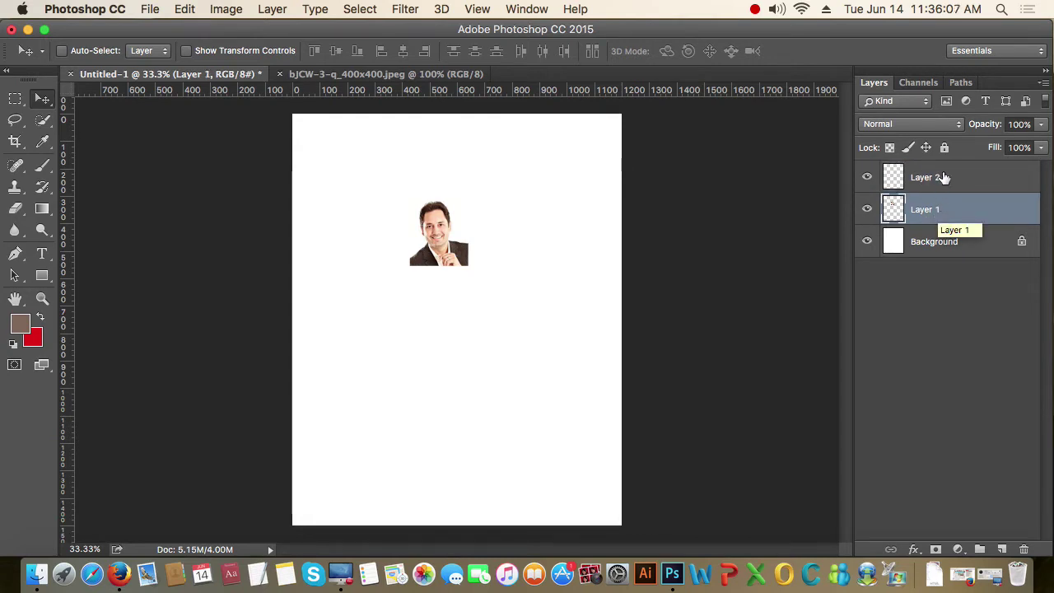
{"action": "left_click", "coordinate": [942, 180]}
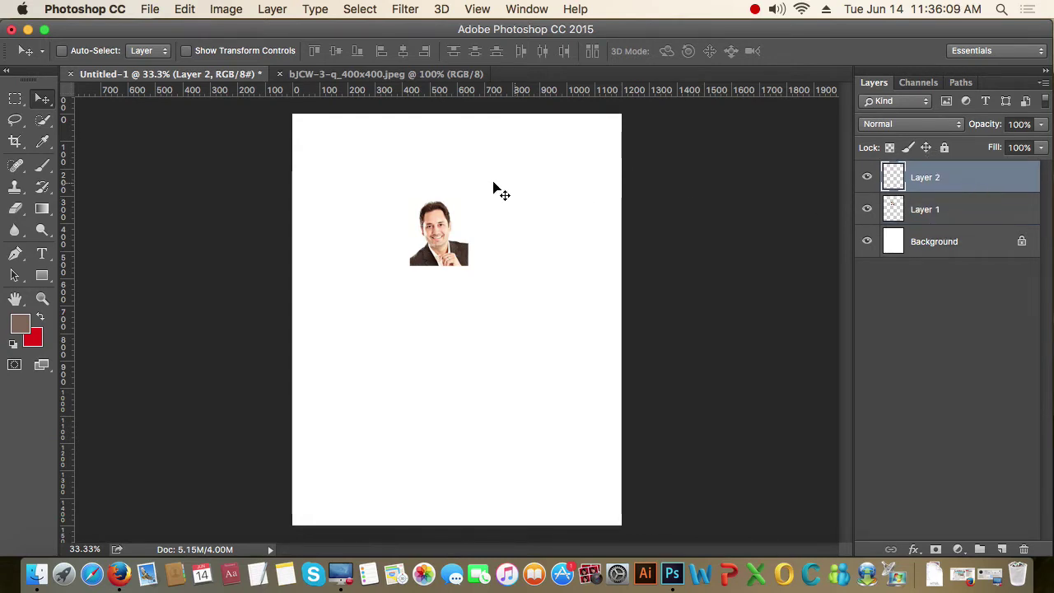
{"action": "left_click_drag", "start_coordinate": [442, 228], "coordinate": [465, 284]}
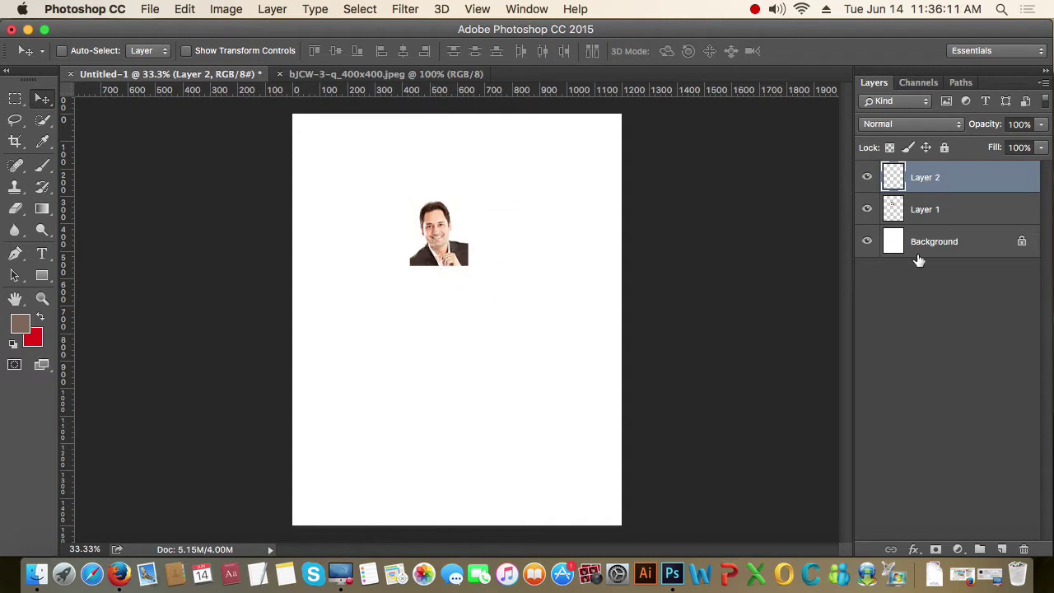
Step: With Layer 1 selected, settle the portrait just above the page centre
{"action": "left_click", "coordinate": [944, 210]}
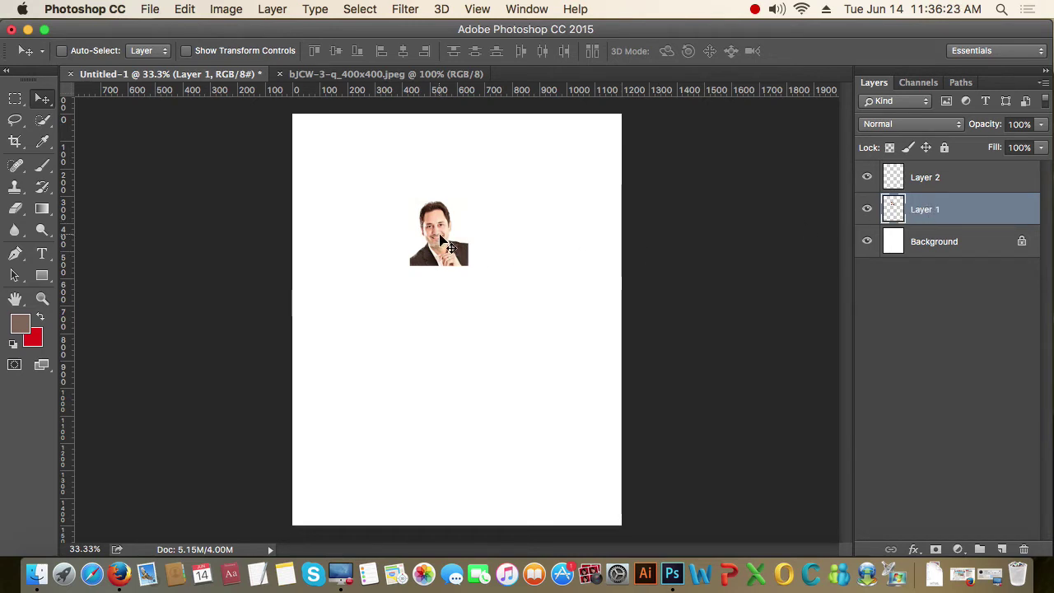
{"action": "mouse_move", "coordinate": [442, 242]}
{"action": "left_mouse_down"}
{"action": "mouse_move", "coordinate": [452, 344]}
{"action": "mouse_move", "coordinate": [368, 195]}
{"action": "left_mouse_up"}
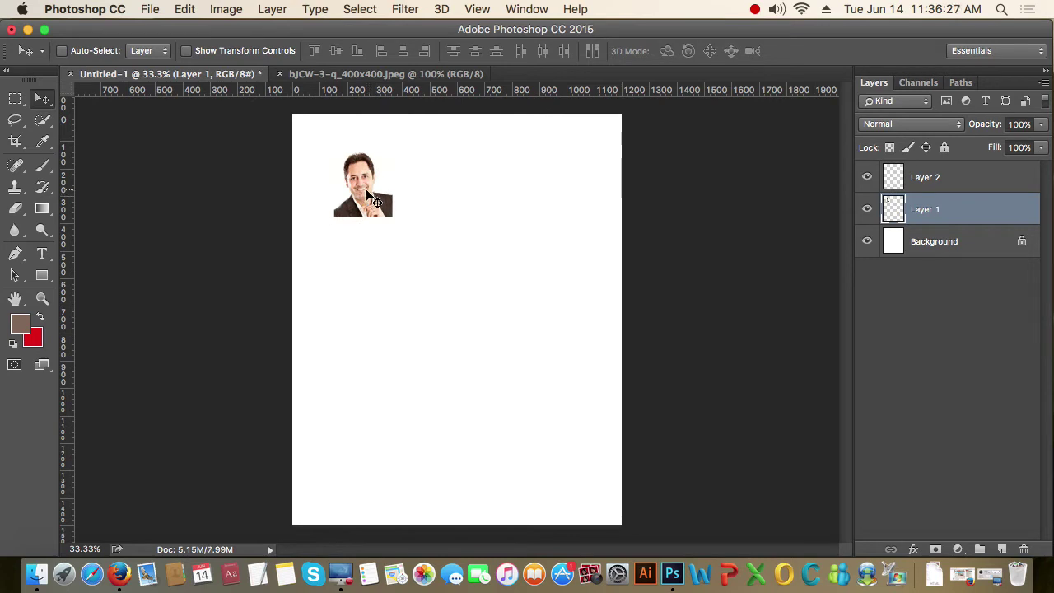
{"action": "left_click_drag", "start_coordinate": [368, 198], "coordinate": [436, 187]}
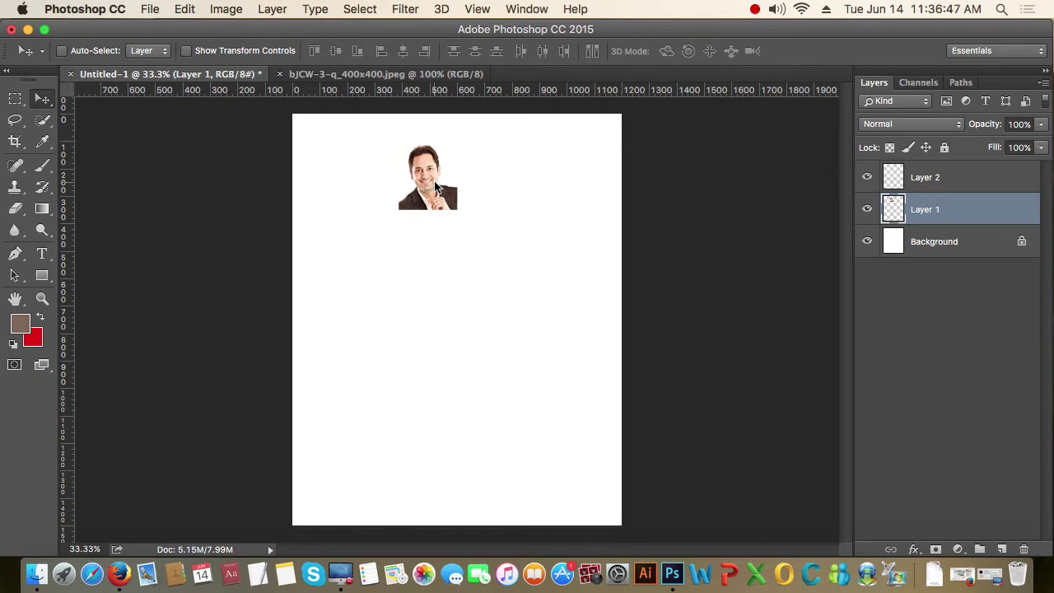
{"action": "mouse_move", "coordinate": [425, 174]}
{"action": "left_mouse_down"}
{"action": "mouse_move", "coordinate": [440, 238]}
{"action": "mouse_move", "coordinate": [456, 220]}
{"action": "left_mouse_up"}
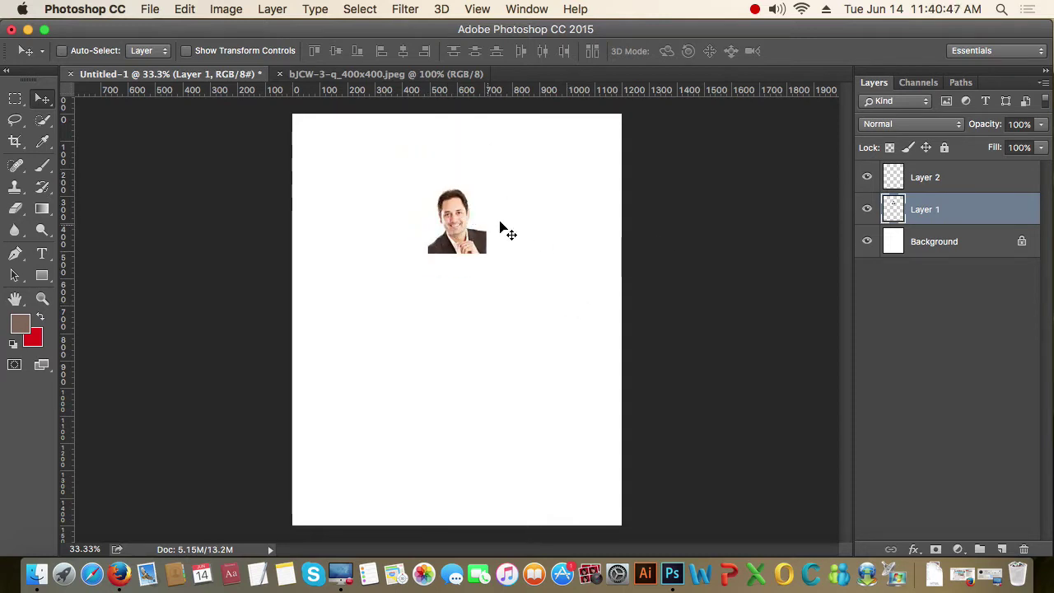
Step: Toggle the portrait layer's visibility, test its fill at 9%, and restore 100%
{"action": "left_click", "coordinate": [867, 211]}
{"action": "left_click", "coordinate": [868, 212]}
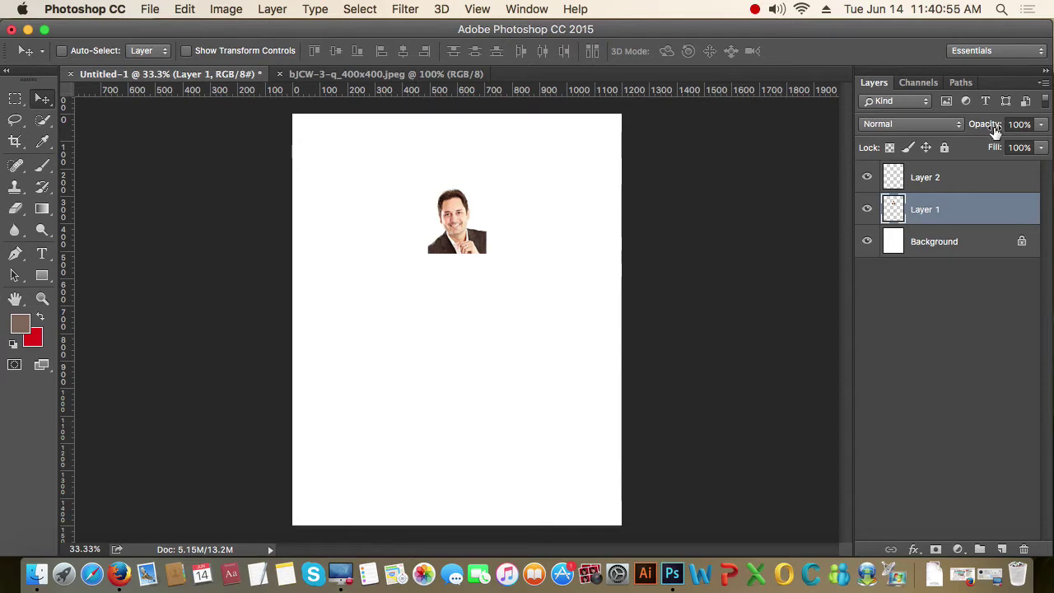
{"action": "left_click", "coordinate": [1041, 149]}
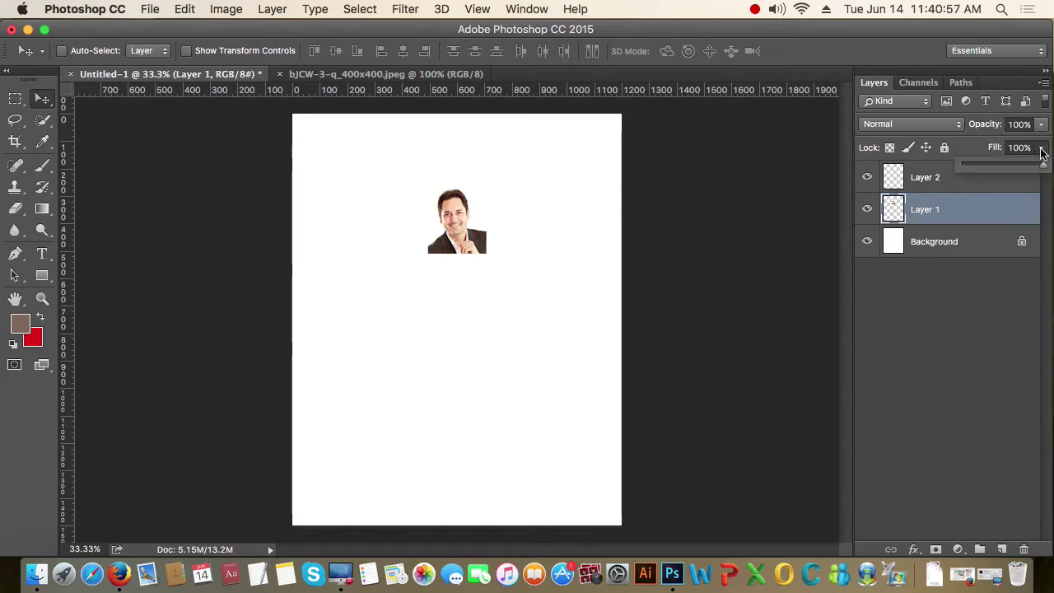
{"action": "mouse_move", "coordinate": [1041, 163]}
{"action": "left_mouse_down"}
{"action": "mouse_move", "coordinate": [967, 168]}
{"action": "mouse_move", "coordinate": [1045, 164]}
{"action": "mouse_move", "coordinate": [1010, 147]}
{"action": "mouse_move", "coordinate": [1045, 147]}
{"action": "left_mouse_up"}
{"action": "left_click", "coordinate": [1040, 124]}
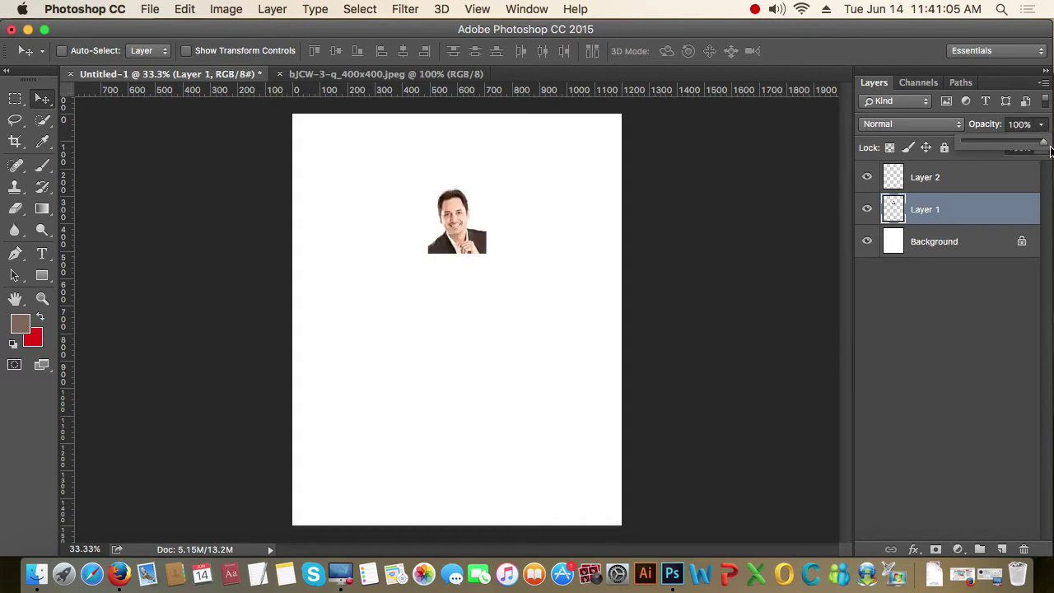
Step: Lower Layer 1's opacity to 31% with the Opacity slider
{"action": "left_click", "coordinate": [983, 301]}
{"action": "left_click", "coordinate": [958, 214]}
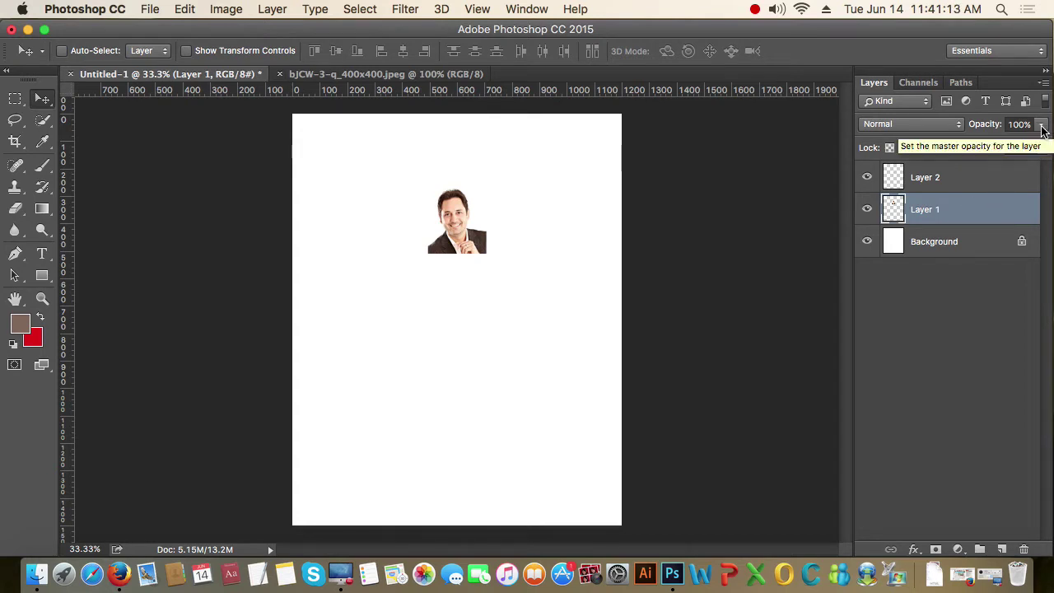
{"action": "left_click", "coordinate": [1042, 128]}
{"action": "left_click", "coordinate": [1042, 128]}
{"action": "left_click", "coordinate": [1043, 127]}
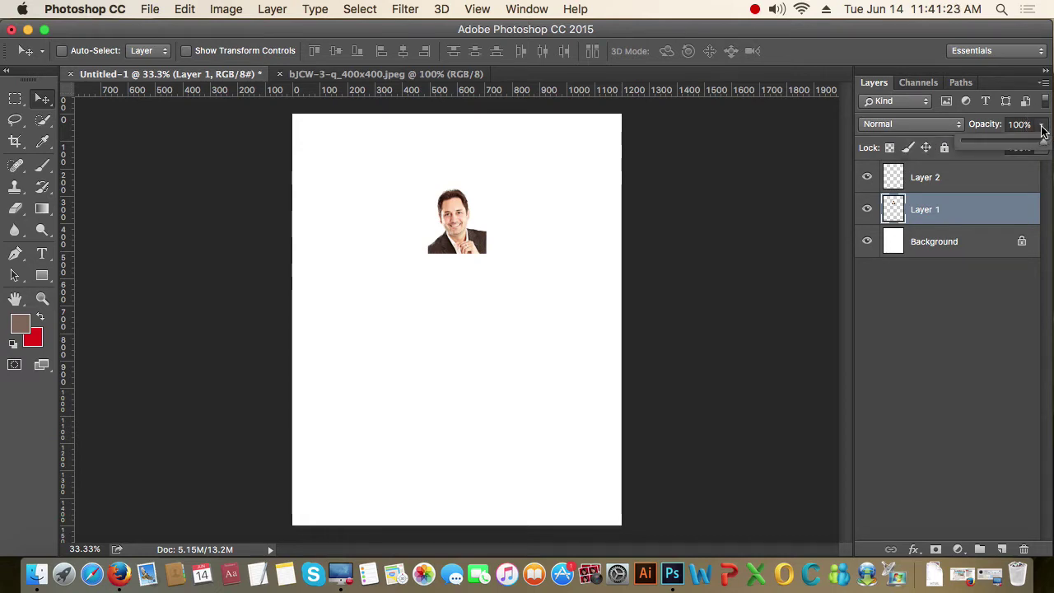
{"action": "mouse_move", "coordinate": [1039, 140]}
{"action": "left_mouse_down"}
{"action": "mouse_move", "coordinate": [1017, 145]}
{"action": "mouse_move", "coordinate": [1041, 146]}
{"action": "left_mouse_up"}
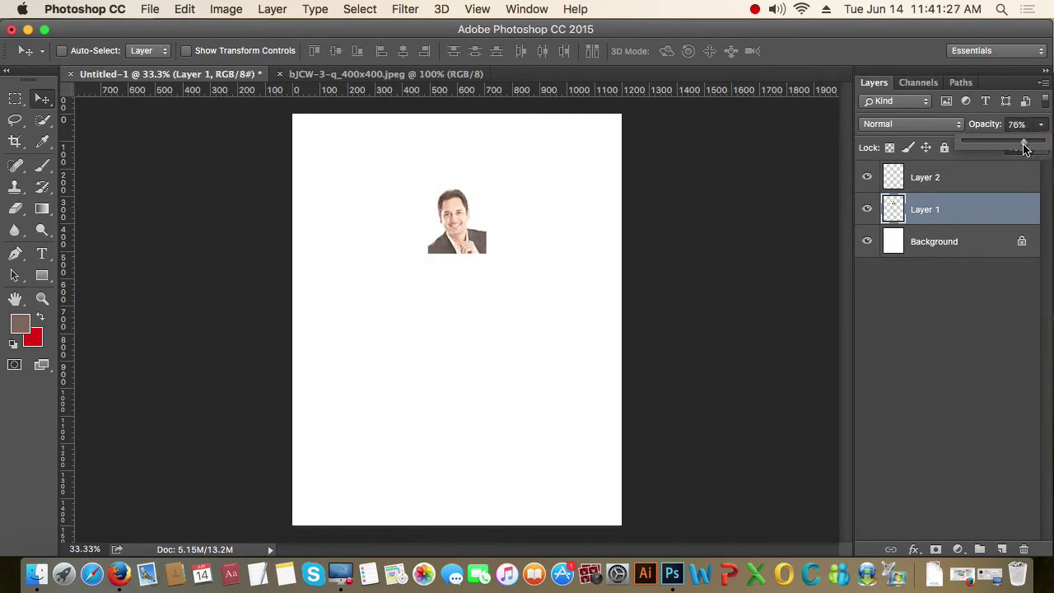
{"action": "left_click_drag", "start_coordinate": [1040, 147], "coordinate": [988, 142]}
{"action": "left_click", "coordinate": [1041, 140]}
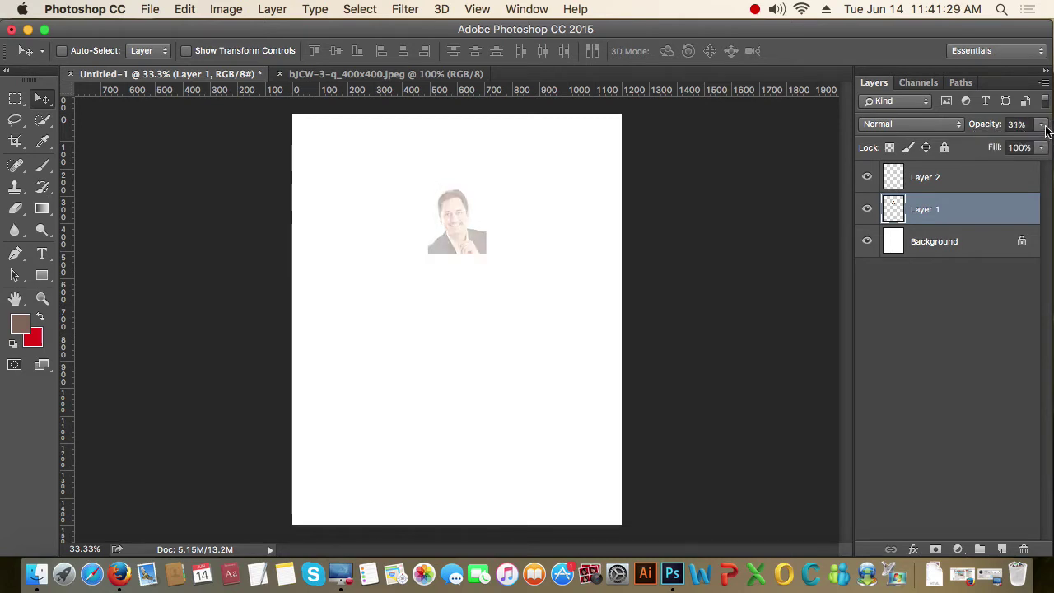
Step: Drop the portrait's opacity further to 22%, then reselect Layer 1
{"action": "left_click", "coordinate": [1041, 124]}
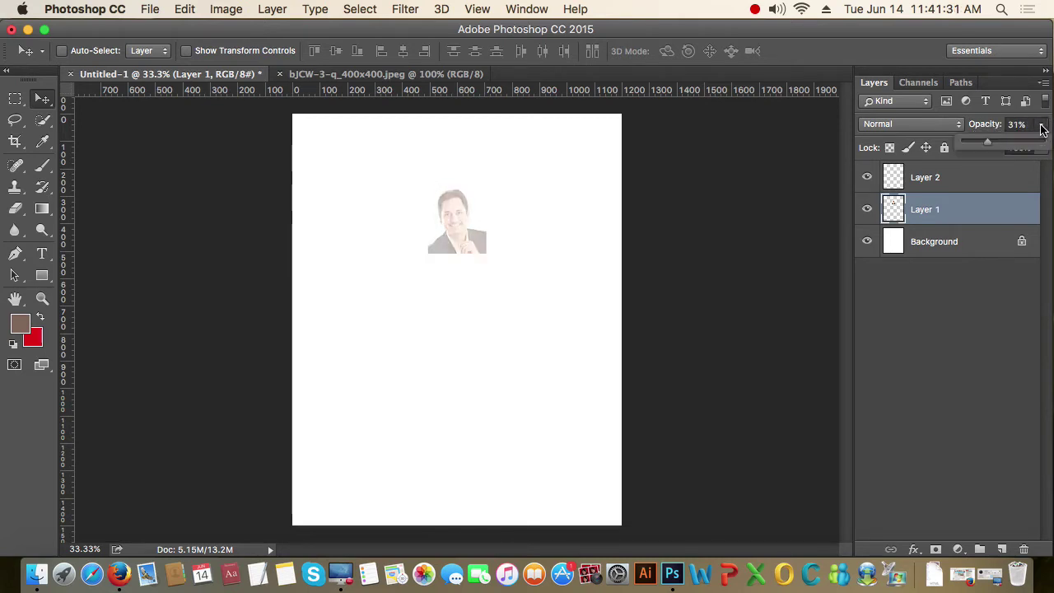
{"action": "left_click_drag", "start_coordinate": [987, 144], "coordinate": [1039, 143]}
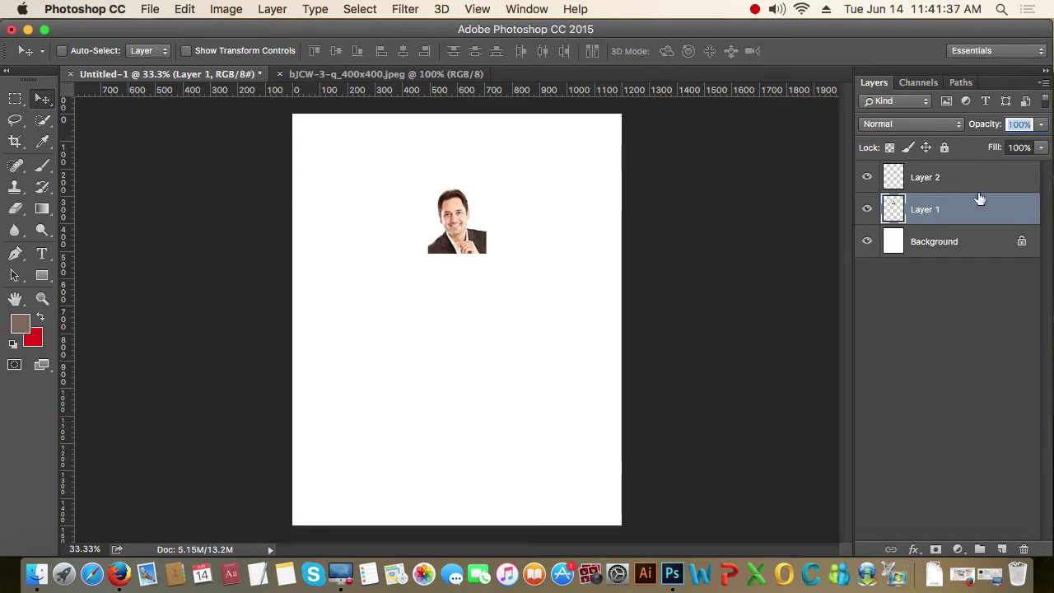
{"action": "left_click", "coordinate": [992, 292]}
{"action": "left_click", "coordinate": [946, 219]}
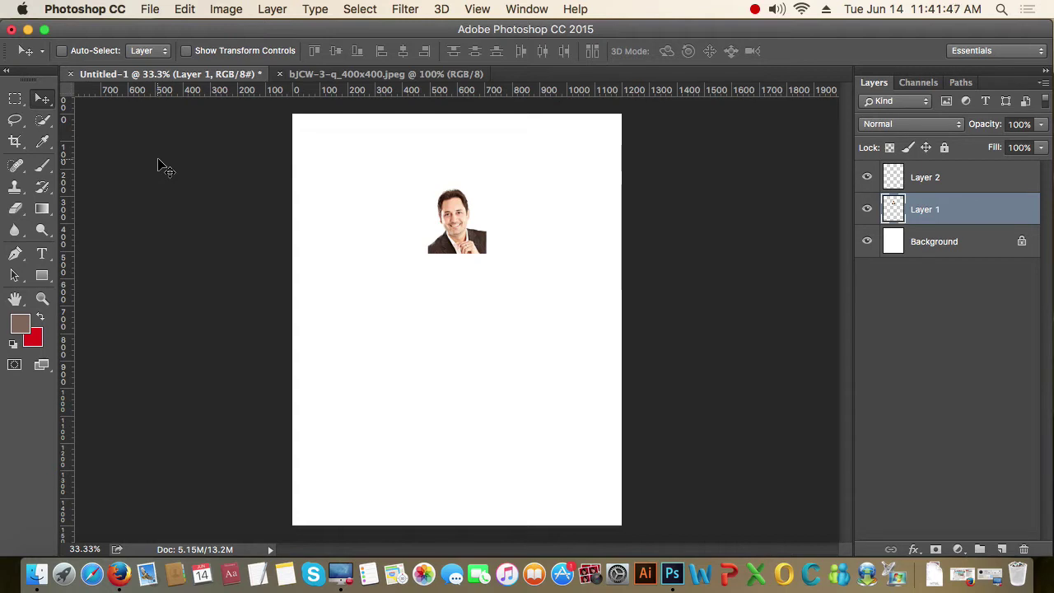
Step: Try opacities 50%, 100%, 55% and 25% with number keys, then zoom in on the portrait
{"action": "key", "text": "5"}
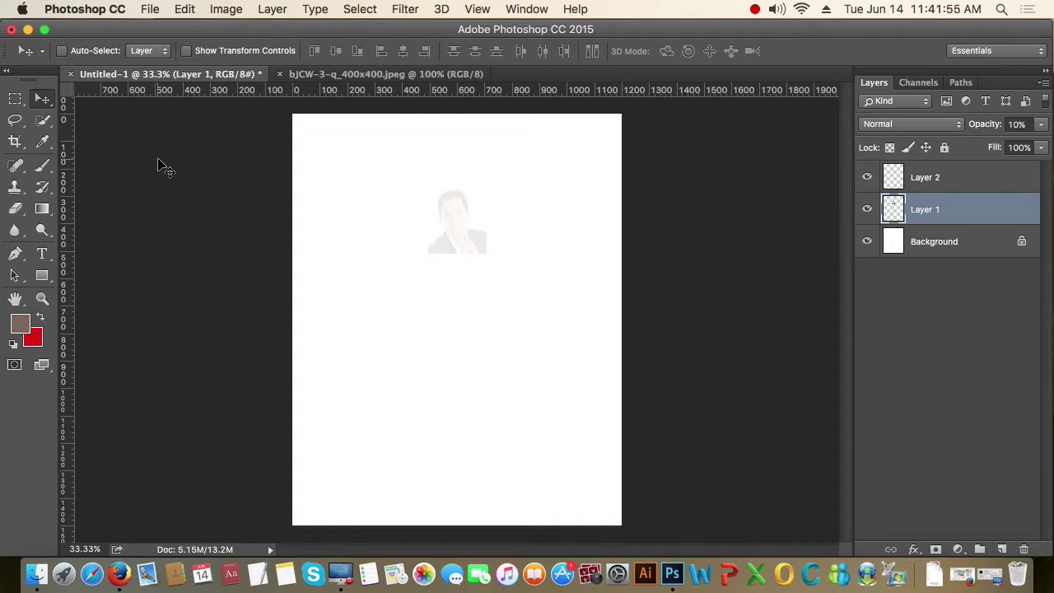
{"action": "key", "text": "0"}
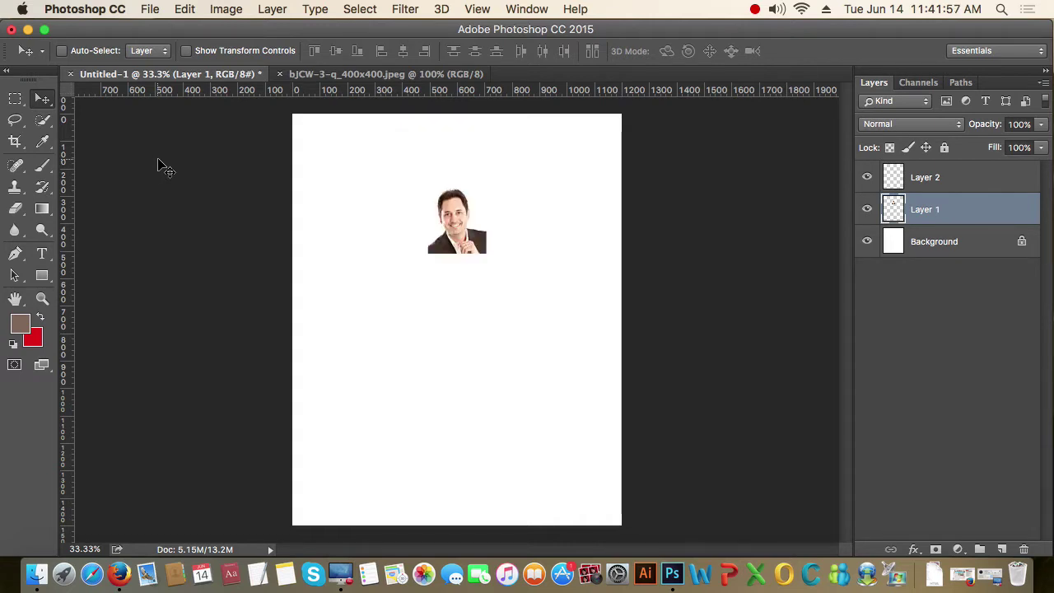
{"action": "key", "text": "5"}
{"action": "key", "text": "5"}
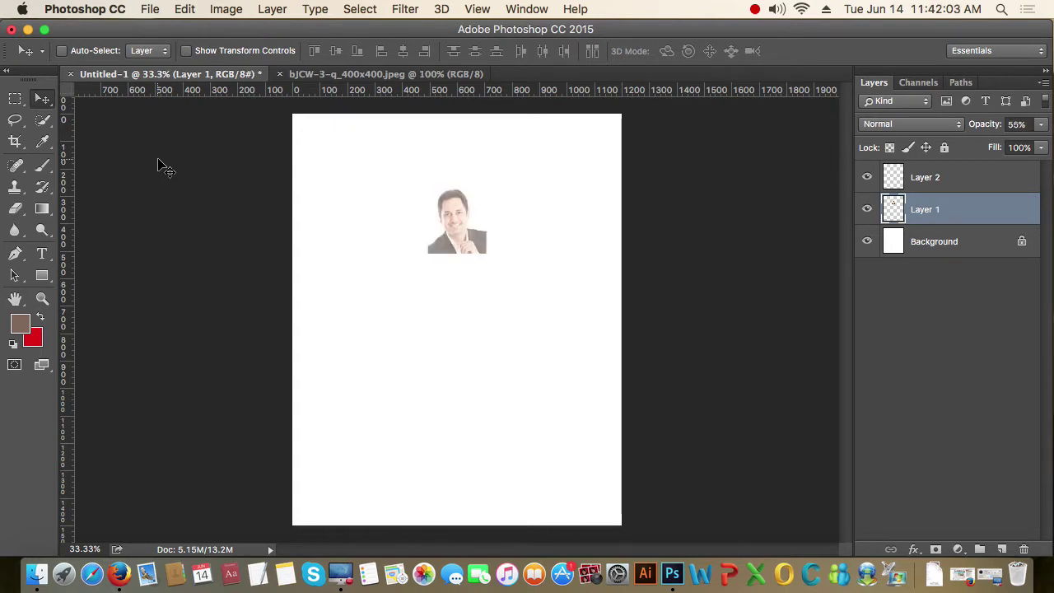
{"action": "key", "text": "2"}
{"action": "key", "text": "5"}
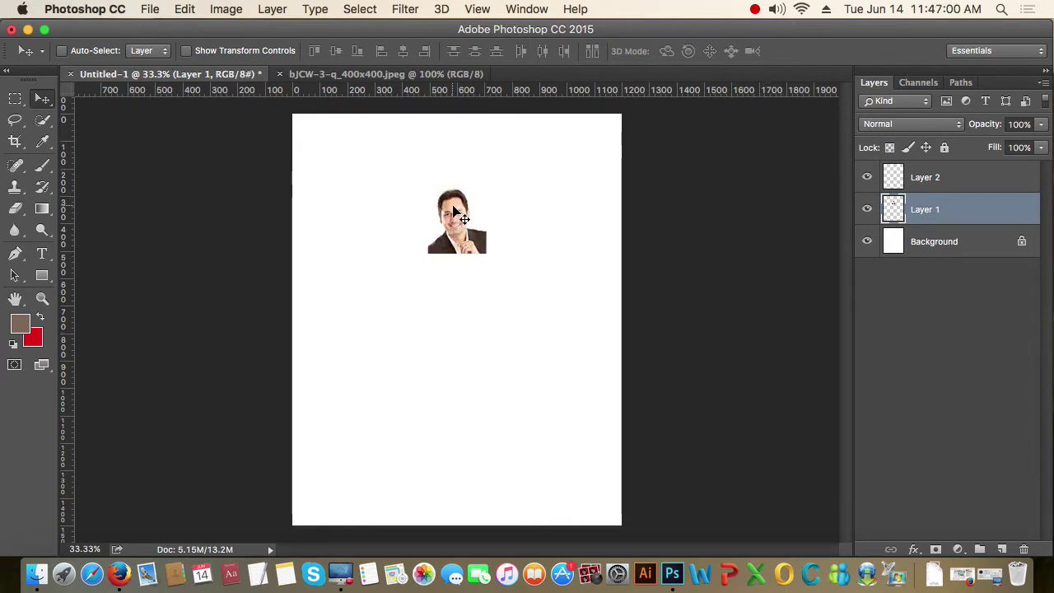
{"action": "left_click_drag", "start_coordinate": [453, 176], "coordinate": [537, 219]}
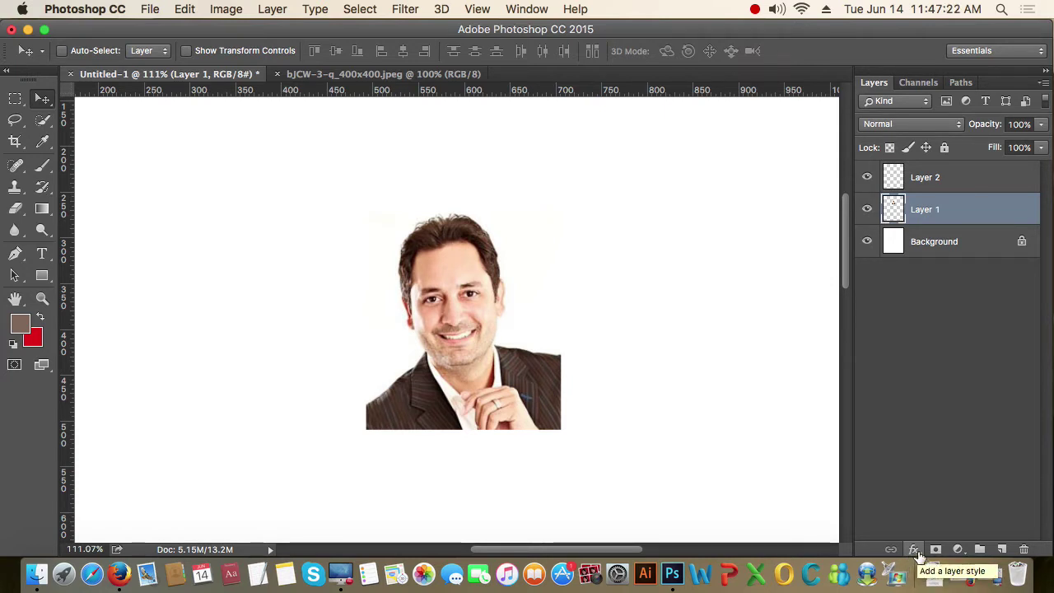
Step: Add a Stroke layer style to the portrait, trying then removing Bevel & Emboss texture
{"action": "left_click", "coordinate": [917, 552]}
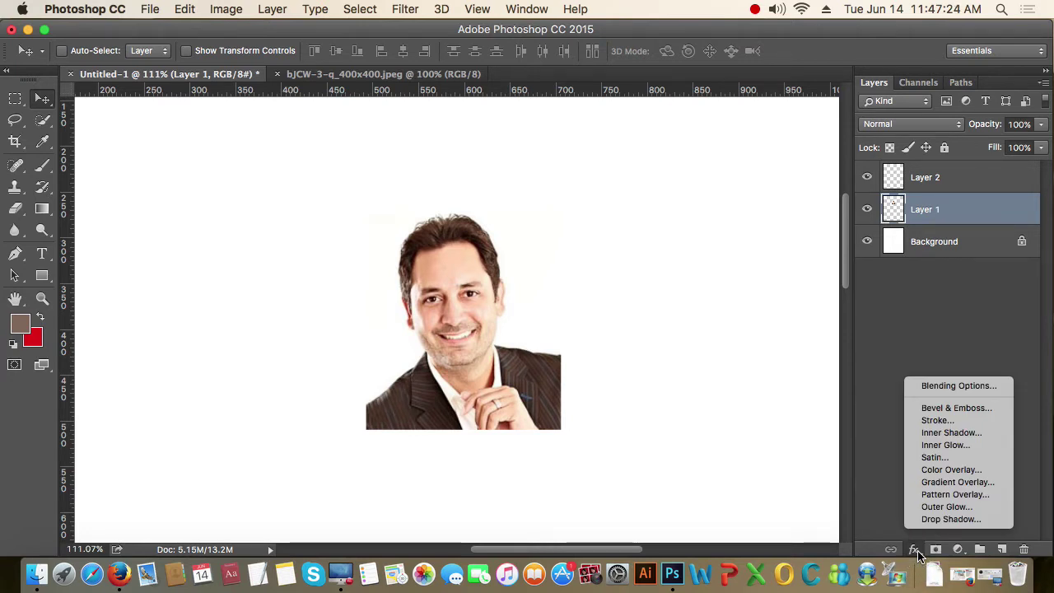
{"action": "left_click", "coordinate": [939, 420]}
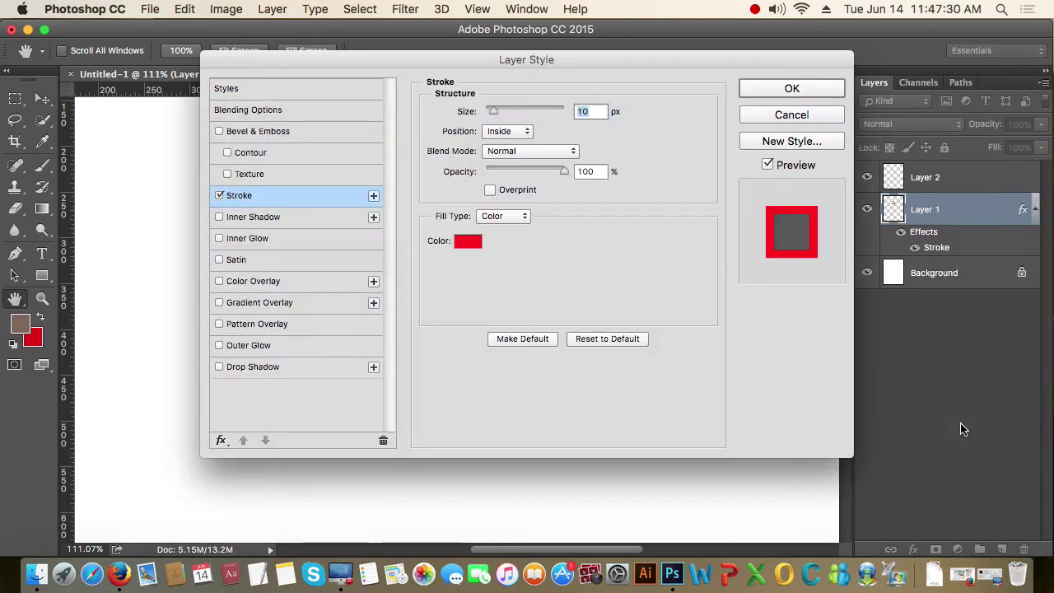
{"action": "left_click_drag", "start_coordinate": [555, 68], "coordinate": [549, 111]}
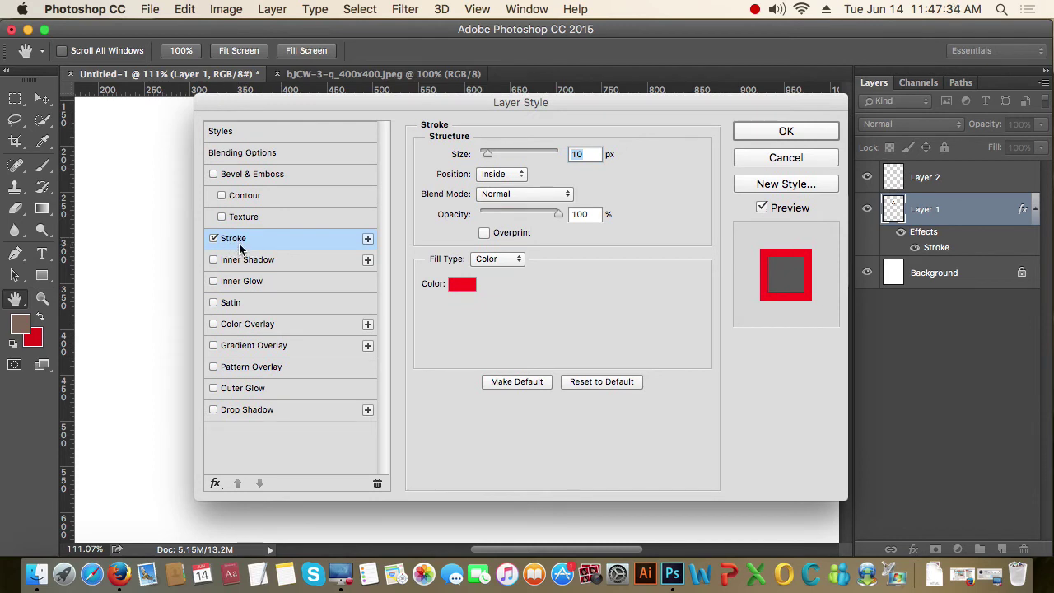
{"action": "left_click", "coordinate": [269, 224]}
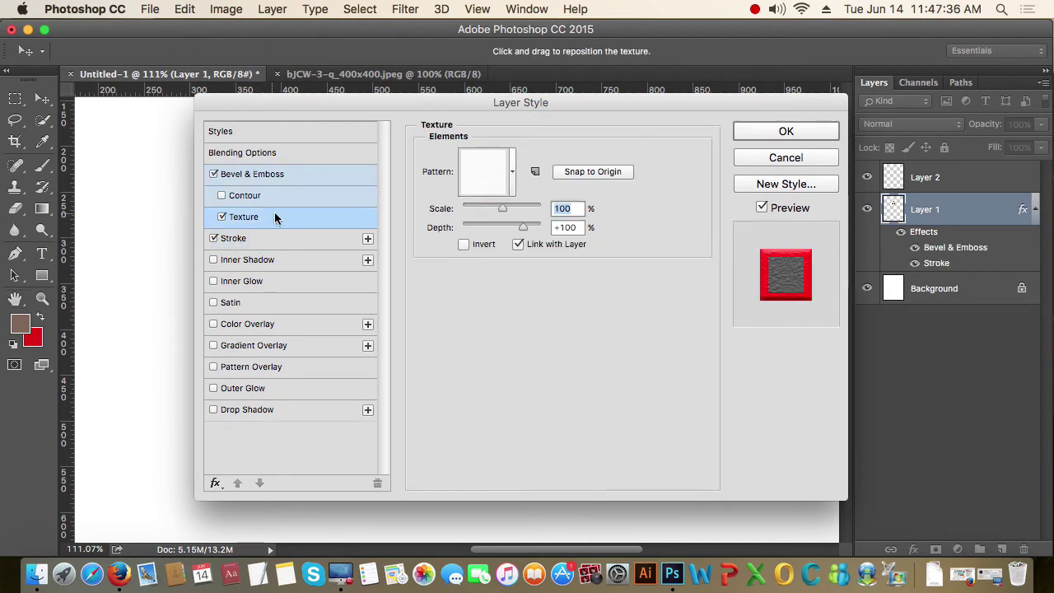
{"action": "left_click", "coordinate": [214, 176]}
{"action": "left_click", "coordinate": [221, 216]}
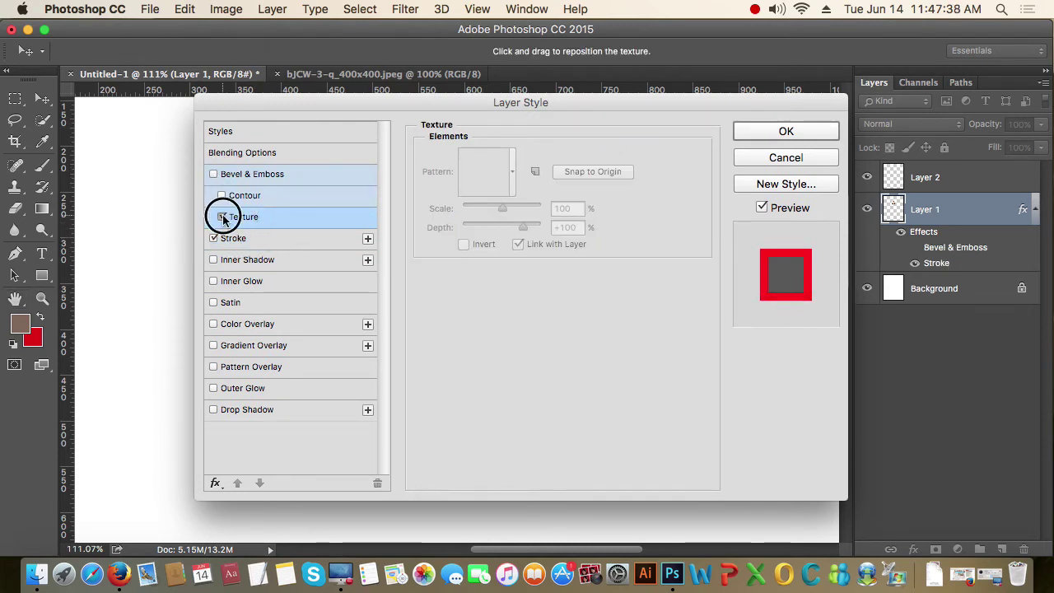
{"action": "left_click", "coordinate": [264, 240]}
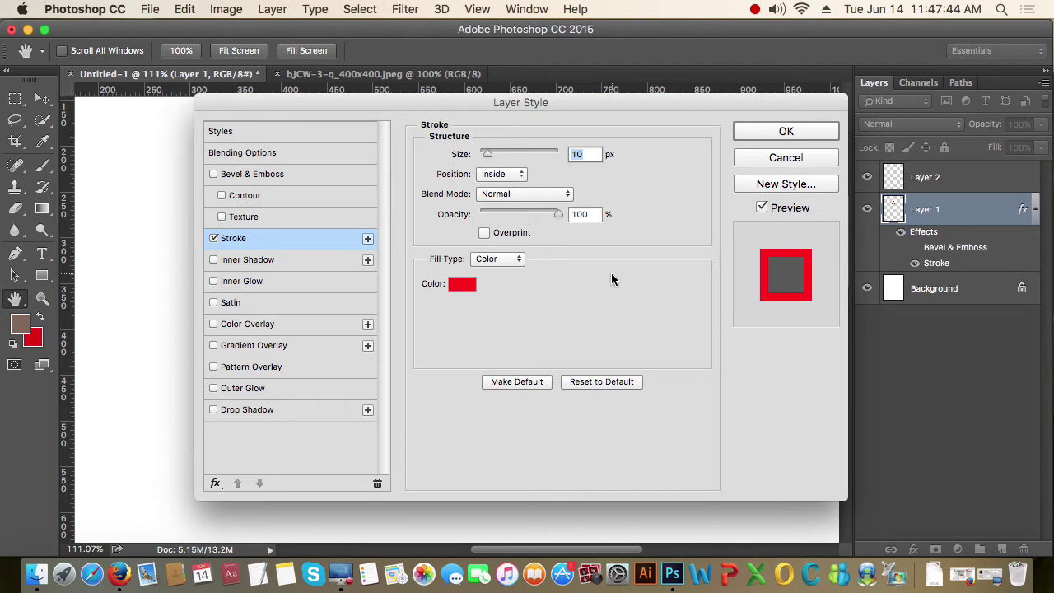
Step: Test a Drop Shadow on the portrait and turn it back off
{"action": "left_click", "coordinate": [213, 409]}
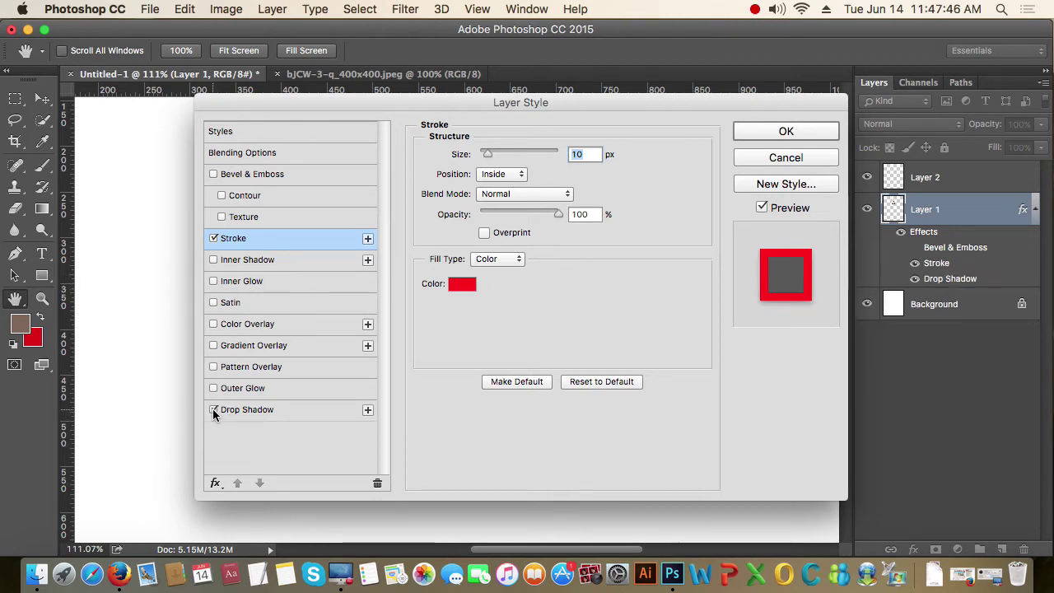
{"action": "left_click_drag", "start_coordinate": [323, 106], "coordinate": [730, 102]}
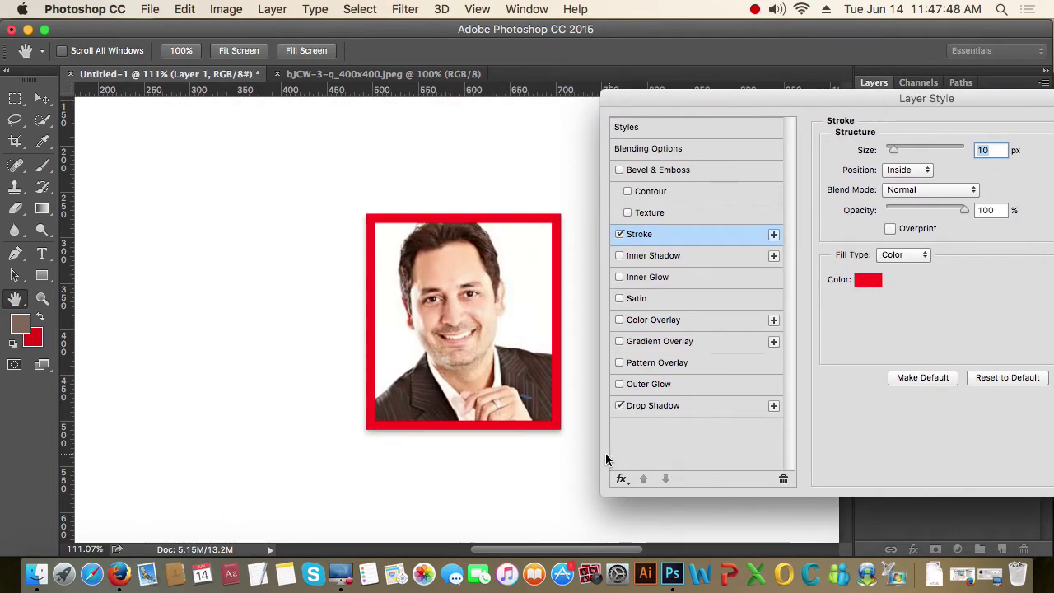
{"action": "left_click", "coordinate": [619, 405]}
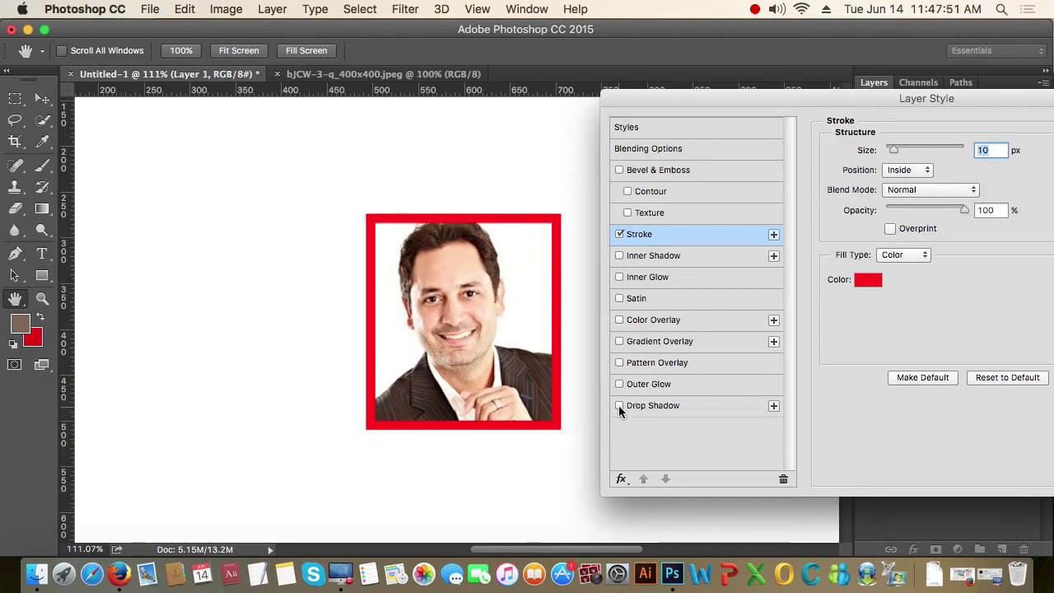
{"action": "left_click", "coordinate": [665, 408]}
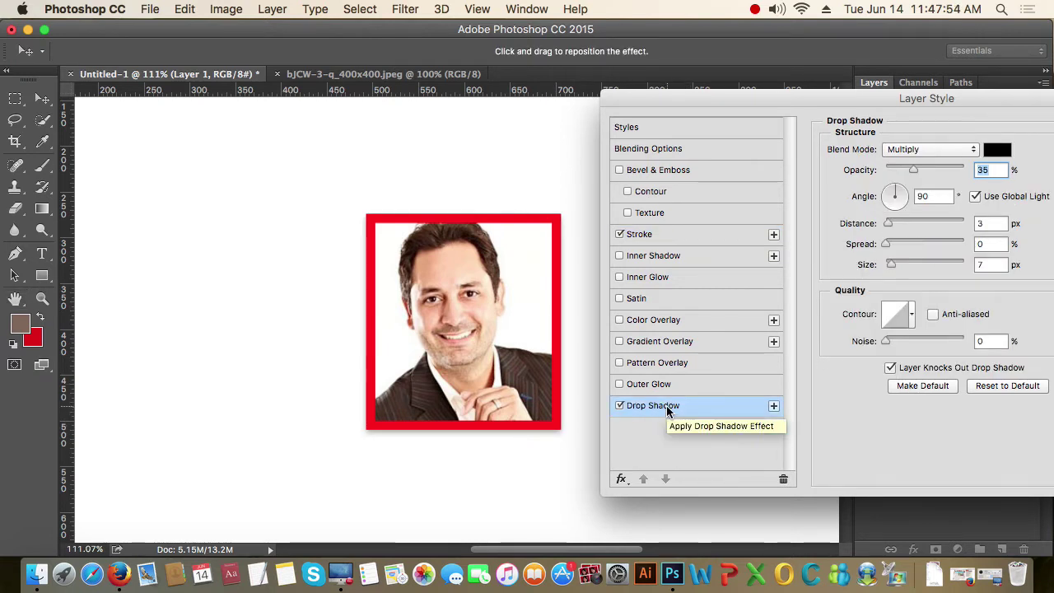
{"action": "left_click", "coordinate": [620, 405]}
Step: Set the red inside stroke size to 6 px
{"action": "left_click", "coordinate": [680, 239]}
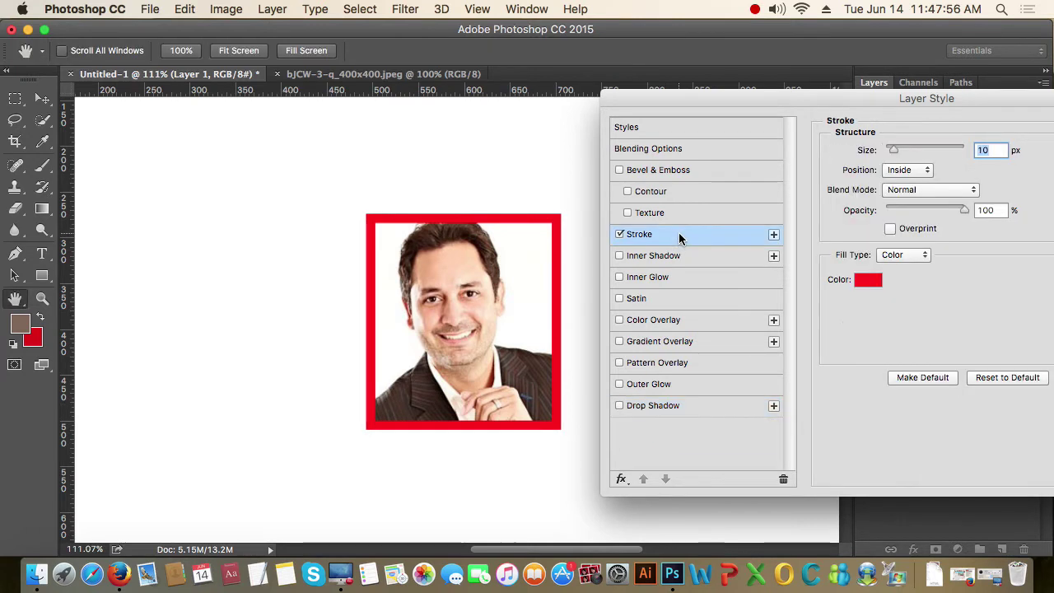
{"action": "left_click_drag", "start_coordinate": [755, 101], "coordinate": [754, 100]}
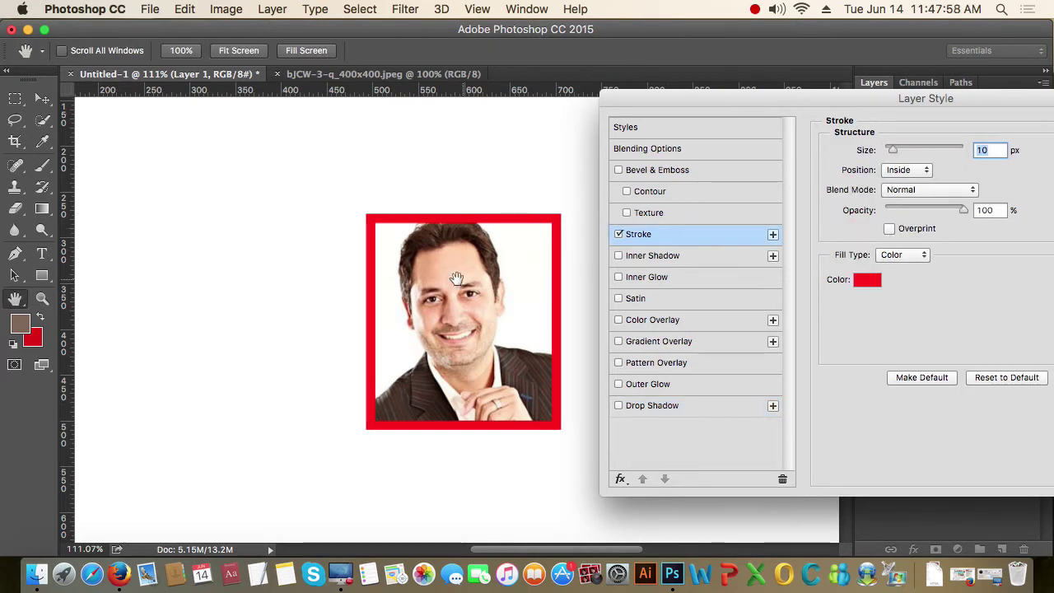
{"action": "mouse_move", "coordinate": [895, 155]}
{"action": "left_mouse_down"}
{"action": "mouse_move", "coordinate": [887, 156]}
{"action": "mouse_move", "coordinate": [913, 157]}
{"action": "mouse_move", "coordinate": [890, 158]}
{"action": "left_mouse_up"}
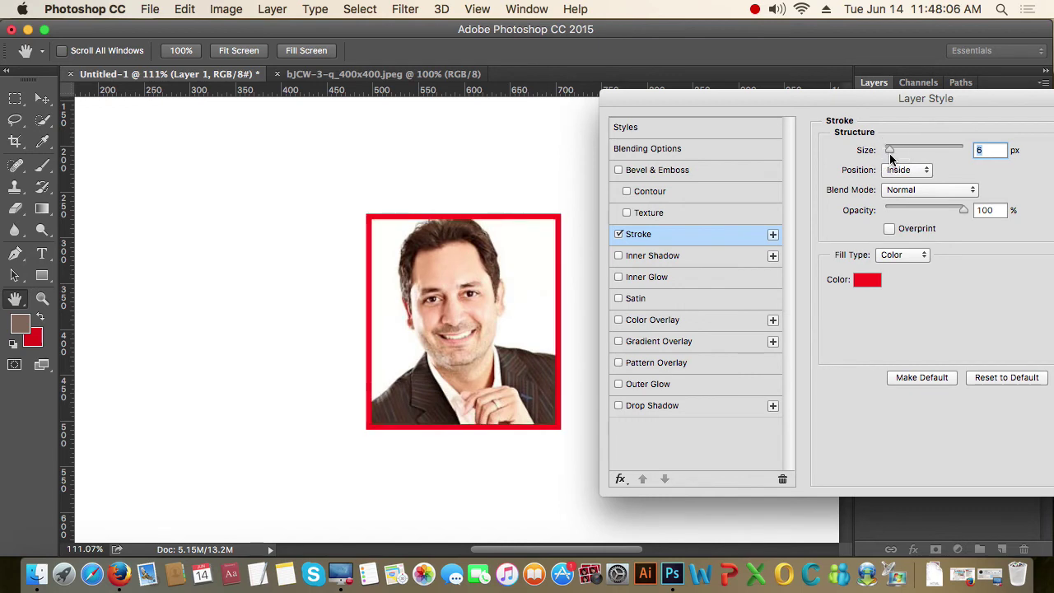
{"action": "left_click_drag", "start_coordinate": [849, 98], "coordinate": [691, 109]}
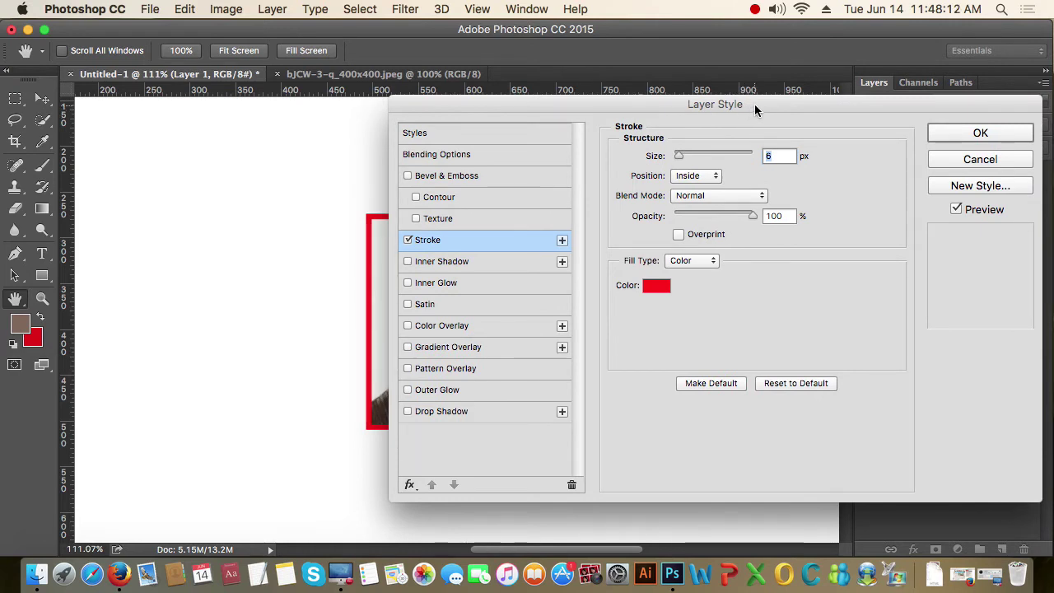
{"action": "left_click_drag", "start_coordinate": [754, 105], "coordinate": [647, 123]}
Step: Apply the red stroke and preview opacities 10% and 58% before returning to 100%
{"action": "left_click", "coordinate": [866, 143]}
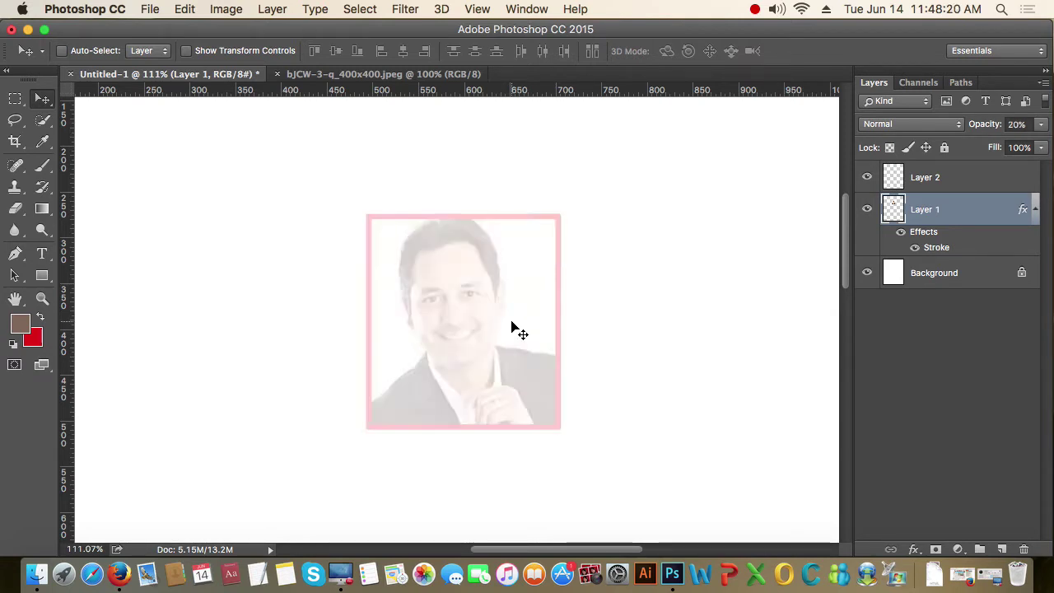
{"action": "key", "text": "1"}
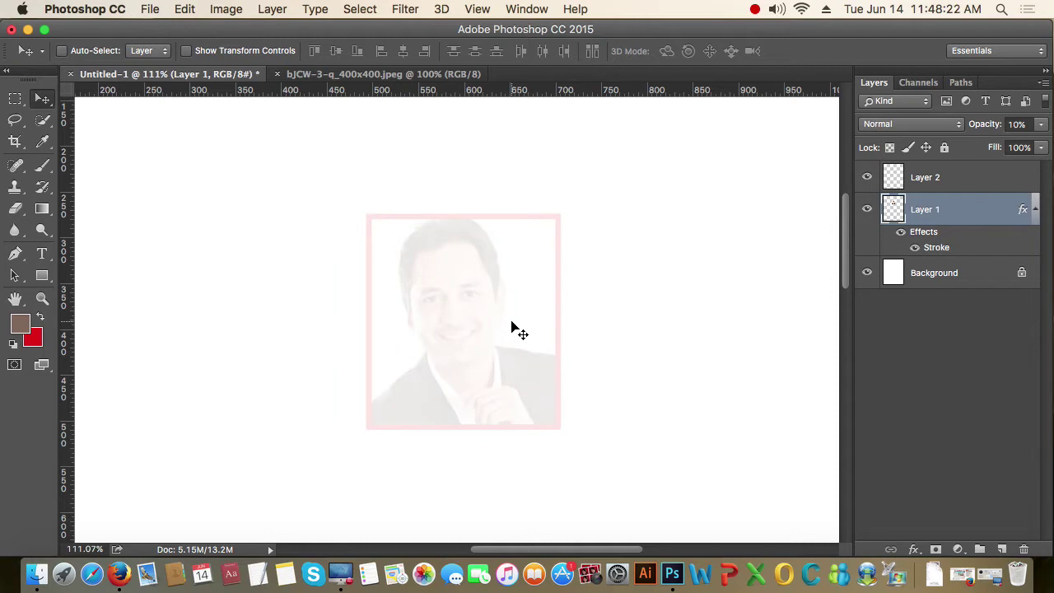
{"action": "key", "text": "5"}
{"action": "key", "text": "8"}
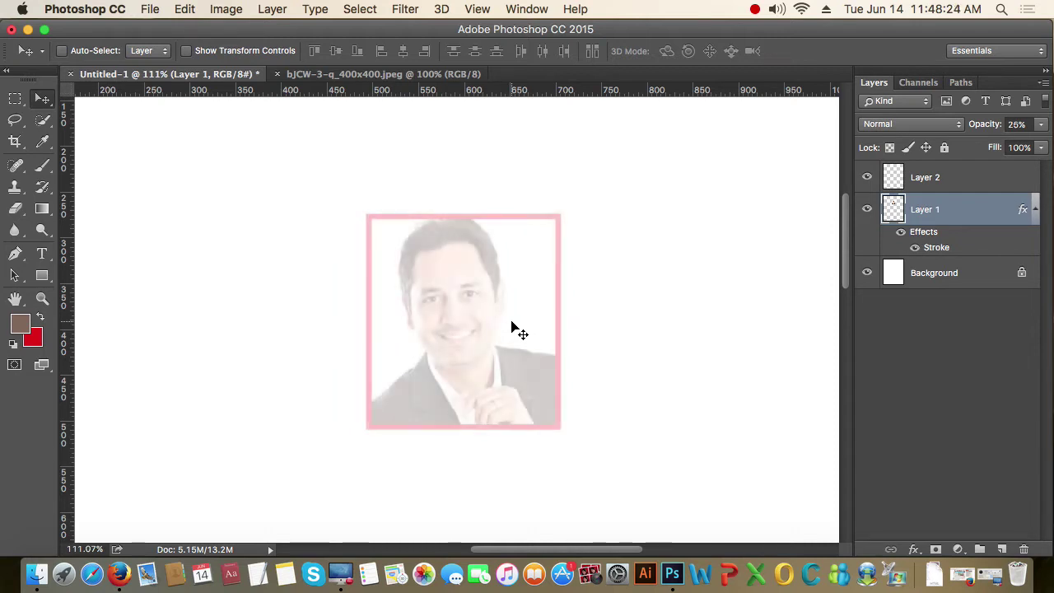
{"action": "key", "text": "0"}
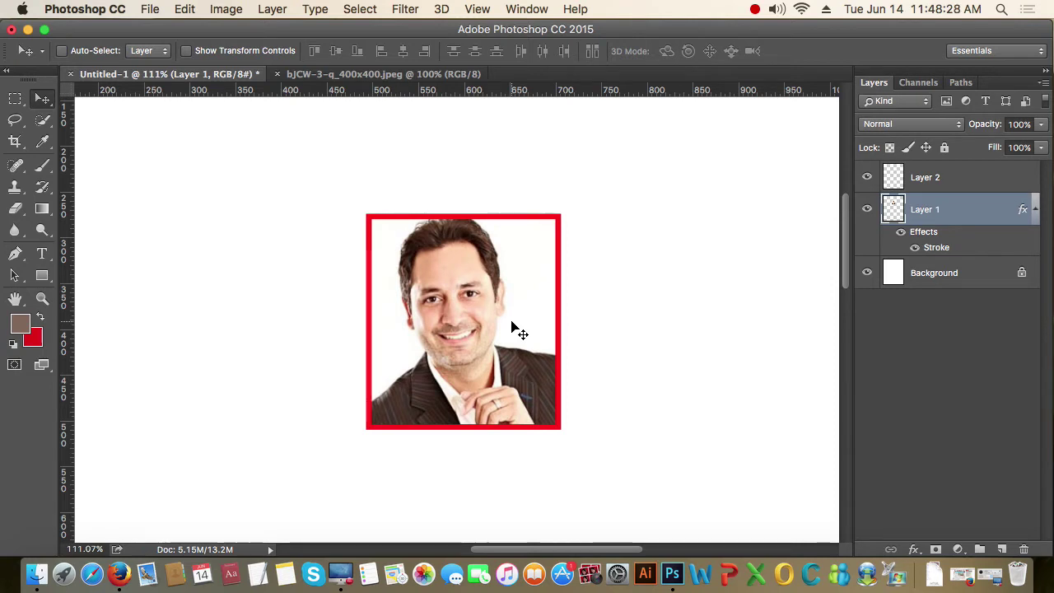
{"action": "left_click", "coordinate": [1041, 149]}
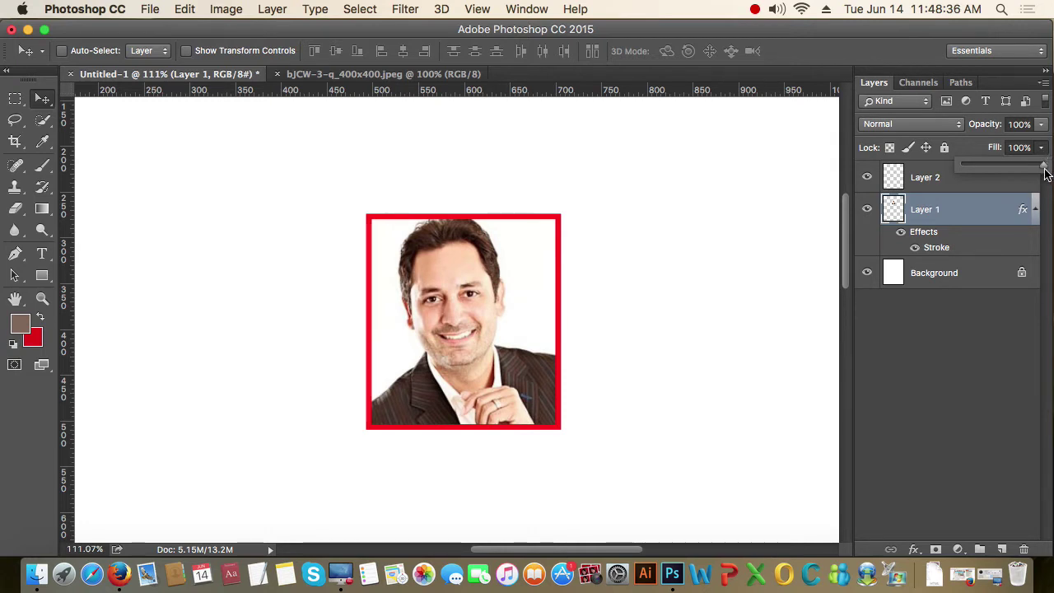
Step: Adjust Layer 1's fill with the slider and Shift+number keys, ending at 20%
{"action": "left_click_drag", "start_coordinate": [1042, 165], "coordinate": [969, 170]}
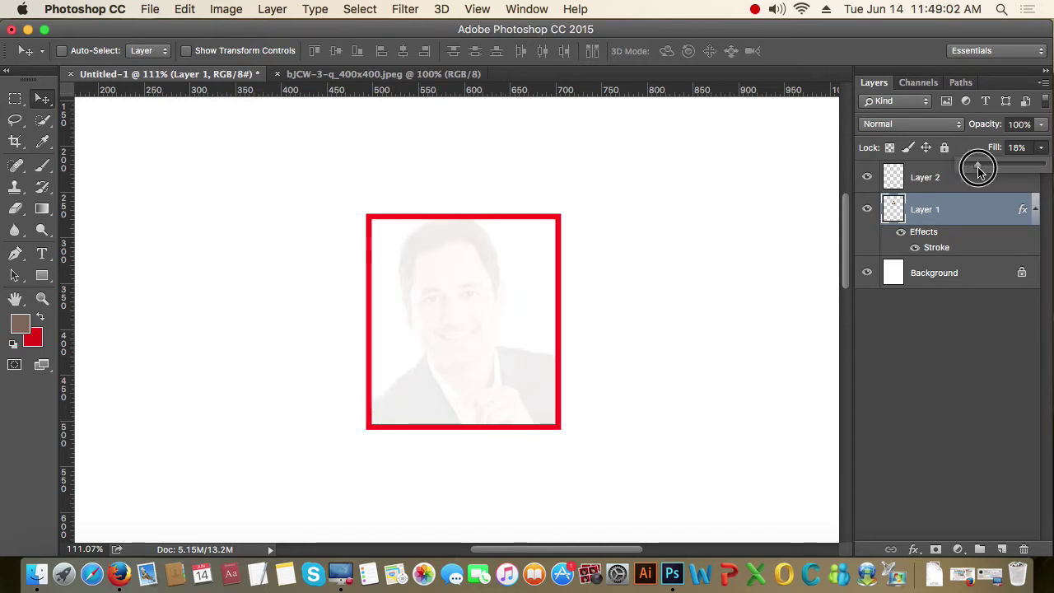
{"action": "left_click_drag", "start_coordinate": [970, 171], "coordinate": [981, 164]}
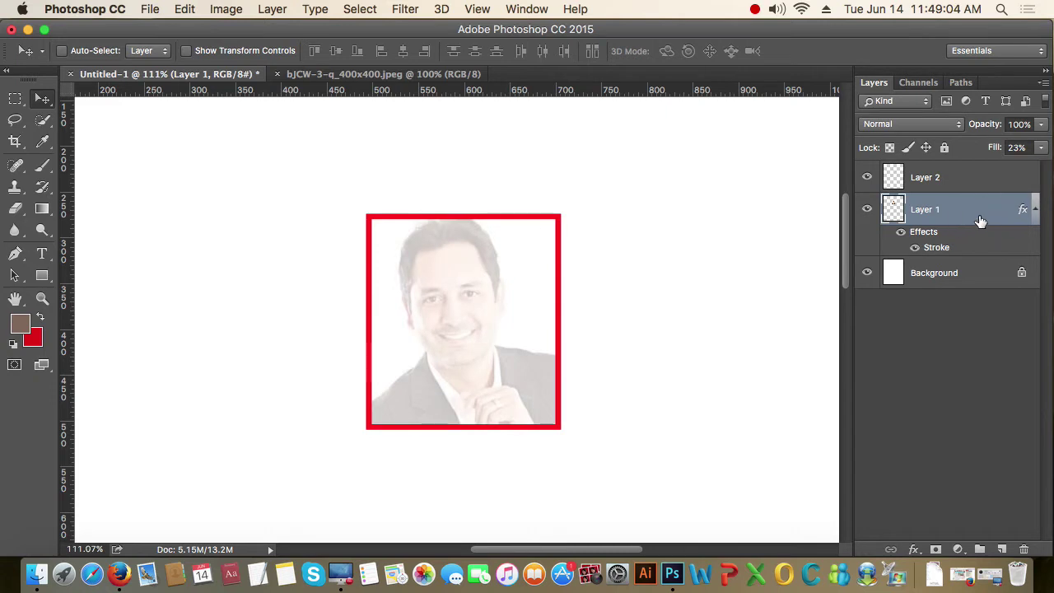
{"action": "left_click", "coordinate": [965, 274]}
{"action": "left_click", "coordinate": [969, 216]}
{"action": "key", "text": "shift+5"}
{"action": "key", "text": "shift+2"}
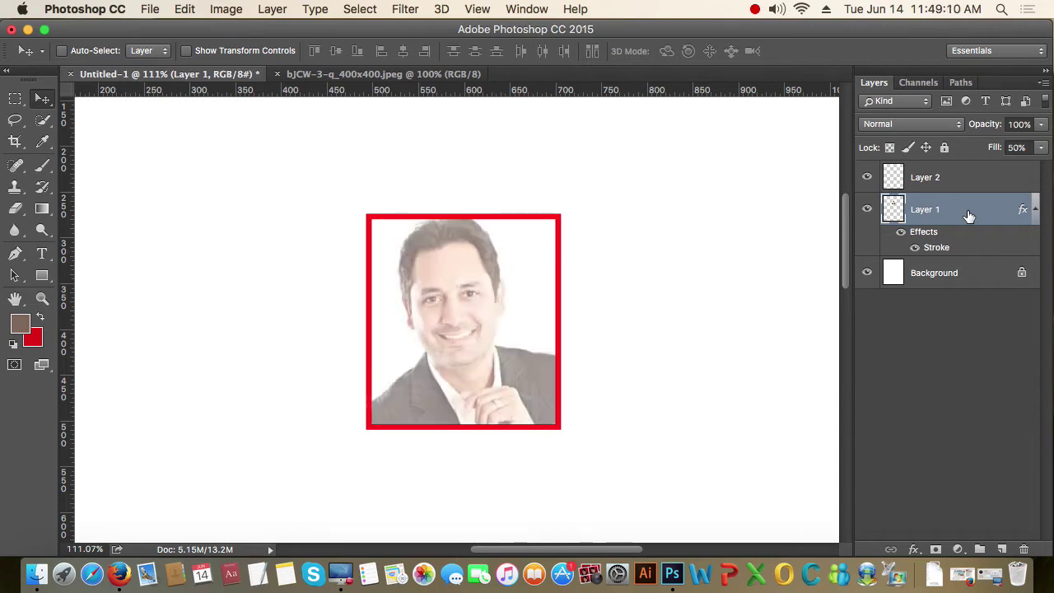
{"action": "key", "text": "shift+2"}
{"action": "key", "text": "shift+1"}
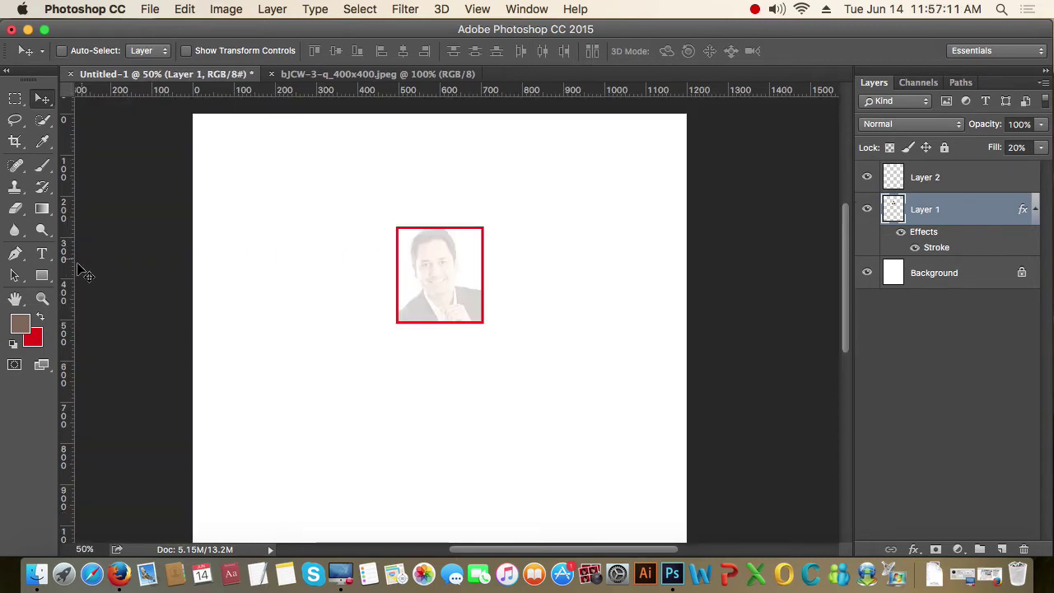
Step: Add the text line 'trreter' near the top of the page
{"action": "left_click", "coordinate": [42, 254]}
{"action": "left_click", "coordinate": [282, 178]}
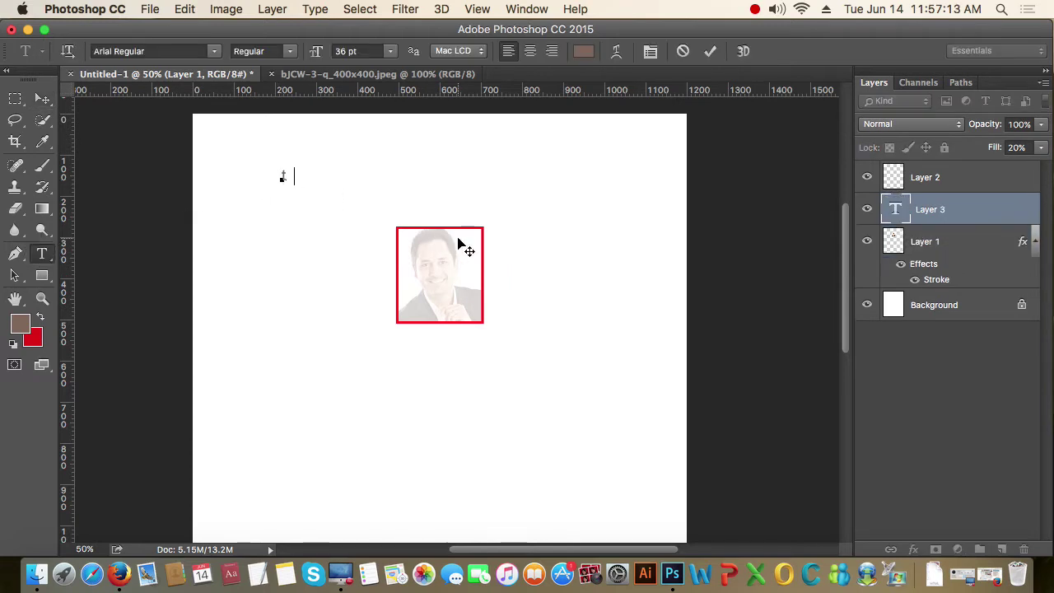
{"action": "type", "text": "tedertedetrreter"}
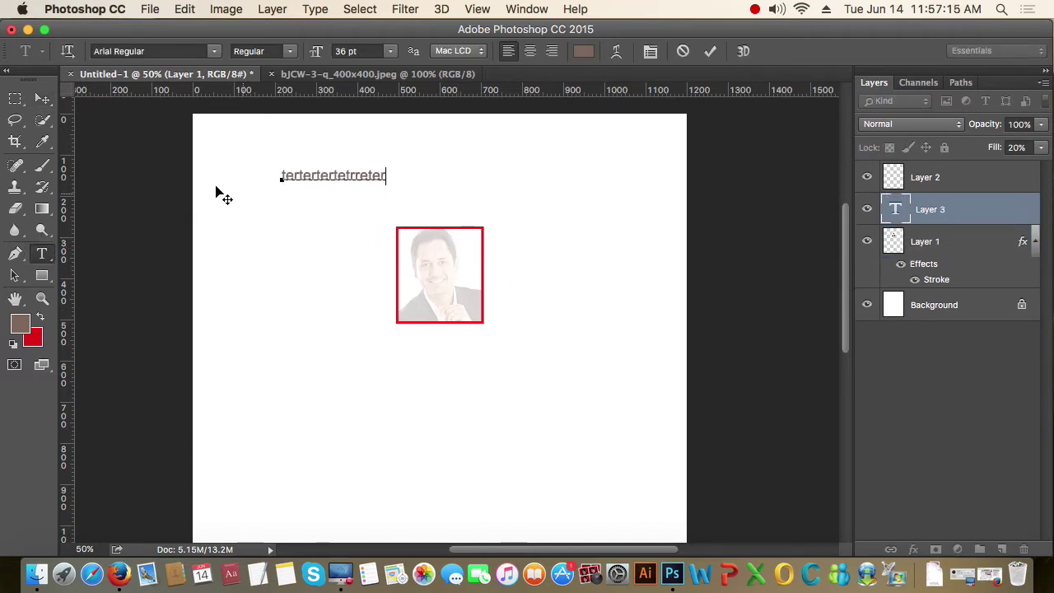
{"action": "left_click", "coordinate": [47, 103]}
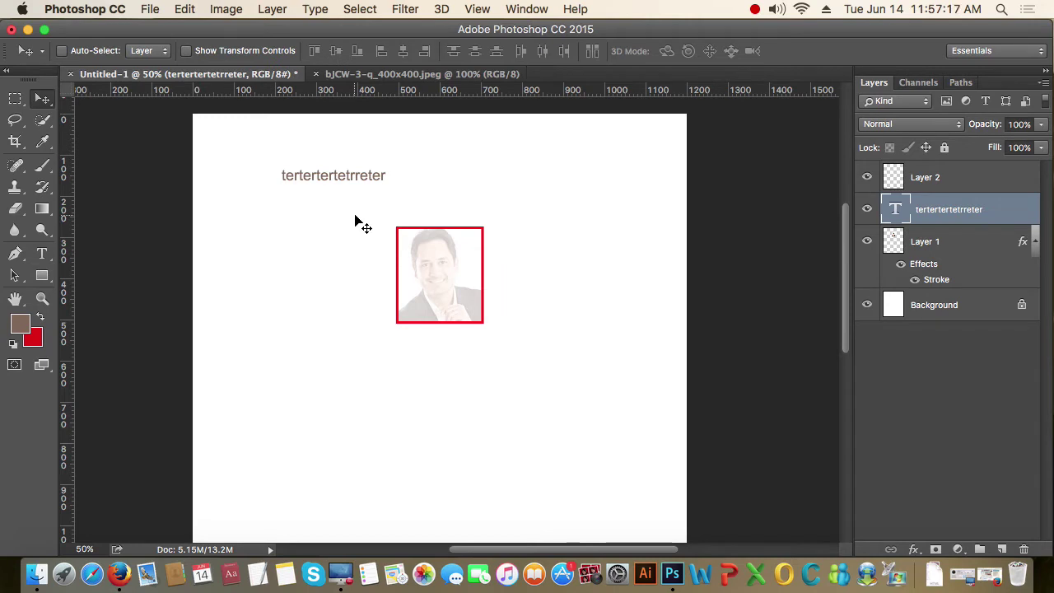
Step: Draw a black rectangle to the left of the photo
{"action": "left_click", "coordinate": [42, 275]}
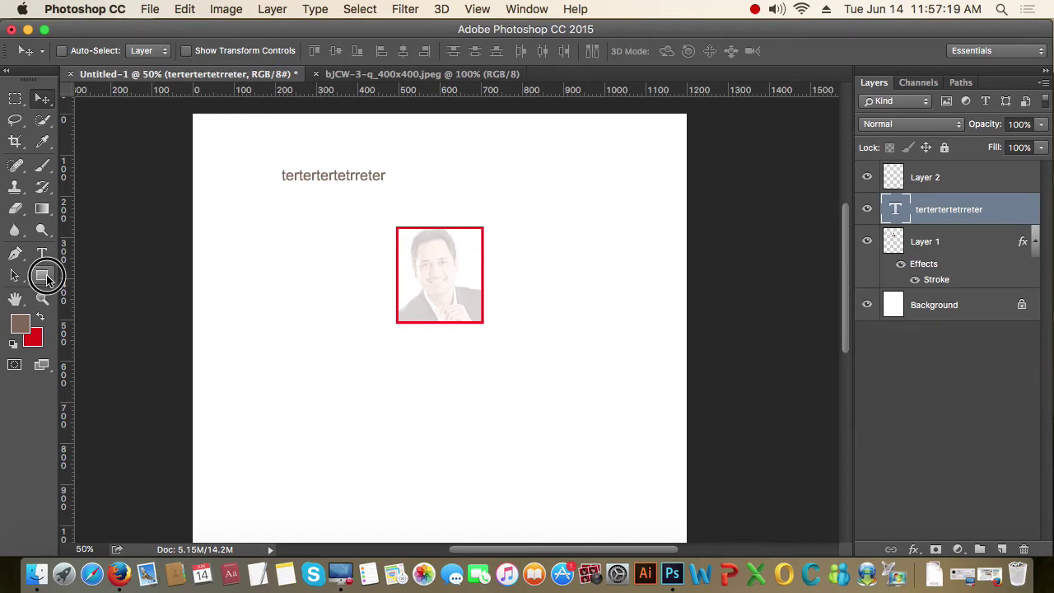
{"action": "left_click_drag", "start_coordinate": [253, 285], "coordinate": [331, 377]}
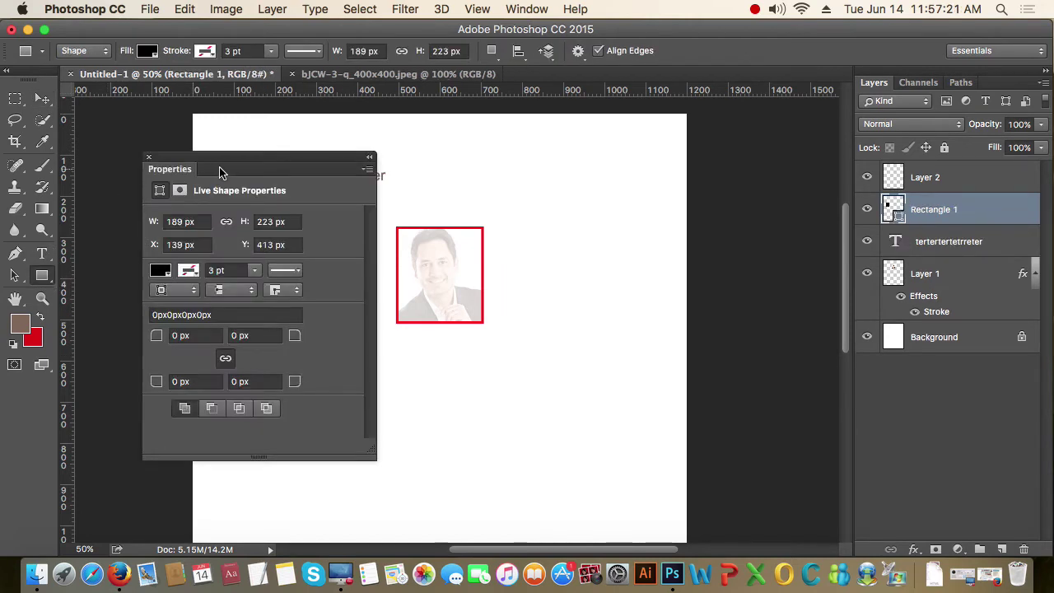
{"action": "left_click", "coordinate": [148, 157]}
Step: Duplicate Rectangle 1, move the copy upper right, and convert it to a Smart Object
{"action": "left_click", "coordinate": [41, 101]}
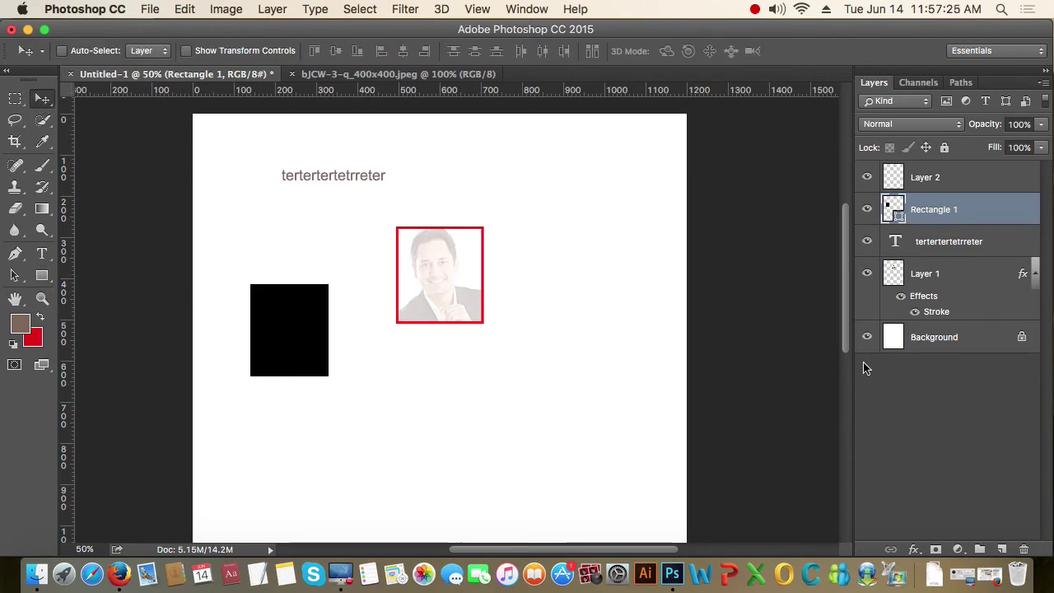
{"action": "left_click_drag", "start_coordinate": [939, 215], "coordinate": [1001, 549]}
{"action": "mouse_move", "coordinate": [312, 333]}
{"action": "left_mouse_down"}
{"action": "mouse_move", "coordinate": [587, 288]}
{"action": "mouse_move", "coordinate": [606, 241]}
{"action": "left_mouse_up"}
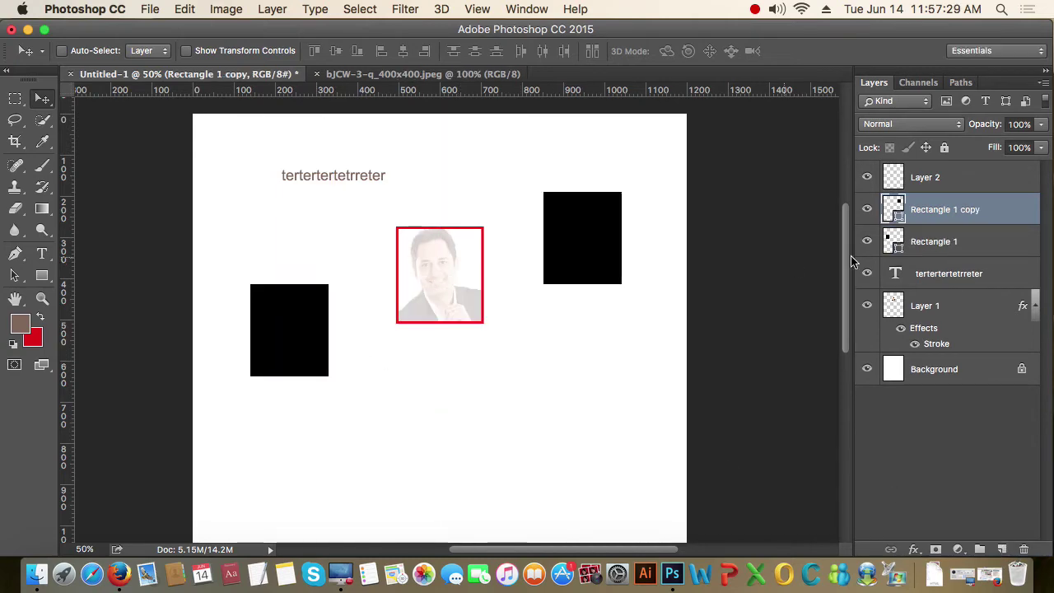
{"action": "right_click", "coordinate": [964, 216]}
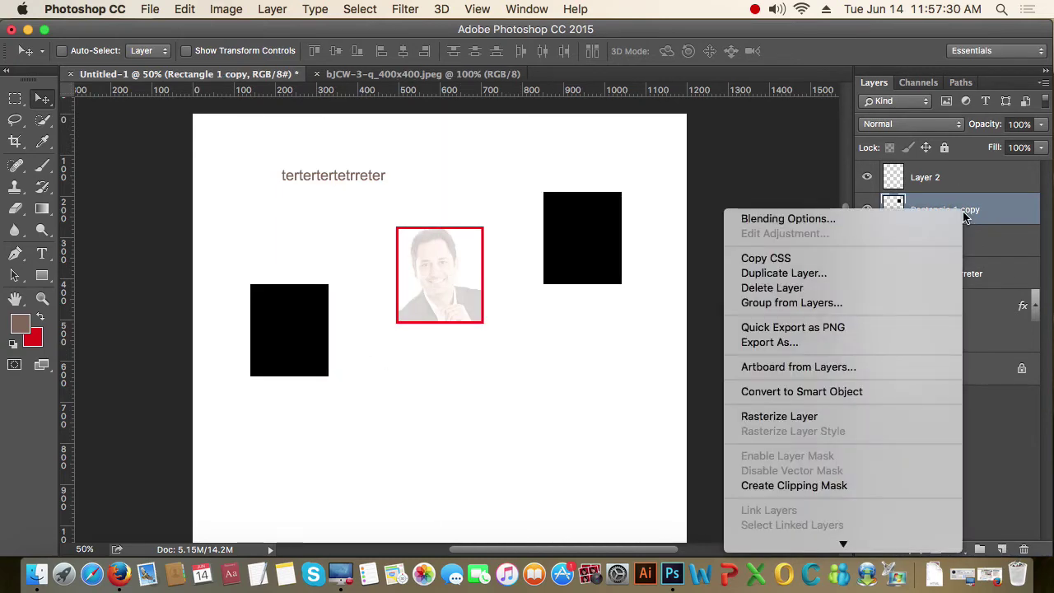
{"action": "left_click", "coordinate": [833, 393]}
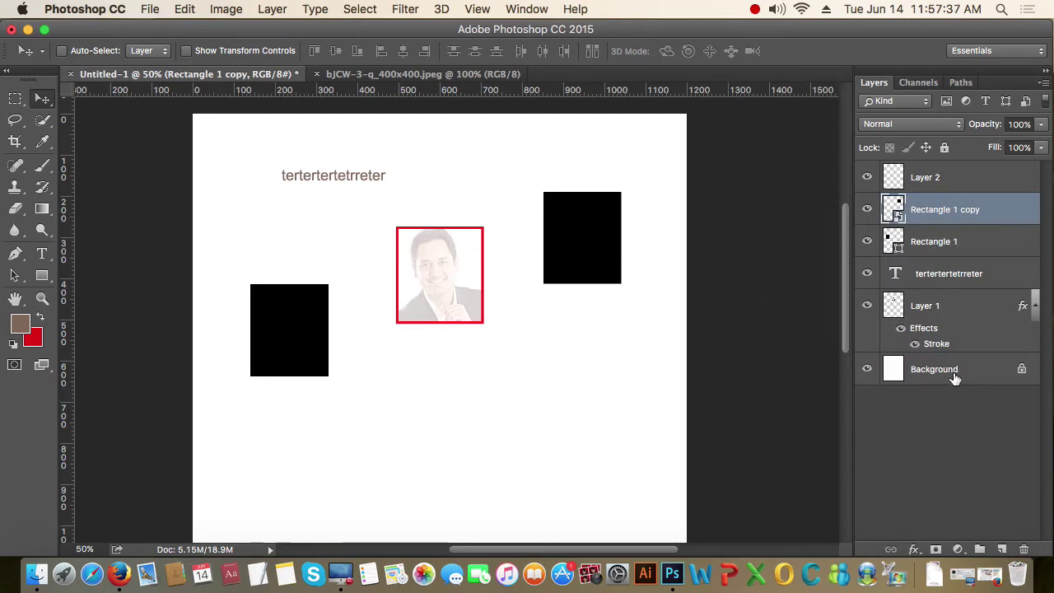
Step: Duplicate the framed photo layer and move the copy down and right
{"action": "left_click", "coordinate": [943, 320]}
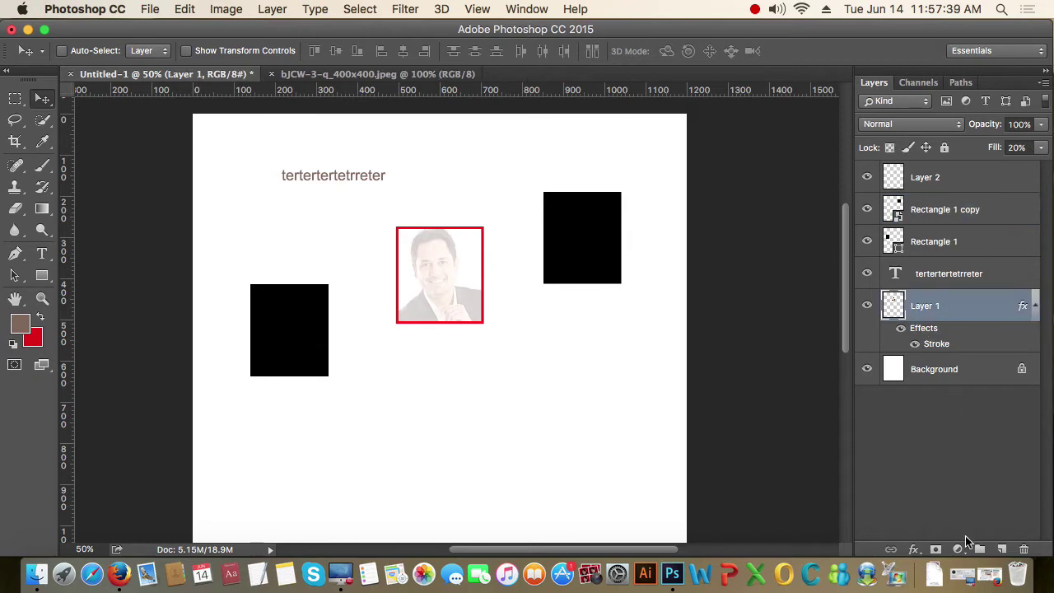
{"action": "left_click_drag", "start_coordinate": [953, 305], "coordinate": [1001, 548]}
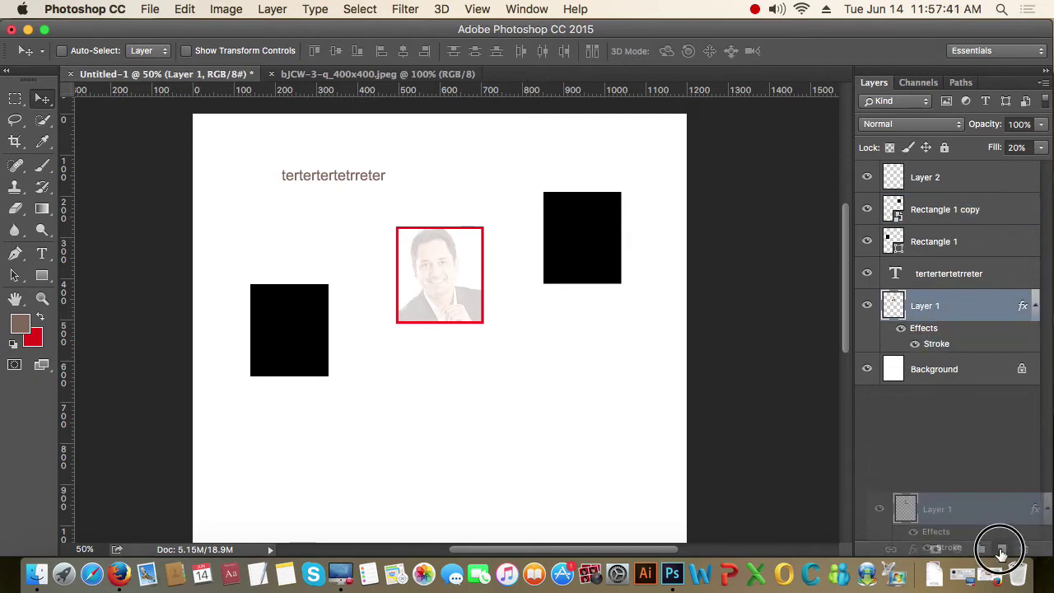
{"action": "left_click_drag", "start_coordinate": [454, 289], "coordinate": [525, 378]}
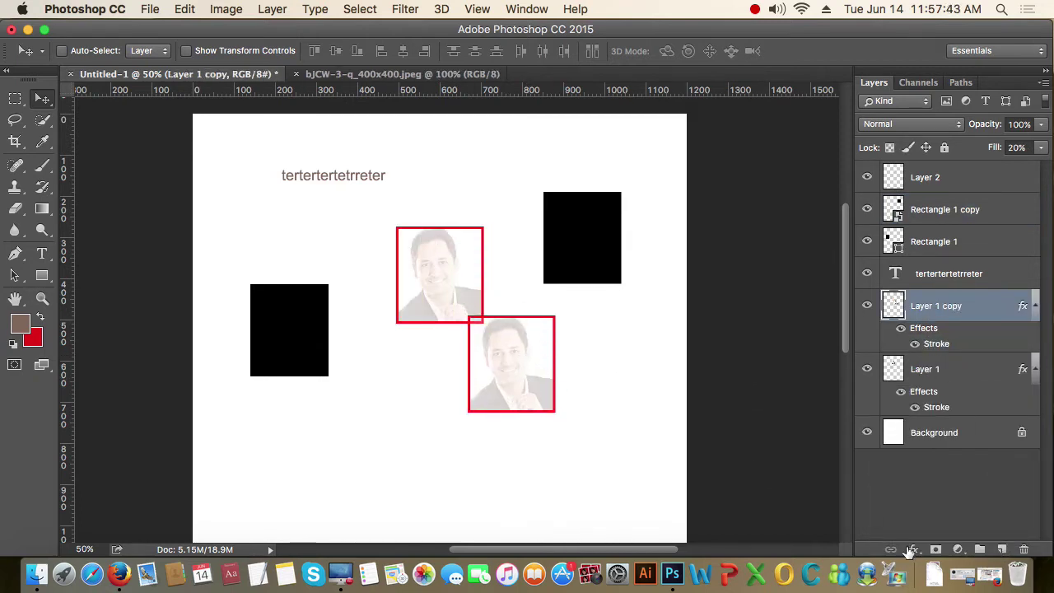
Step: Add a Brightness/Contrast adjustment layer with Brightness 38
{"action": "left_click", "coordinate": [957, 549]}
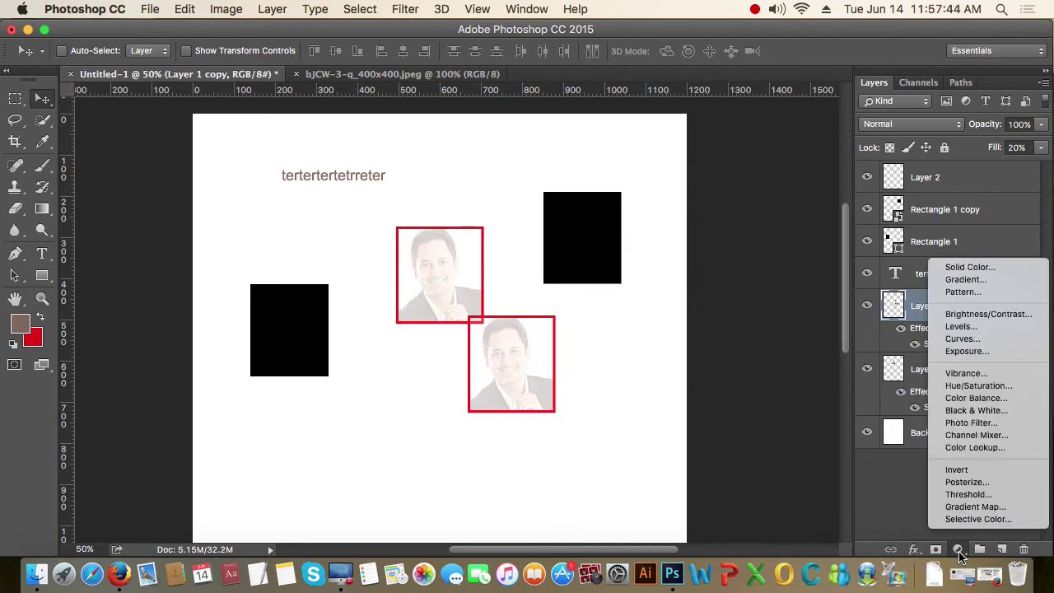
{"action": "left_click", "coordinate": [1000, 315]}
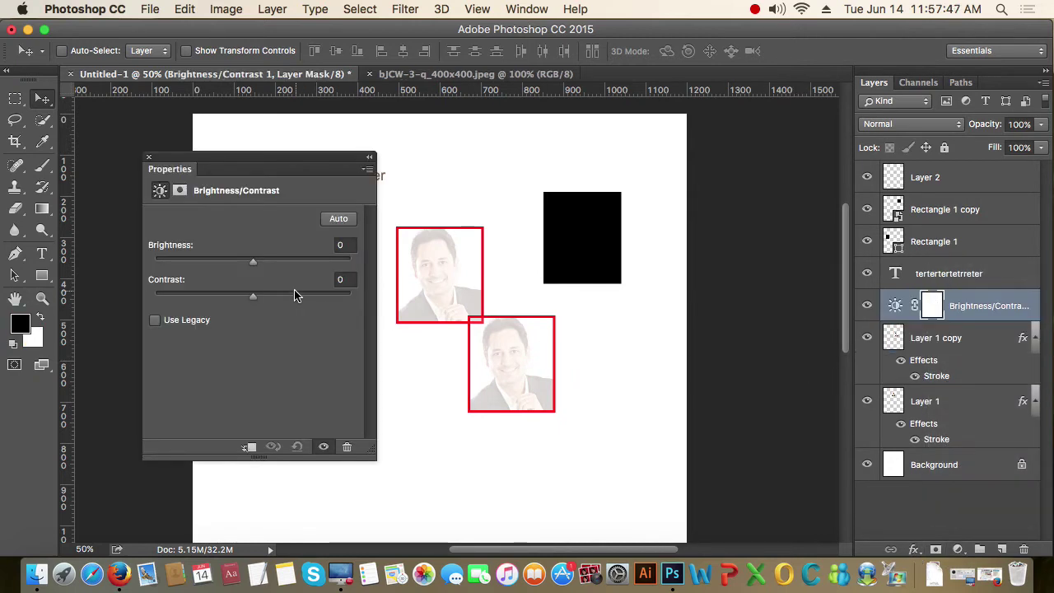
{"action": "left_click_drag", "start_coordinate": [253, 262], "coordinate": [277, 261]}
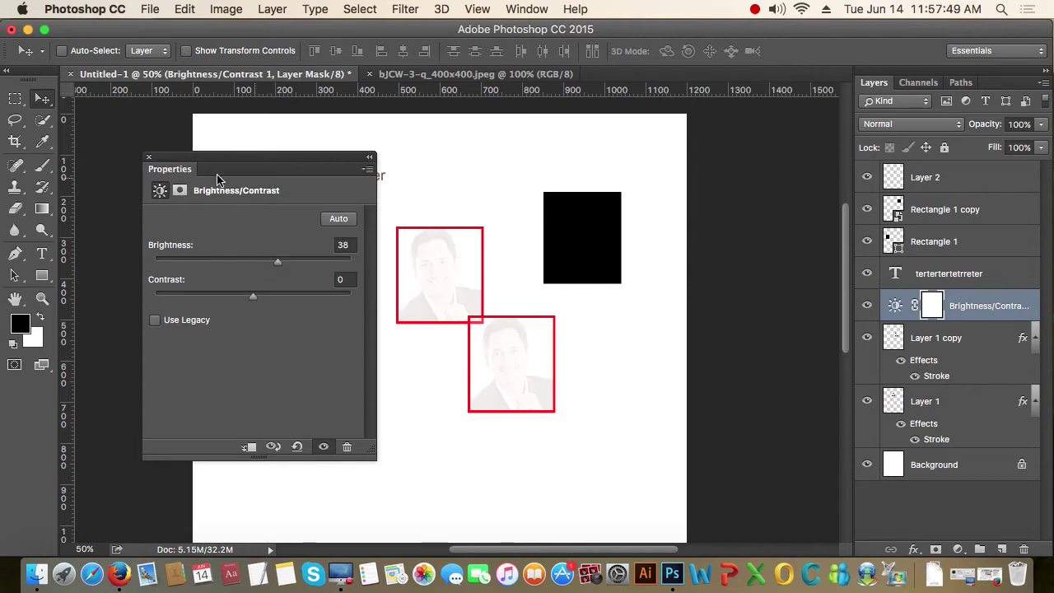
{"action": "left_click", "coordinate": [149, 158]}
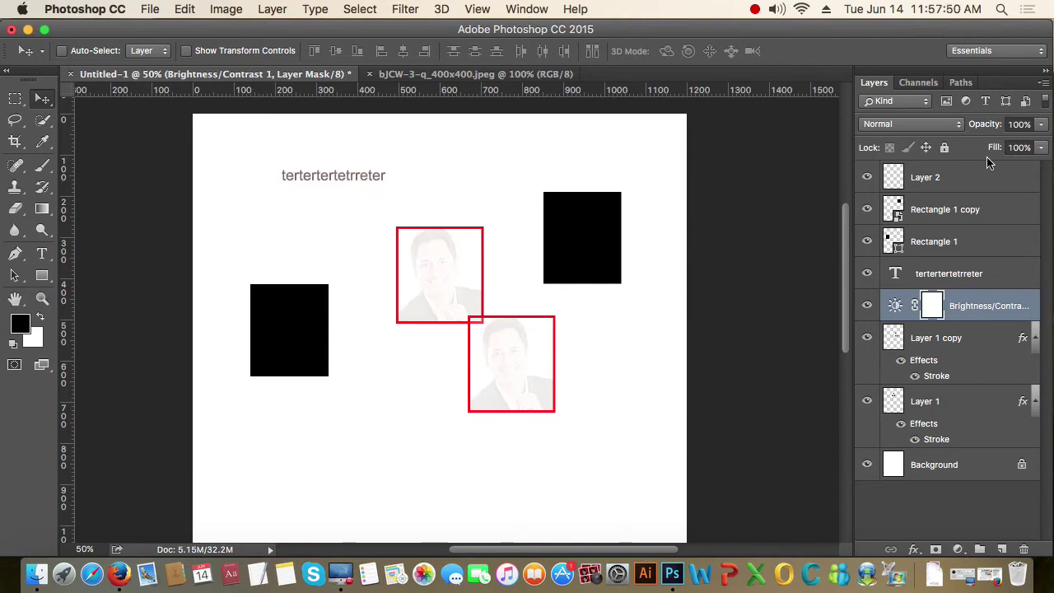
Step: Set Layer 1 copy's fill to 100% and nudge it down and right
{"action": "left_click", "coordinate": [973, 351]}
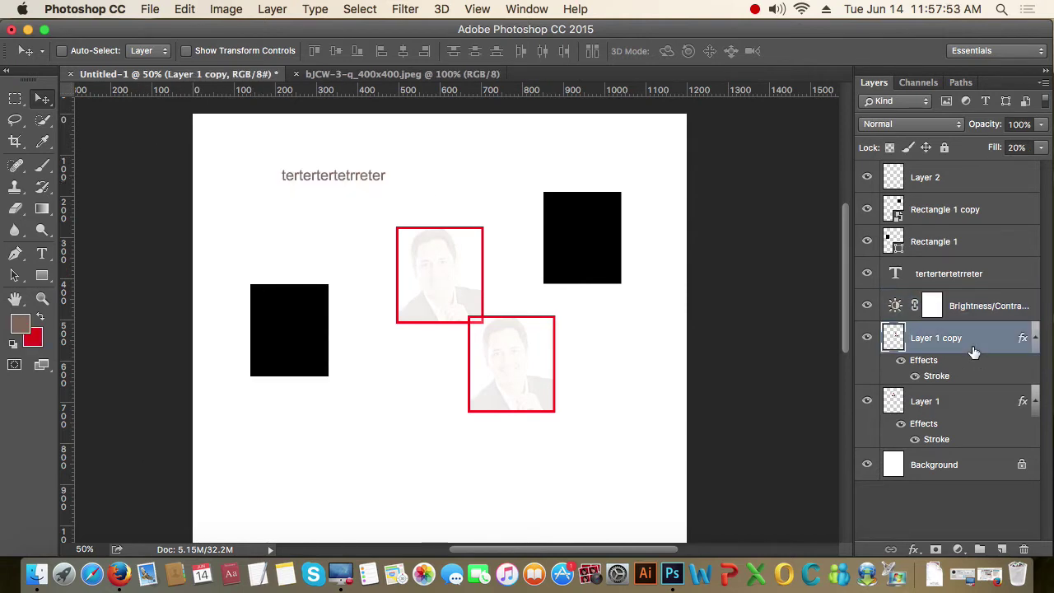
{"action": "key", "text": "shift+0"}
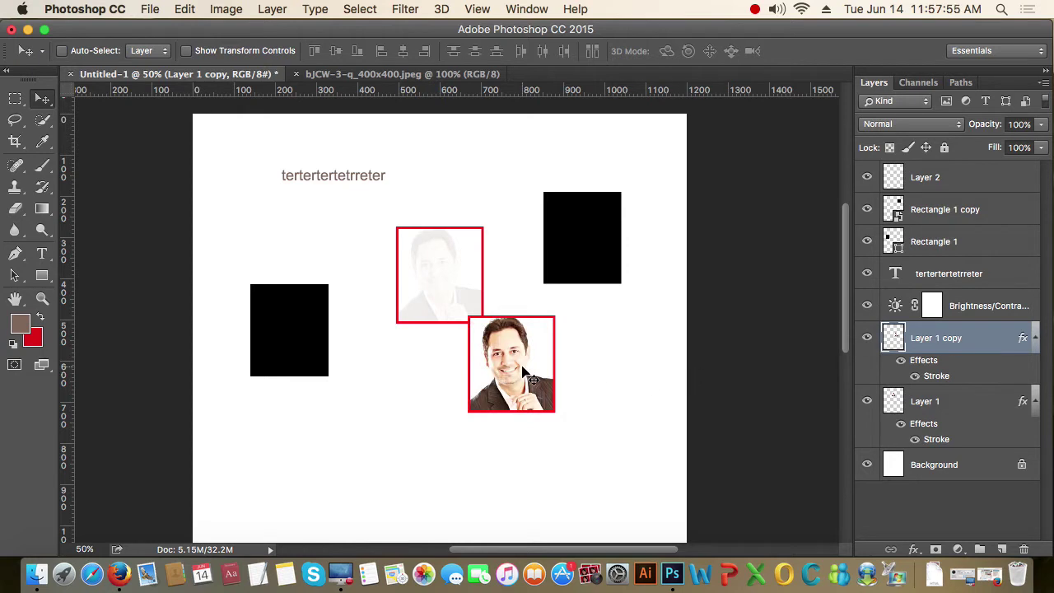
{"action": "left_click_drag", "start_coordinate": [526, 376], "coordinate": [554, 398]}
Step: Set the Brightness/Contrast adjustment to brightness 40 and contrast 13, then close its properties
{"action": "double_click", "coordinate": [984, 305]}
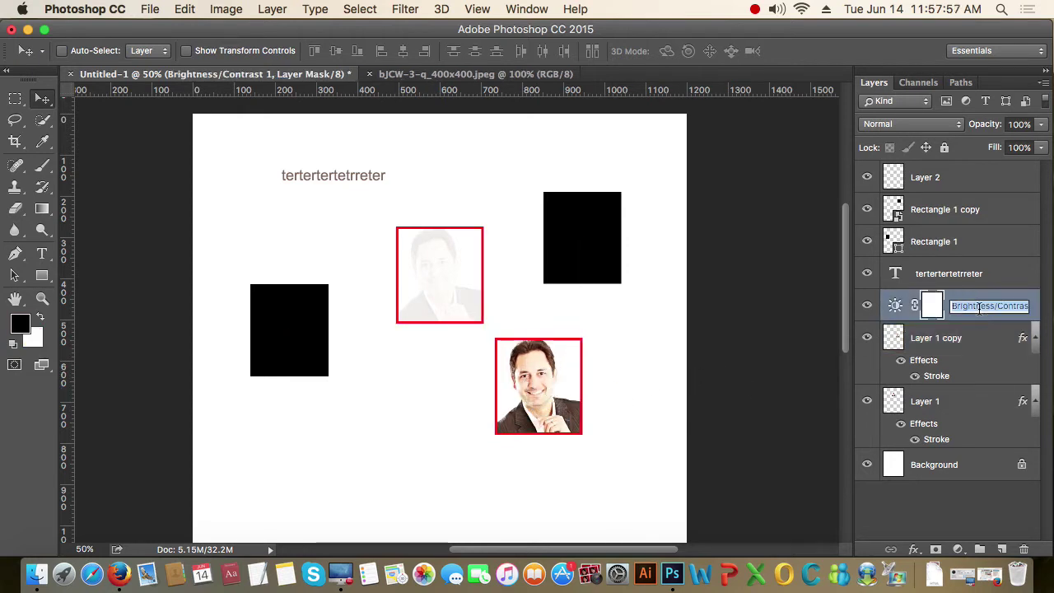
{"action": "double_click", "coordinate": [896, 306]}
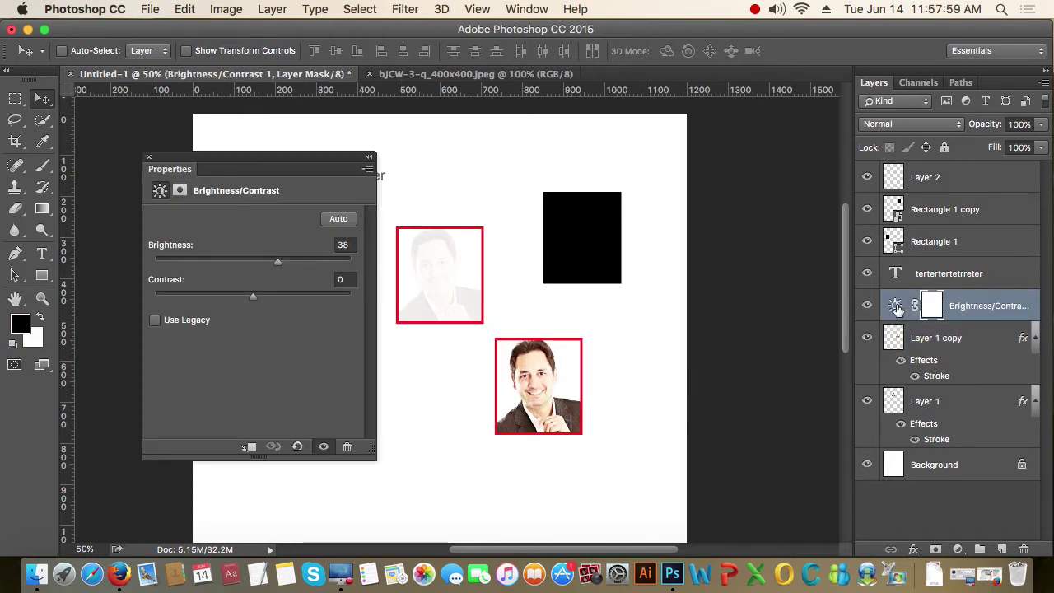
{"action": "mouse_move", "coordinate": [279, 270]}
{"action": "left_mouse_down"}
{"action": "mouse_move", "coordinate": [291, 263]}
{"action": "mouse_move", "coordinate": [279, 264]}
{"action": "mouse_move", "coordinate": [265, 299]}
{"action": "left_mouse_up"}
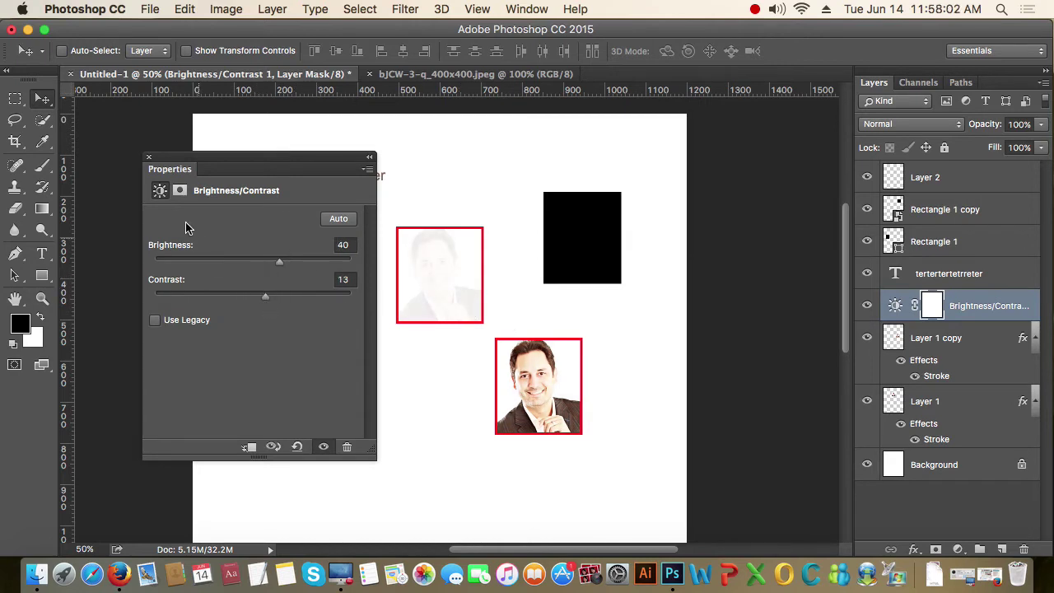
{"action": "left_click", "coordinate": [149, 157]}
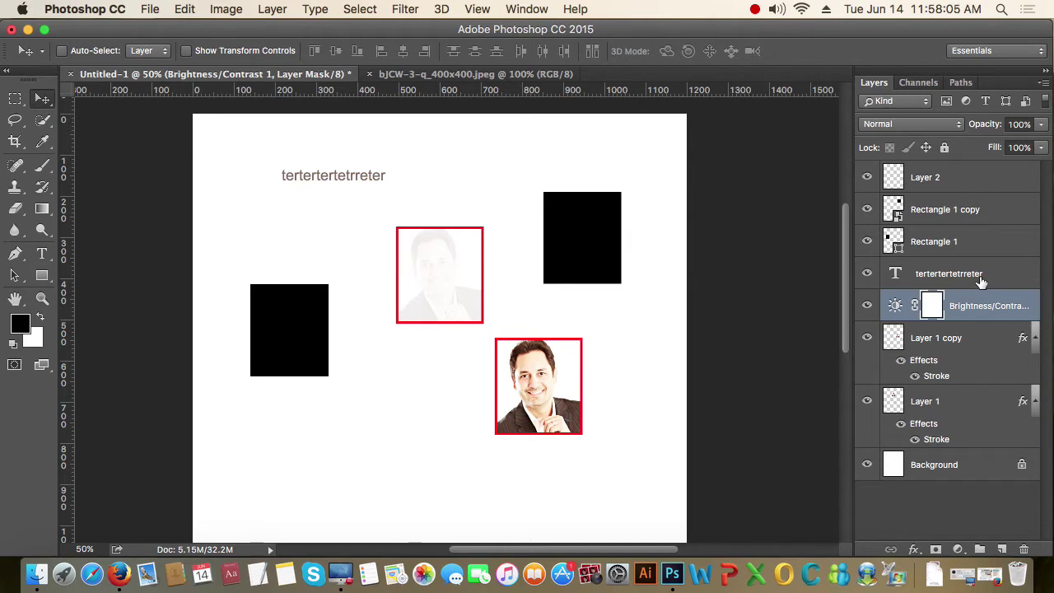
{"action": "left_click", "coordinate": [964, 249]}
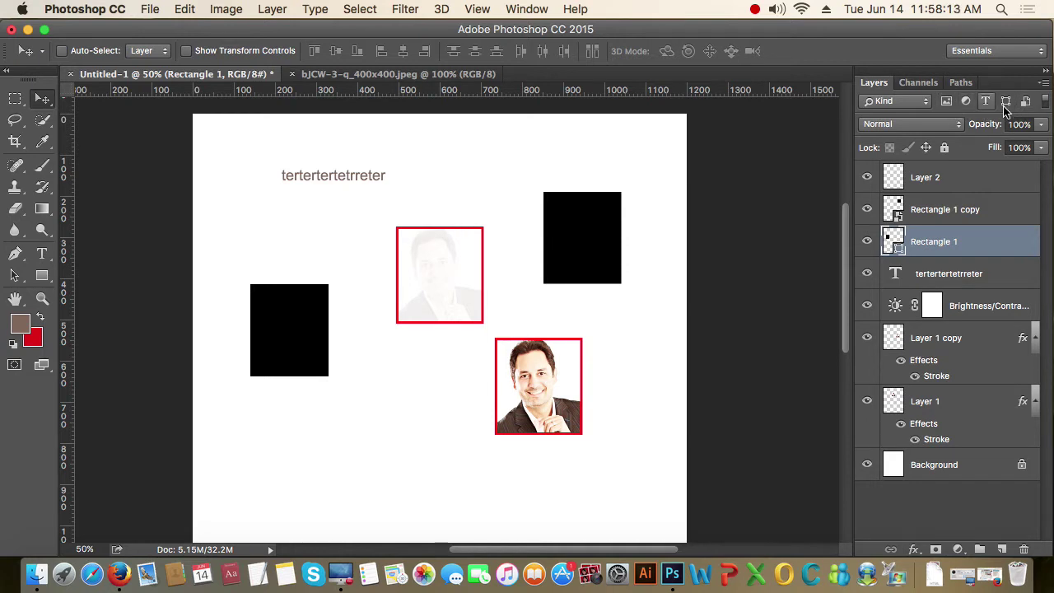
Step: Filter the Layers panel to pixel layers and delete the empty Layer 2
{"action": "left_click", "coordinate": [947, 101]}
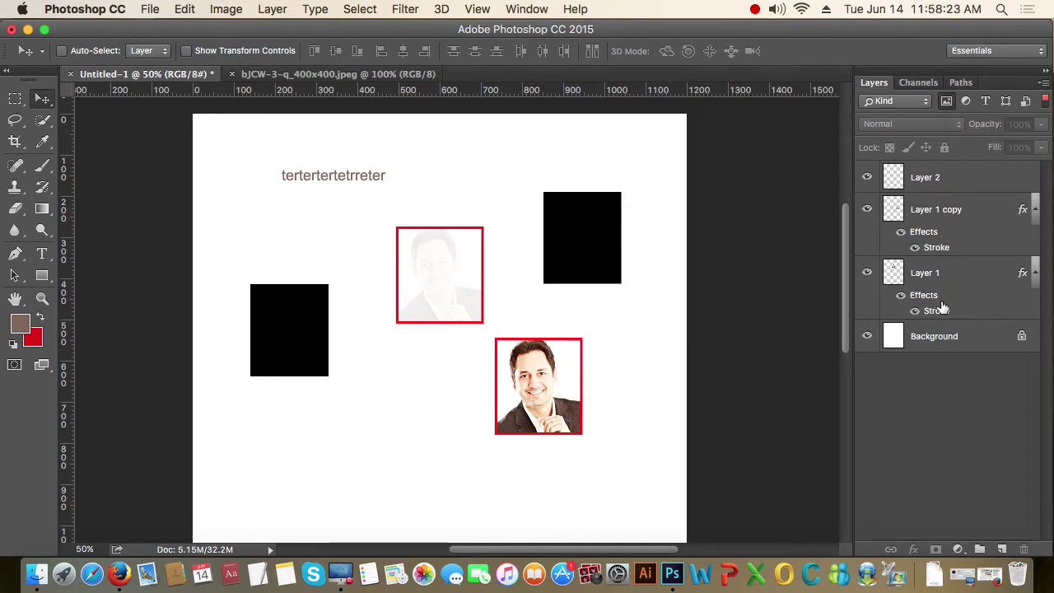
{"action": "left_click", "coordinate": [938, 209]}
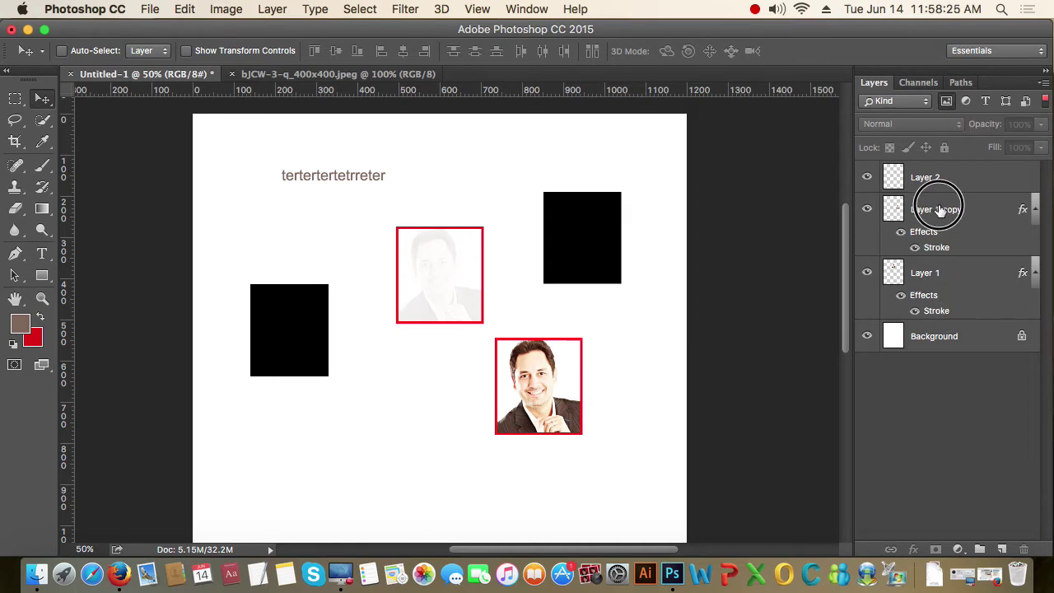
{"action": "left_click", "coordinate": [949, 275]}
{"action": "left_click", "coordinate": [922, 180]}
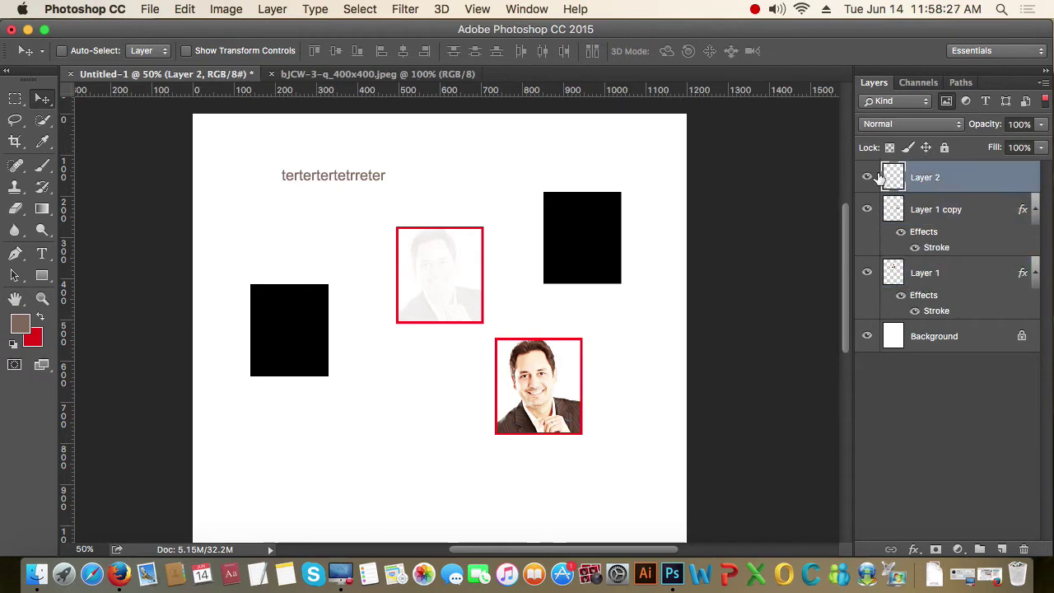
{"action": "left_click", "coordinate": [869, 177]}
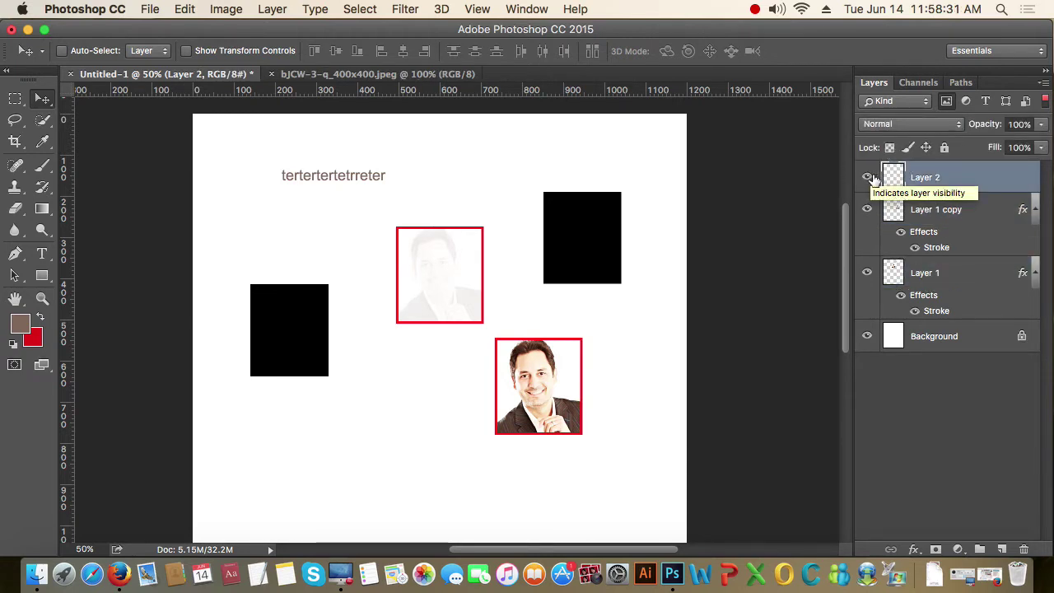
{"action": "key", "text": "Delete"}
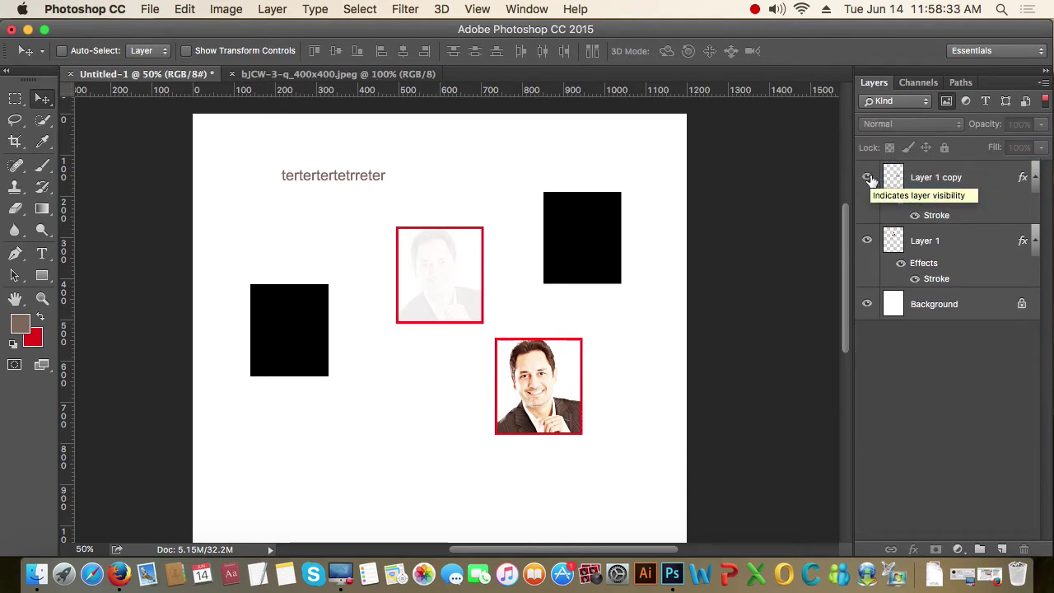
Step: Try the adjustment, type and shape Kind filters, then clear filtering so all layers list
{"action": "left_click", "coordinate": [966, 101]}
{"action": "left_click", "coordinate": [986, 100]}
{"action": "left_click", "coordinate": [1005, 101]}
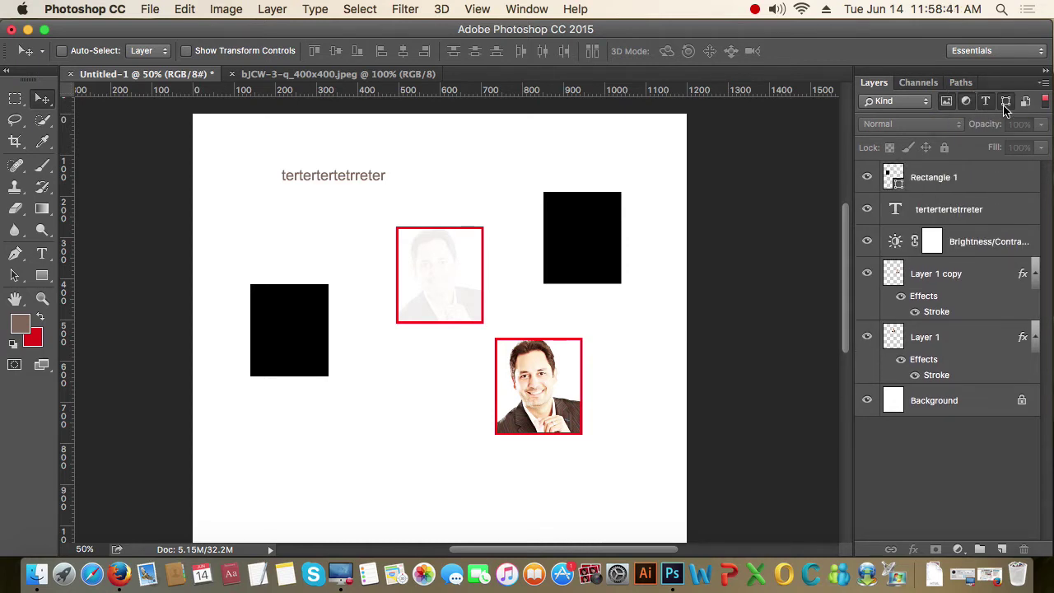
{"action": "left_click", "coordinate": [986, 101]}
{"action": "left_click", "coordinate": [966, 101]}
{"action": "left_click", "coordinate": [1005, 100]}
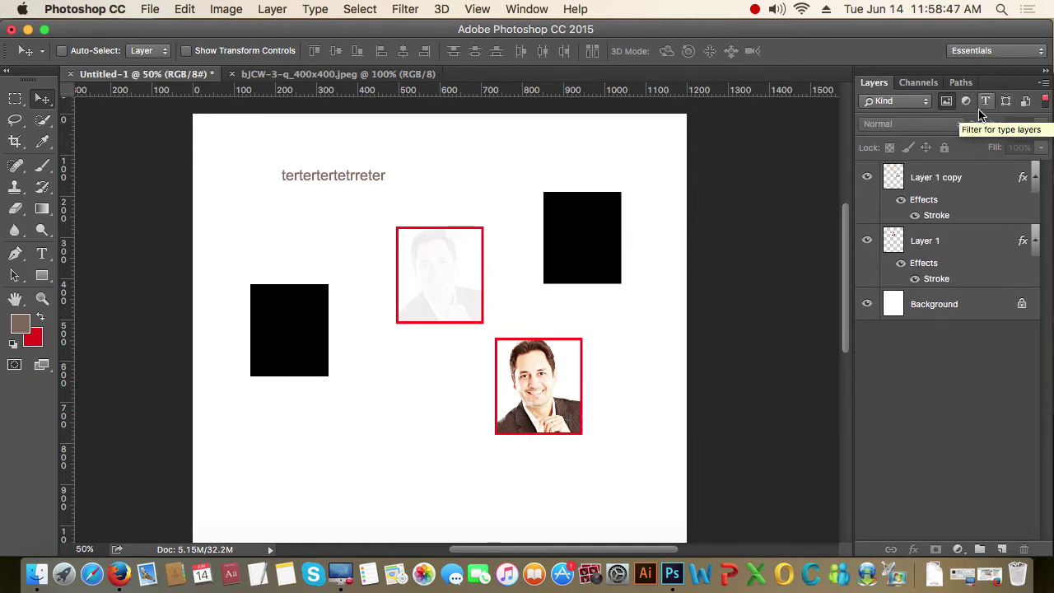
{"action": "left_click", "coordinate": [948, 106]}
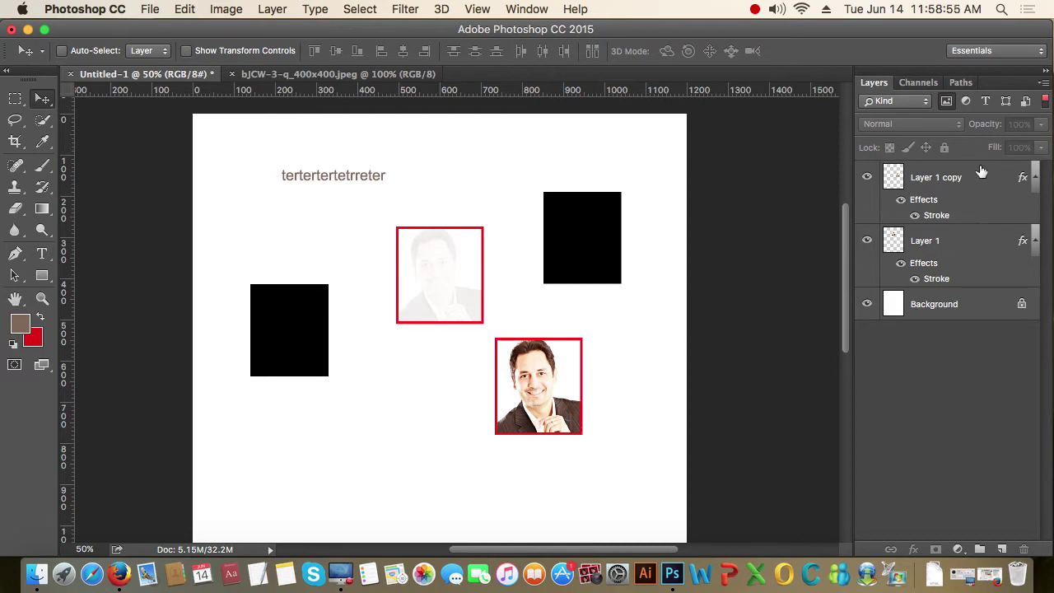
{"action": "left_click", "coordinate": [947, 101]}
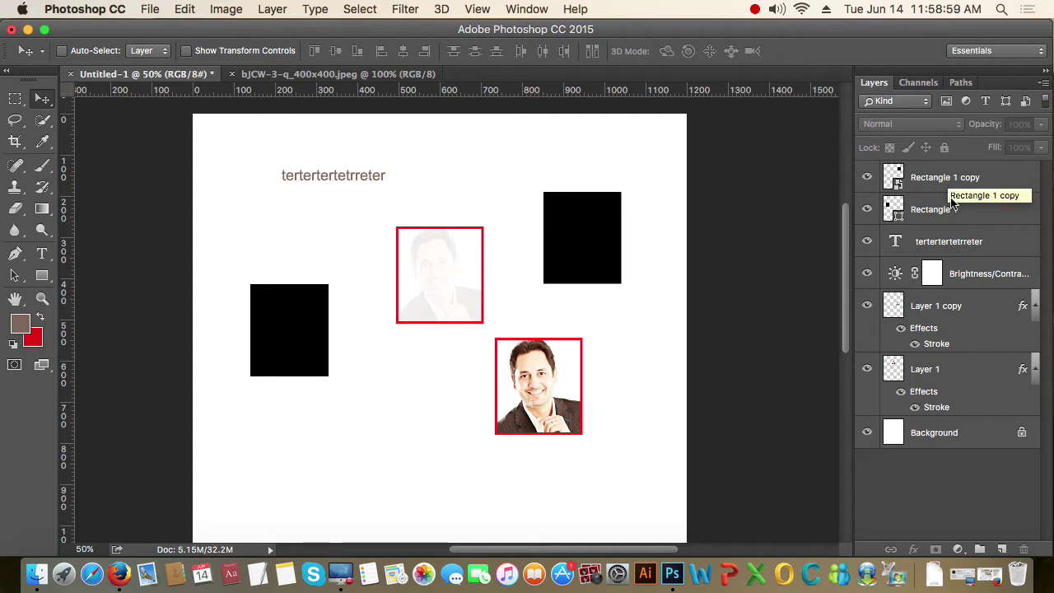
{"action": "left_click", "coordinate": [968, 101]}
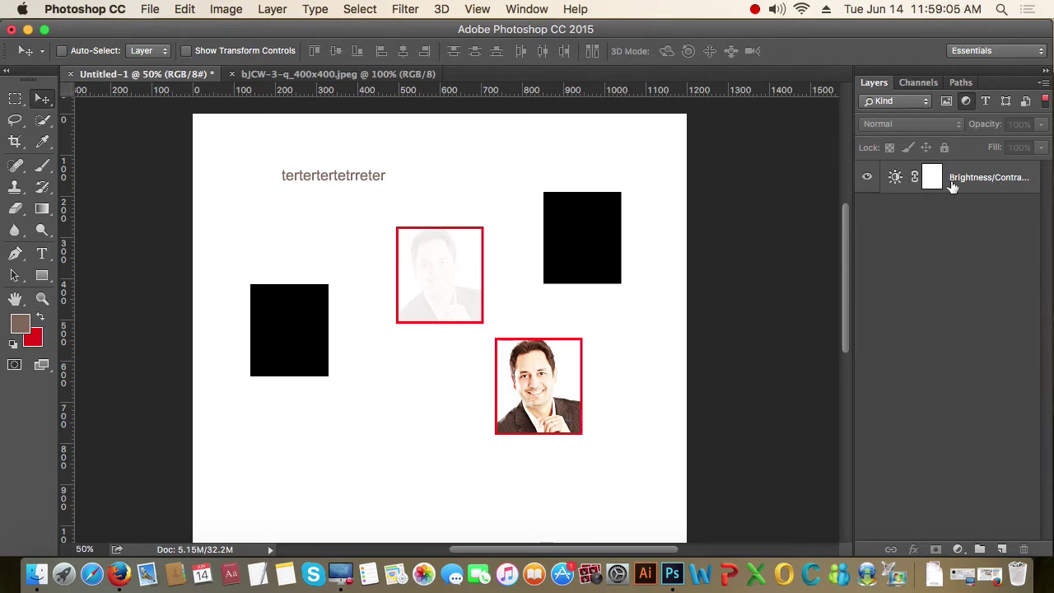
{"action": "left_click", "coordinate": [967, 101]}
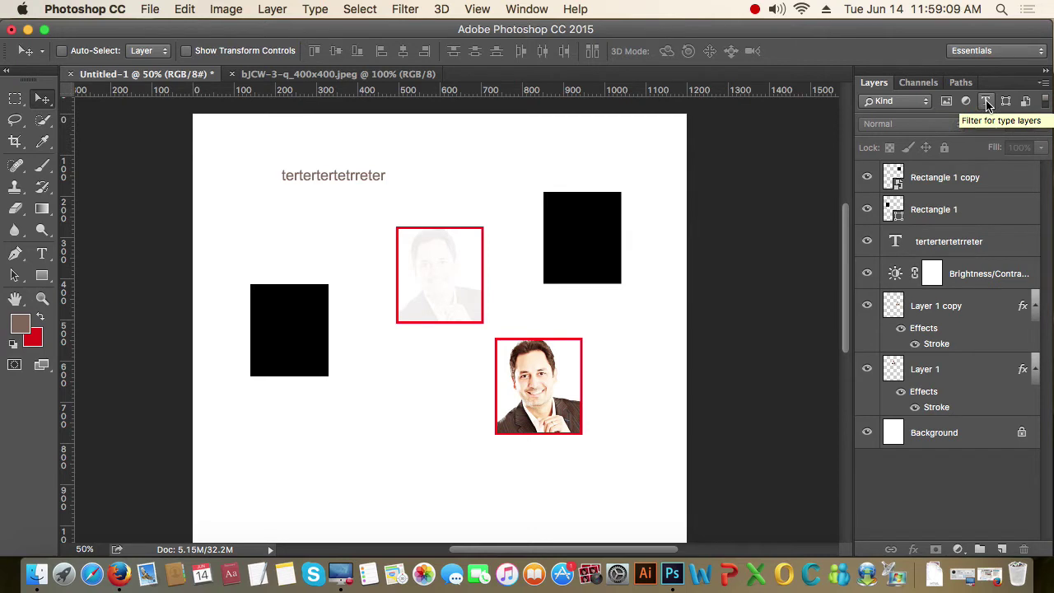
{"action": "left_click", "coordinate": [985, 101]}
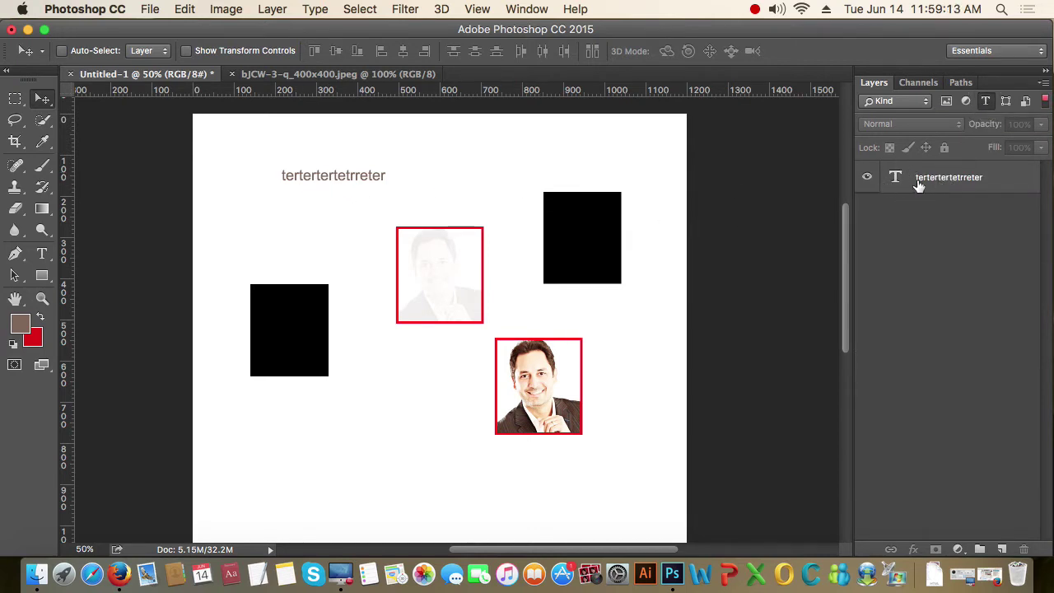
{"action": "left_click", "coordinate": [985, 101]}
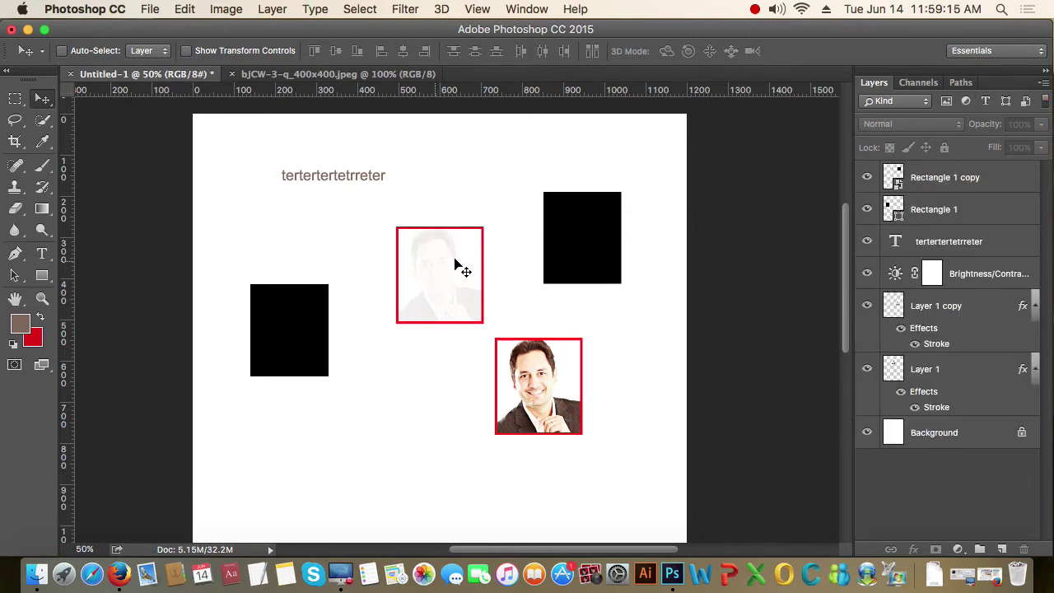
{"action": "left_click", "coordinate": [1006, 103]}
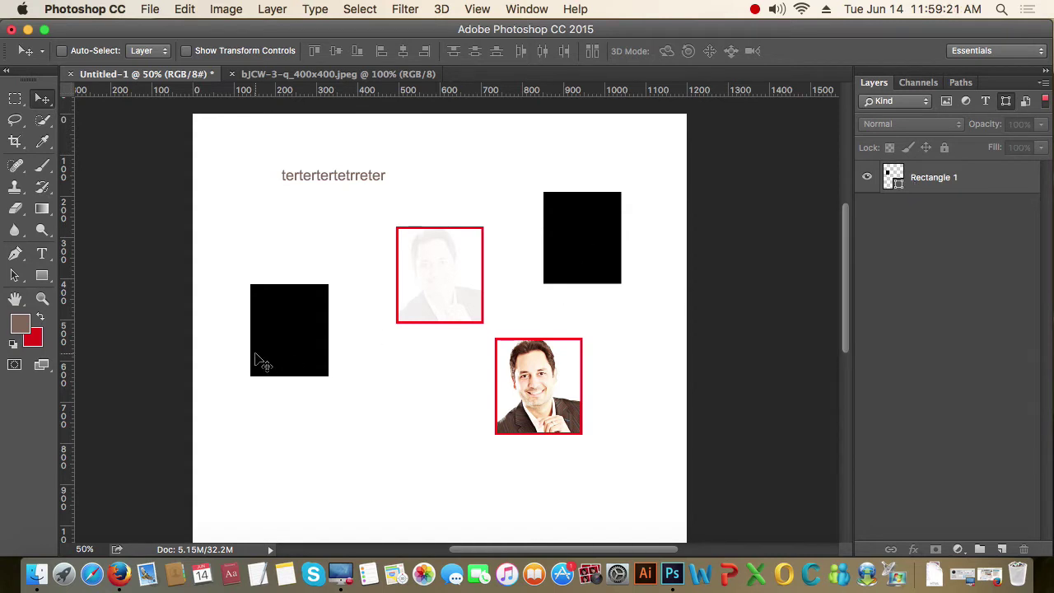
{"action": "left_click", "coordinate": [1006, 100]}
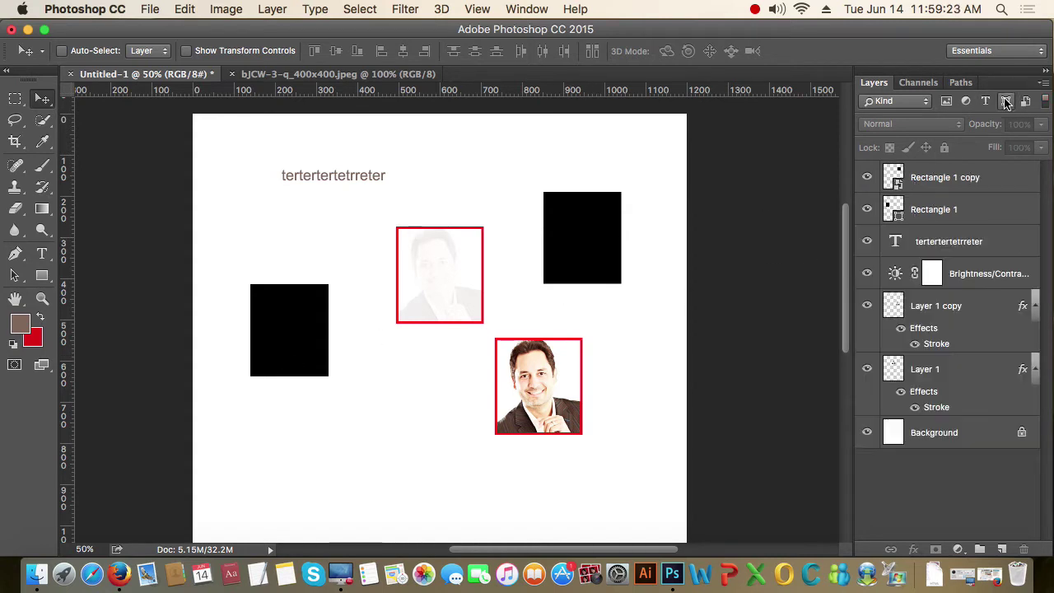
{"action": "left_click", "coordinate": [1025, 101]}
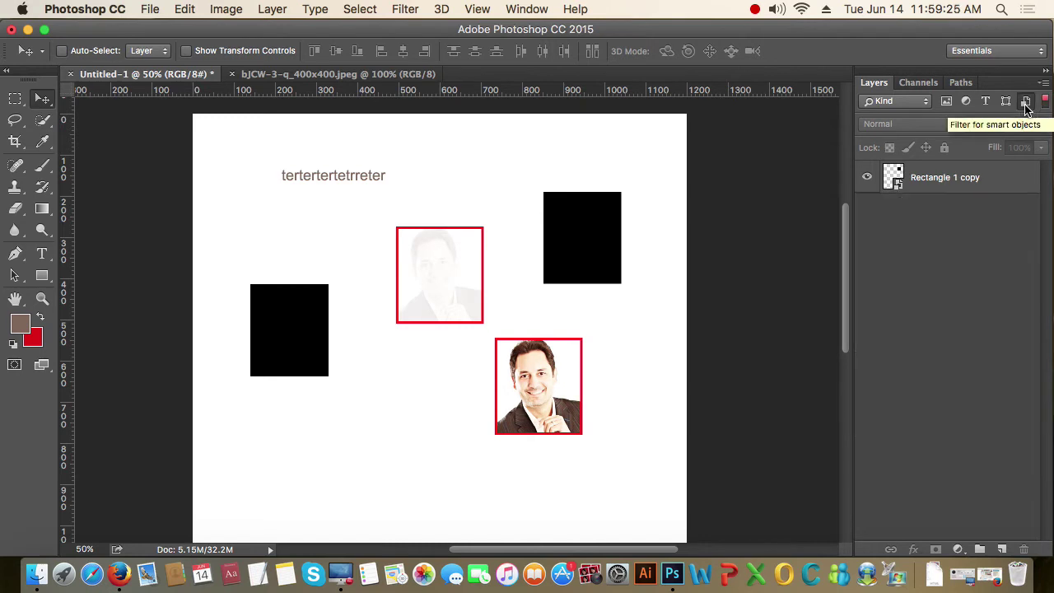
{"action": "left_click", "coordinate": [867, 179]}
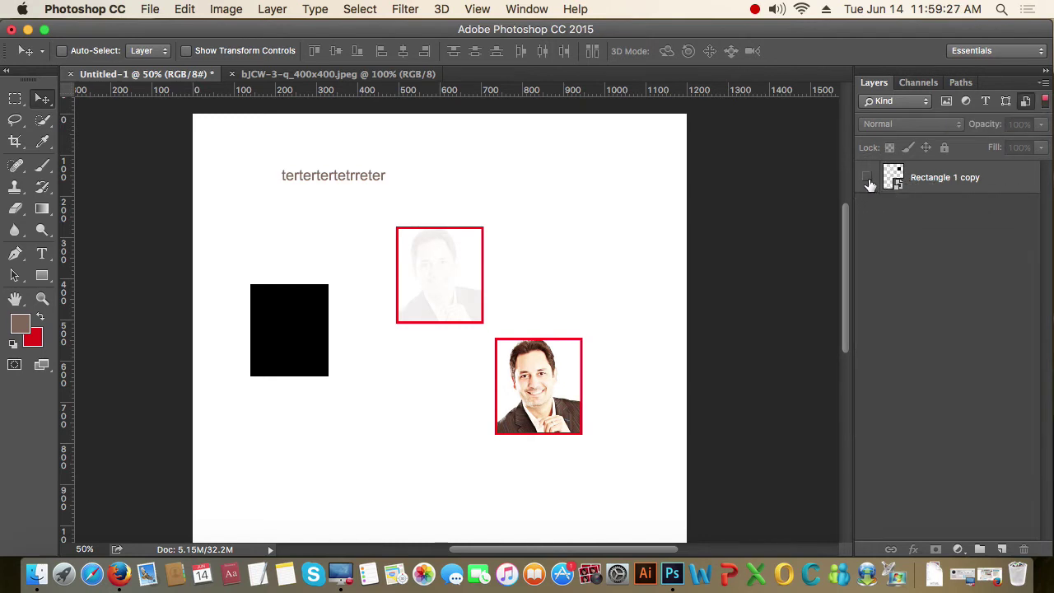
{"action": "left_click", "coordinate": [869, 181]}
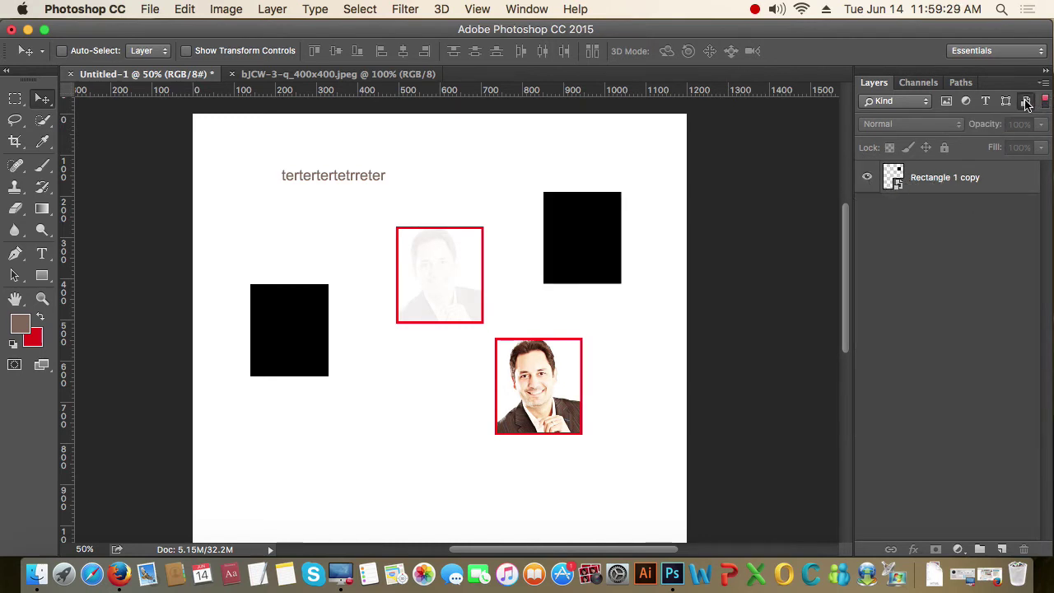
{"action": "left_click", "coordinate": [1026, 101]}
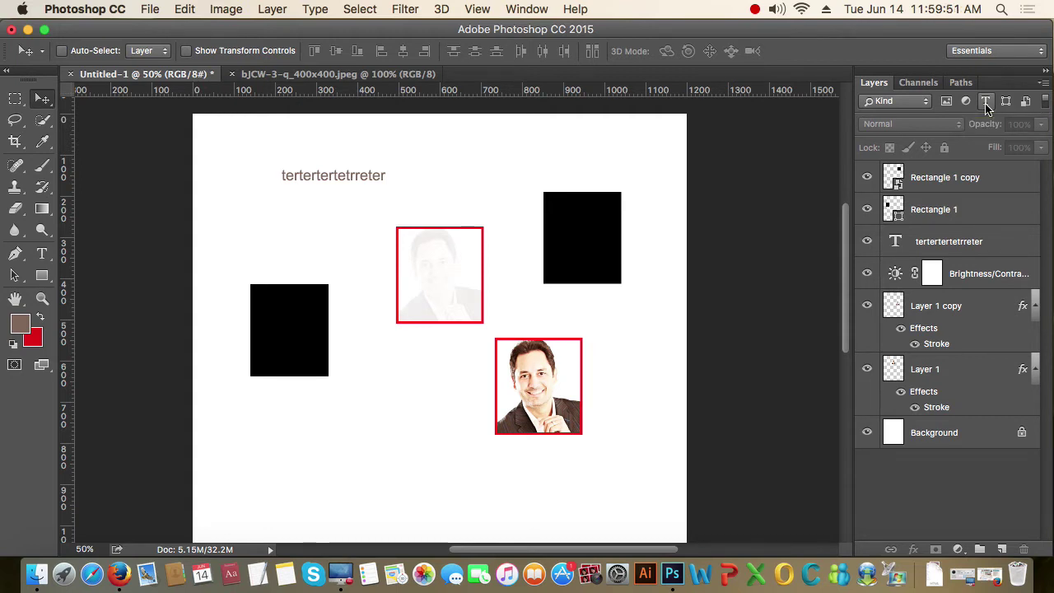
Step: Select the headline text and set its anti-aliasing to Sharp
{"action": "key", "text": "t"}
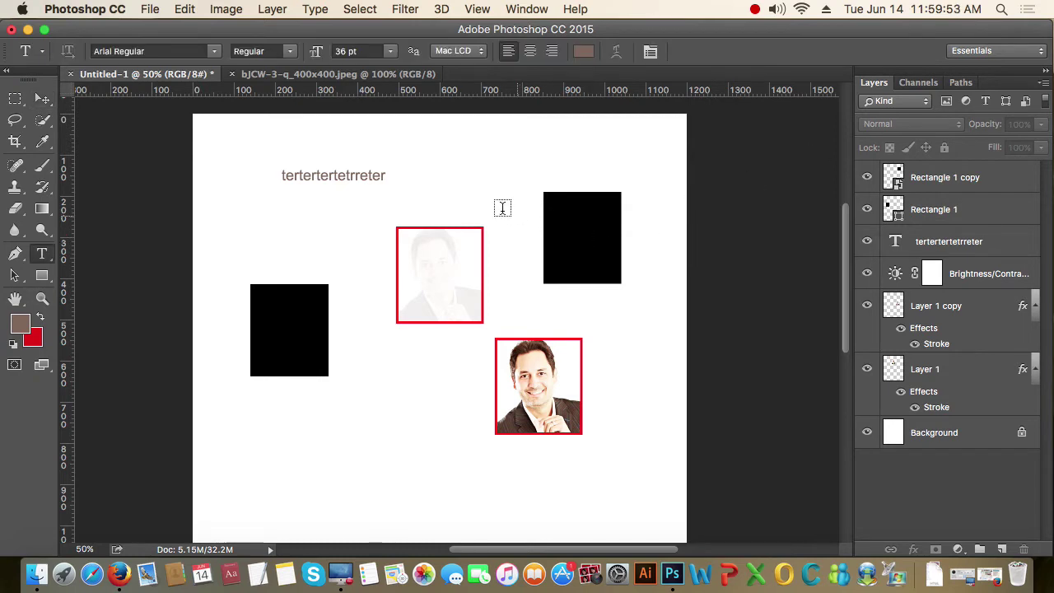
{"action": "left_click", "coordinate": [349, 175]}
{"action": "double_click", "coordinate": [350, 176]}
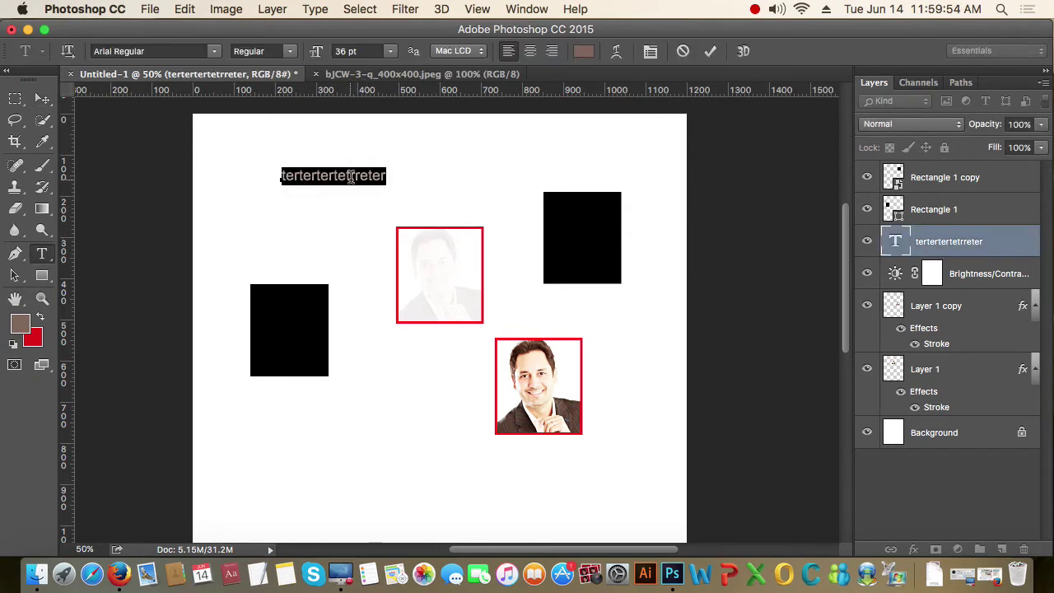
{"action": "left_click", "coordinate": [463, 52]}
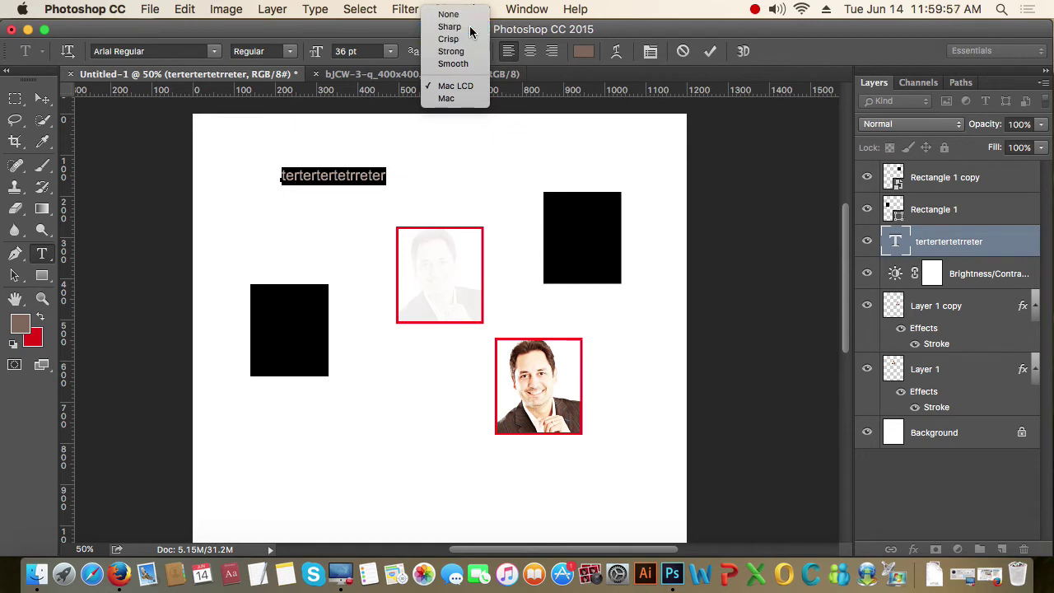
{"action": "left_click", "coordinate": [470, 27]}
{"action": "left_click", "coordinate": [41, 99]}
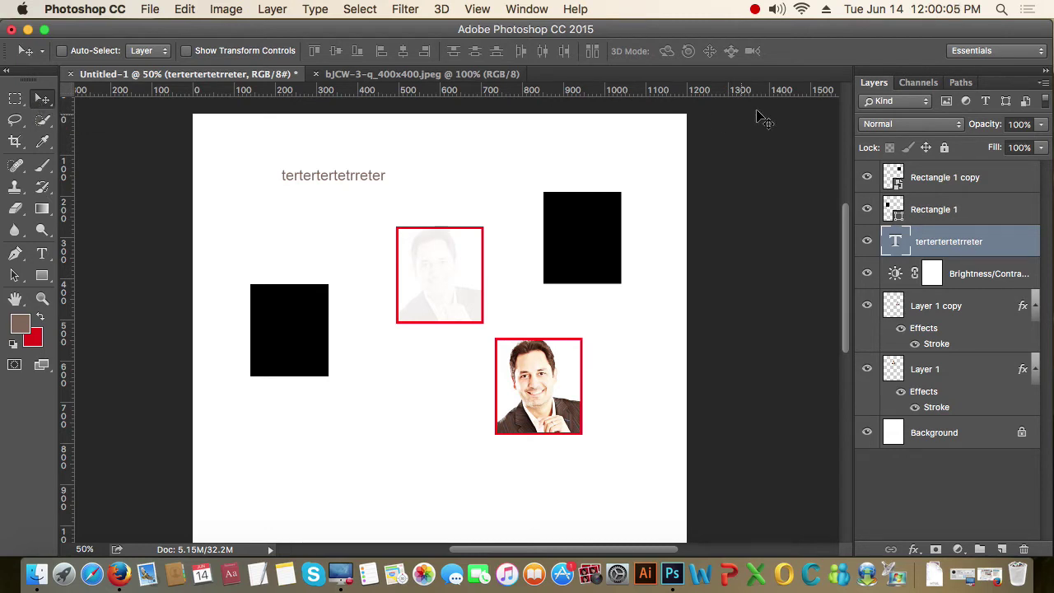
{"action": "left_click", "coordinate": [985, 101]}
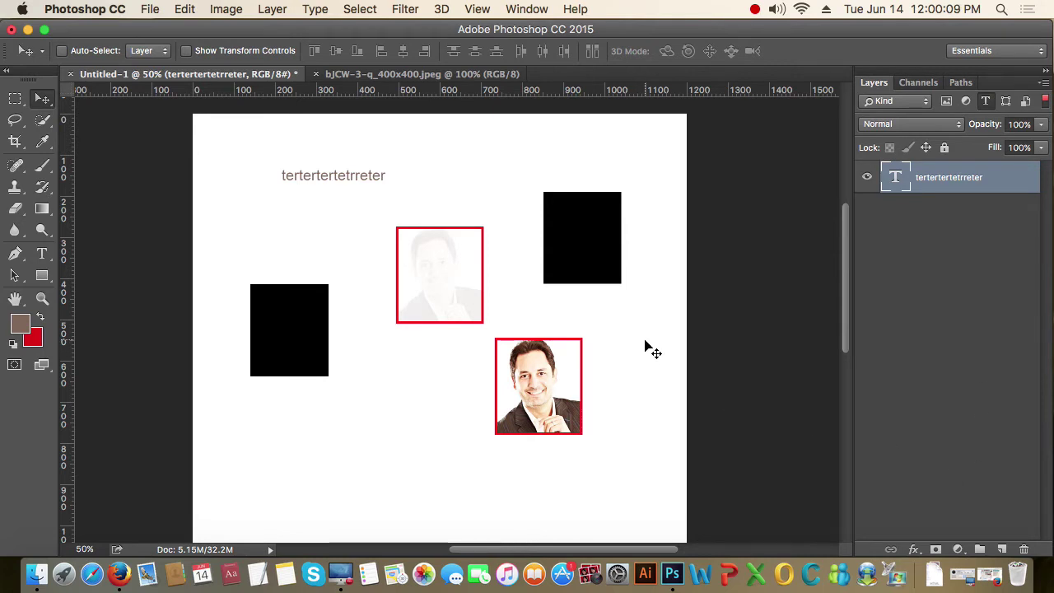
Step: Return the headline's anti-aliasing to Mac LCD and show all layers unfiltered
{"action": "key", "text": "t"}
{"action": "left_click", "coordinate": [458, 51]}
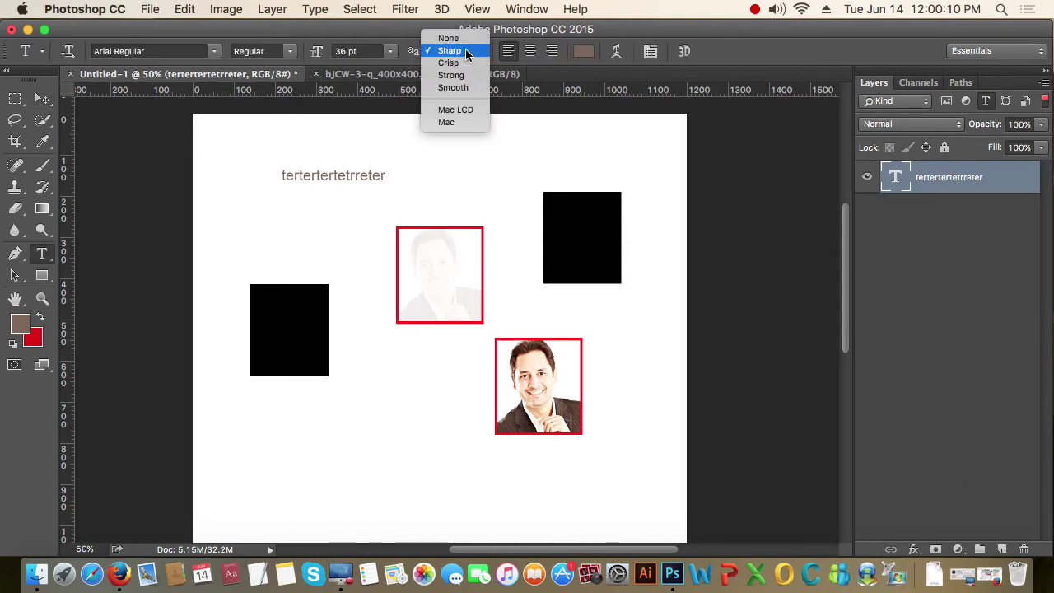
{"action": "left_click", "coordinate": [464, 105]}
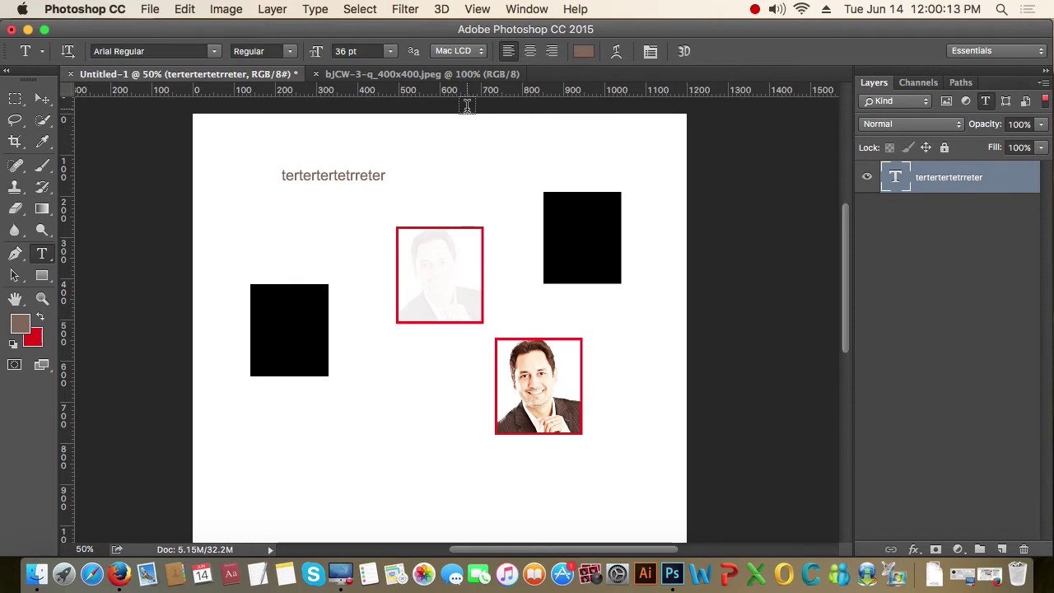
{"action": "left_click", "coordinate": [43, 99]}
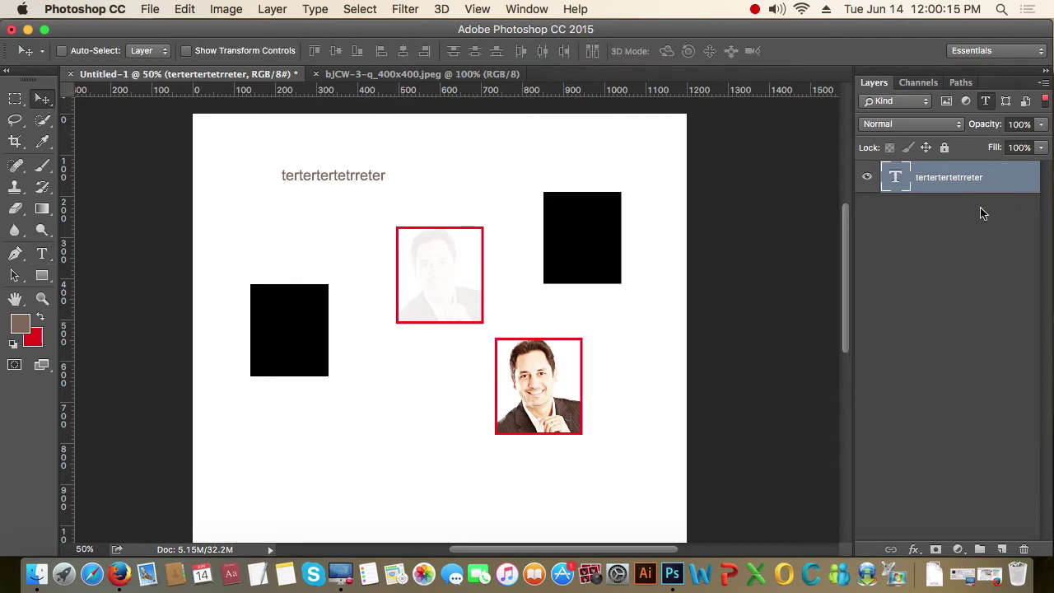
{"action": "left_click", "coordinate": [985, 101]}
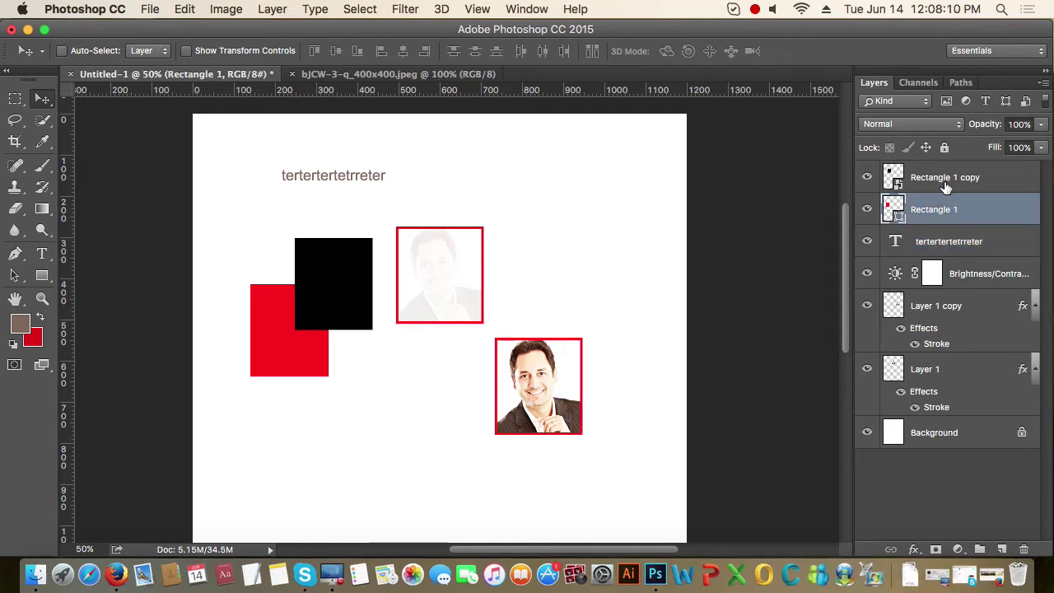
Step: Toggle the black and red rectangle layers' visibility to compare them
{"action": "left_click", "coordinate": [867, 177]}
{"action": "left_click", "coordinate": [867, 177]}
{"action": "left_click", "coordinate": [866, 209]}
{"action": "left_click", "coordinate": [866, 209]}
{"action": "left_click", "coordinate": [867, 177]}
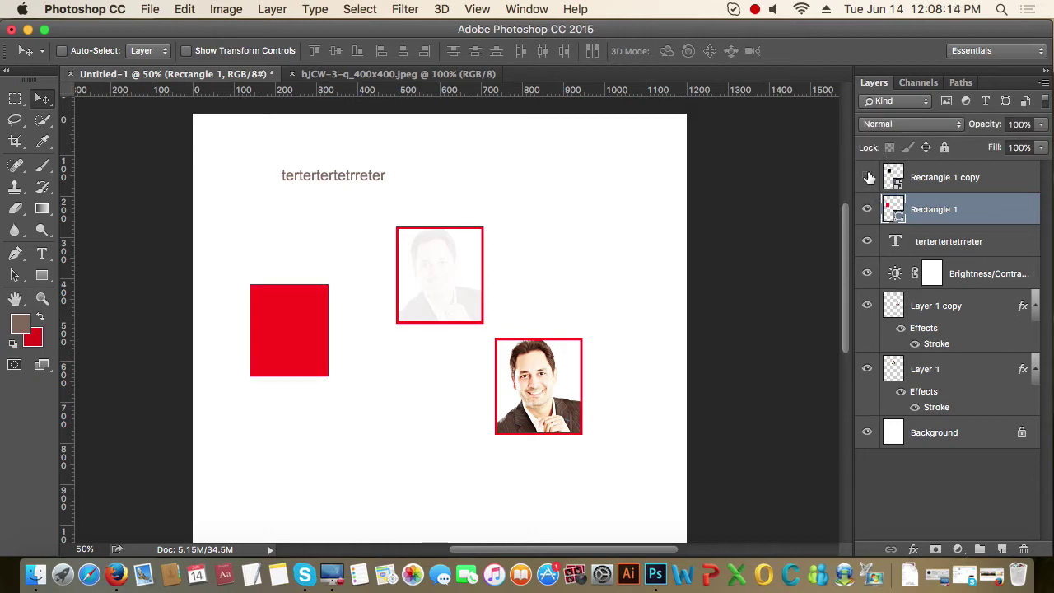
{"action": "left_click", "coordinate": [866, 177]}
{"action": "left_click", "coordinate": [866, 209]}
{"action": "left_click", "coordinate": [866, 209]}
{"action": "left_click", "coordinate": [867, 177]}
{"action": "left_click", "coordinate": [867, 177]}
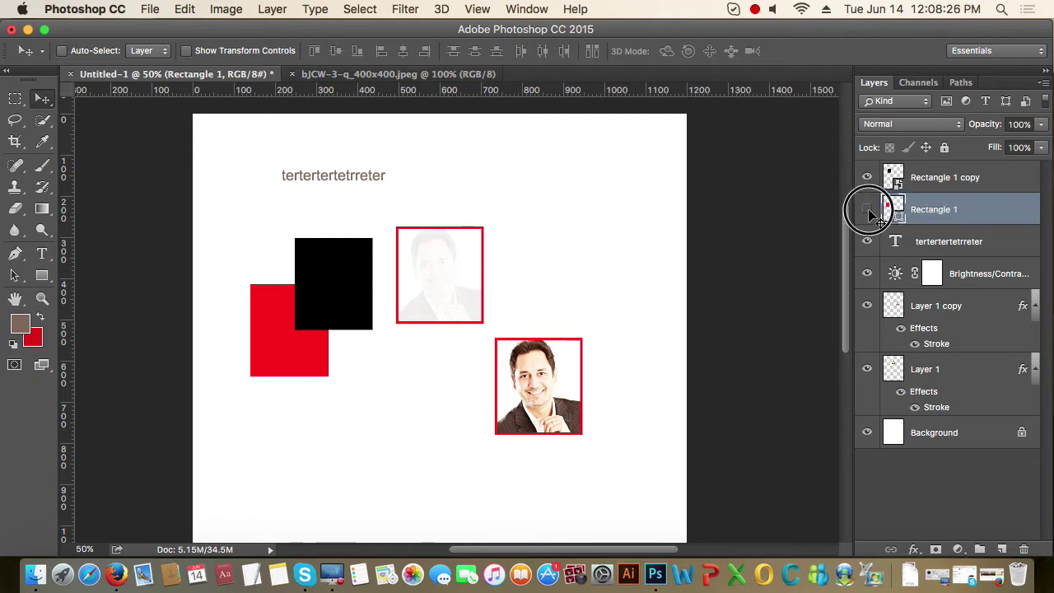
{"action": "double_click", "coordinate": [867, 210]}
Step: Nudge the red rectangle up-right, Bring to Front, then Send Backward behind the black one
{"action": "left_click_drag", "start_coordinate": [307, 358], "coordinate": [313, 347]}
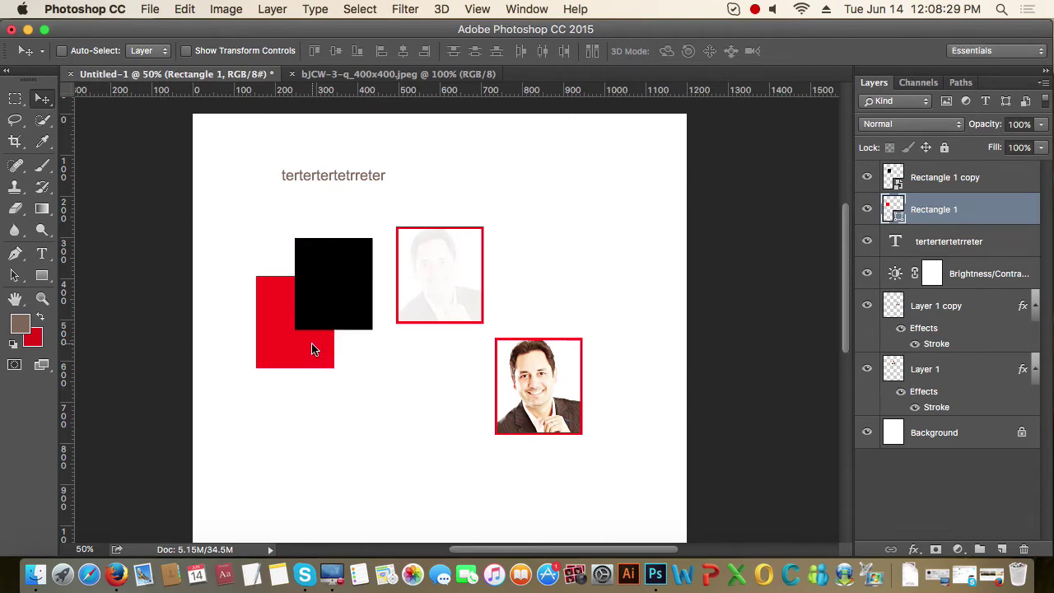
{"action": "left_click", "coordinate": [271, 10]}
{"action": "scroll", "coordinate": [408, 428], "scroll_direction": "down", "scroll_amount": 3}
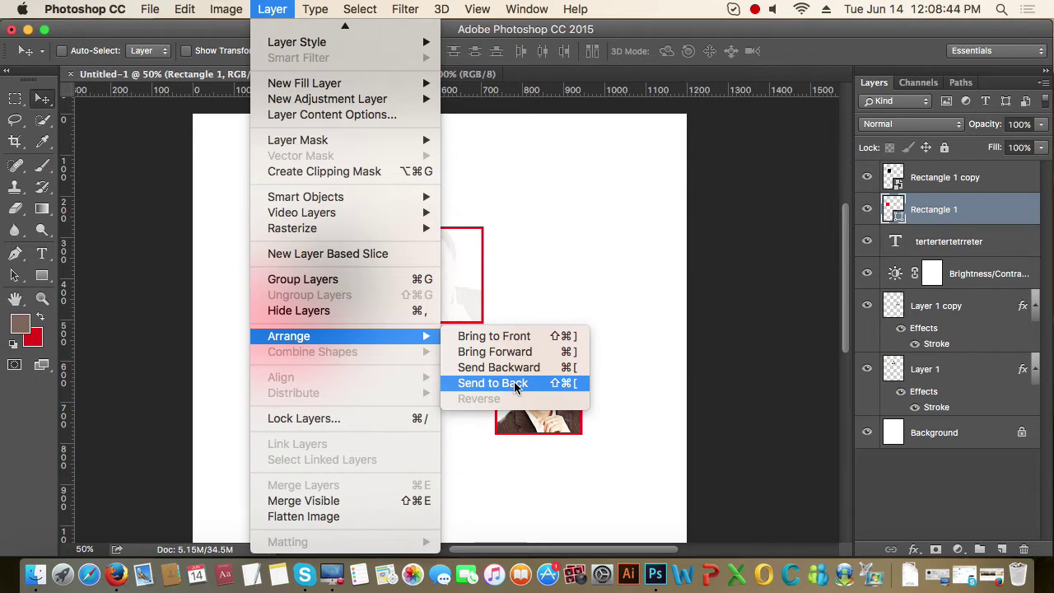
{"action": "left_click", "coordinate": [540, 338]}
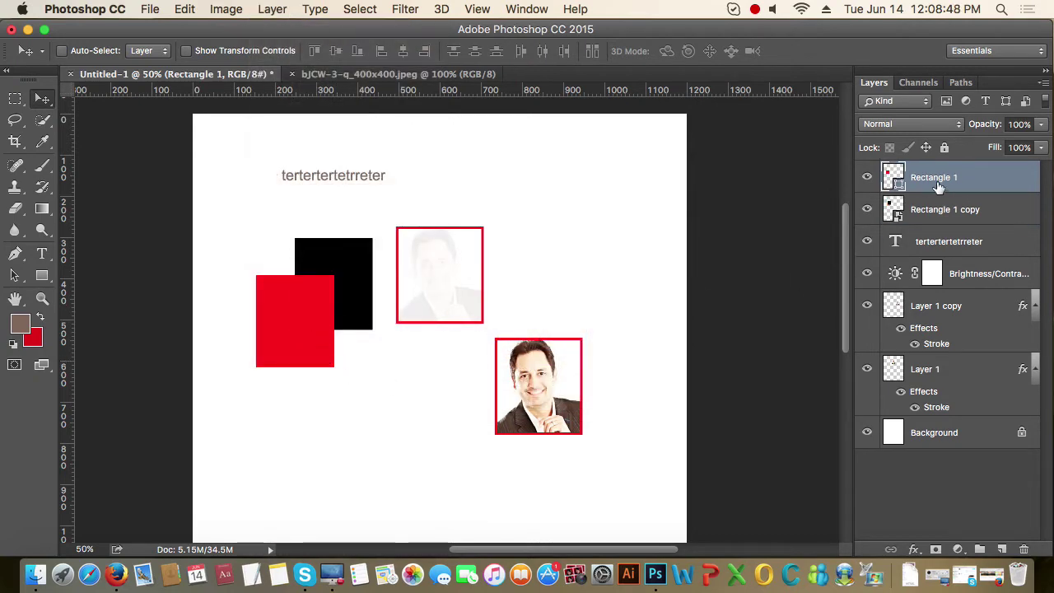
{"action": "left_click", "coordinate": [232, 12]}
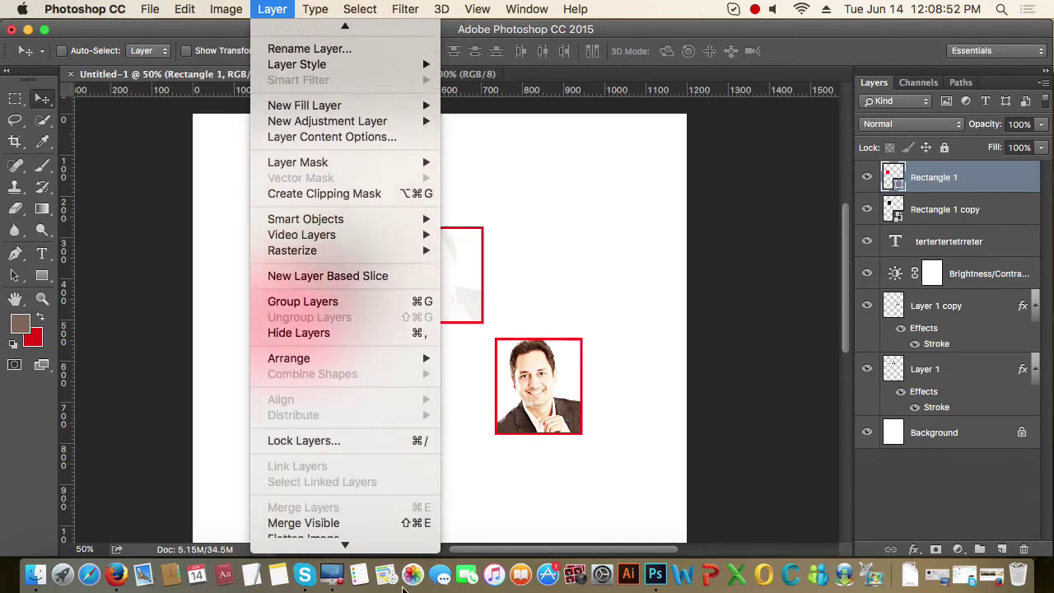
{"action": "mouse_move", "coordinate": [288, 336]}
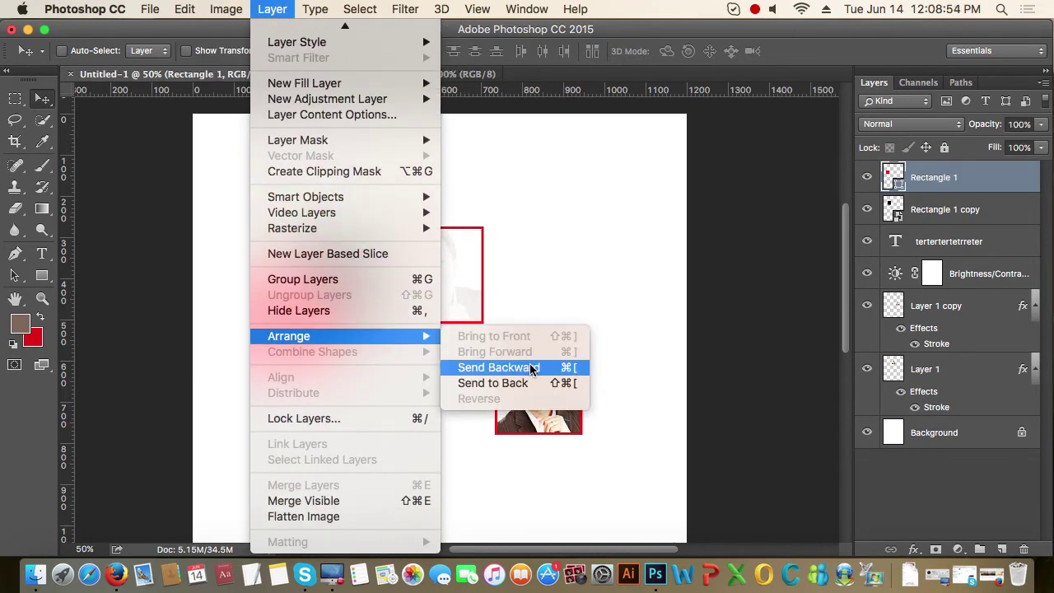
{"action": "left_click", "coordinate": [541, 367]}
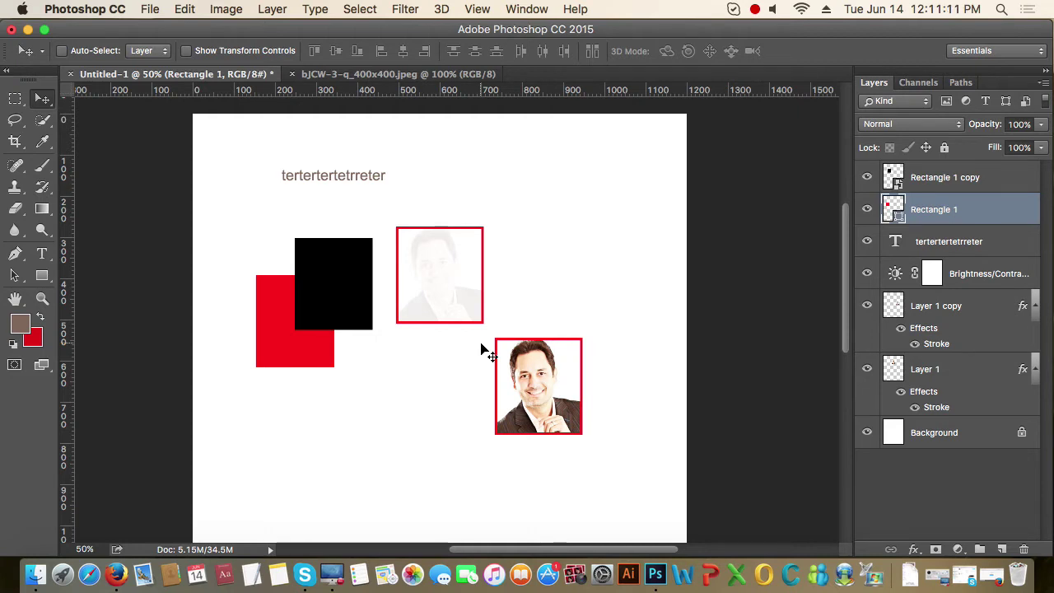
{"action": "right_click", "coordinate": [542, 393]}
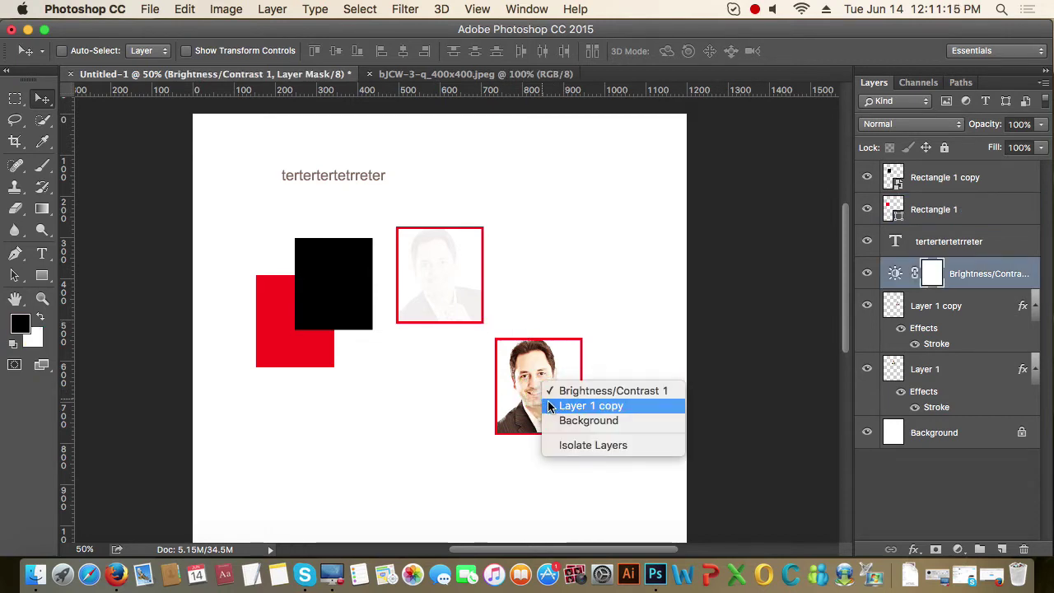
{"action": "left_click", "coordinate": [548, 399]}
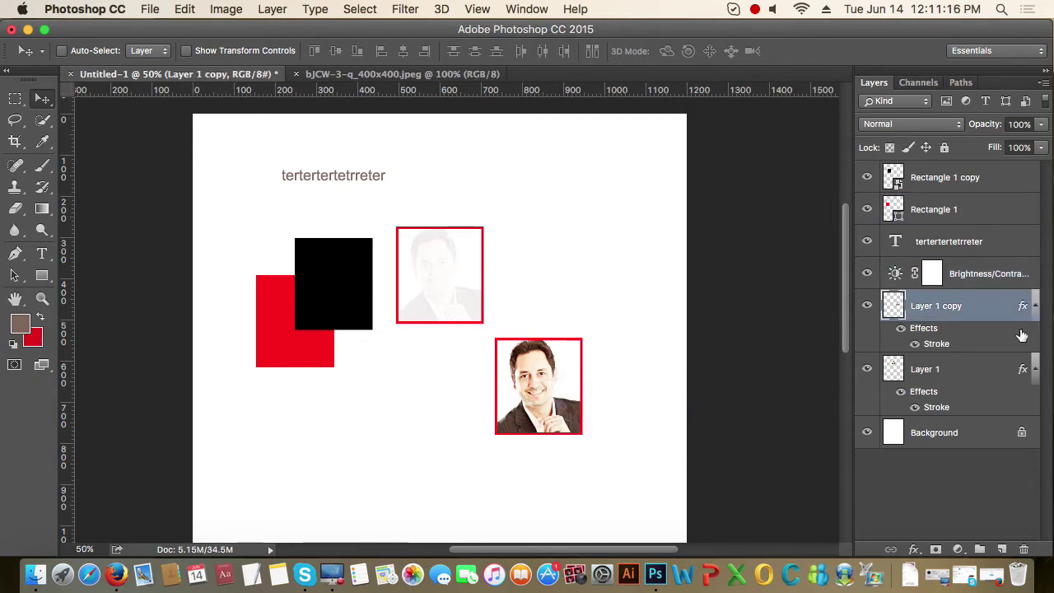
{"action": "left_click", "coordinate": [867, 307]}
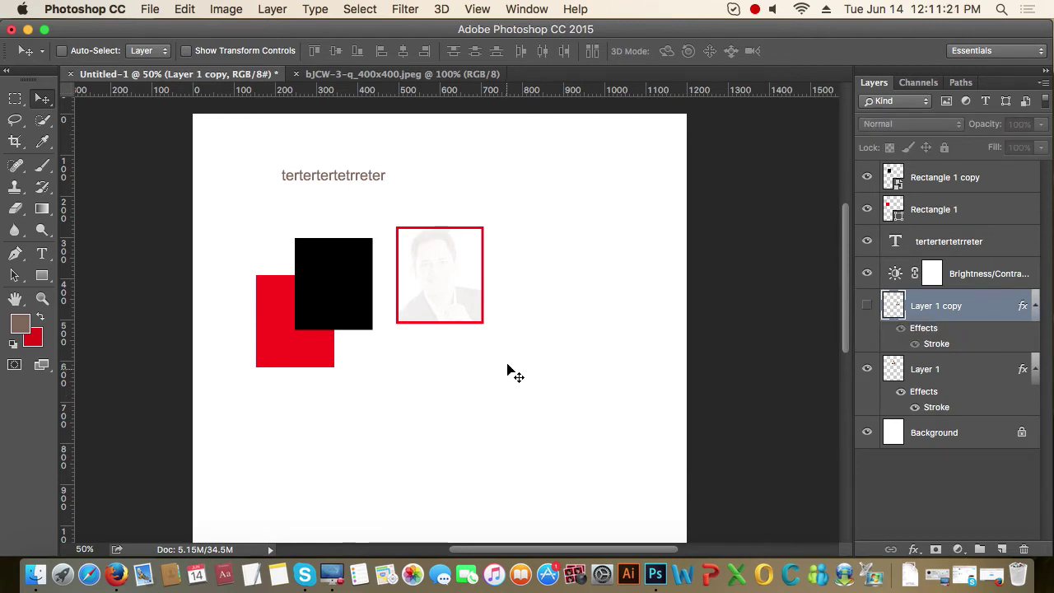
{"action": "left_click", "coordinate": [867, 306]}
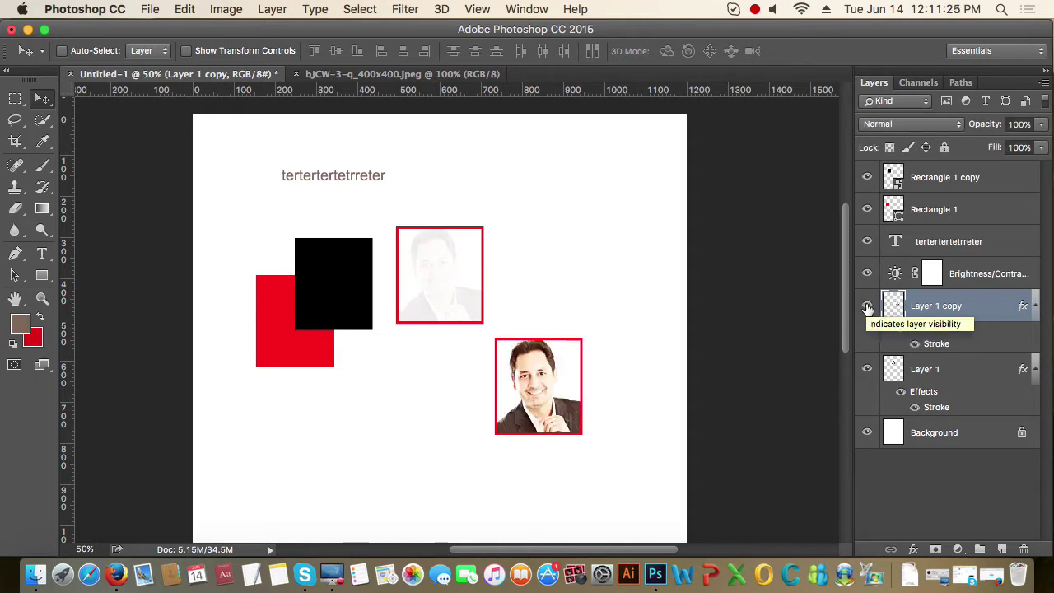
{"action": "left_click", "coordinate": [867, 306]}
{"action": "left_click", "coordinate": [867, 306]}
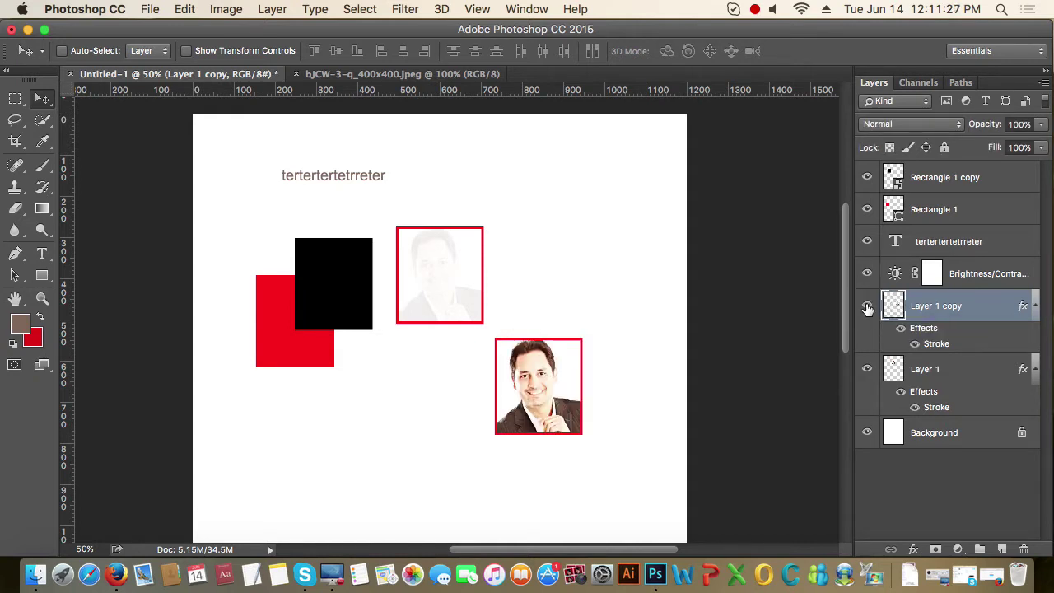
{"action": "left_click", "coordinate": [867, 306]}
{"action": "left_click", "coordinate": [866, 306]}
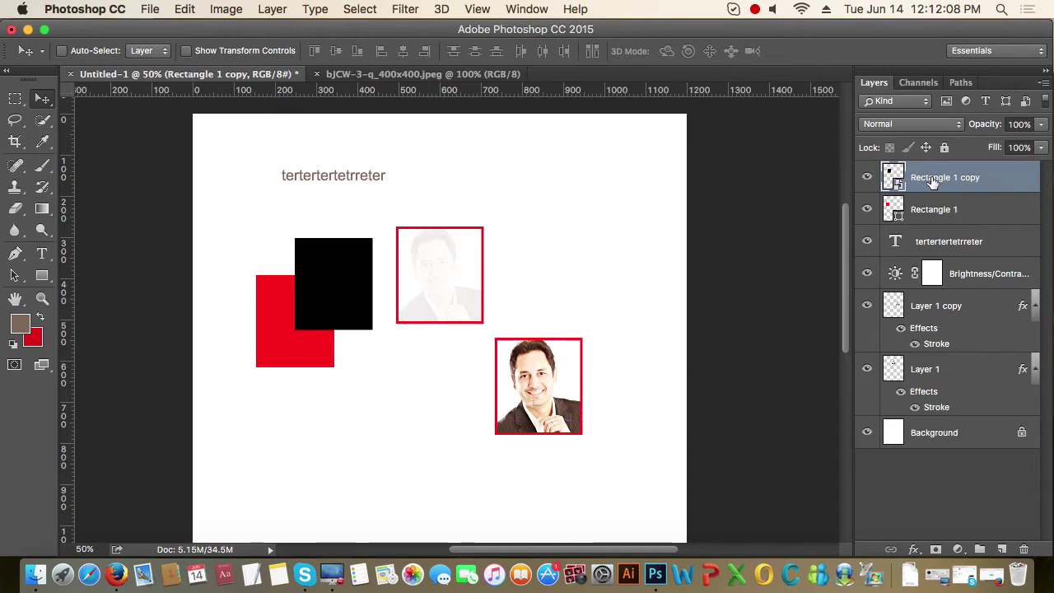
Step: Drag the black Rectangle 1 copy layer onto the Layers panel trash
{"action": "left_click_drag", "start_coordinate": [933, 180], "coordinate": [1026, 551]}
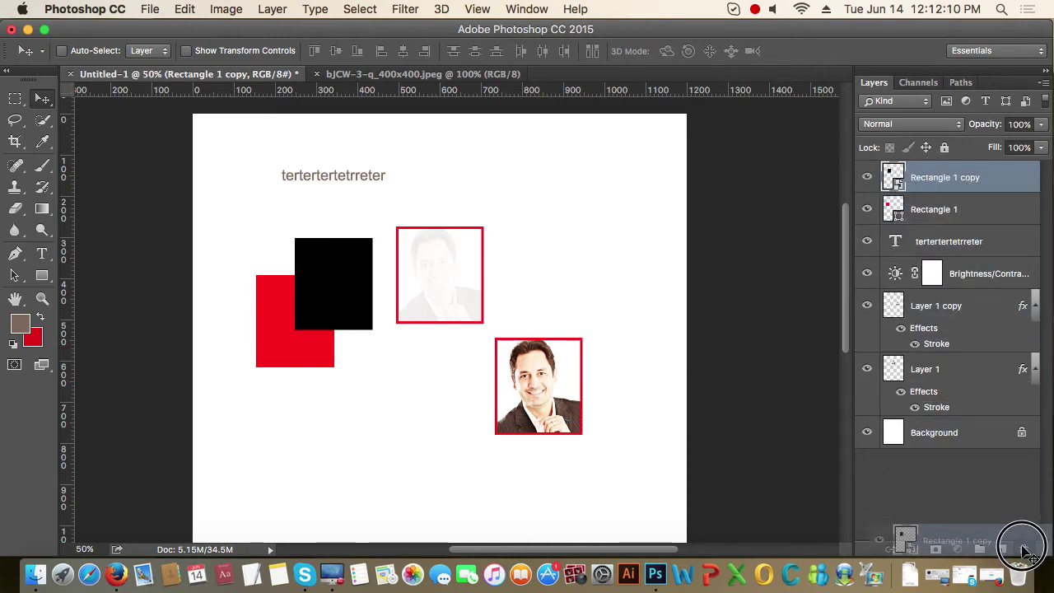
{"action": "left_click_drag", "start_coordinate": [1026, 550], "coordinate": [1012, 519]}
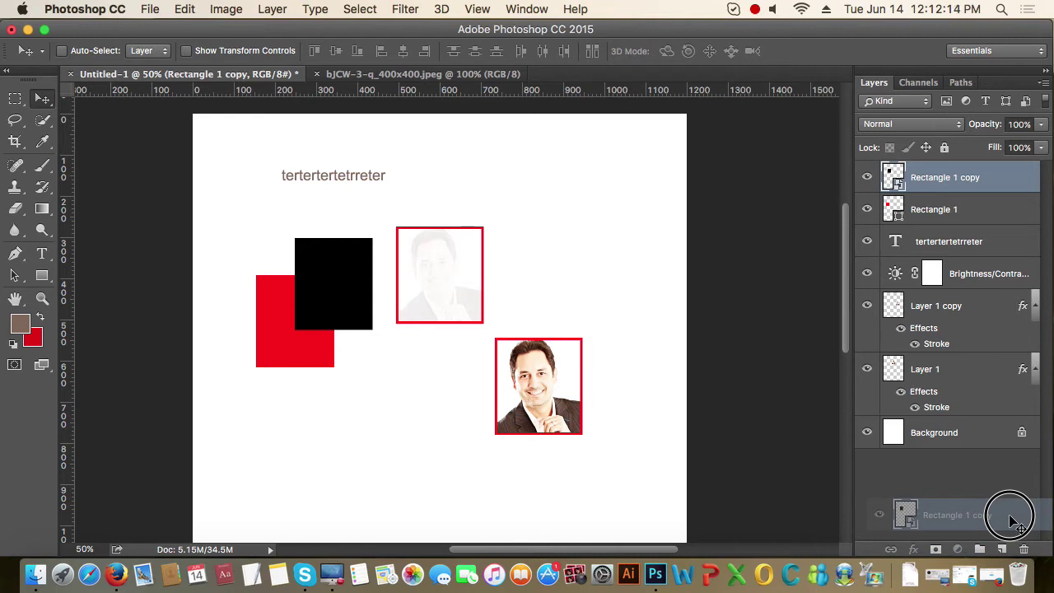
{"action": "left_click_drag", "start_coordinate": [1012, 519], "coordinate": [1023, 549]}
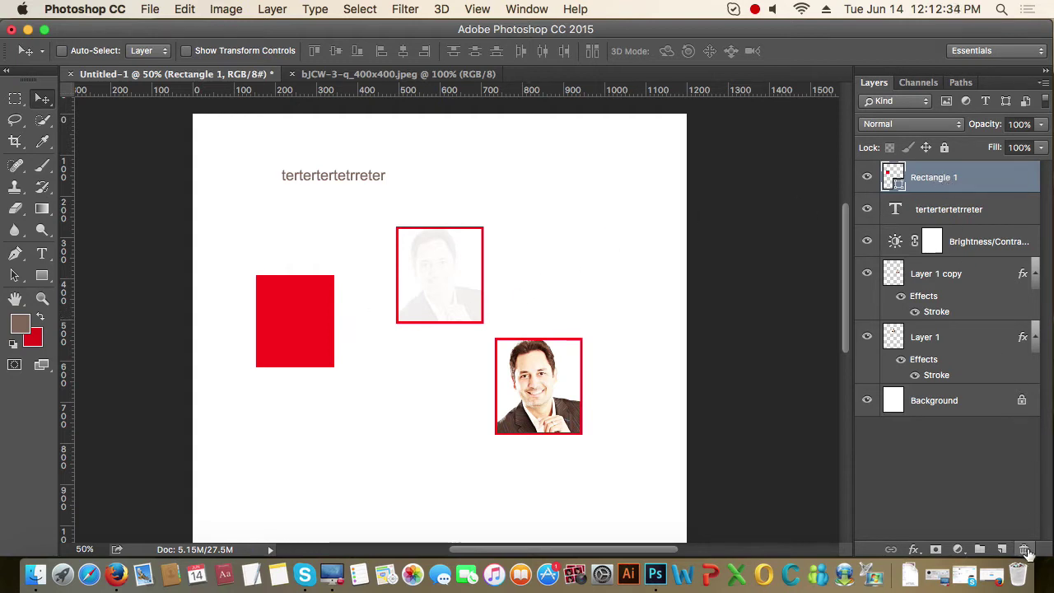
Step: Delete the red Rectangle 1 layer, then step back through history to recover the black copy
{"action": "left_click", "coordinate": [1024, 549]}
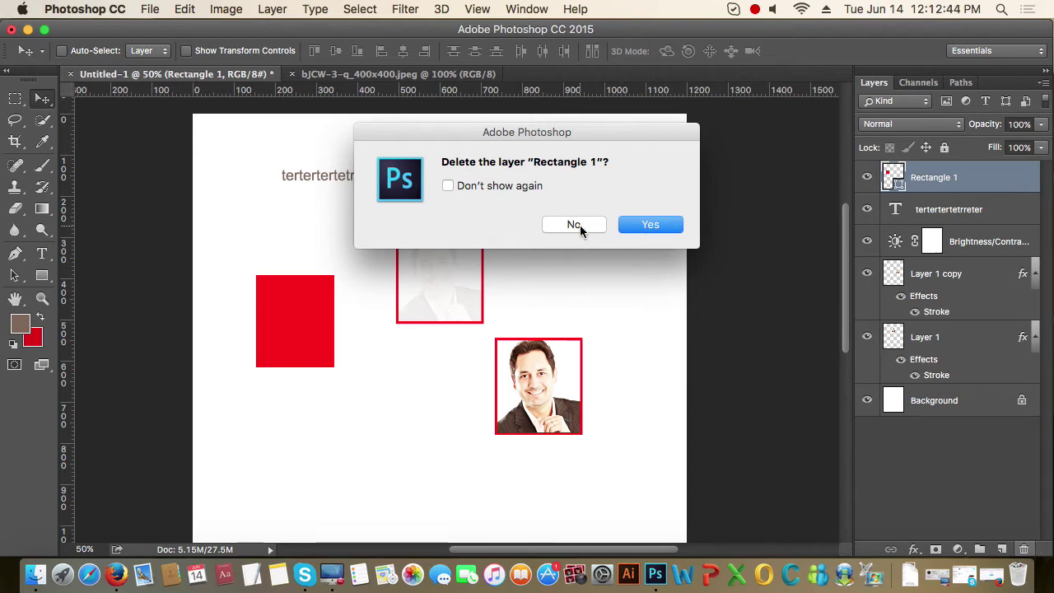
{"action": "left_click", "coordinate": [669, 226]}
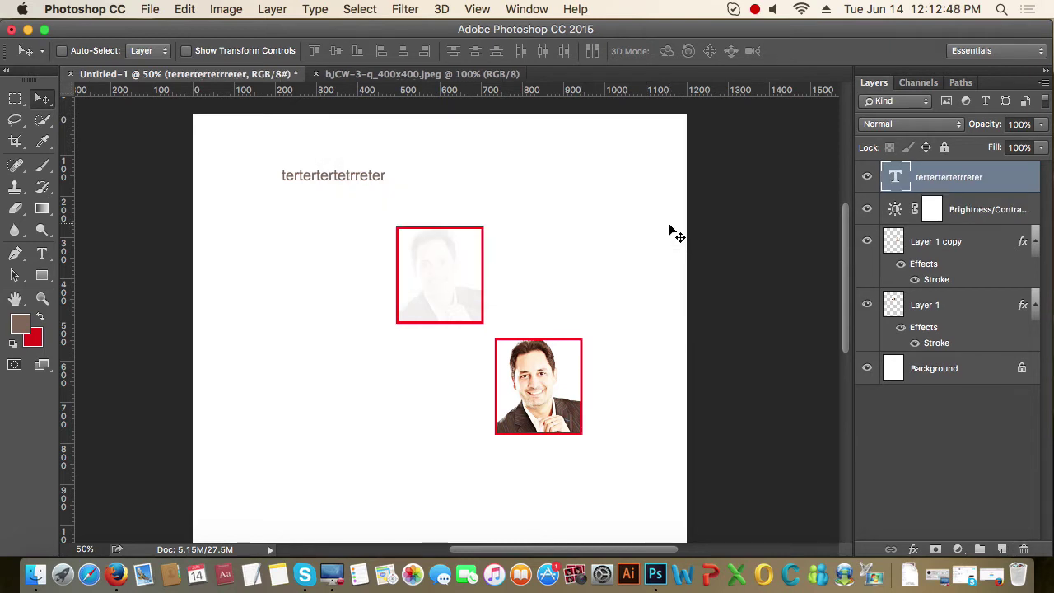
{"action": "key", "text": "ctrl+z"}
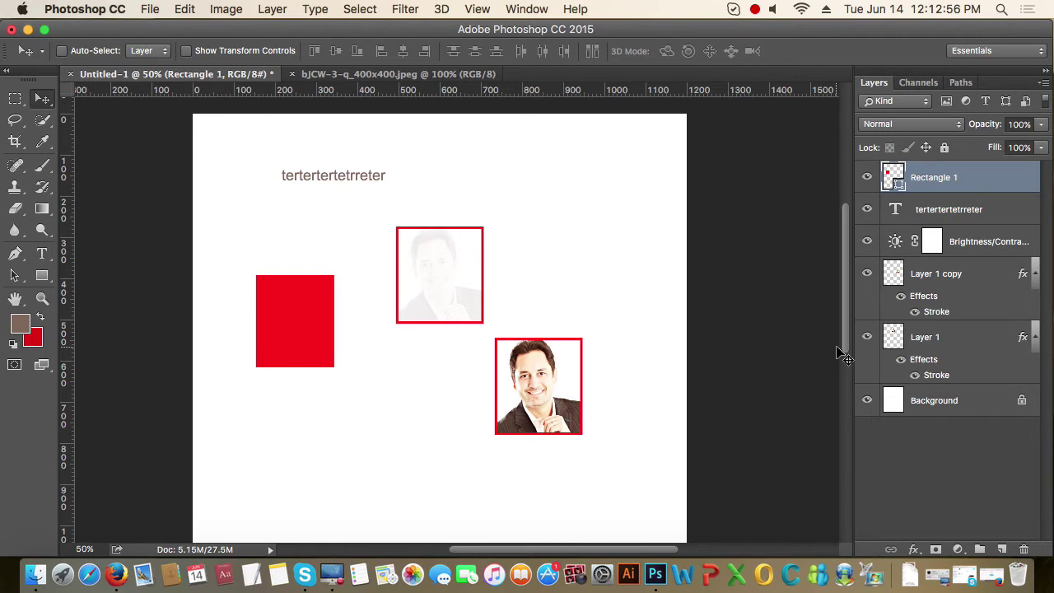
{"action": "key", "text": "Delete"}
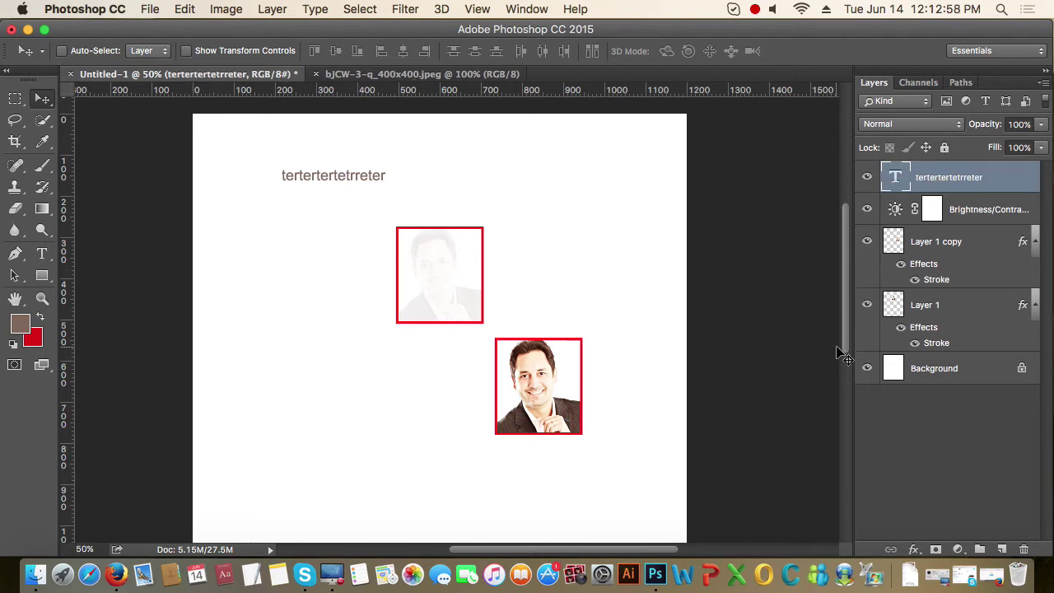
{"action": "key", "text": "Delete"}
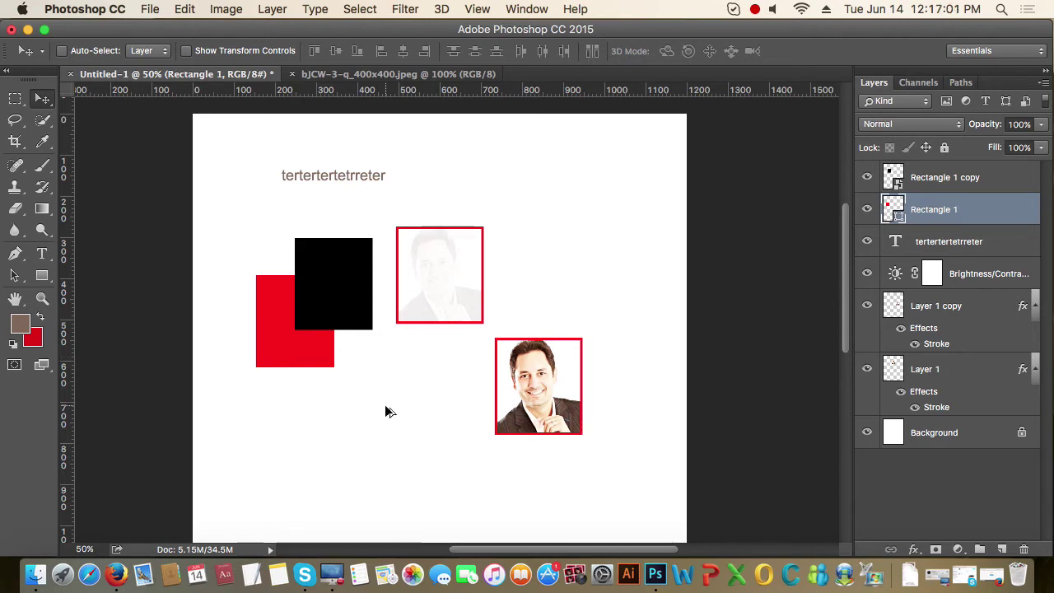
Step: Alt-drag a red rectangle copy downward, then duplicate that layer and place it alongside
{"action": "left_click_drag", "start_coordinate": [321, 359], "coordinate": [423, 471]}
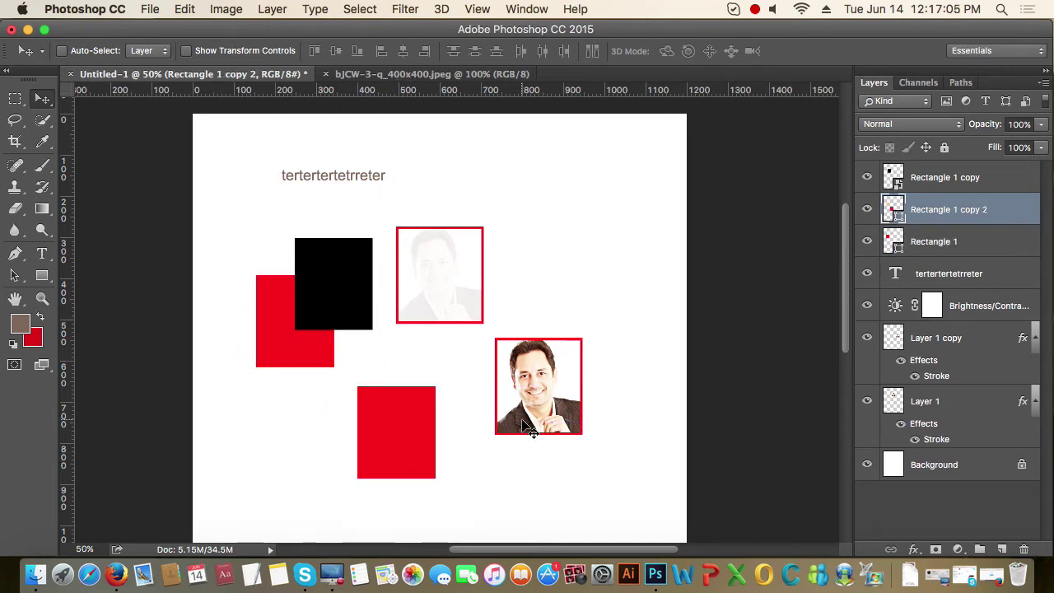
{"action": "left_click", "coordinate": [867, 210]}
{"action": "left_click", "coordinate": [868, 212]}
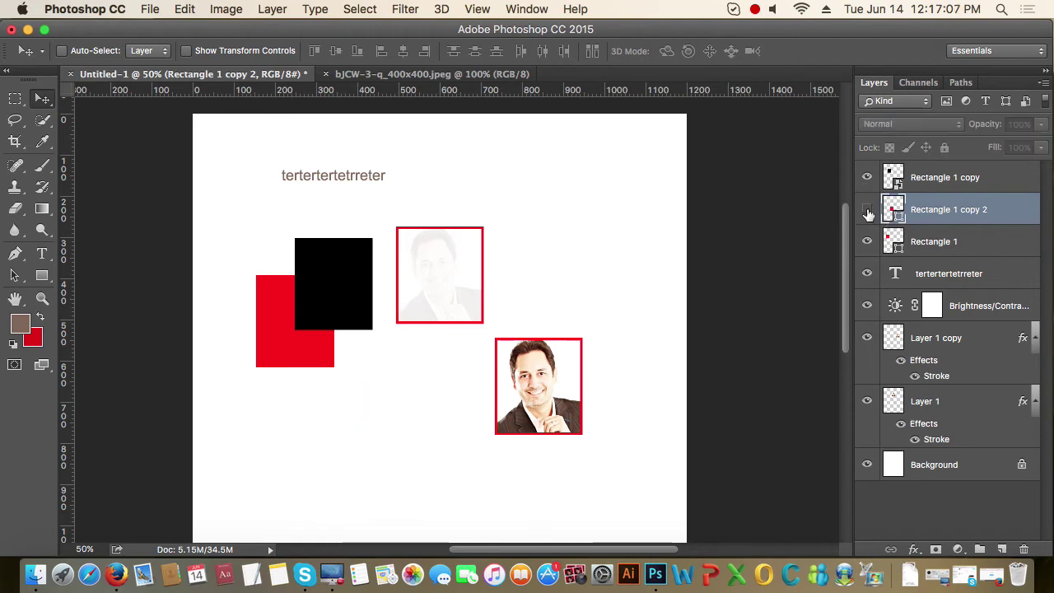
{"action": "left_click", "coordinate": [867, 212]}
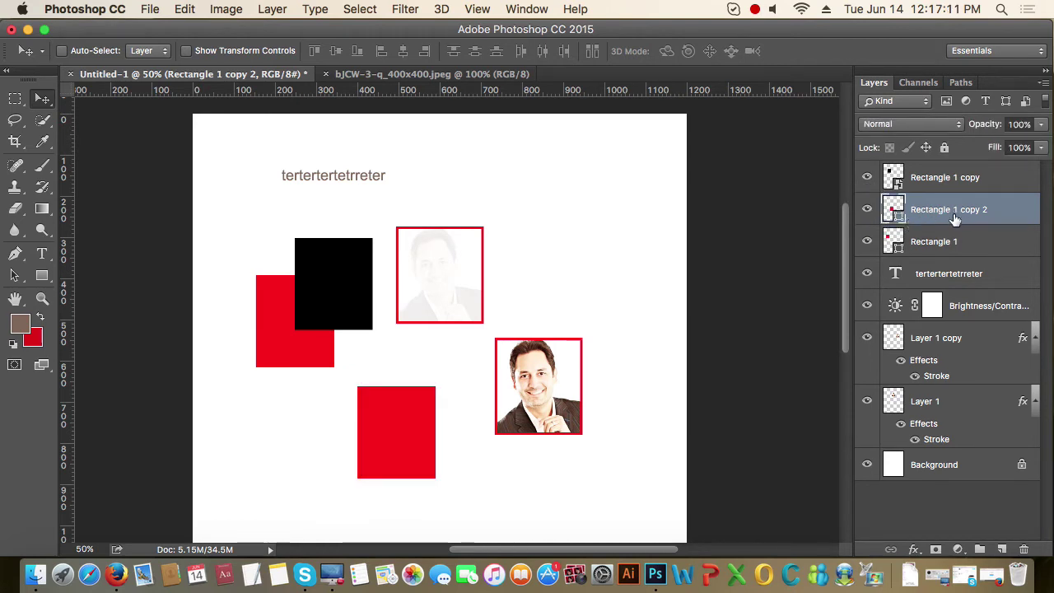
{"action": "mouse_move", "coordinate": [952, 216]}
{"action": "left_mouse_down"}
{"action": "mouse_move", "coordinate": [1015, 556]}
{"action": "mouse_move", "coordinate": [1005, 550]}
{"action": "left_mouse_up"}
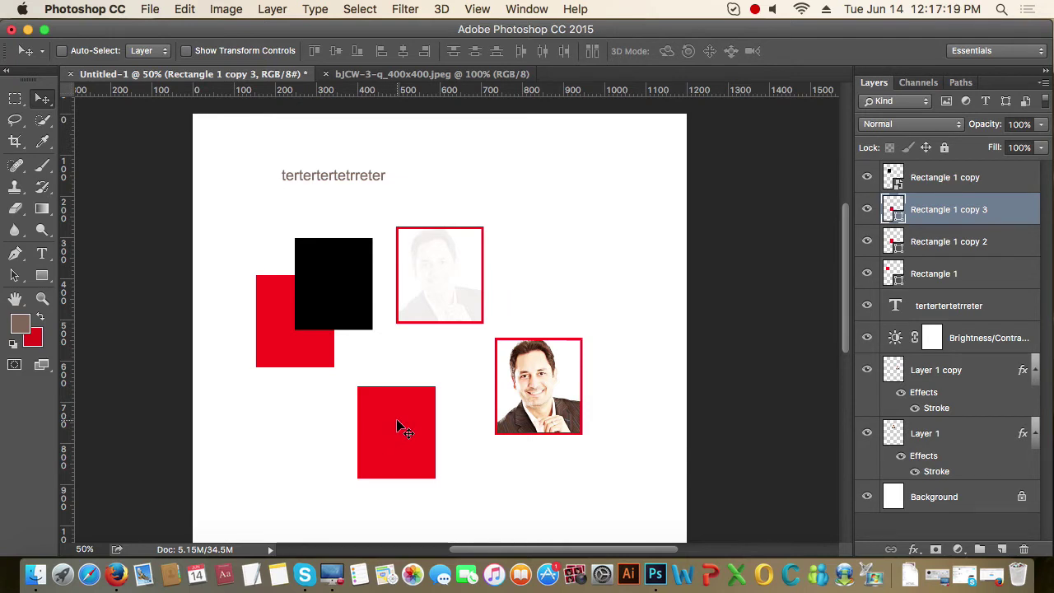
{"action": "left_click_drag", "start_coordinate": [398, 427], "coordinate": [305, 426]}
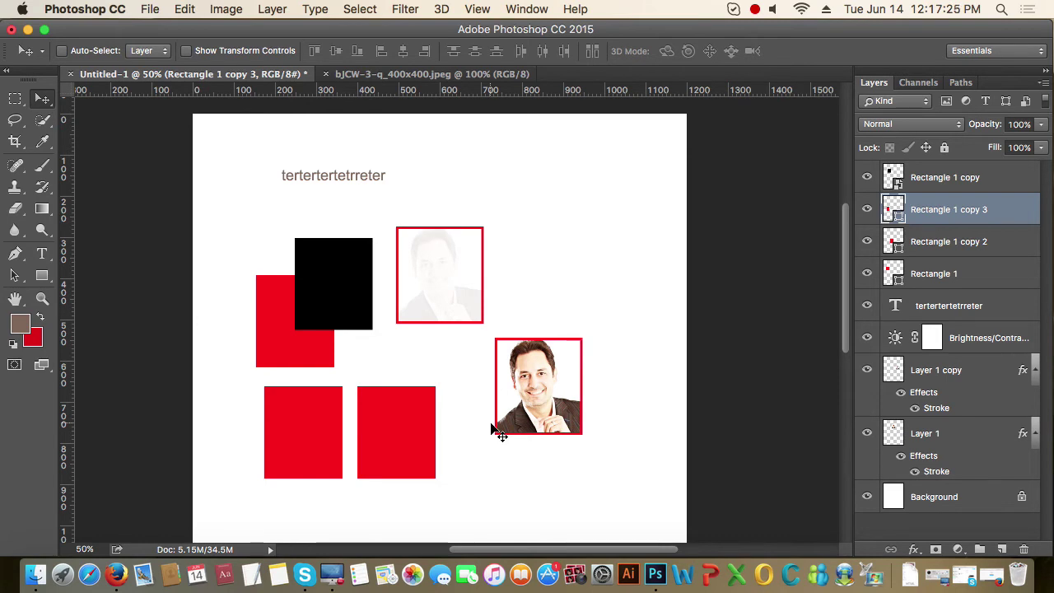
Step: Duplicate the red rectangle copy layer and move it to the upper right
{"action": "right_click", "coordinate": [942, 212]}
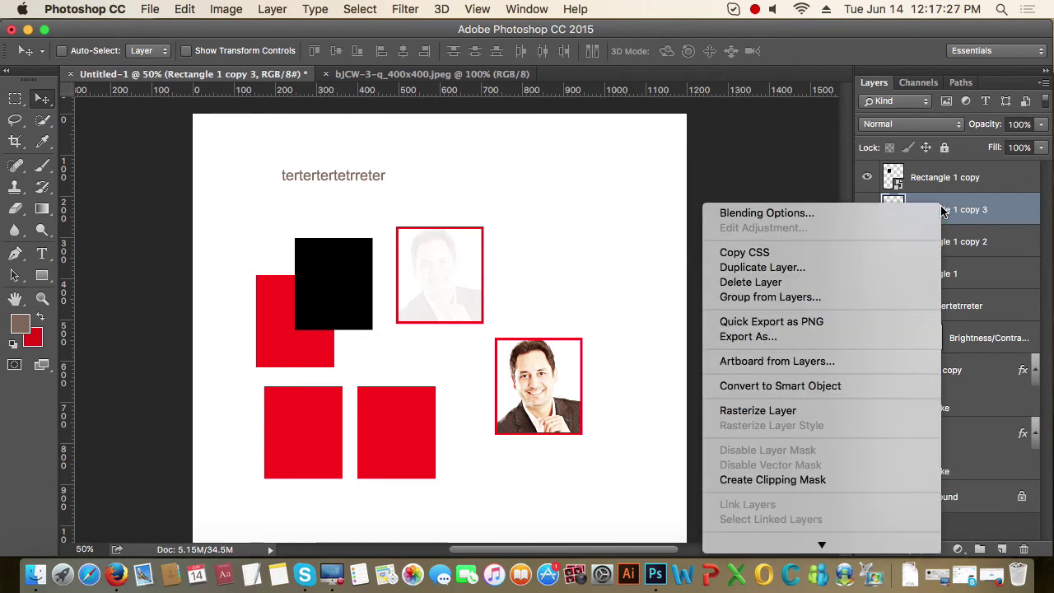
{"action": "left_click", "coordinate": [827, 268]}
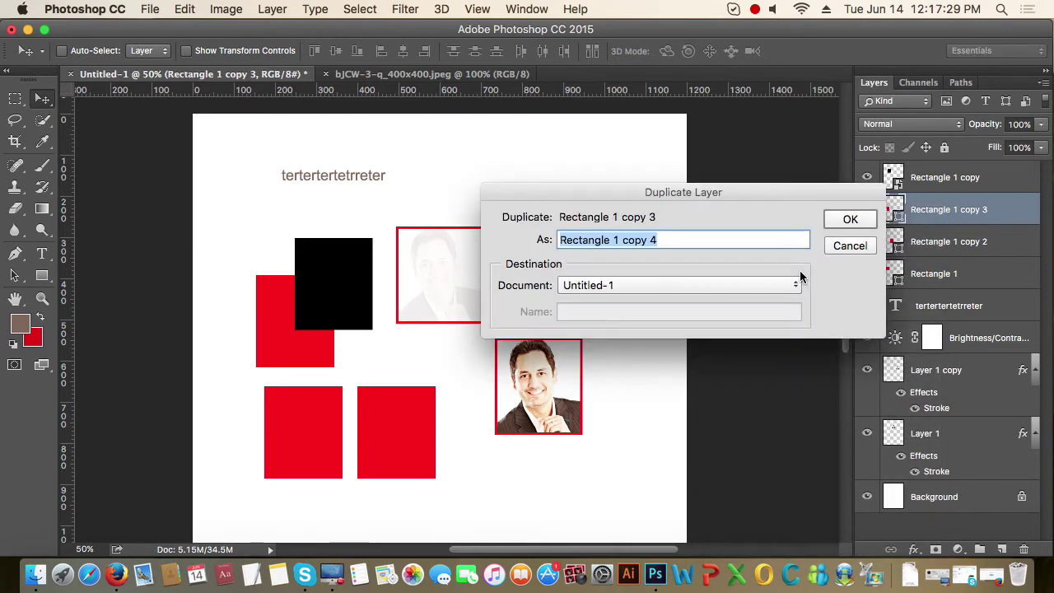
{"action": "left_click", "coordinate": [850, 219]}
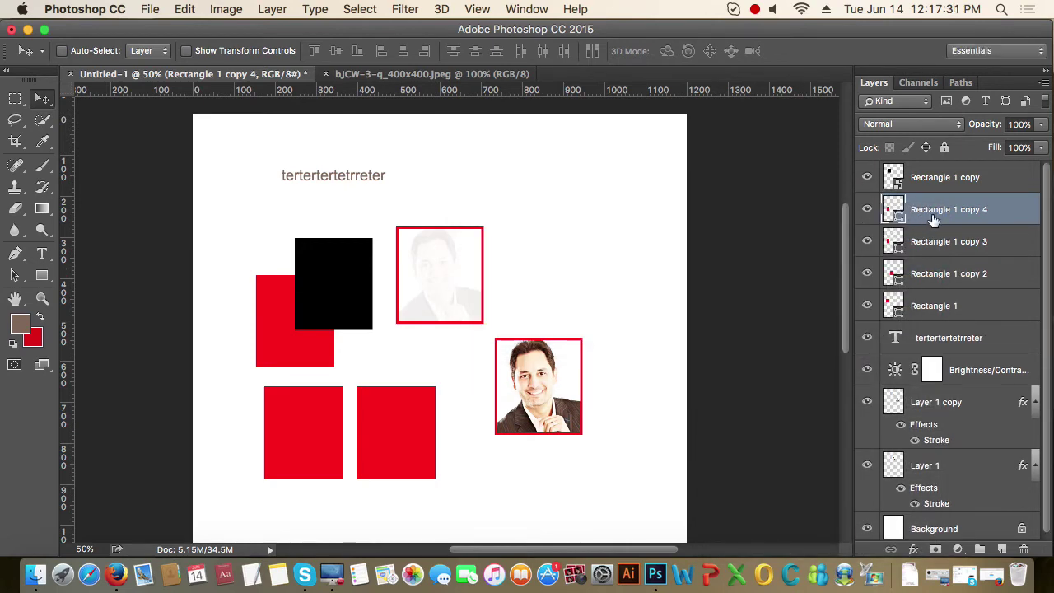
{"action": "left_click_drag", "start_coordinate": [387, 432], "coordinate": [576, 246]}
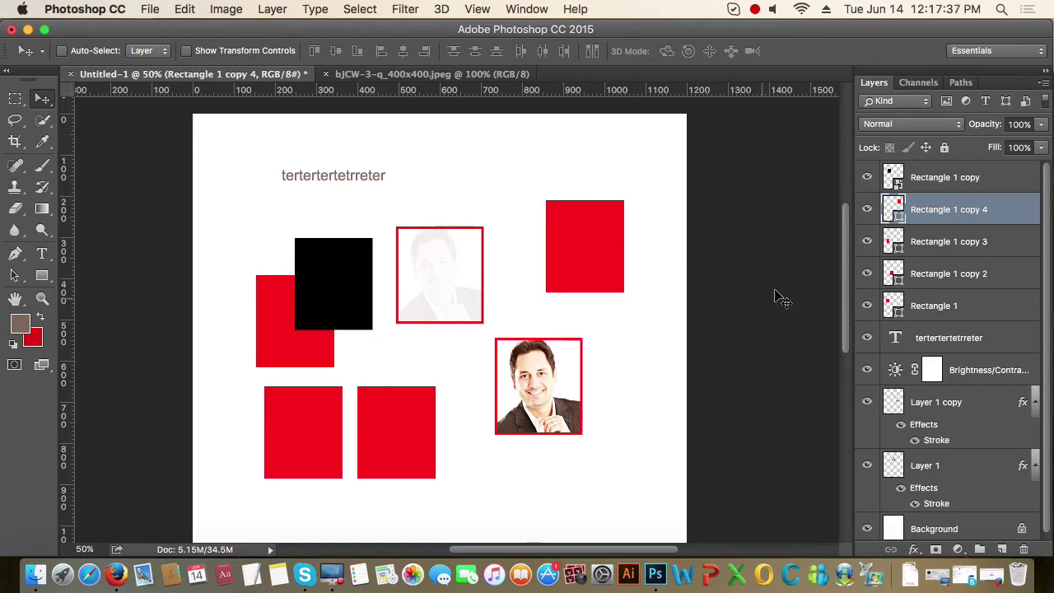
Step: Duplicate Rectangle 1 copy 4 into the bjCW-3-q_400x400.jpeg portrait document
{"action": "right_click", "coordinate": [936, 213]}
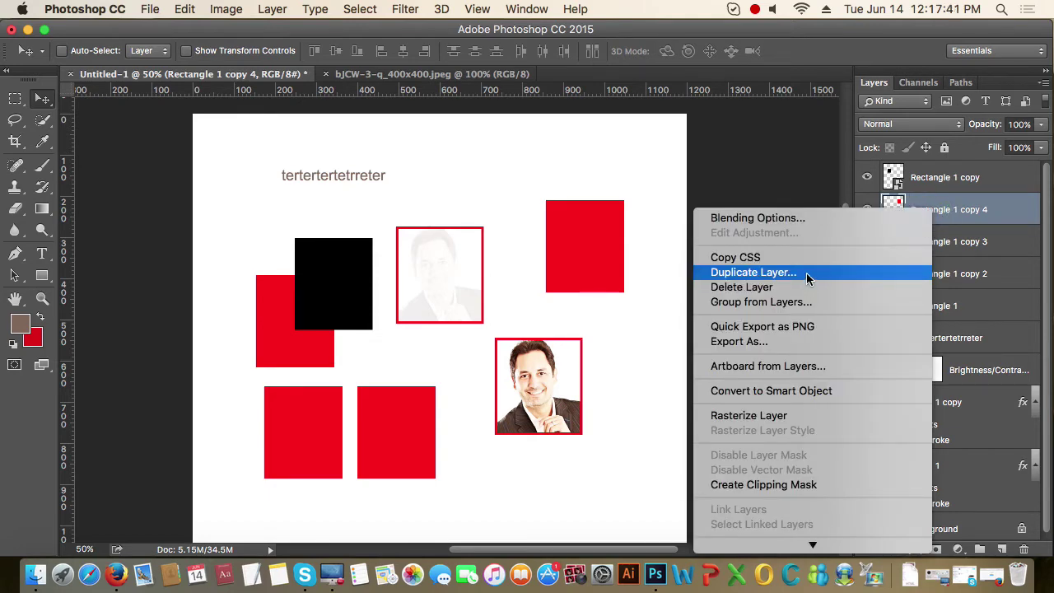
{"action": "left_click", "coordinate": [432, 74]}
{"action": "left_click", "coordinate": [432, 74]}
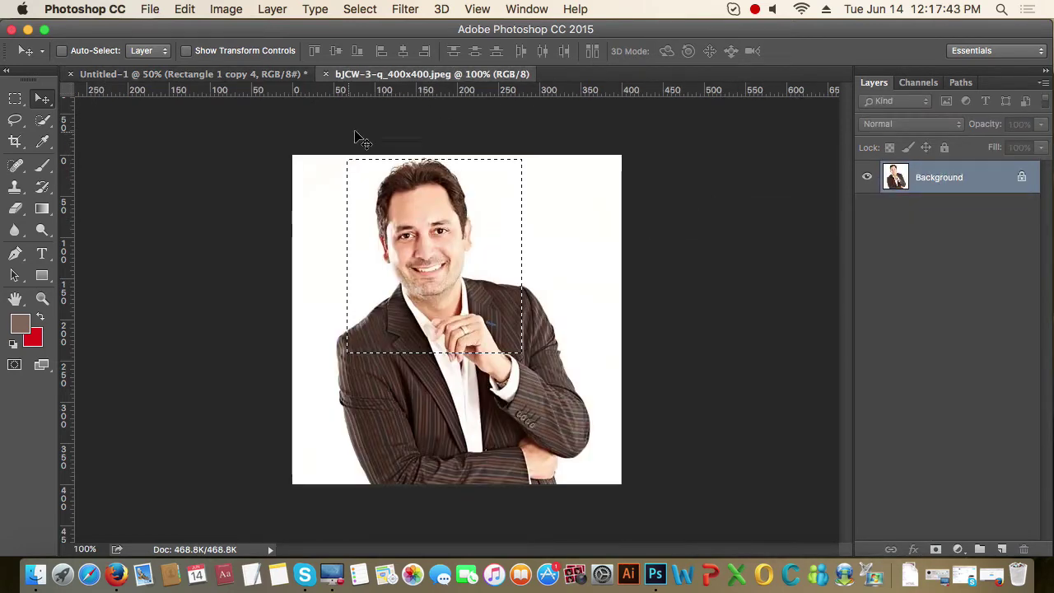
{"action": "left_click", "coordinate": [193, 74]}
{"action": "right_click", "coordinate": [941, 214]}
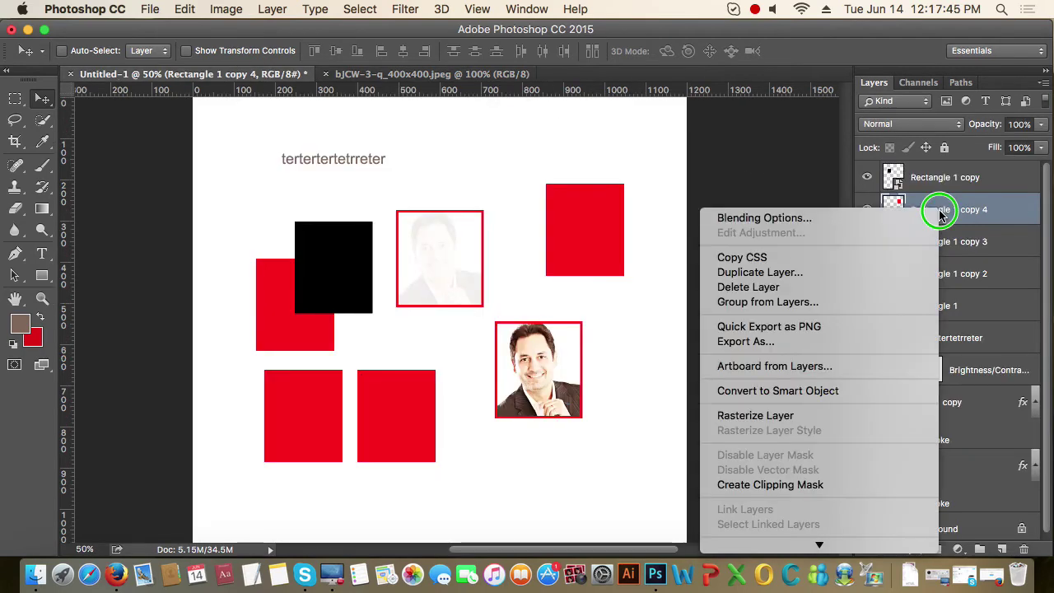
{"action": "left_click", "coordinate": [811, 271]}
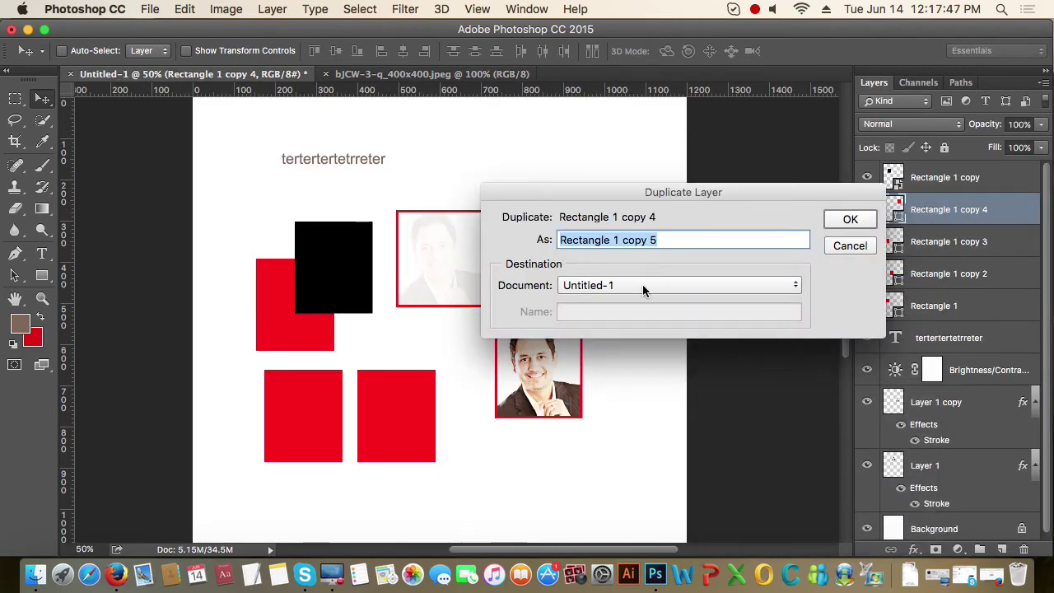
{"action": "left_click", "coordinate": [643, 288]}
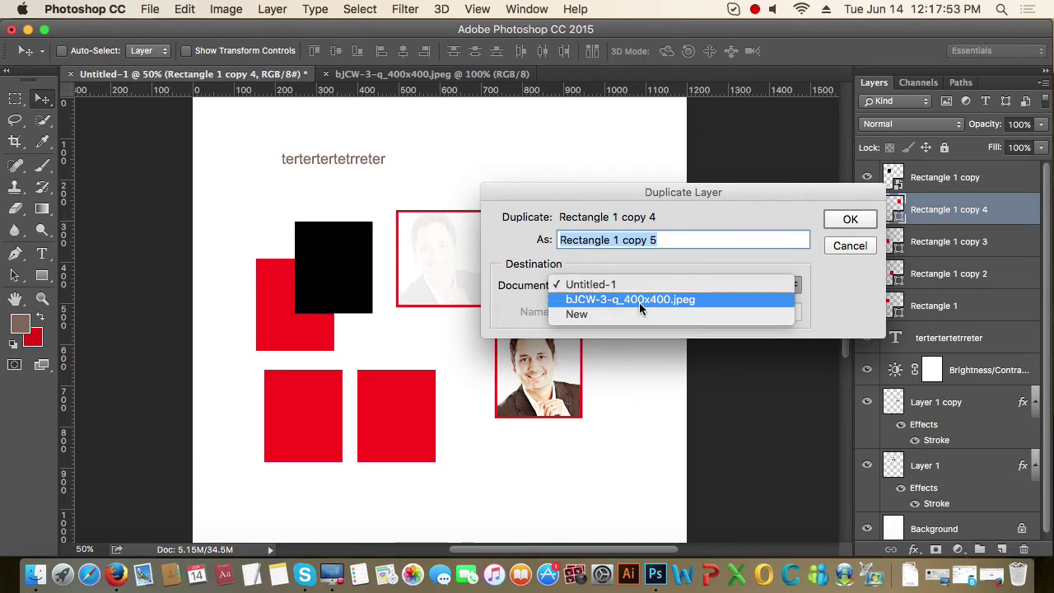
{"action": "left_click", "coordinate": [638, 305]}
{"action": "left_click", "coordinate": [606, 303]}
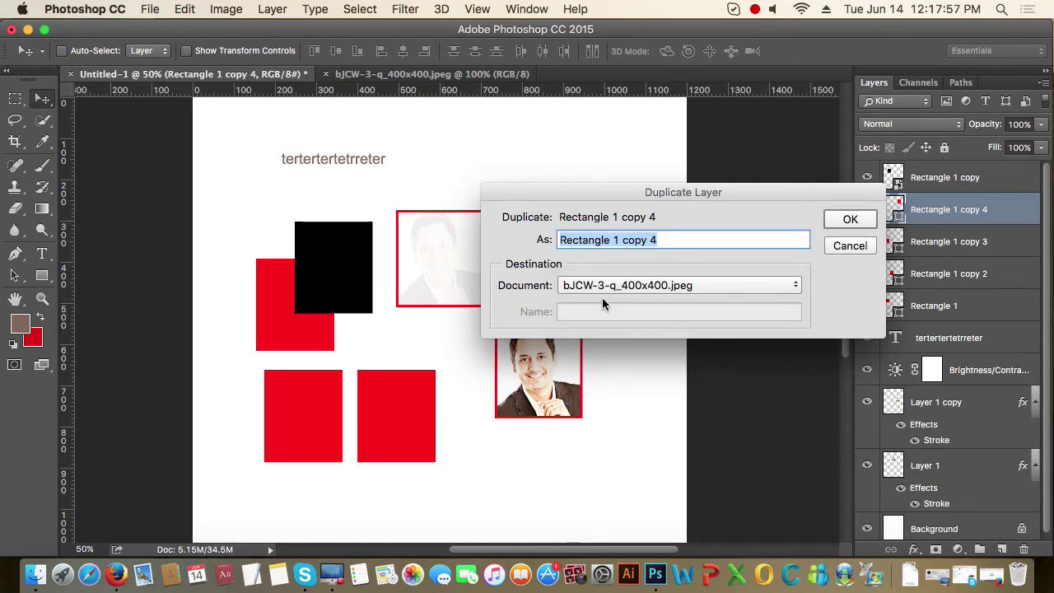
{"action": "left_click", "coordinate": [851, 220]}
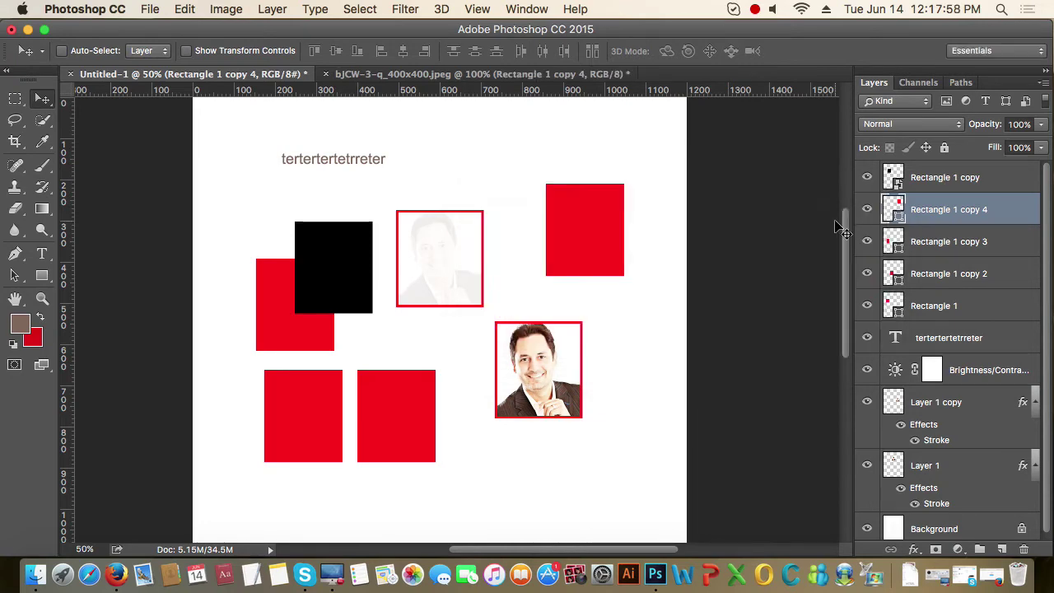
Step: Draw and discard rectangular marquee selections in the Untitled-1 layout
{"action": "left_click", "coordinate": [517, 75]}
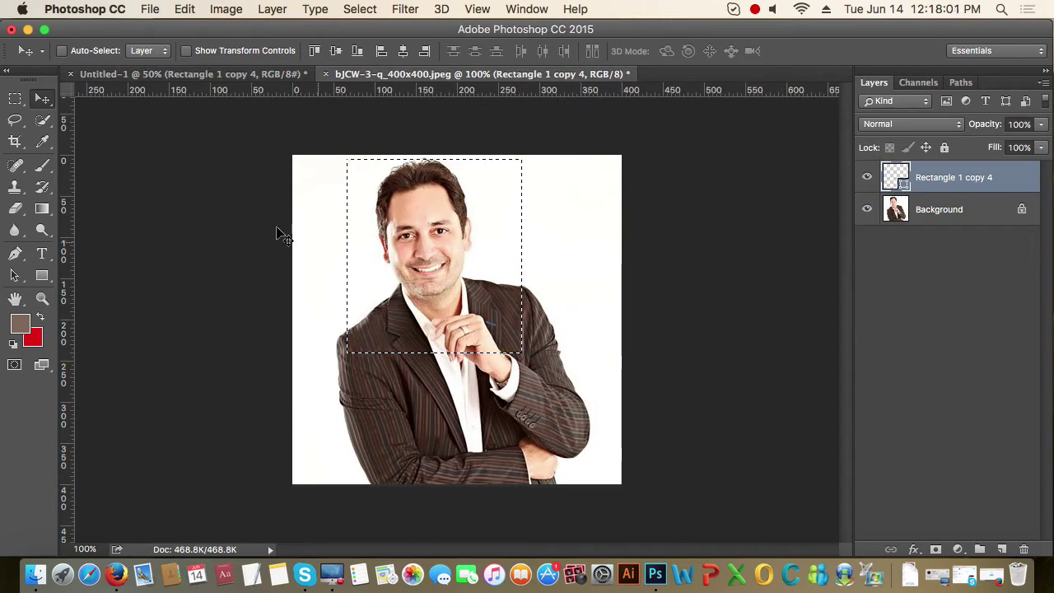
{"action": "key", "text": "m"}
{"action": "left_click", "coordinate": [553, 275]}
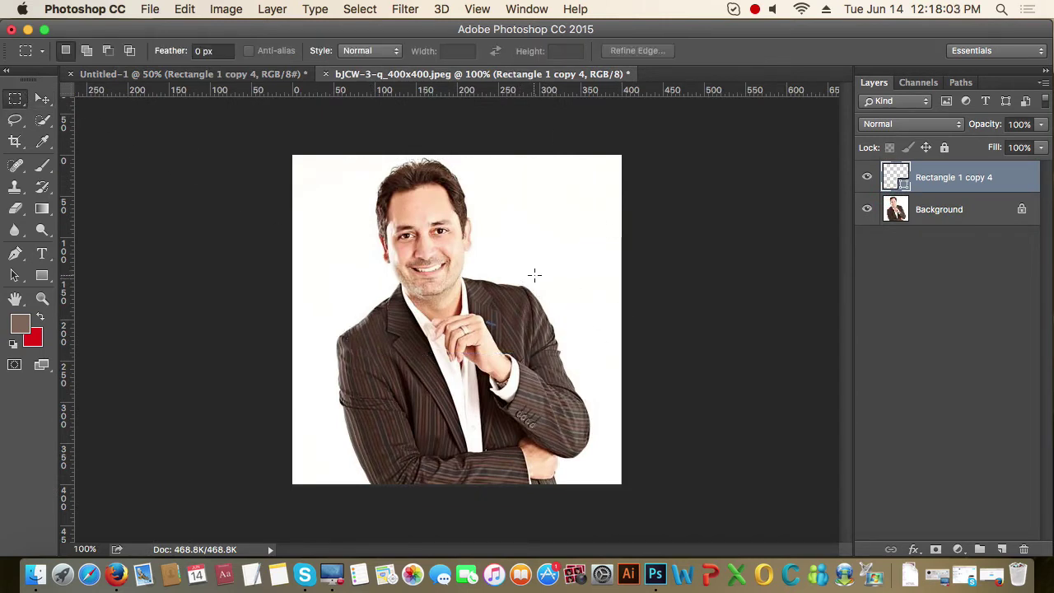
{"action": "left_click", "coordinate": [241, 78]}
{"action": "left_click", "coordinate": [866, 210]}
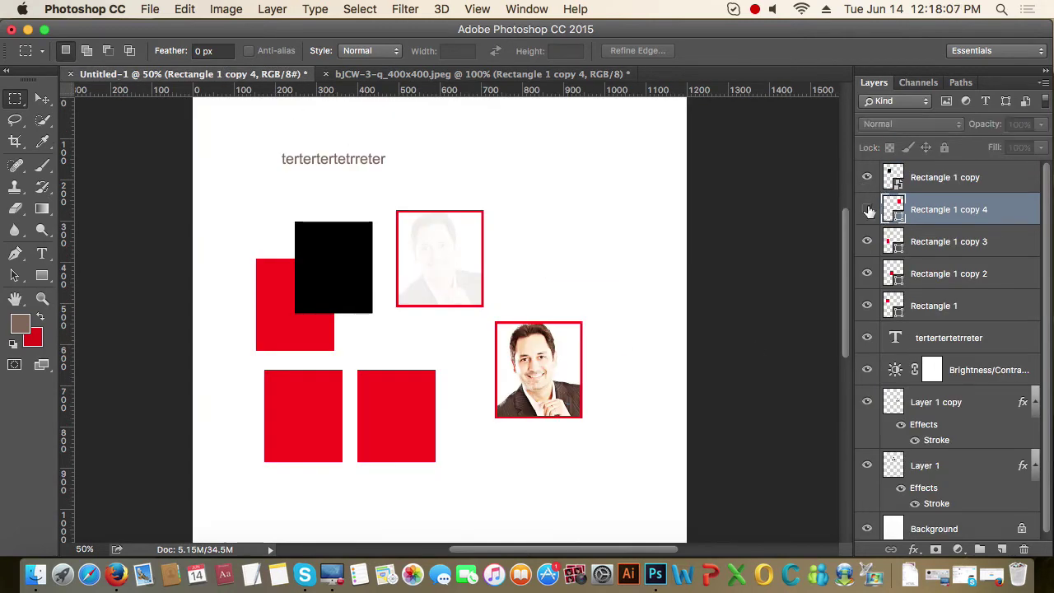
{"action": "left_click", "coordinate": [866, 209]}
{"action": "scroll", "coordinate": [733, 405], "scroll_direction": "up", "scroll_amount": 3}
{"action": "left_click_drag", "start_coordinate": [550, 211], "coordinate": [625, 295]}
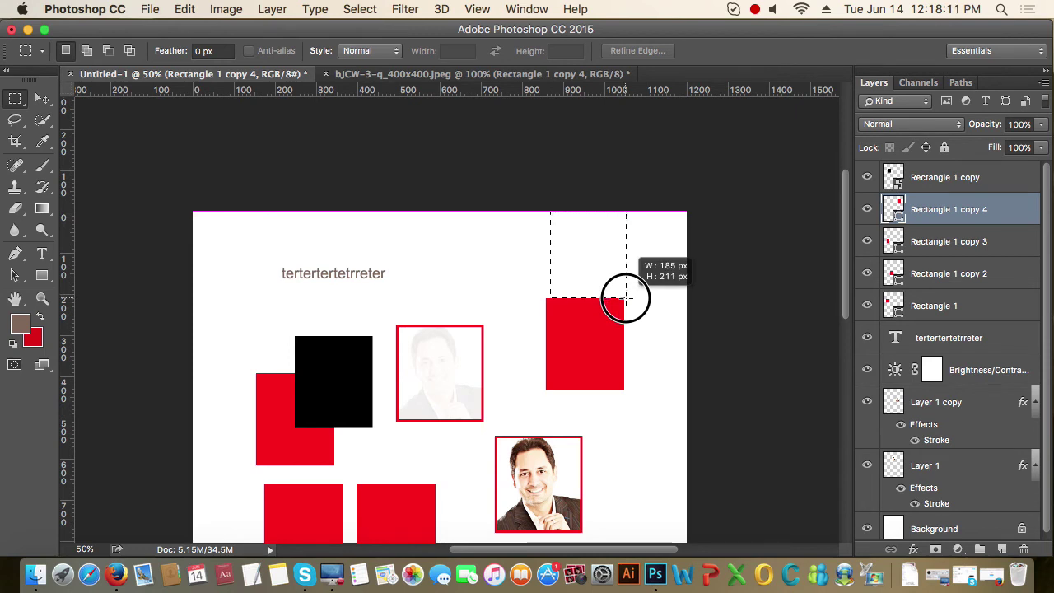
{"action": "left_click_drag", "start_coordinate": [625, 295], "coordinate": [626, 294]}
{"action": "mouse_move", "coordinate": [192, 218]}
{"action": "left_mouse_down"}
{"action": "mouse_move", "coordinate": [192, 231]}
{"action": "mouse_move", "coordinate": [546, 449]}
{"action": "left_mouse_up"}
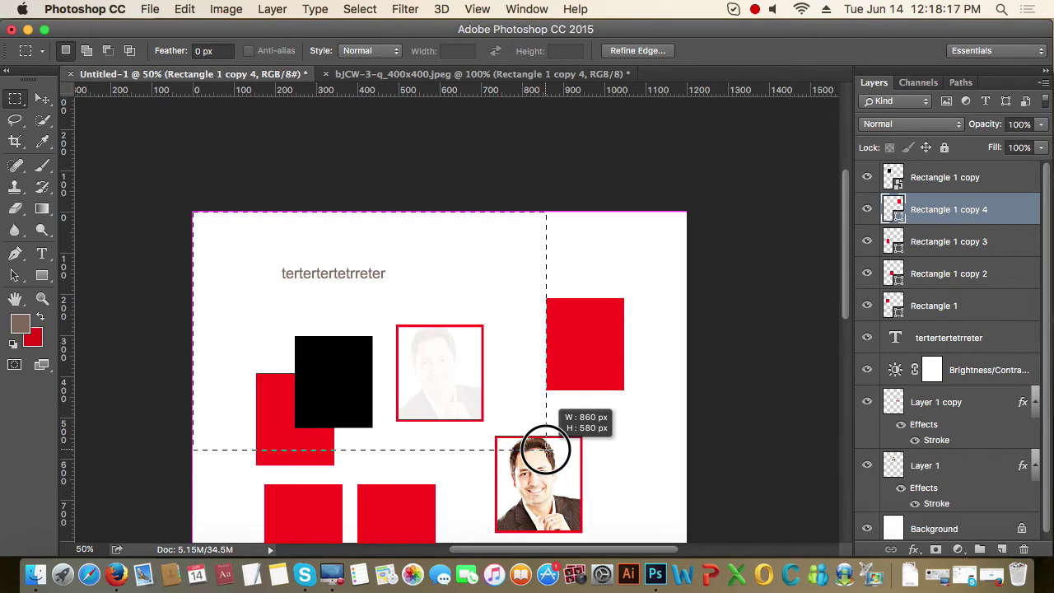
{"action": "left_click_drag", "start_coordinate": [546, 449], "coordinate": [545, 449]}
{"action": "left_click", "coordinate": [684, 383]}
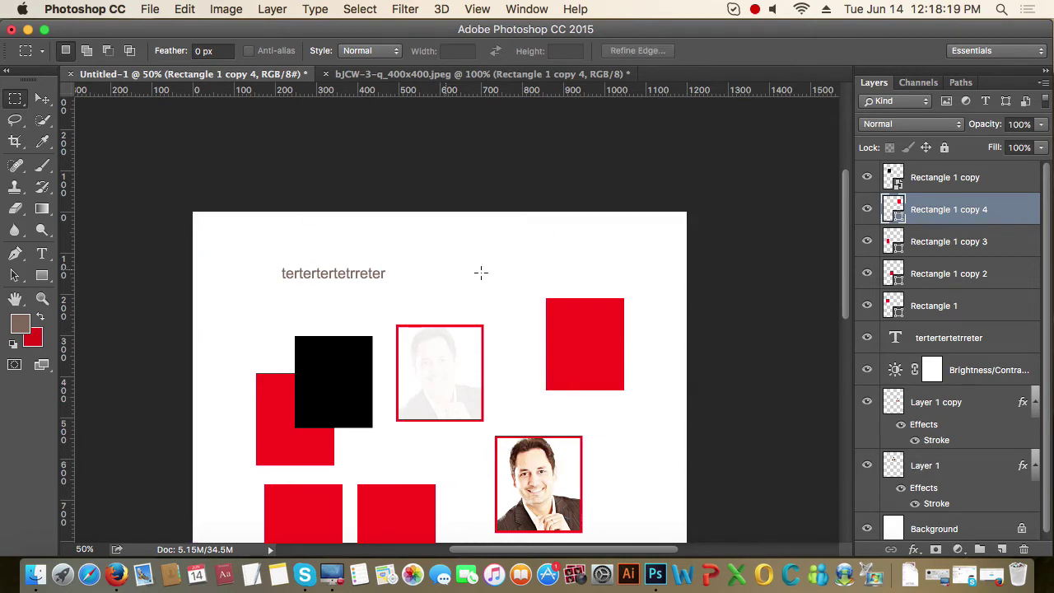
Step: Make and clear a selection on the portrait and toggle Rectangle 1 copy 4's visibility
{"action": "left_click", "coordinate": [522, 74]}
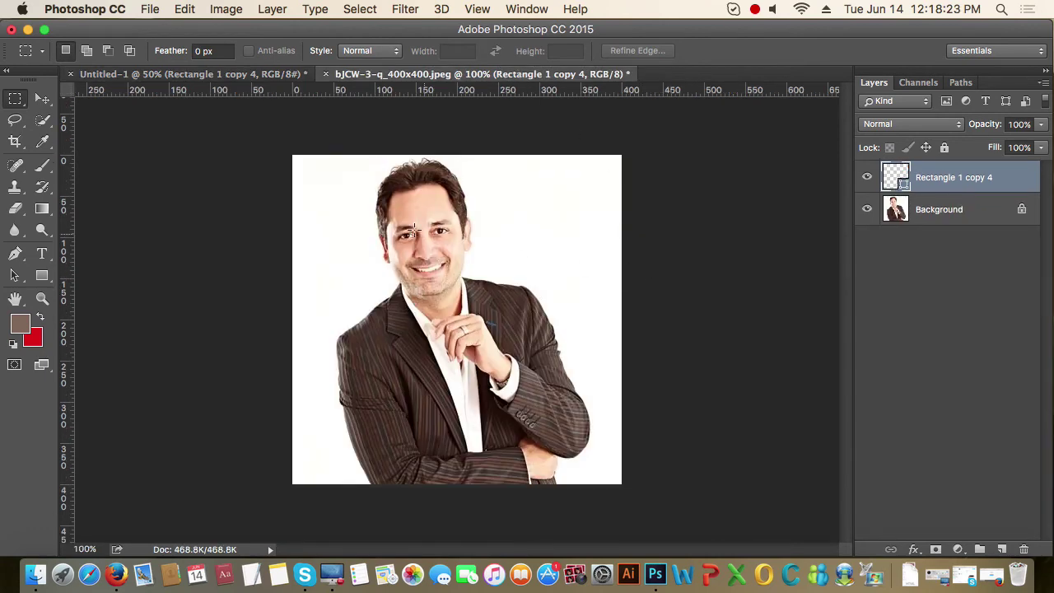
{"action": "left_click_drag", "start_coordinate": [292, 155], "coordinate": [647, 345]}
{"action": "left_click", "coordinate": [639, 342]}
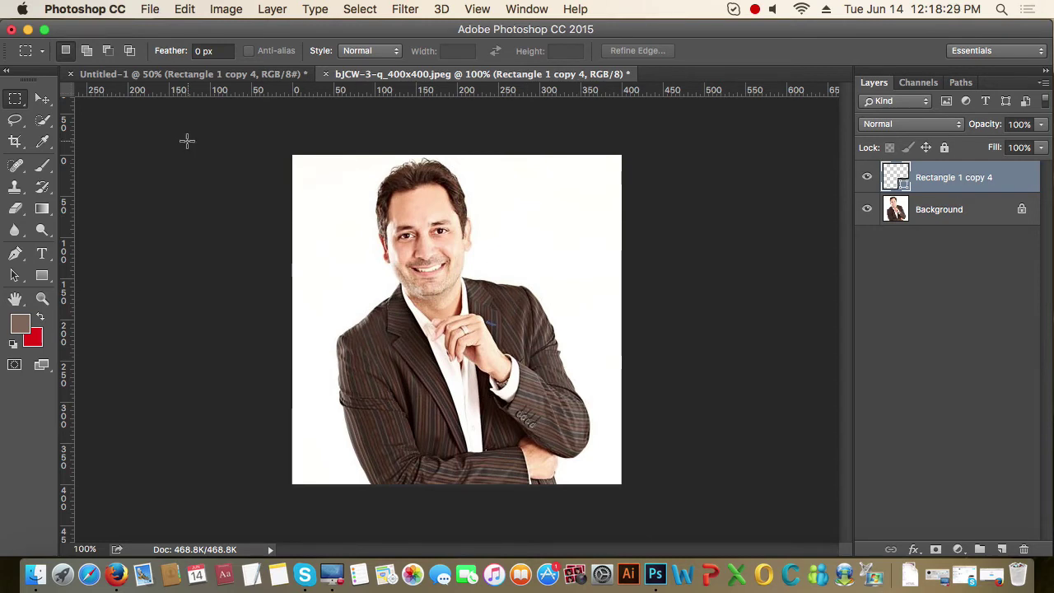
{"action": "left_click", "coordinate": [867, 178]}
{"action": "left_click", "coordinate": [867, 178]}
{"action": "left_click", "coordinate": [867, 178]}
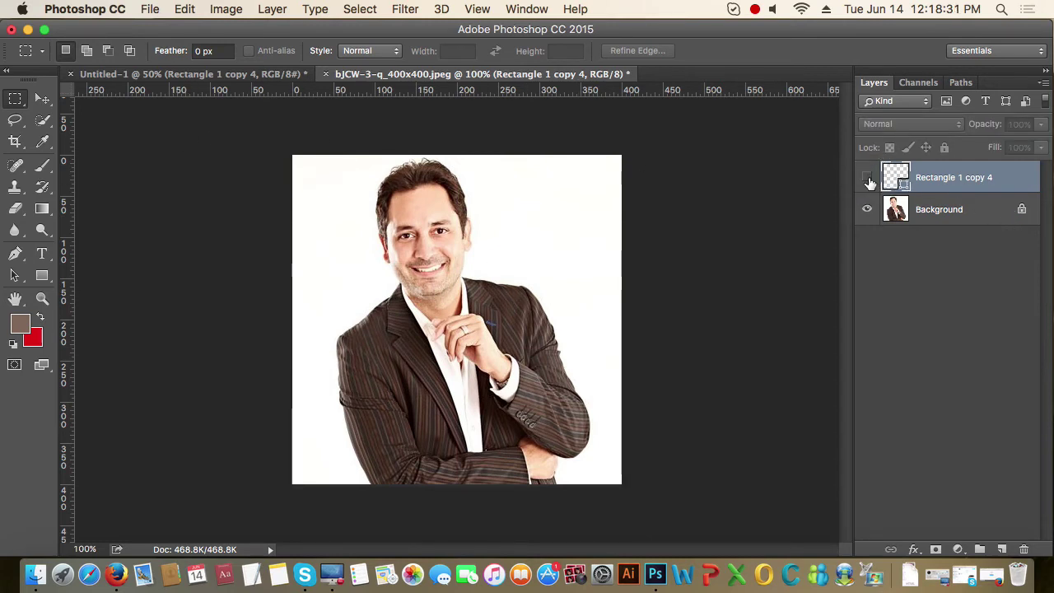
{"action": "left_click", "coordinate": [866, 178]}
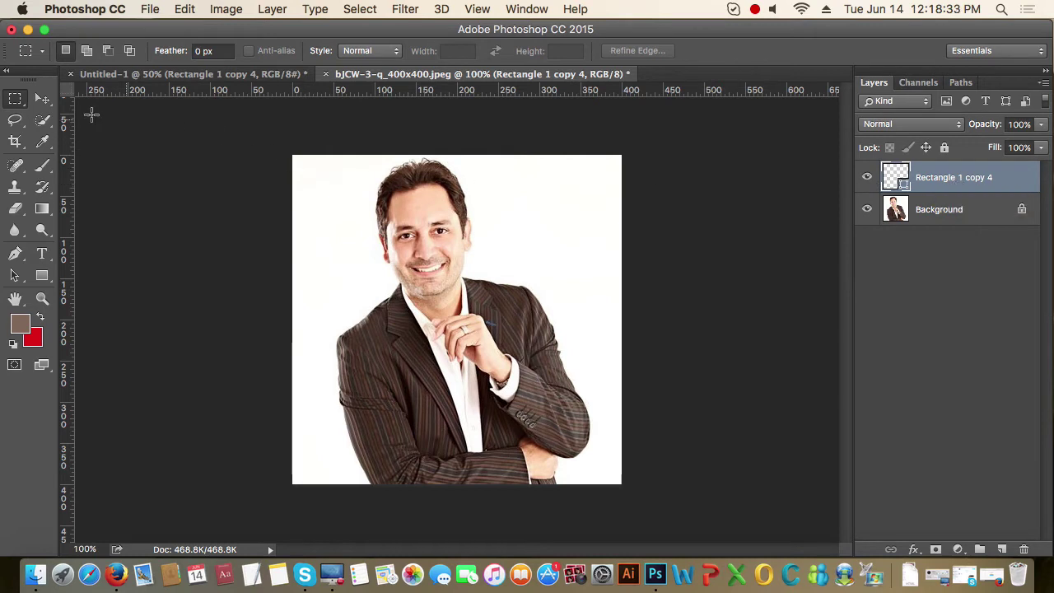
{"action": "left_click", "coordinate": [42, 99]}
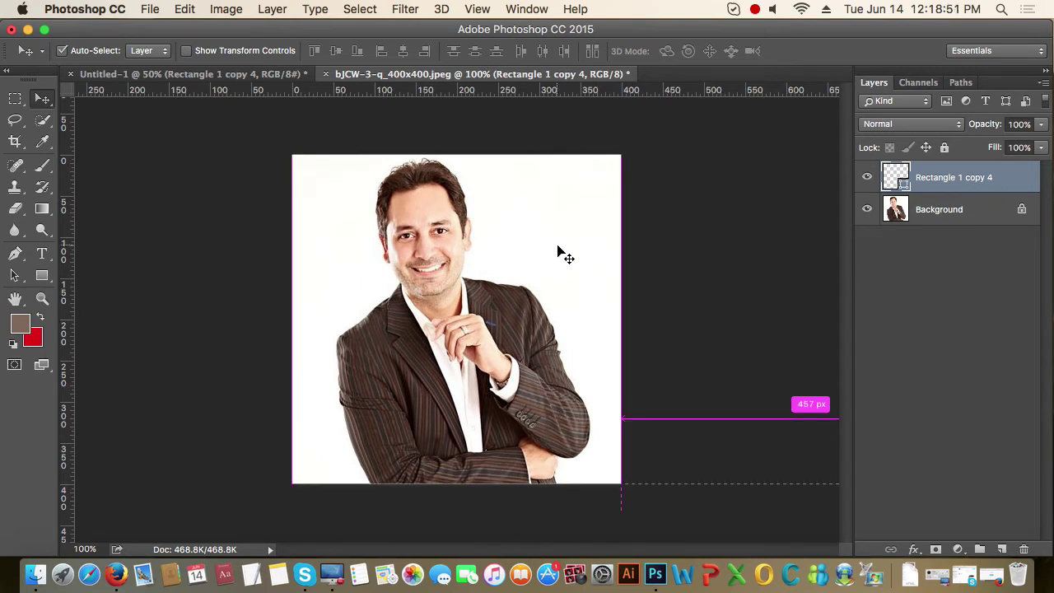
Step: Free-transform the red rectangle onto the man's face in the portrait, then return to Untitled-1
{"action": "key", "text": "super+t"}
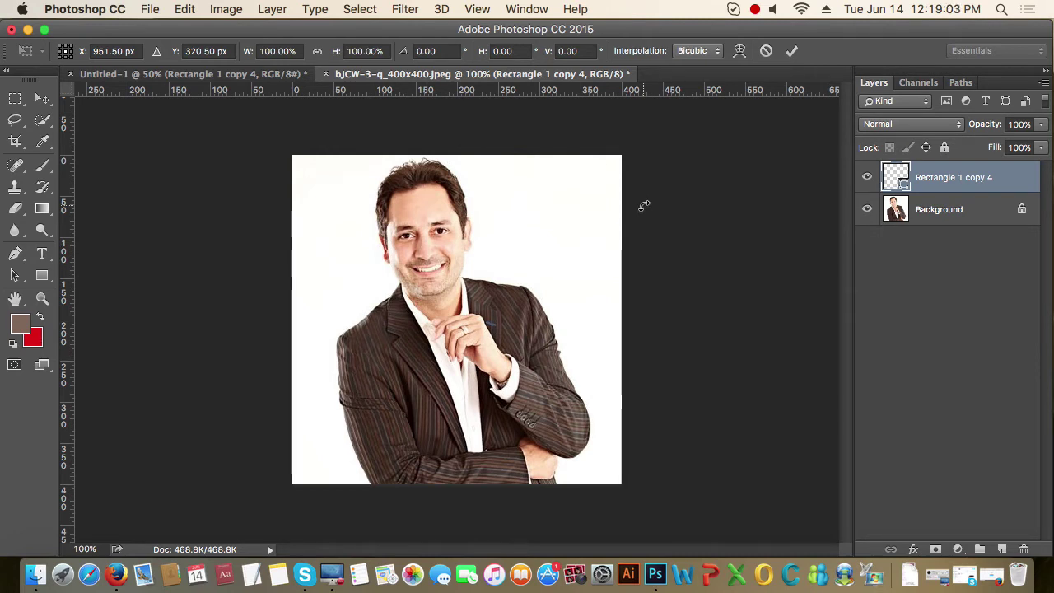
{"action": "left_click", "coordinate": [623, 251], "text": "alt"}
{"action": "left_click", "coordinate": [623, 252], "text": "alt"}
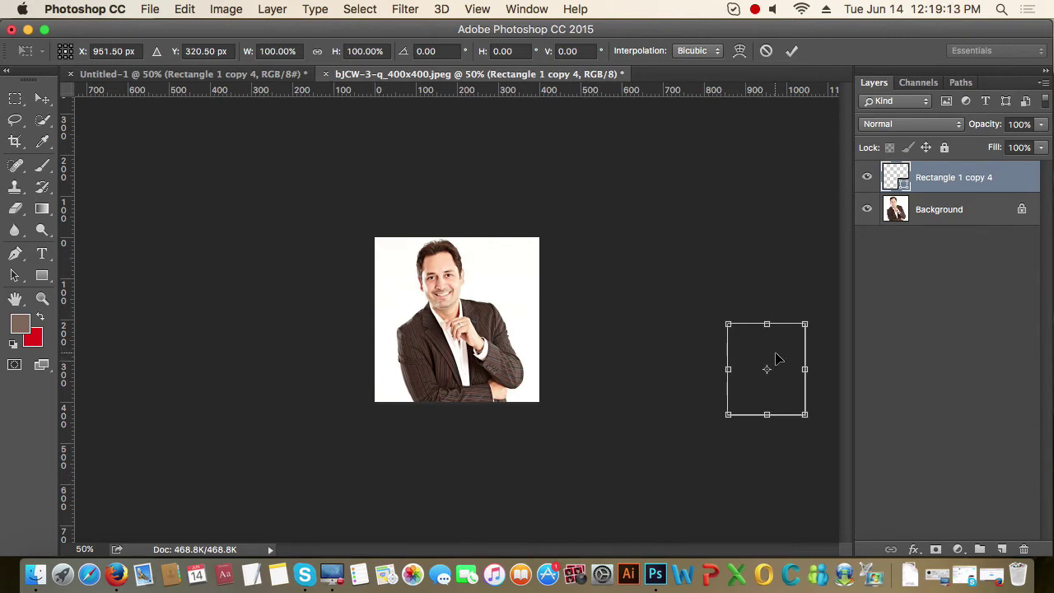
{"action": "left_click_drag", "start_coordinate": [777, 352], "coordinate": [484, 279]}
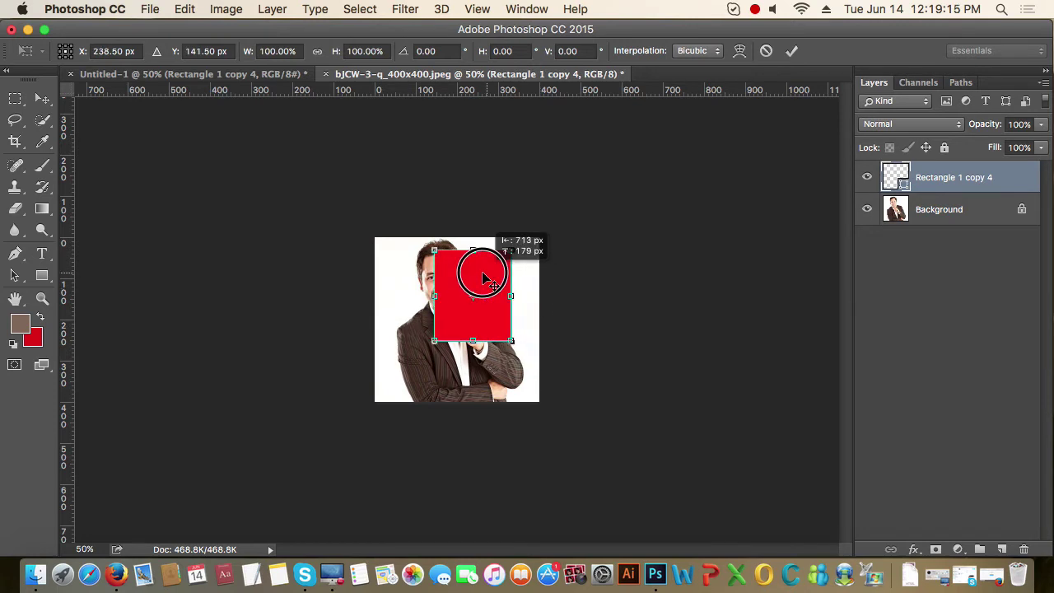
{"action": "key", "text": "Return"}
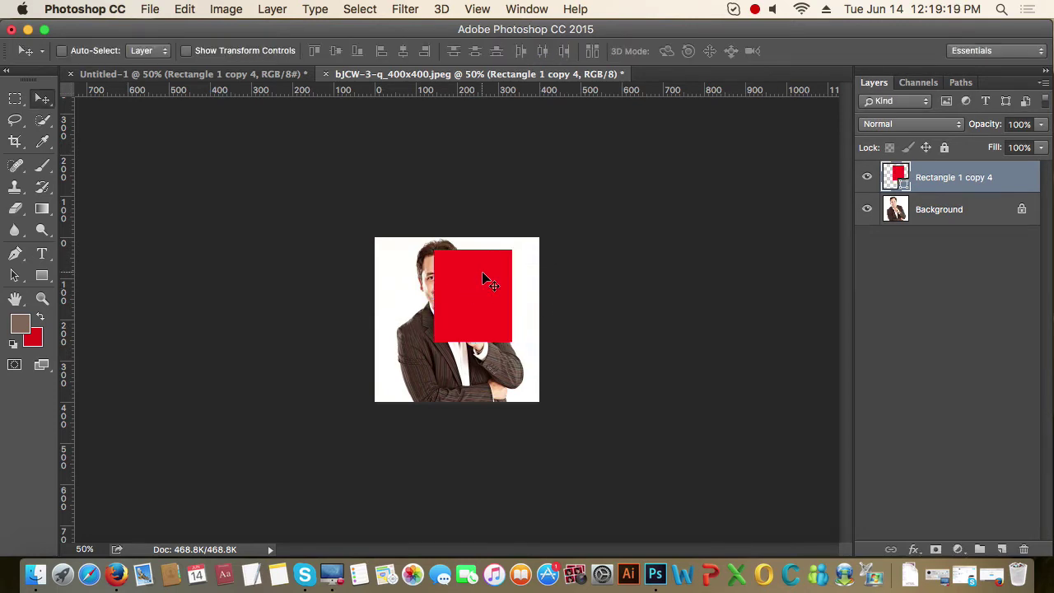
{"action": "left_click", "coordinate": [244, 75]}
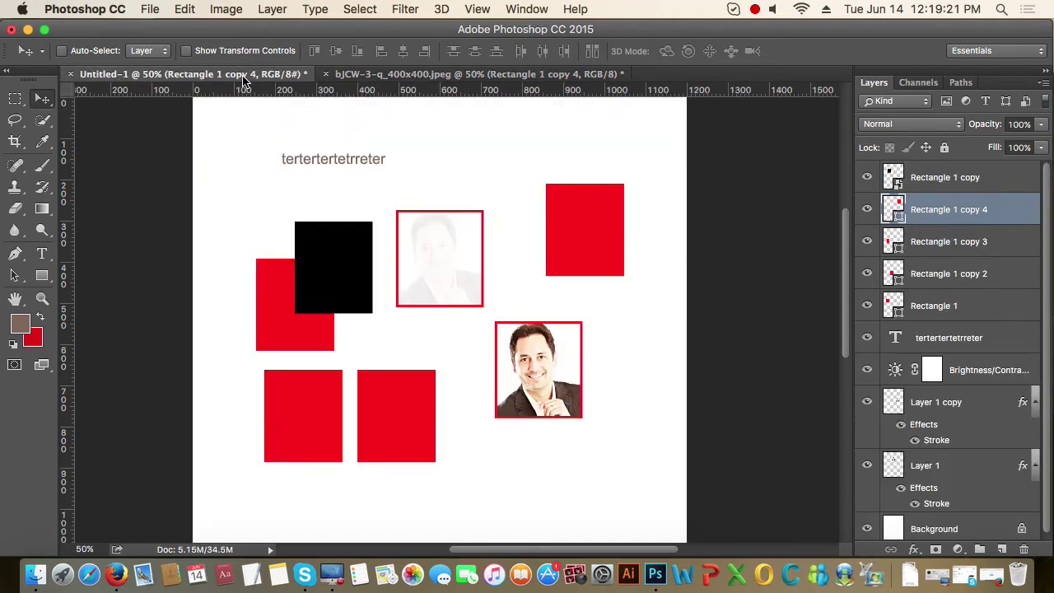
Step: Duplicate Rectangle 1 copy 4 into a new document and view Untitled-2
{"action": "right_click", "coordinate": [935, 211]}
{"action": "left_click", "coordinate": [818, 277]}
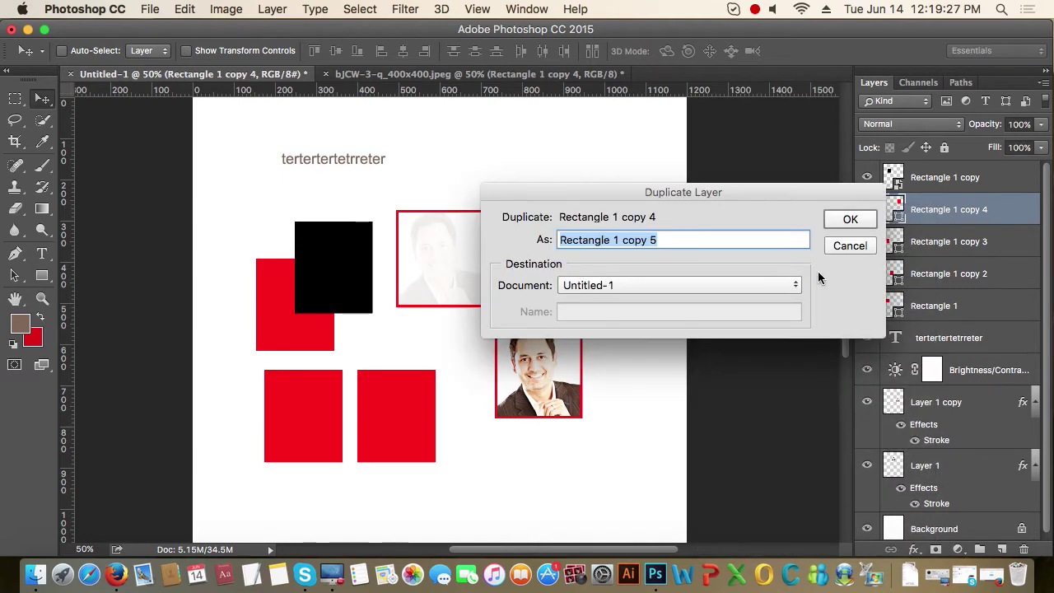
{"action": "left_click", "coordinate": [682, 289]}
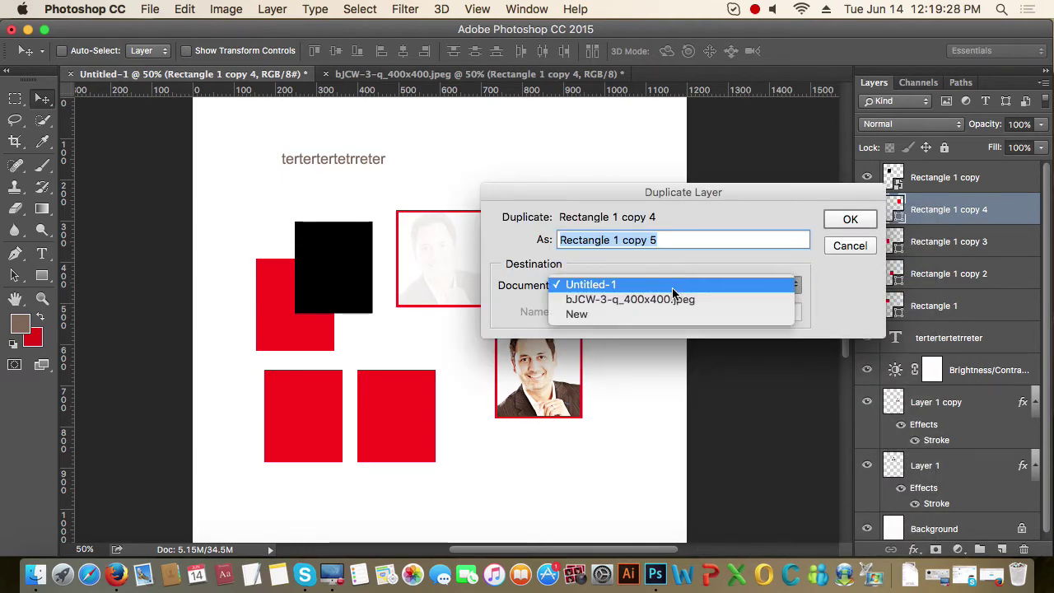
{"action": "left_click", "coordinate": [603, 321]}
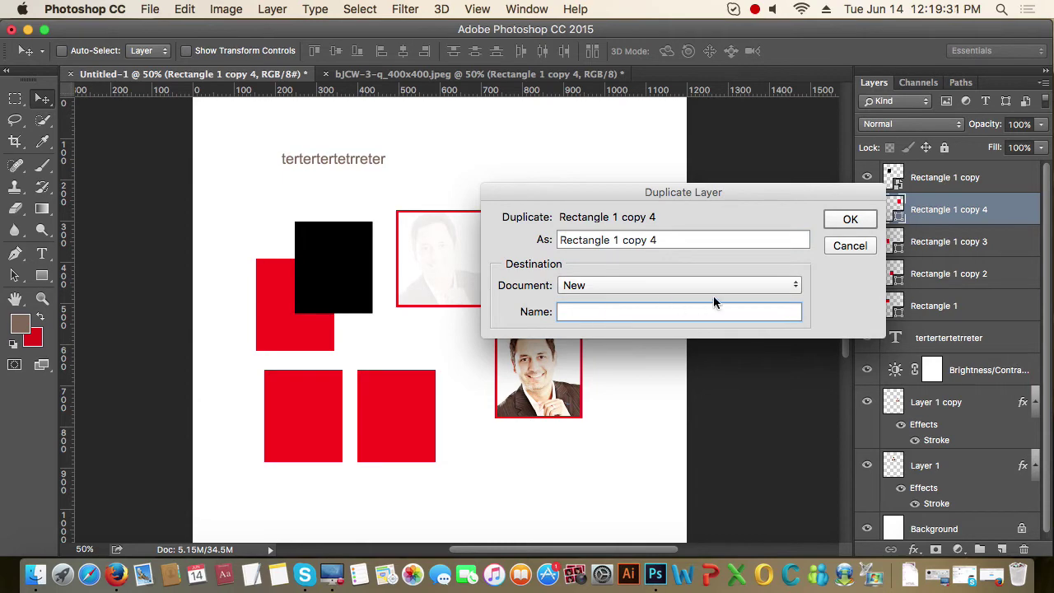
{"action": "left_click", "coordinate": [851, 220]}
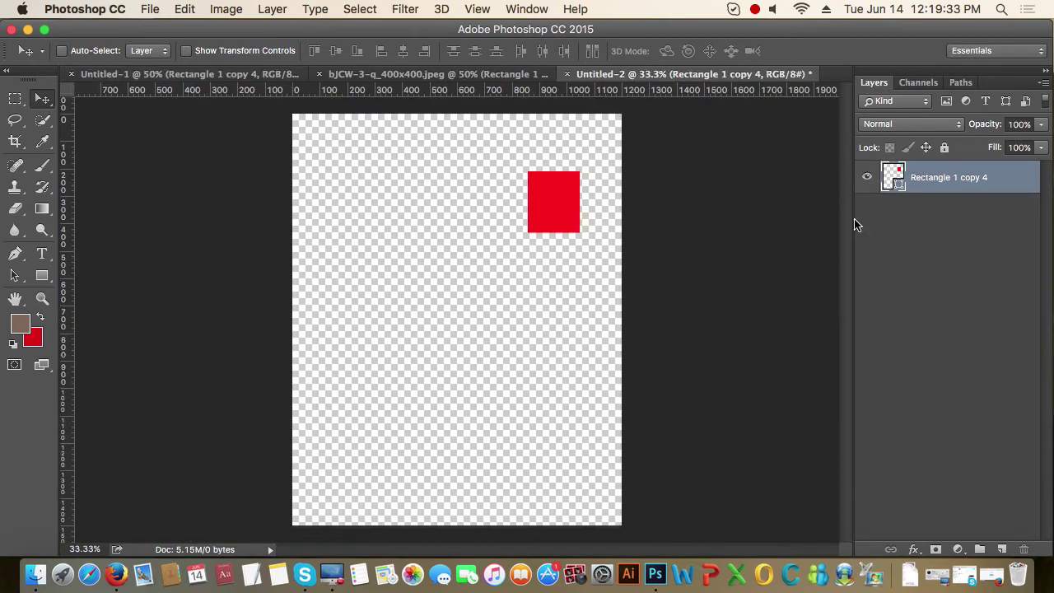
{"action": "left_click", "coordinate": [176, 74]}
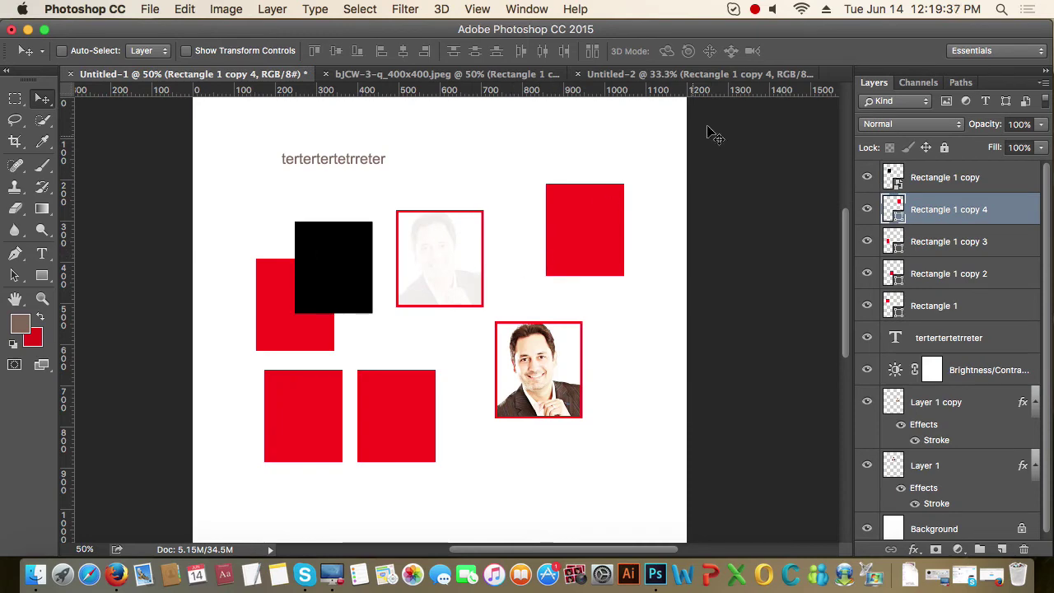
{"action": "left_click", "coordinate": [738, 75]}
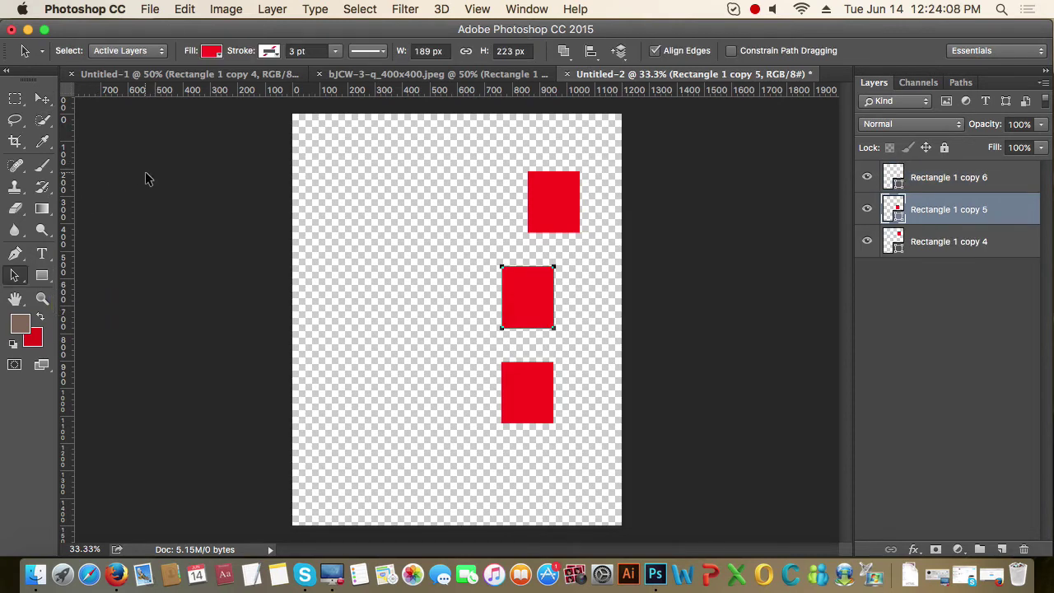
Step: With the Direct Selection Tool, drag the middle rectangle's right-side anchors and select the bottom rectangle's anchors
{"action": "left_click", "coordinate": [14, 275]}
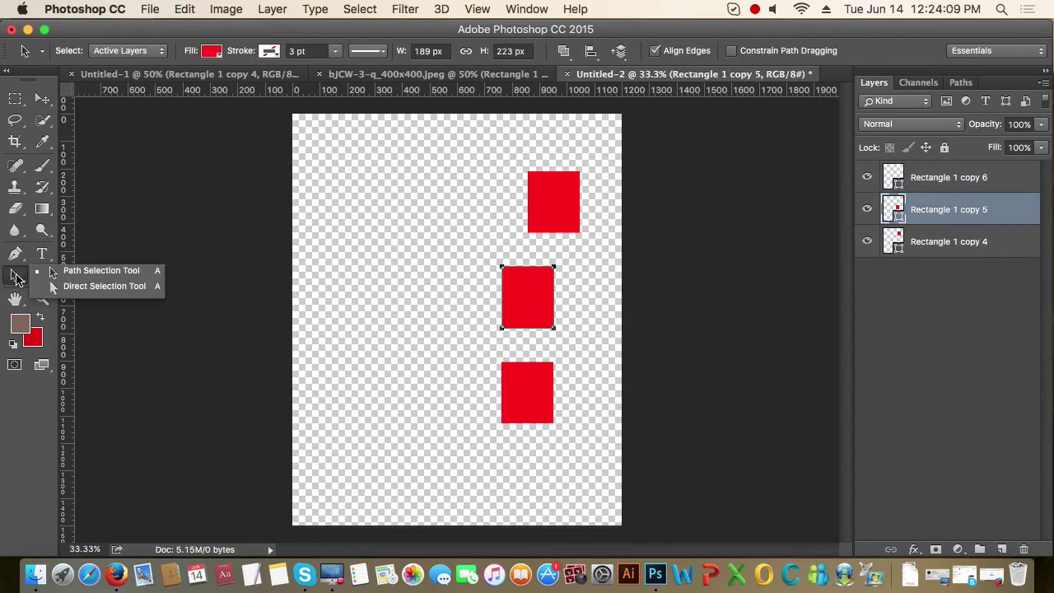
{"action": "left_click", "coordinate": [107, 294]}
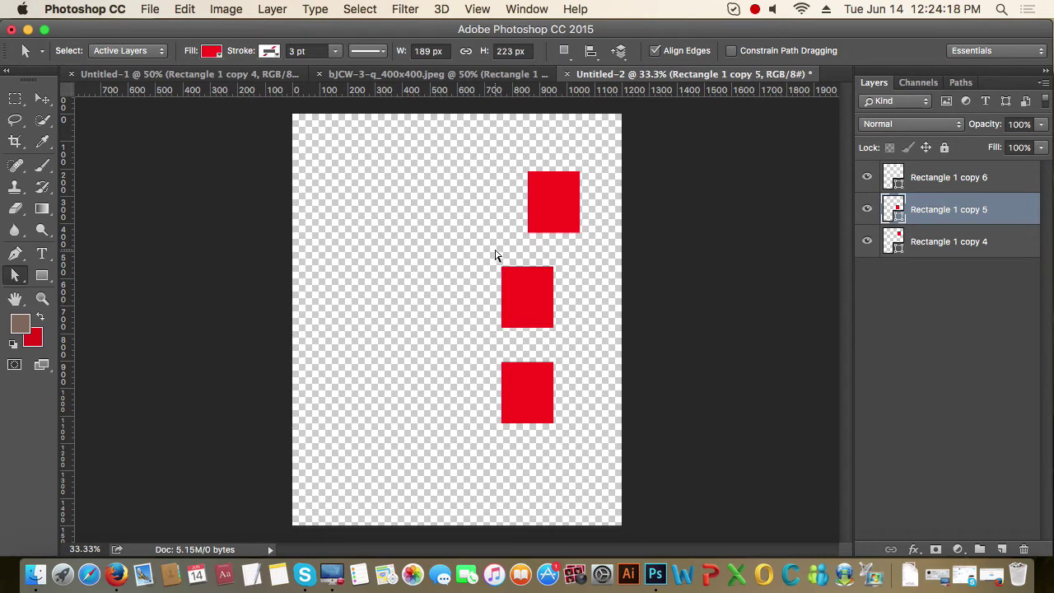
{"action": "mouse_move", "coordinate": [492, 251]}
{"action": "left_mouse_down"}
{"action": "mouse_move", "coordinate": [519, 342]}
{"action": "mouse_move", "coordinate": [525, 326]}
{"action": "mouse_move", "coordinate": [543, 326]}
{"action": "left_mouse_up"}
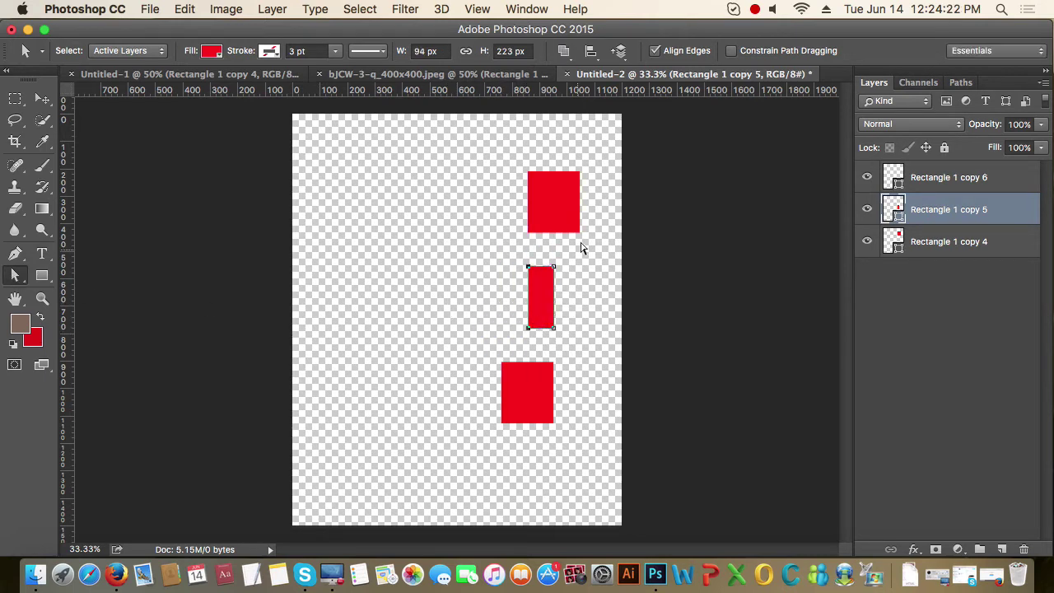
{"action": "left_click", "coordinate": [936, 177]}
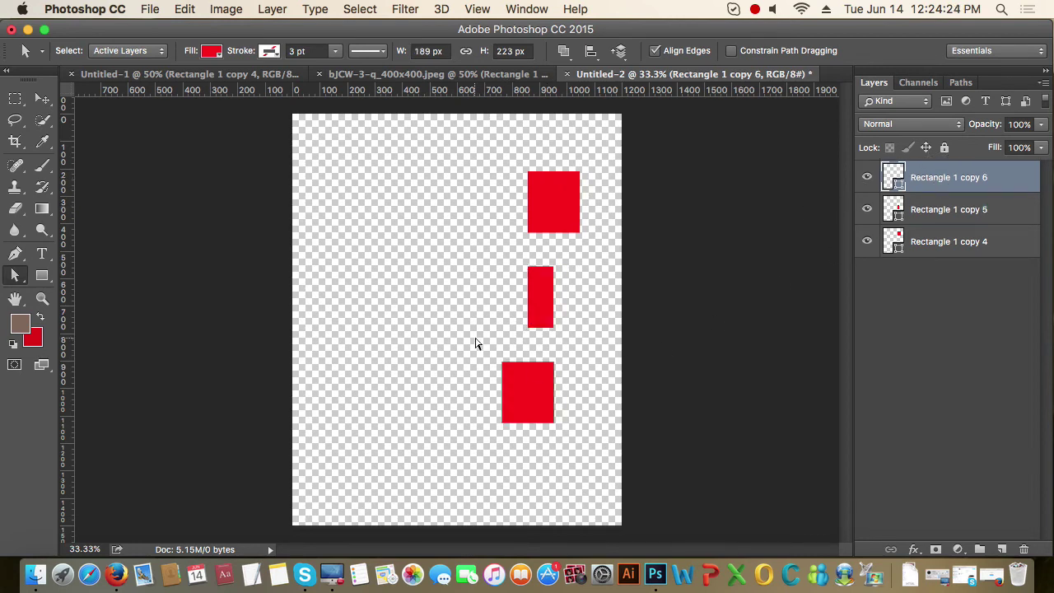
{"action": "mouse_move", "coordinate": [475, 338]}
{"action": "left_mouse_down"}
{"action": "mouse_move", "coordinate": [509, 477]}
{"action": "mouse_move", "coordinate": [513, 443]}
{"action": "mouse_move", "coordinate": [473, 423]}
{"action": "left_mouse_up"}
Step: Move the bottom rectangle up and right, then select all three rectangle layers
{"action": "left_click", "coordinate": [42, 98]}
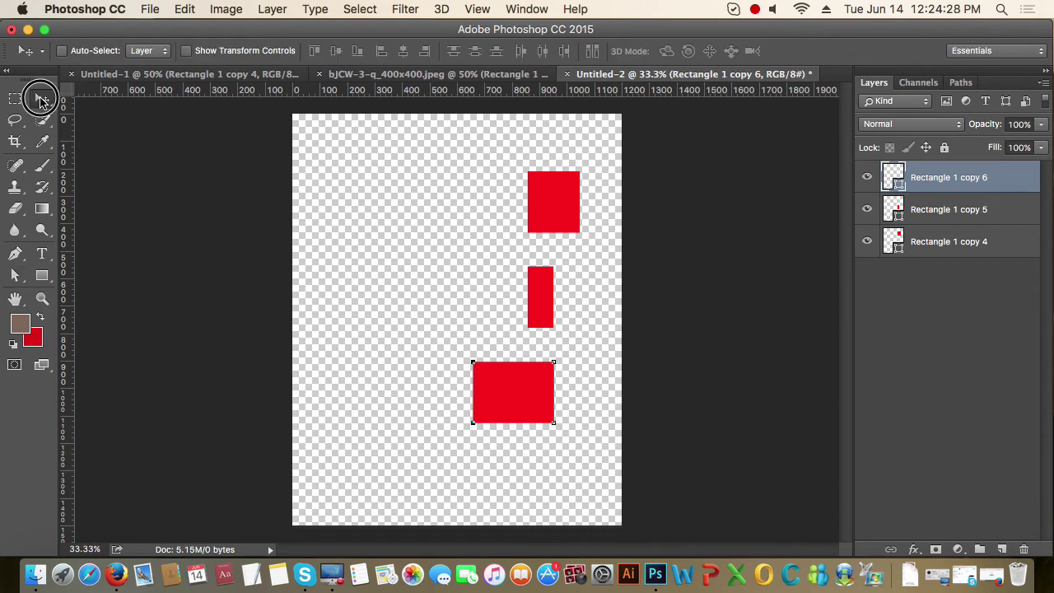
{"action": "mouse_move", "coordinate": [512, 395]}
{"action": "left_mouse_down"}
{"action": "mouse_move", "coordinate": [527, 375]}
{"action": "mouse_move", "coordinate": [527, 384]}
{"action": "left_mouse_up"}
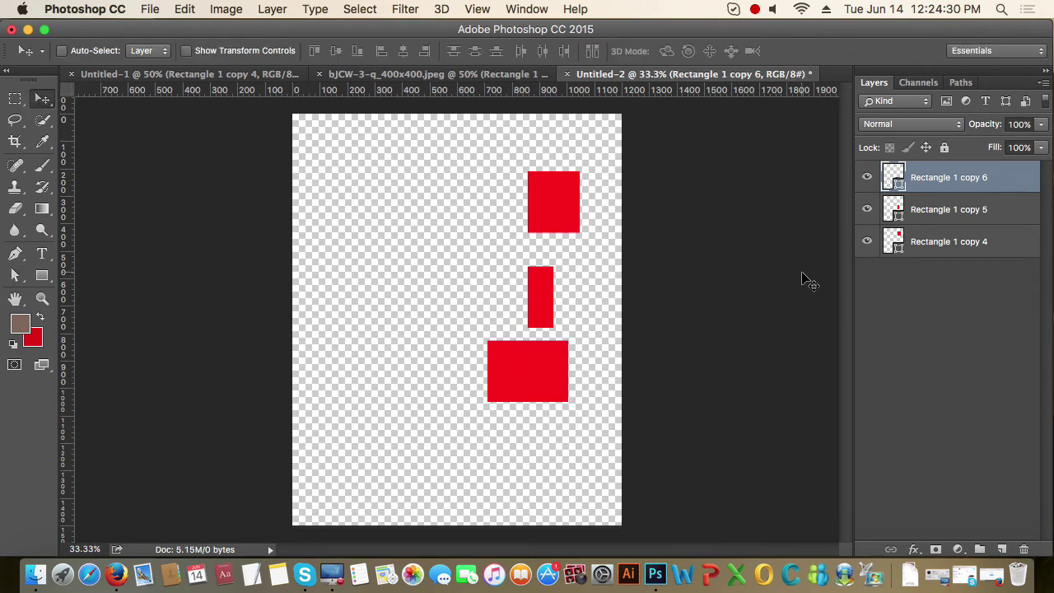
{"action": "left_click_drag", "start_coordinate": [536, 206], "coordinate": [562, 207]}
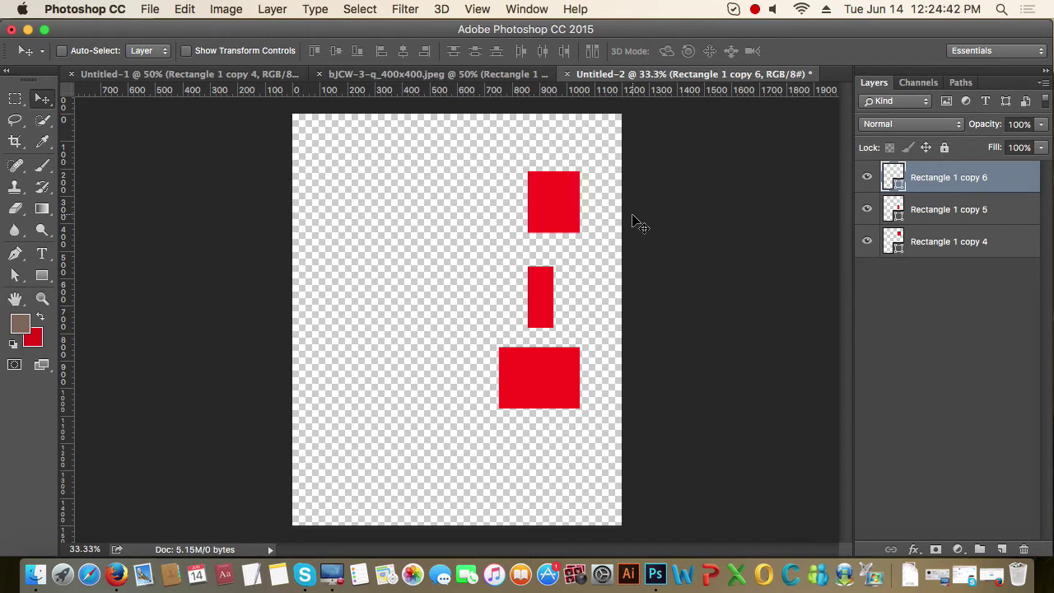
{"action": "left_click", "coordinate": [952, 247], "text": "shift"}
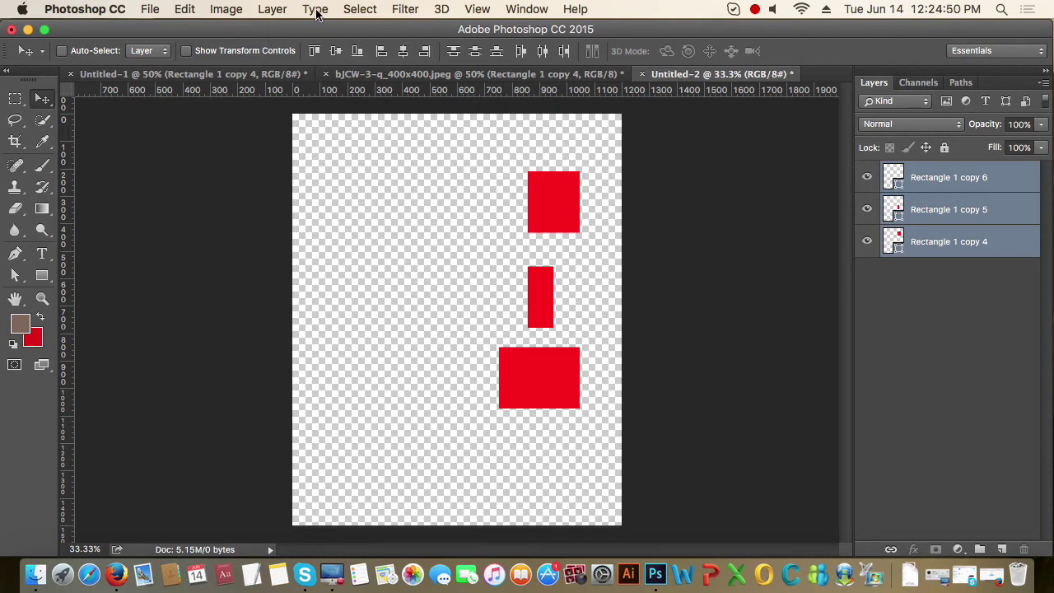
Step: Align the three rectangles' centres, left and then right edges; drag Rectangle 1 copy 5 up-left
{"action": "left_click", "coordinate": [274, 10]}
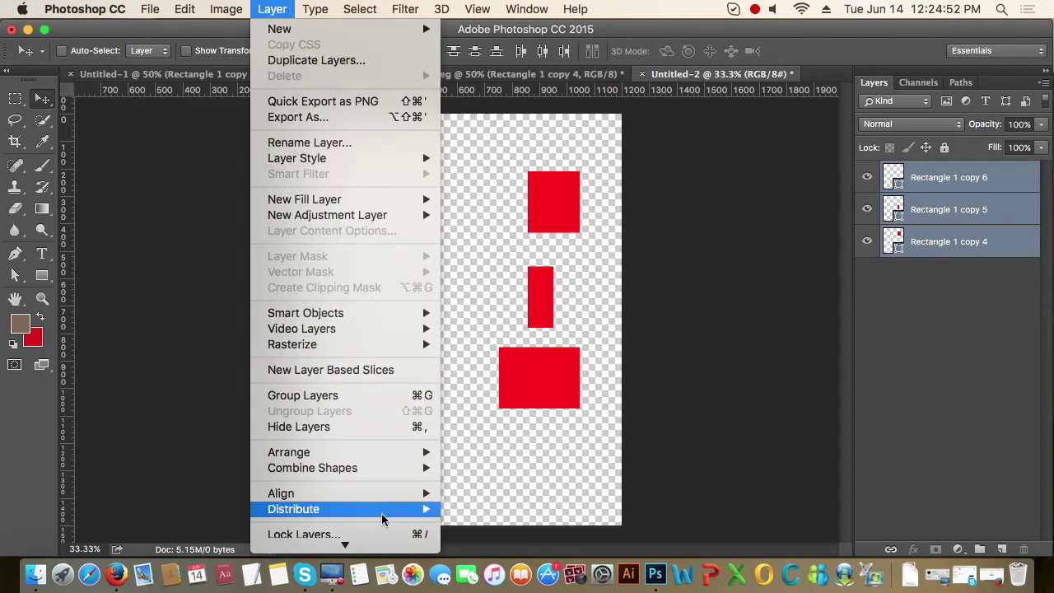
{"action": "mouse_move", "coordinate": [281, 414]}
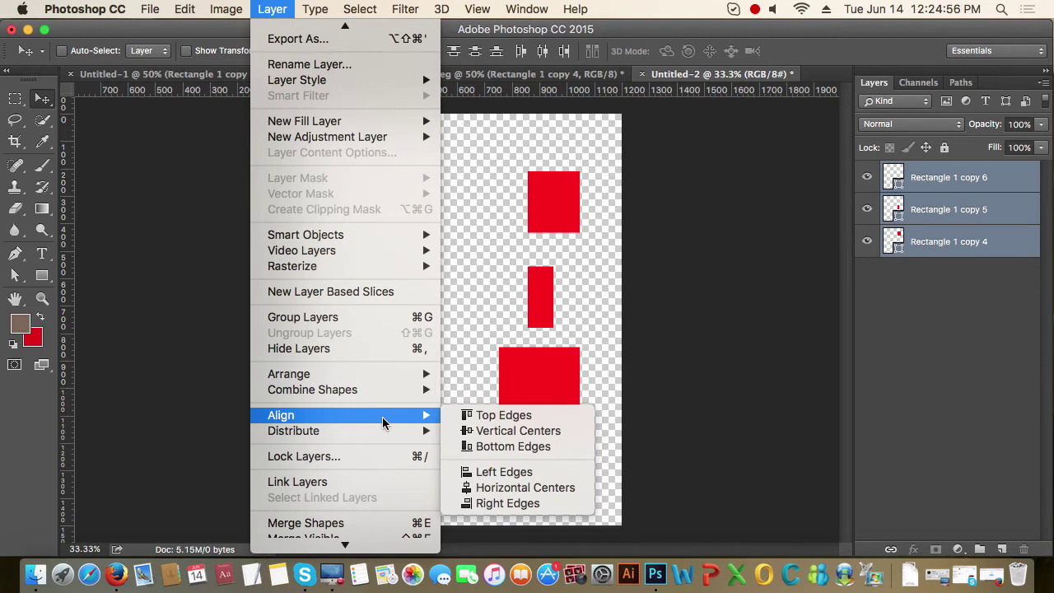
{"action": "left_click", "coordinate": [506, 487]}
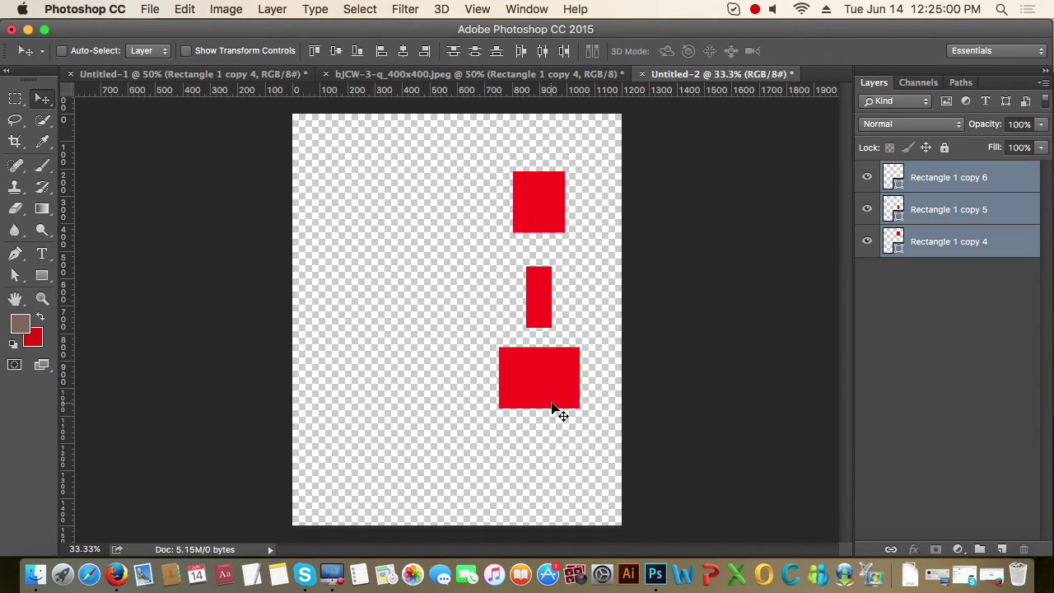
{"action": "left_click", "coordinate": [381, 51]}
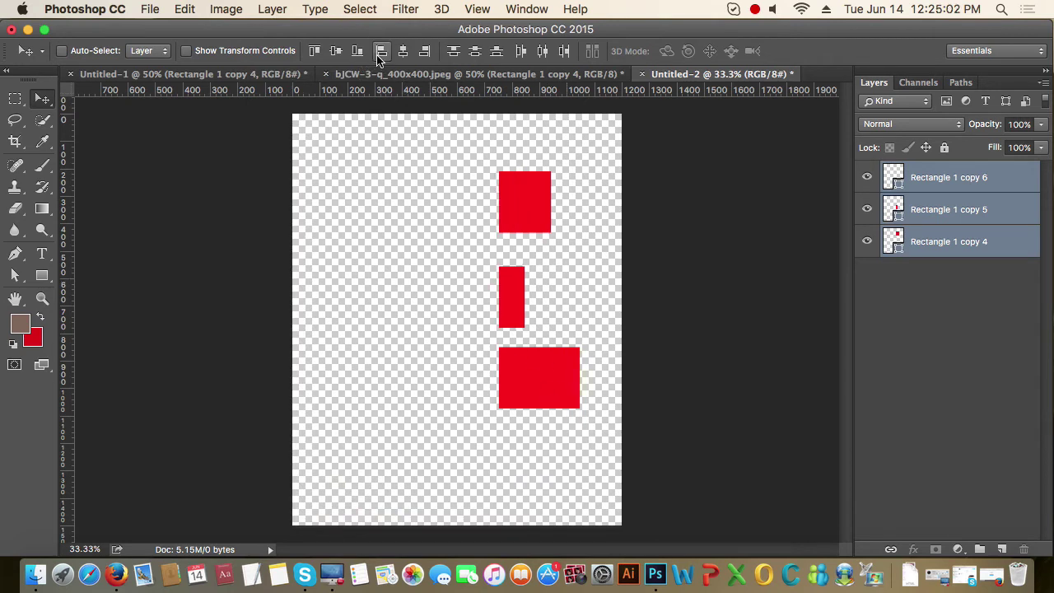
{"action": "left_click", "coordinate": [425, 51]}
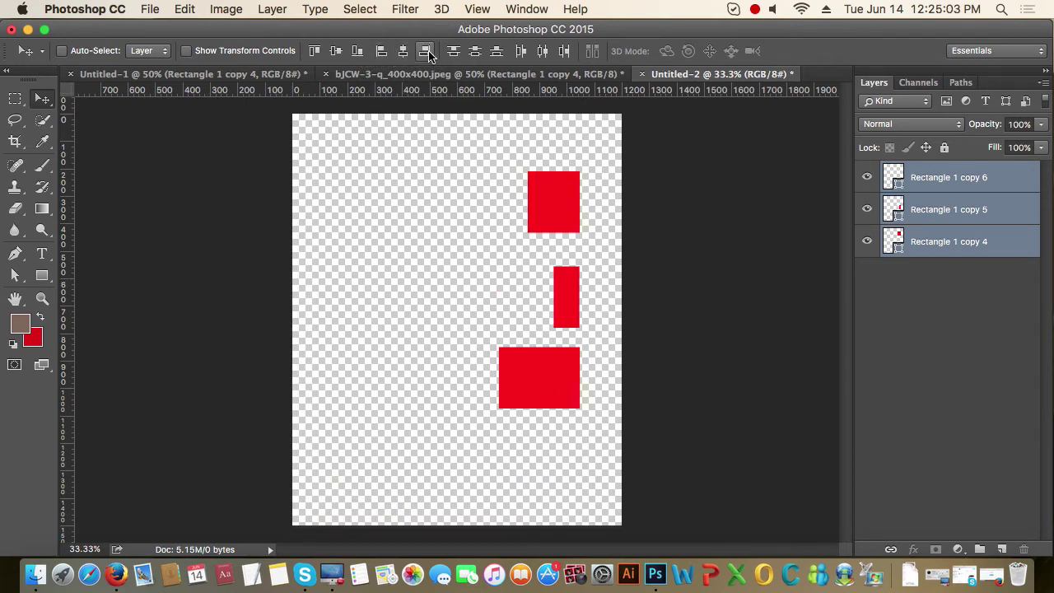
{"action": "left_click", "coordinate": [908, 210]}
{"action": "mouse_move", "coordinate": [555, 385]}
{"action": "left_mouse_down"}
{"action": "mouse_move", "coordinate": [421, 224]}
{"action": "mouse_move", "coordinate": [399, 276]}
{"action": "left_mouse_up"}
Step: Move Rectangle 1 copy 4 and copy 6 into a row and align their vertical centres
{"action": "left_click", "coordinate": [927, 241]}
{"action": "left_click_drag", "start_coordinate": [604, 333], "coordinate": [525, 326]}
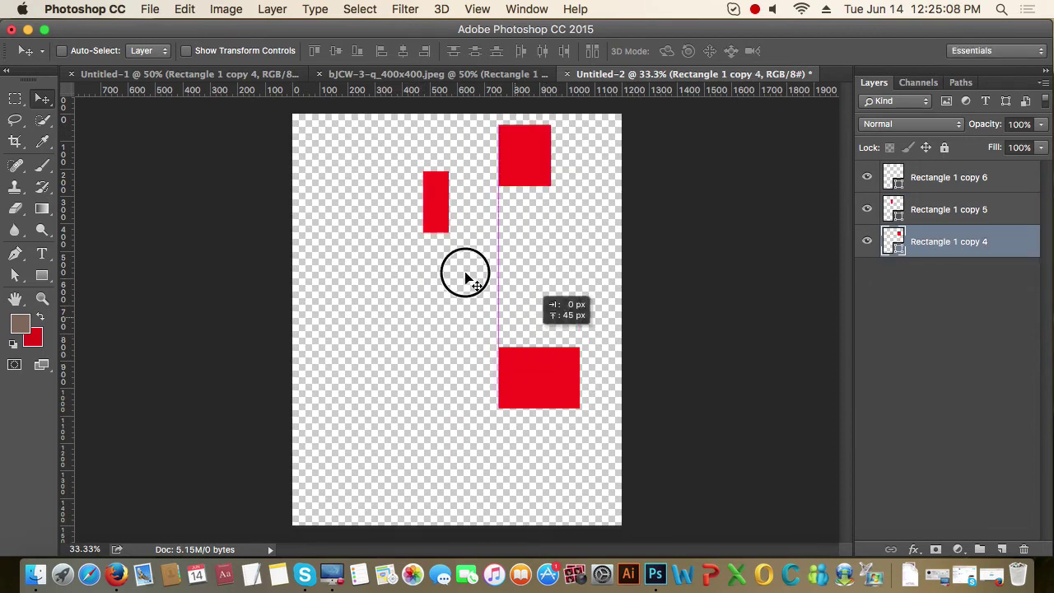
{"action": "left_click", "coordinate": [957, 178]}
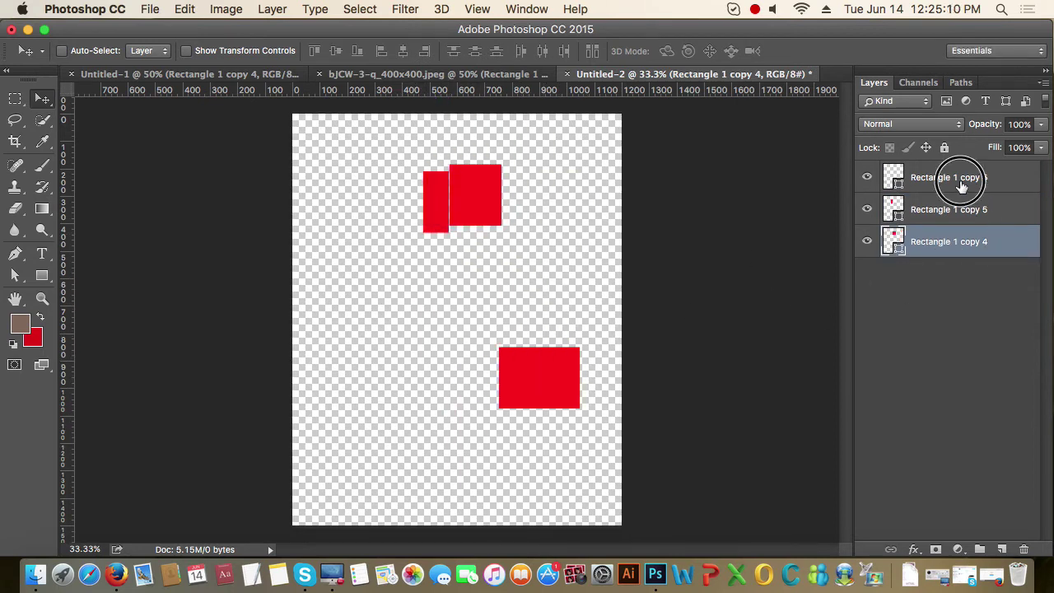
{"action": "left_click_drag", "start_coordinate": [557, 399], "coordinate": [371, 206]}
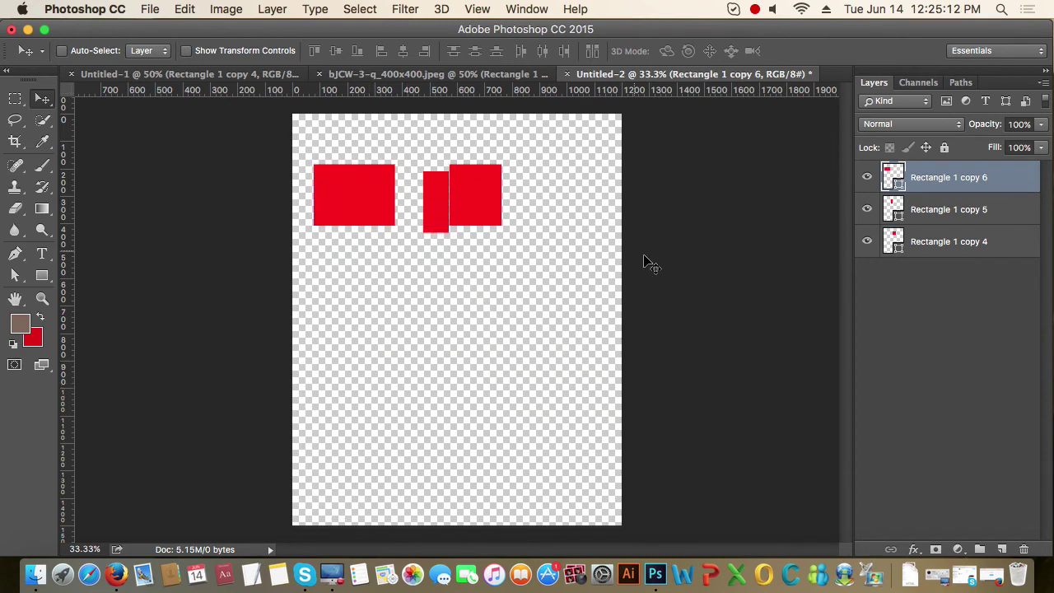
{"action": "left_click", "coordinate": [955, 247], "text": "shift"}
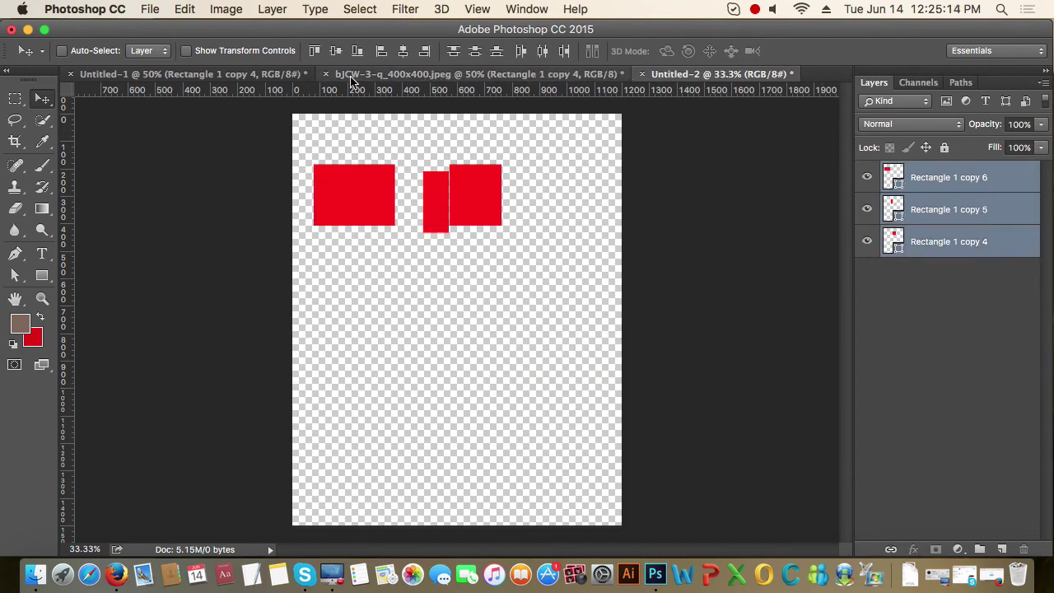
{"action": "left_click", "coordinate": [335, 51]}
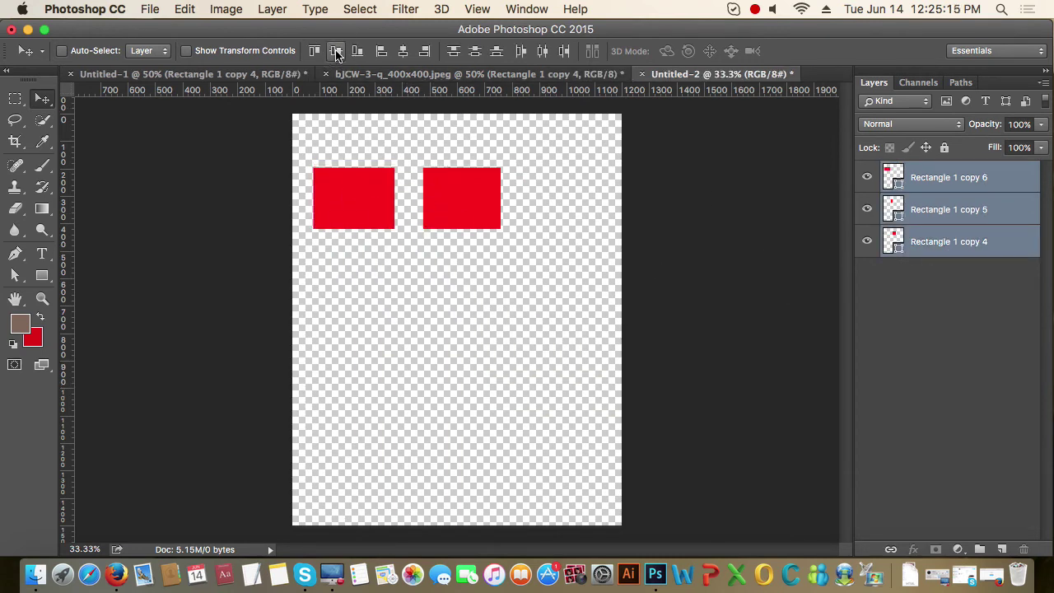
Step: Shorten the narrow middle rectangle and lengthen the right one to 362 px; reselect all three layers
{"action": "left_click", "coordinate": [971, 209]}
{"action": "left_click_drag", "start_coordinate": [482, 210], "coordinate": [460, 210]}
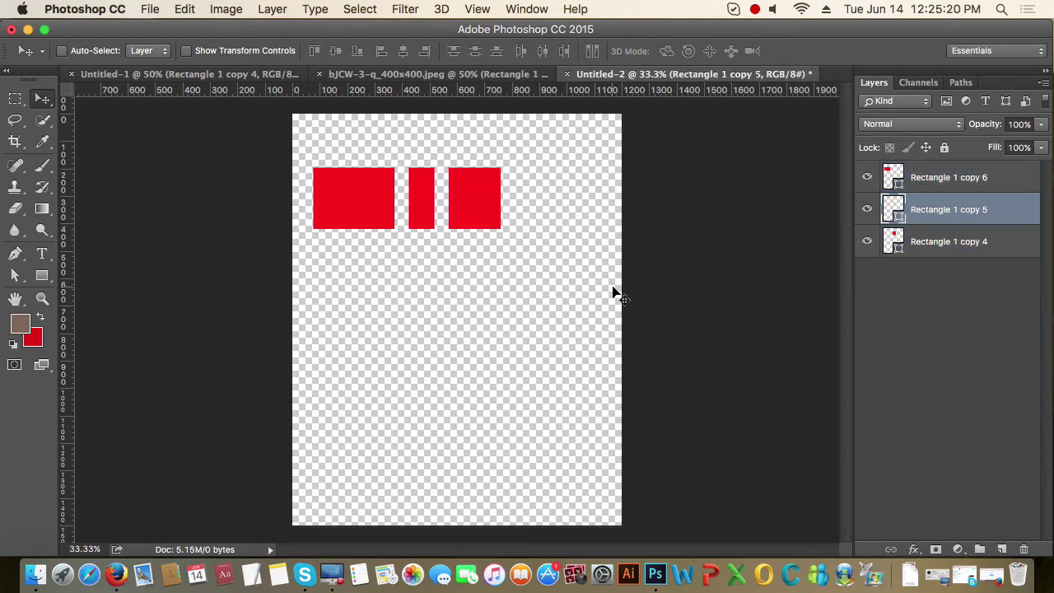
{"action": "key", "text": "a"}
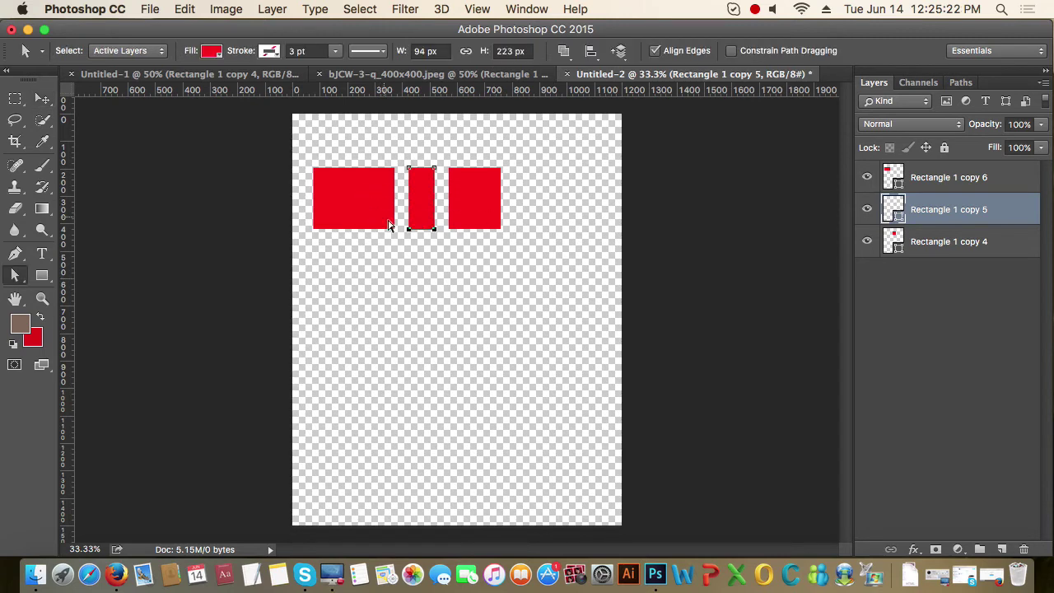
{"action": "left_click_drag", "start_coordinate": [436, 230], "coordinate": [431, 209]}
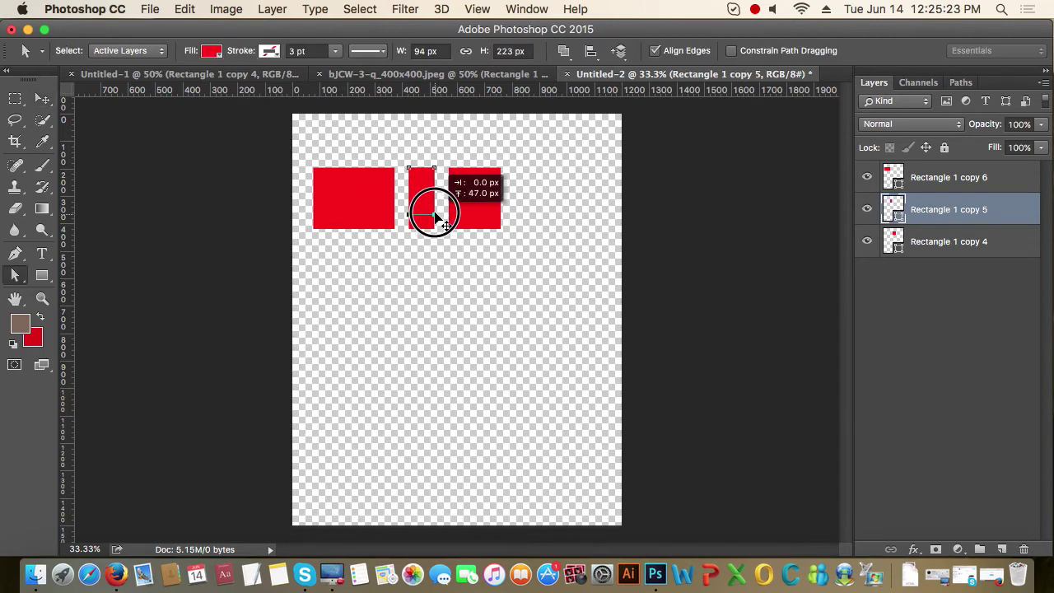
{"action": "left_click", "coordinate": [928, 242]}
{"action": "left_click_drag", "start_coordinate": [503, 231], "coordinate": [505, 267]}
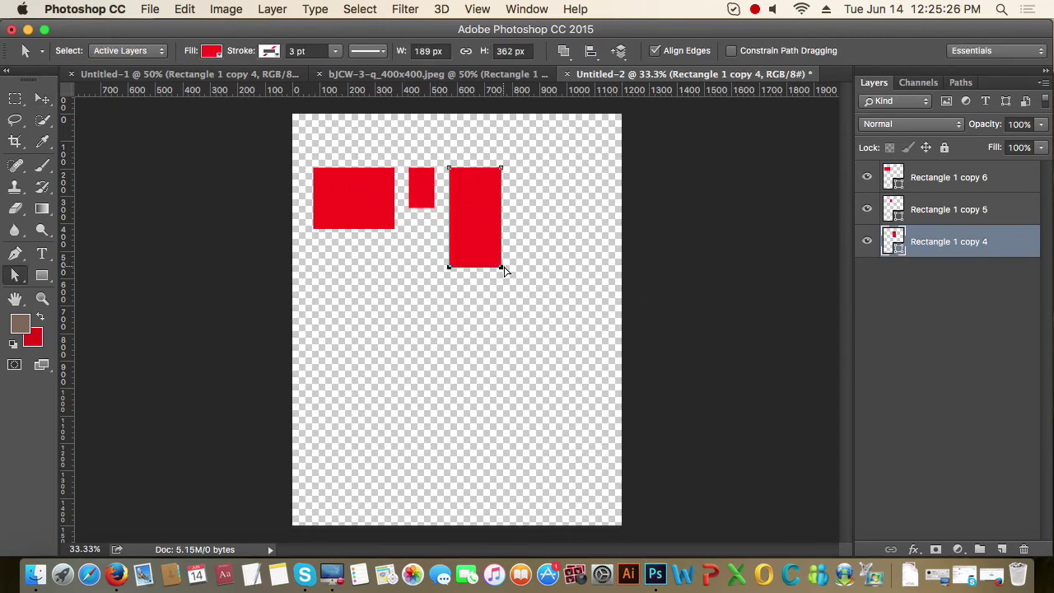
{"action": "left_click", "coordinate": [42, 99]}
{"action": "left_click", "coordinate": [963, 177], "text": "shift"}
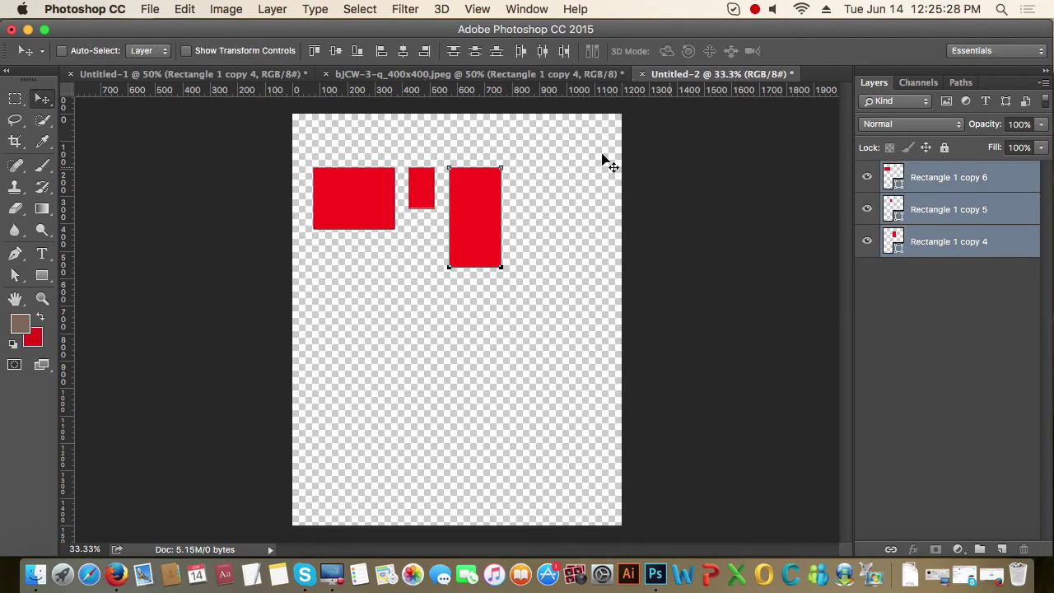
Step: Apply vertical-centre, top, then bottom-edge alignment, and reselect all three rectangle layers
{"action": "left_click", "coordinate": [335, 51]}
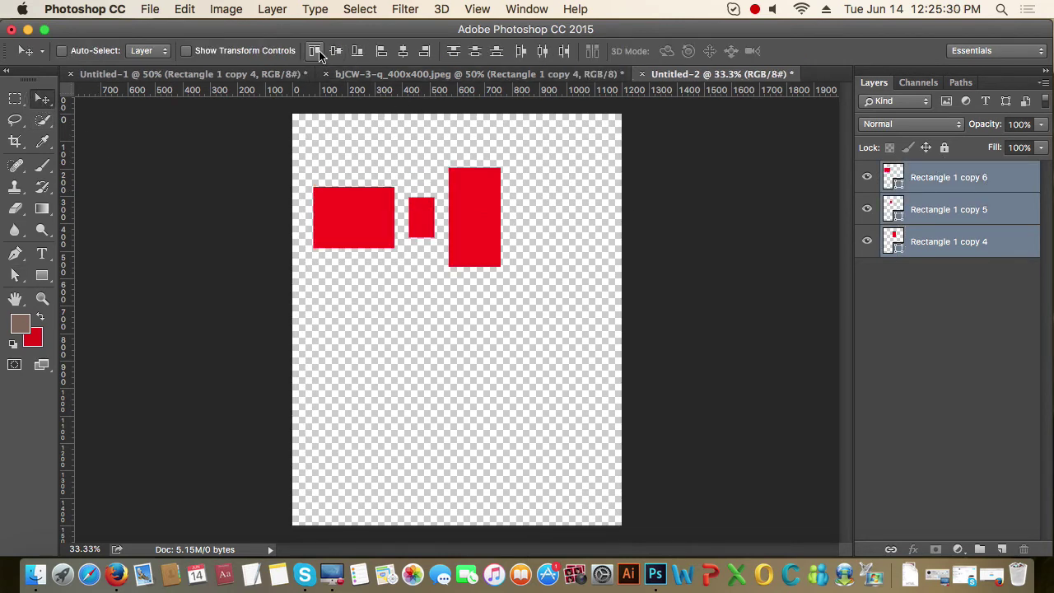
{"action": "left_click", "coordinate": [315, 51]}
{"action": "left_click", "coordinate": [357, 51]}
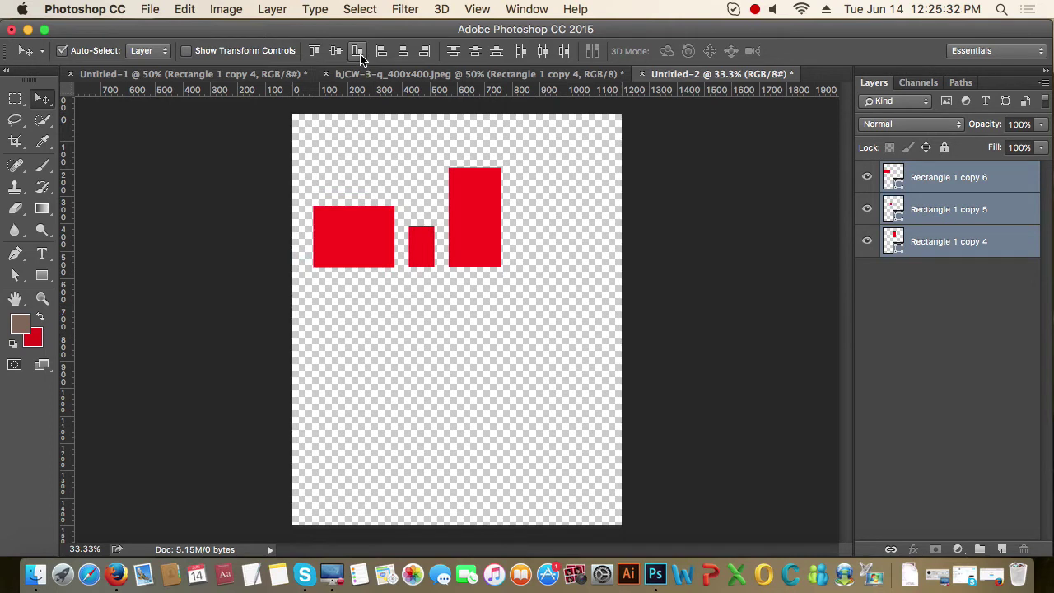
{"action": "left_click", "coordinate": [951, 244]}
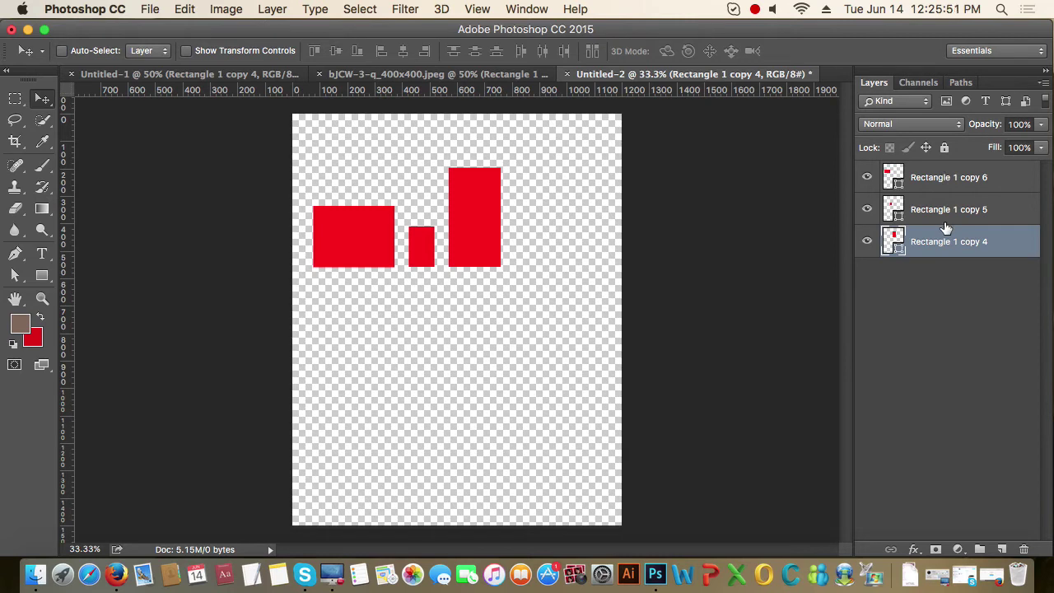
{"action": "left_click", "coordinate": [953, 181], "text": "super"}
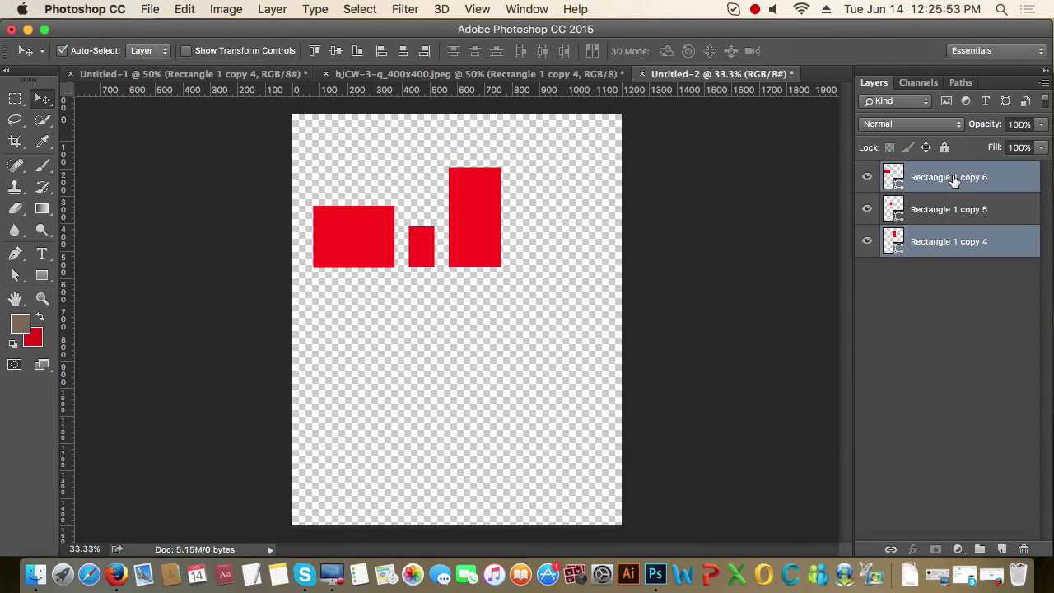
{"action": "left_click", "coordinate": [961, 244]}
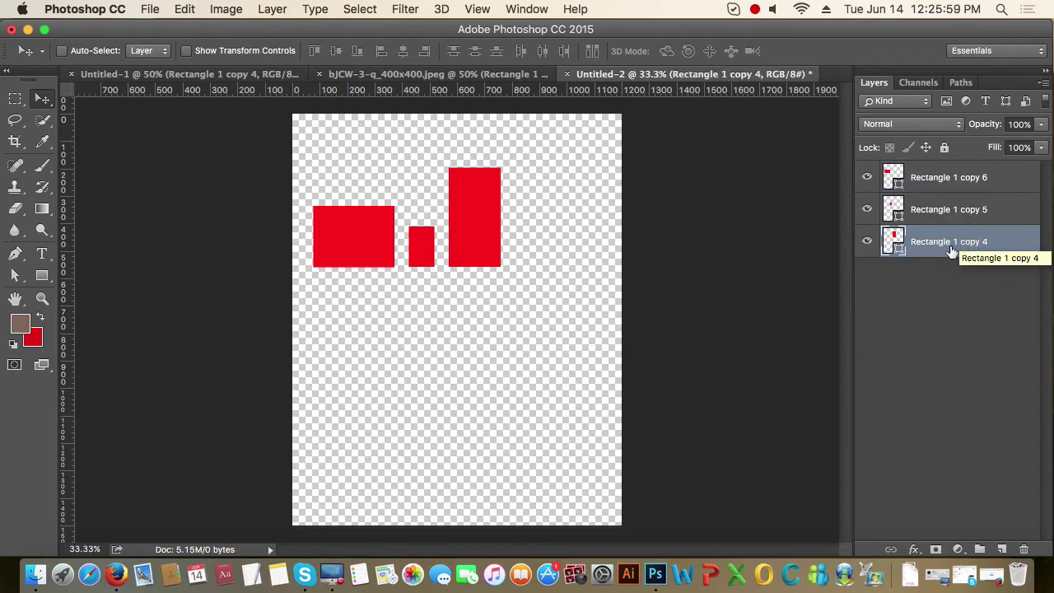
{"action": "left_click", "coordinate": [954, 177]}
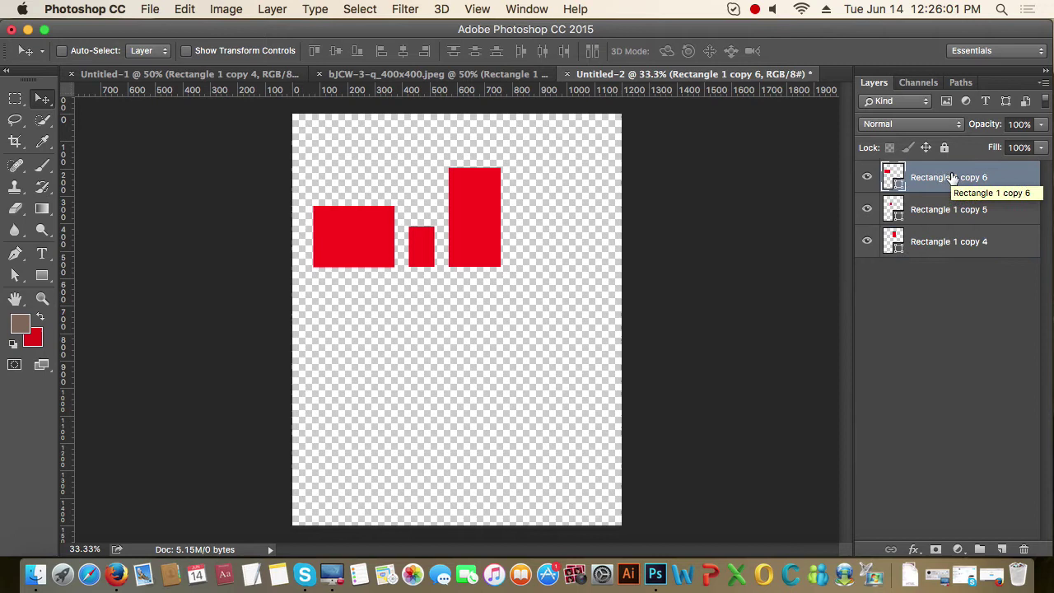
{"action": "left_click", "coordinate": [965, 244], "text": "shift"}
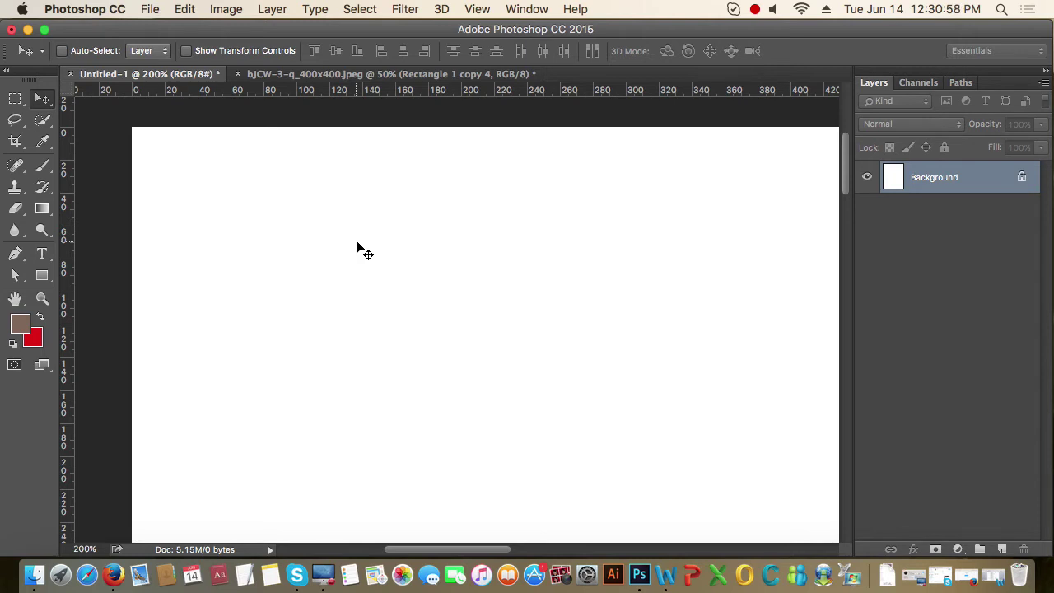
Step: Type the headline 'Headline text will here' and drag it into place near the page top
{"action": "left_click", "coordinate": [42, 254]}
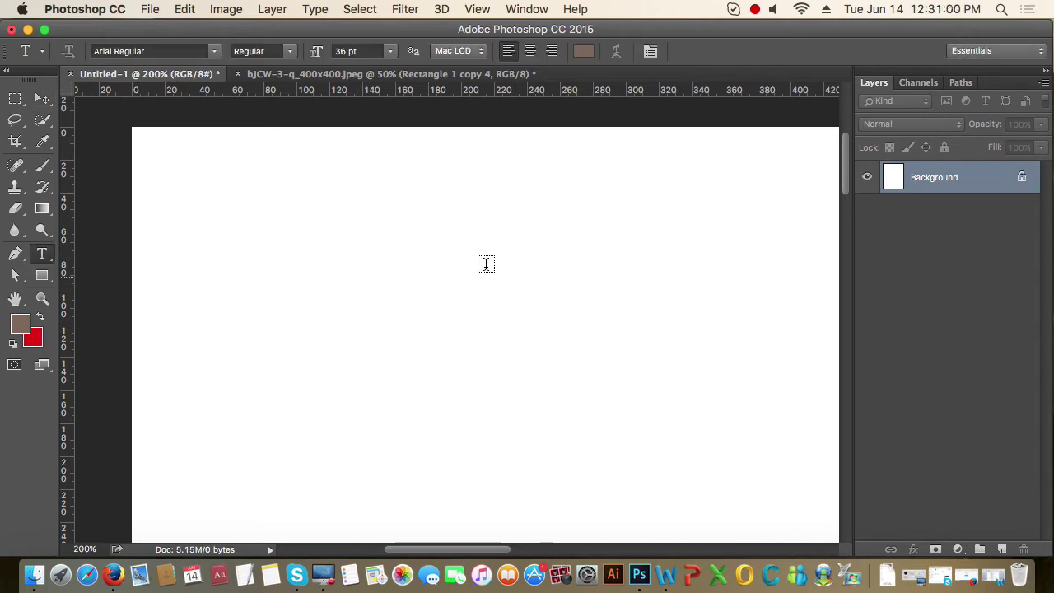
{"action": "left_click", "coordinate": [336, 246]}
{"action": "type", "text": "H"}
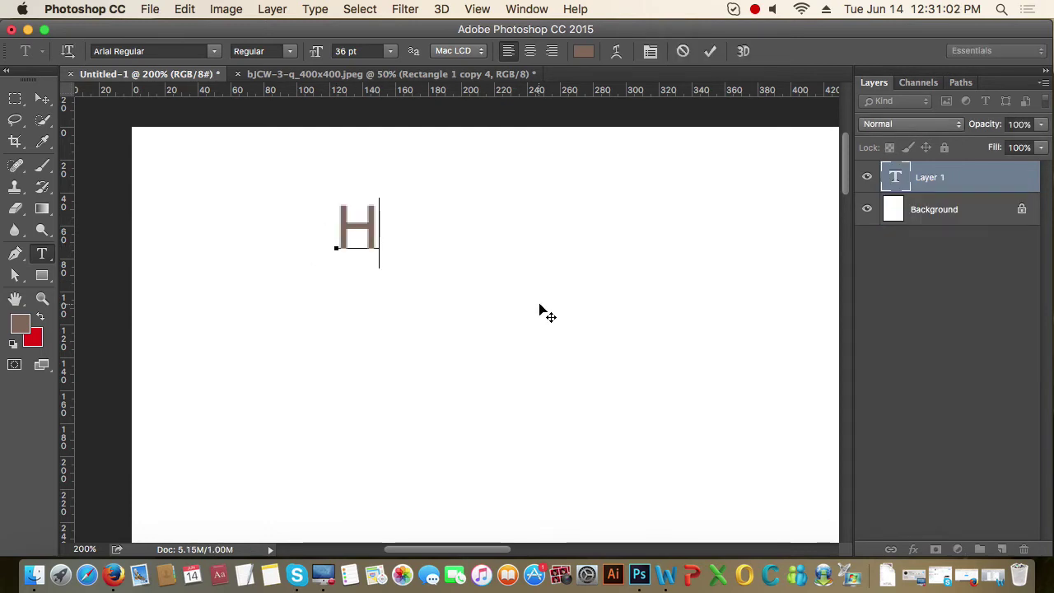
{"action": "type", "text": "eadline"}
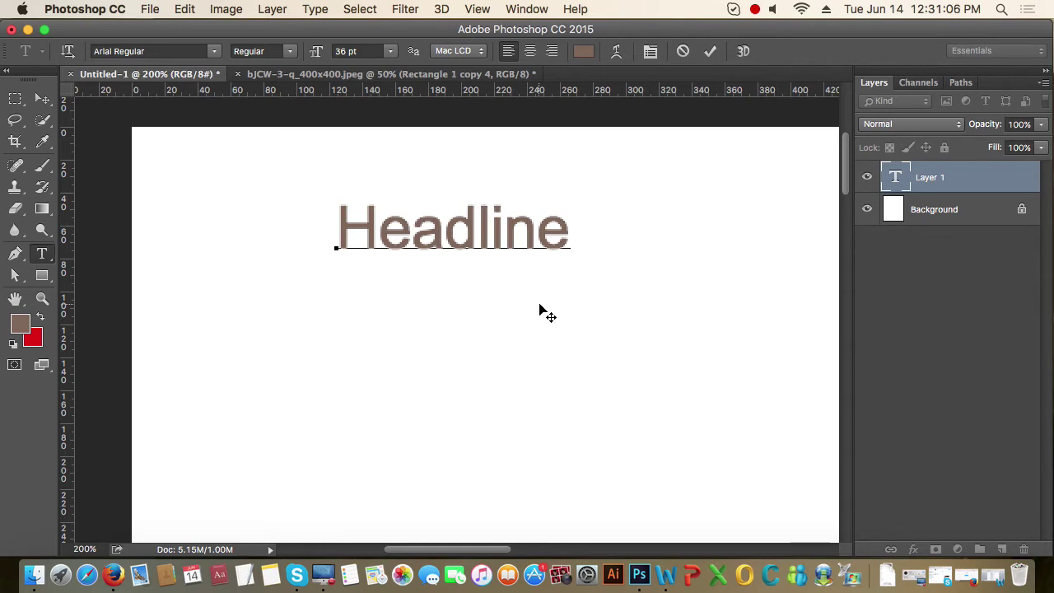
{"action": "type", "text": " text w"}
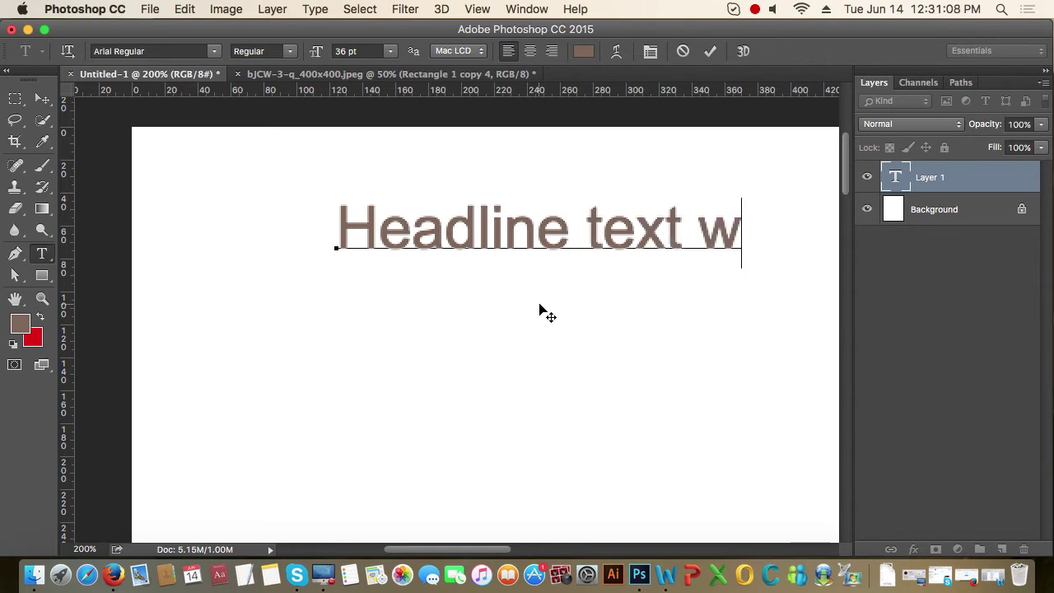
{"action": "type", "text": "ill he"}
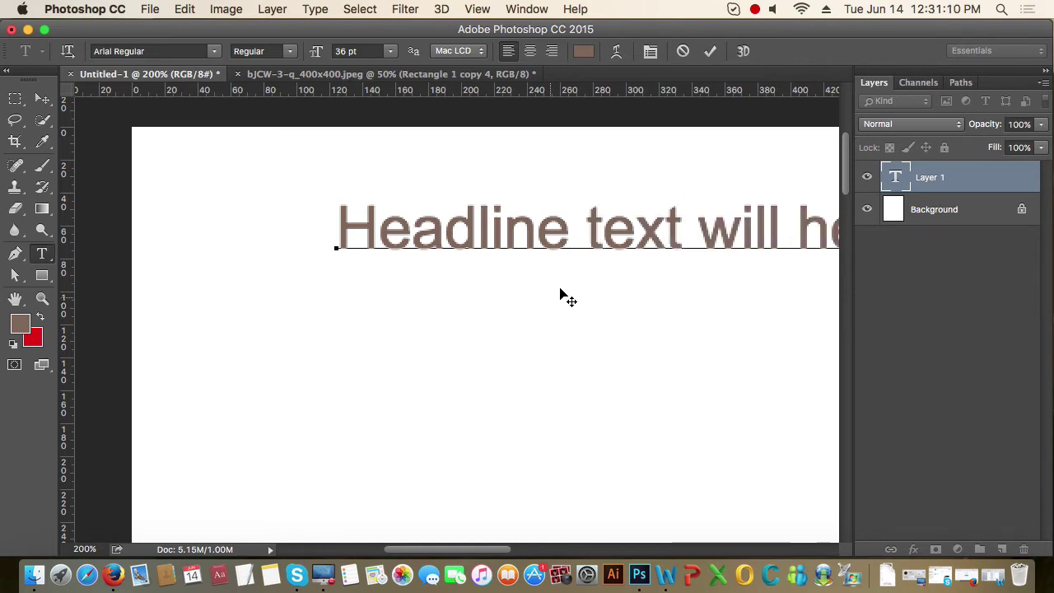
{"action": "key", "text": "ctrl+Return"}
{"action": "left_click_drag", "start_coordinate": [600, 228], "coordinate": [444, 249]}
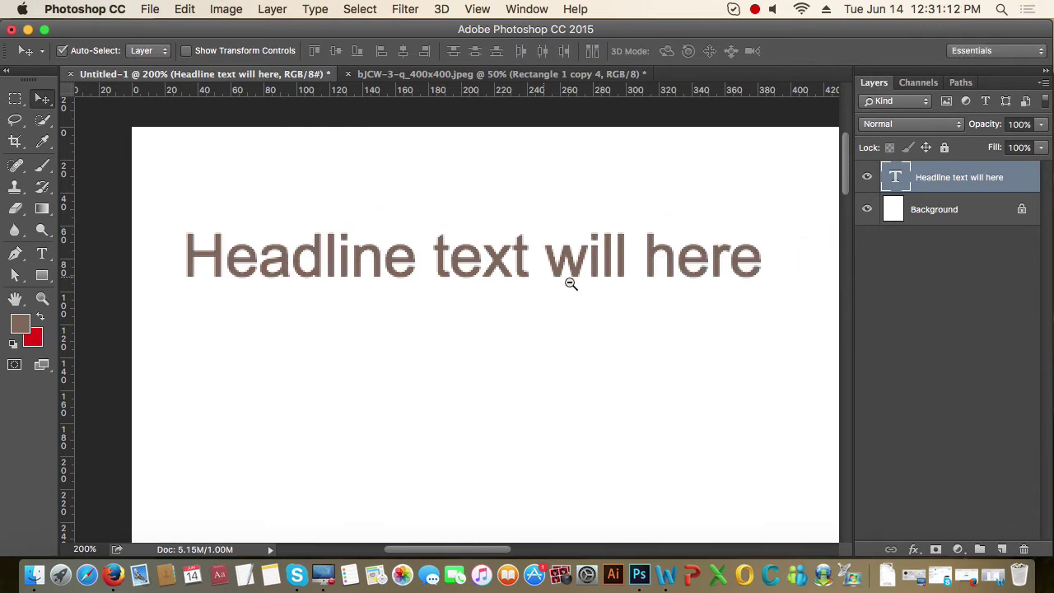
{"action": "scroll", "coordinate": [567, 277], "scroll_direction": "down", "scroll_amount": 2}
{"action": "mouse_move", "coordinate": [543, 322]}
{"action": "left_mouse_down"}
{"action": "mouse_move", "coordinate": [464, 262]}
{"action": "mouse_move", "coordinate": [495, 265]}
{"action": "left_mouse_up"}
{"action": "mouse_move", "coordinate": [500, 313]}
{"action": "left_mouse_down"}
{"action": "mouse_move", "coordinate": [494, 270]}
{"action": "mouse_move", "coordinate": [508, 263]}
{"action": "left_mouse_up"}
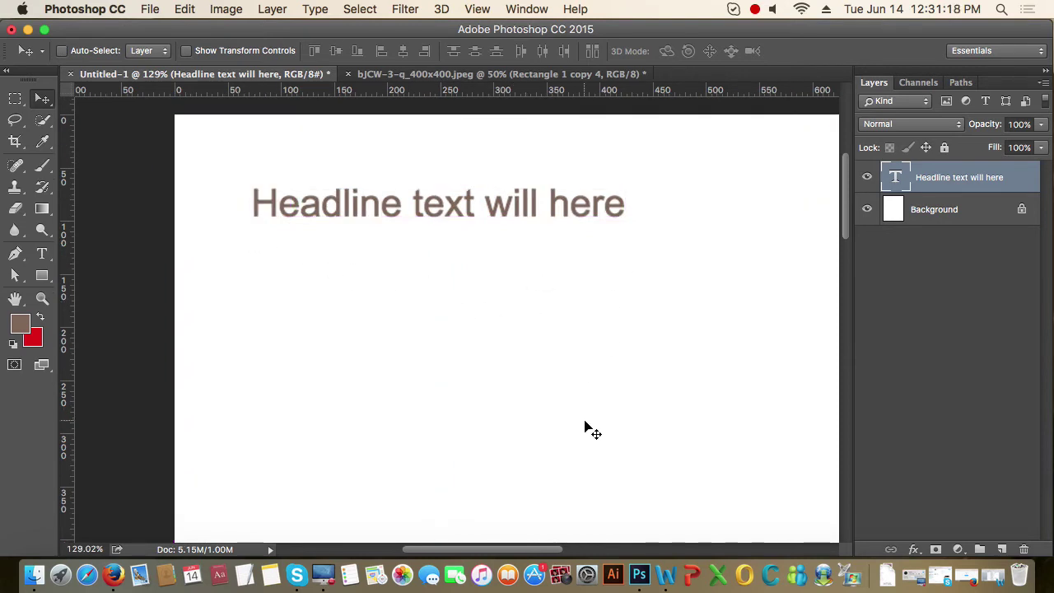
Step: Draw a large rectangle below the headline
{"action": "left_click", "coordinate": [42, 275]}
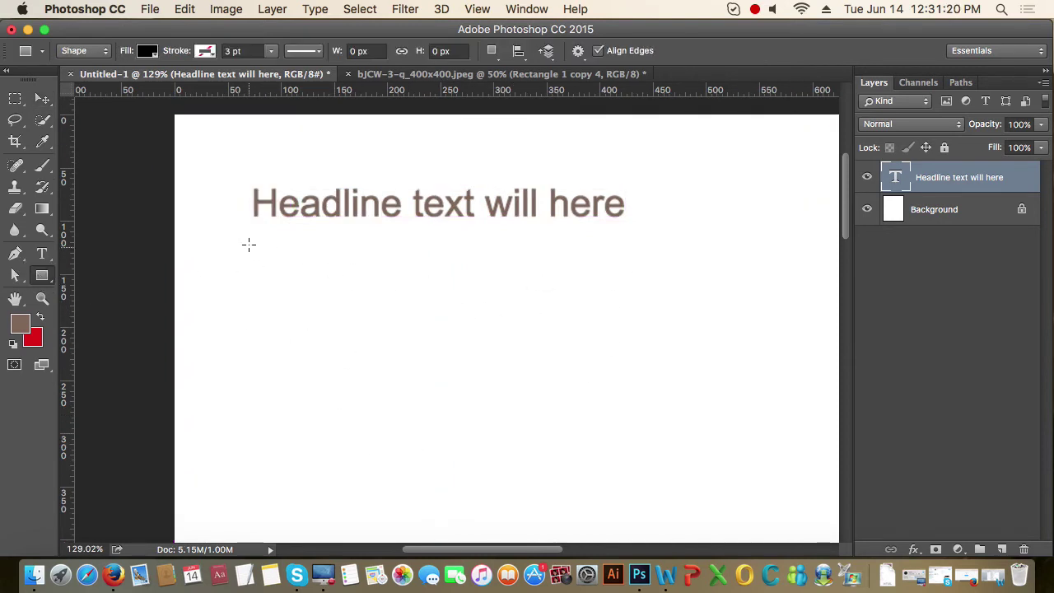
{"action": "mouse_move", "coordinate": [253, 235]}
{"action": "left_mouse_down"}
{"action": "mouse_move", "coordinate": [627, 493]}
{"action": "mouse_move", "coordinate": [680, 496]}
{"action": "mouse_move", "coordinate": [599, 492]}
{"action": "mouse_move", "coordinate": [585, 466]}
{"action": "mouse_move", "coordinate": [604, 437]}
{"action": "mouse_move", "coordinate": [661, 494]}
{"action": "left_mouse_up"}
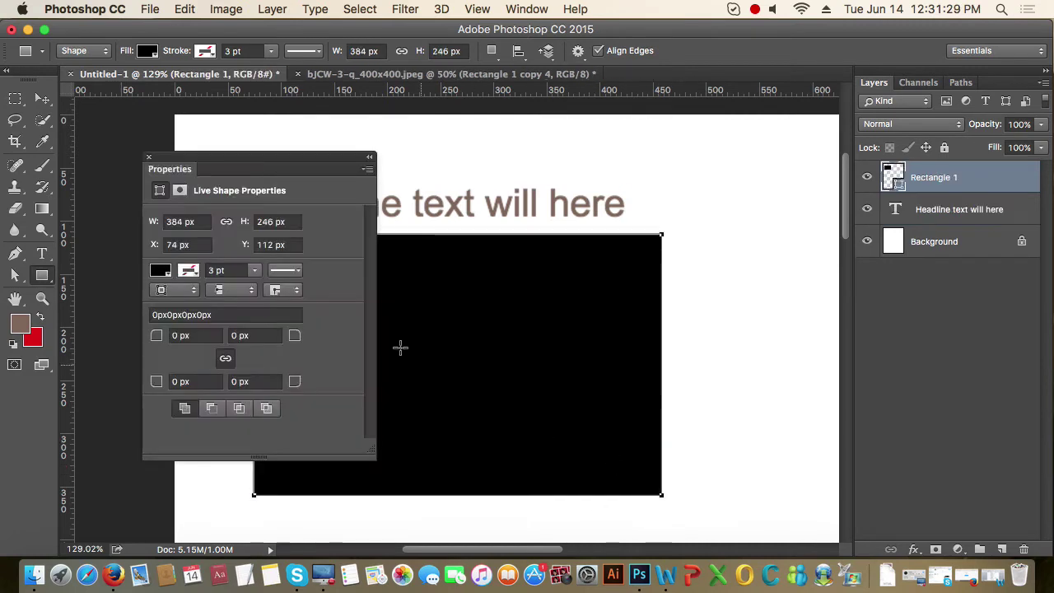
{"action": "left_click", "coordinate": [149, 158]}
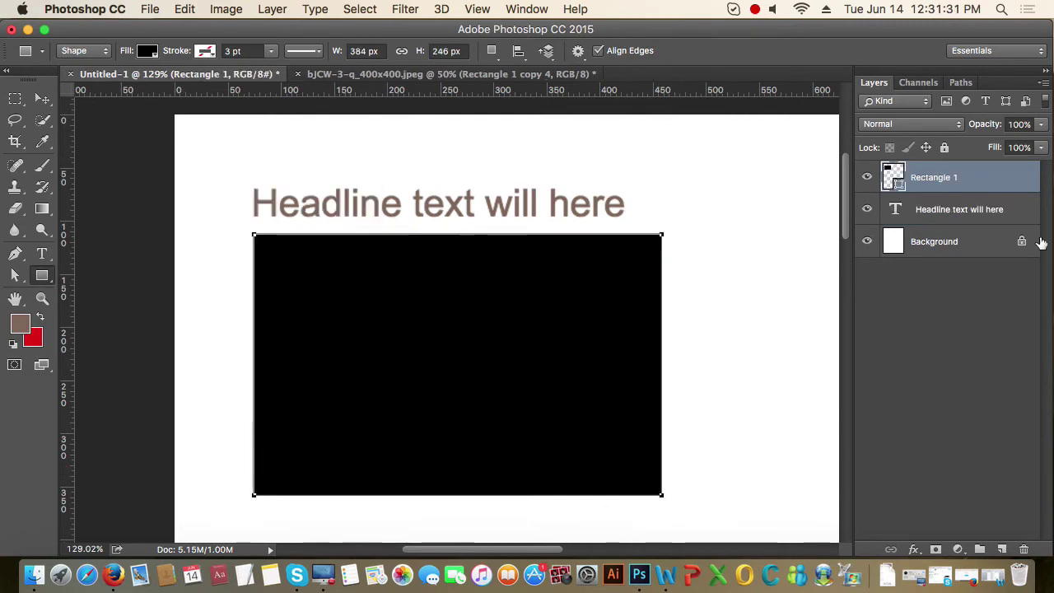
Step: Set Rectangle 1's fill colour to light grey #c6c6c6
{"action": "double_click", "coordinate": [894, 176]}
{"action": "left_click", "coordinate": [529, 223]}
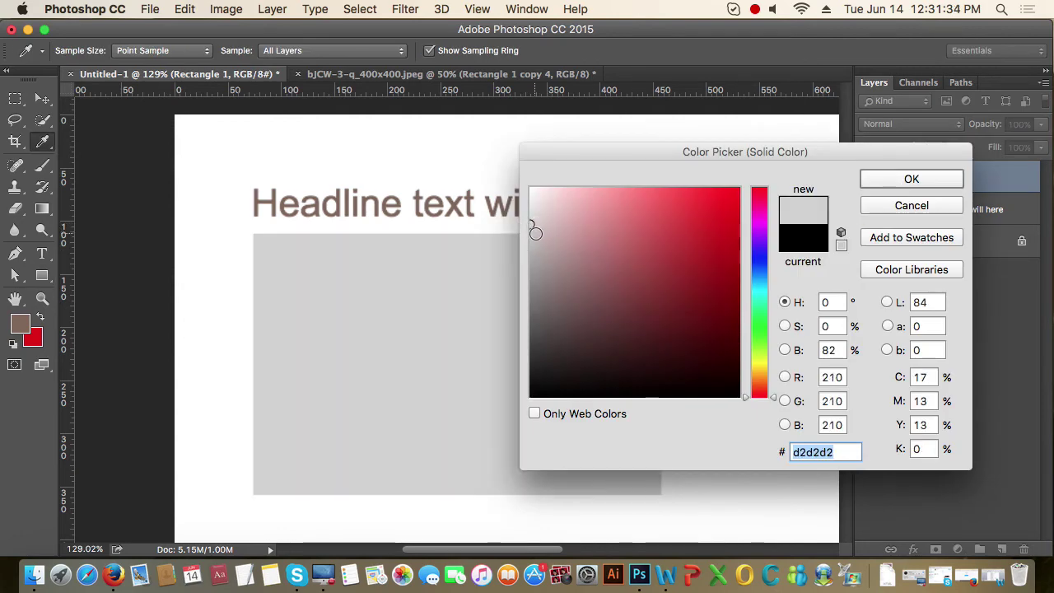
{"action": "left_click", "coordinate": [530, 235]}
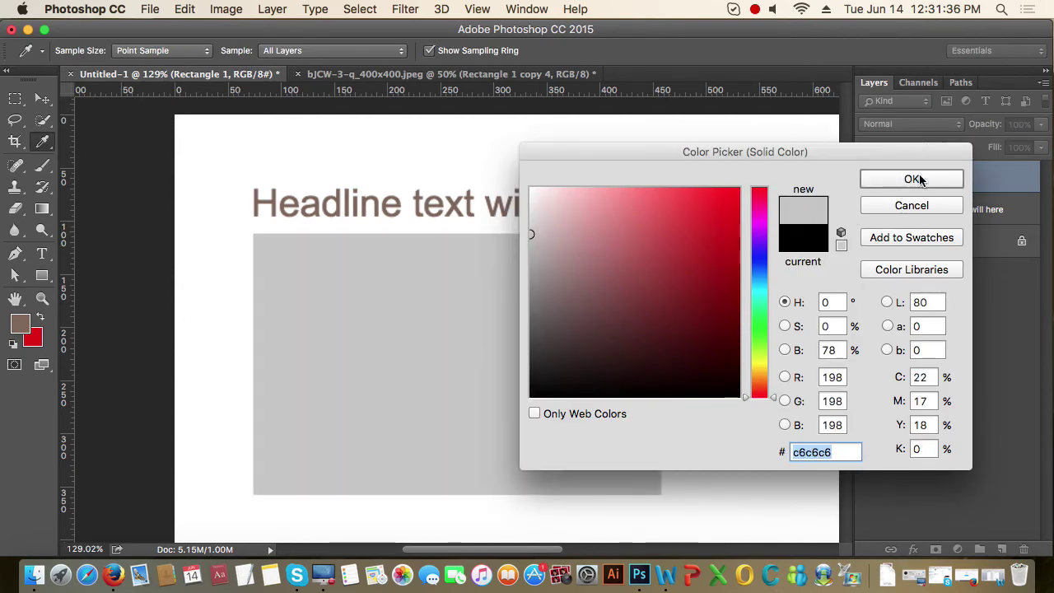
{"action": "left_click", "coordinate": [912, 179]}
{"action": "left_click", "coordinate": [42, 99]}
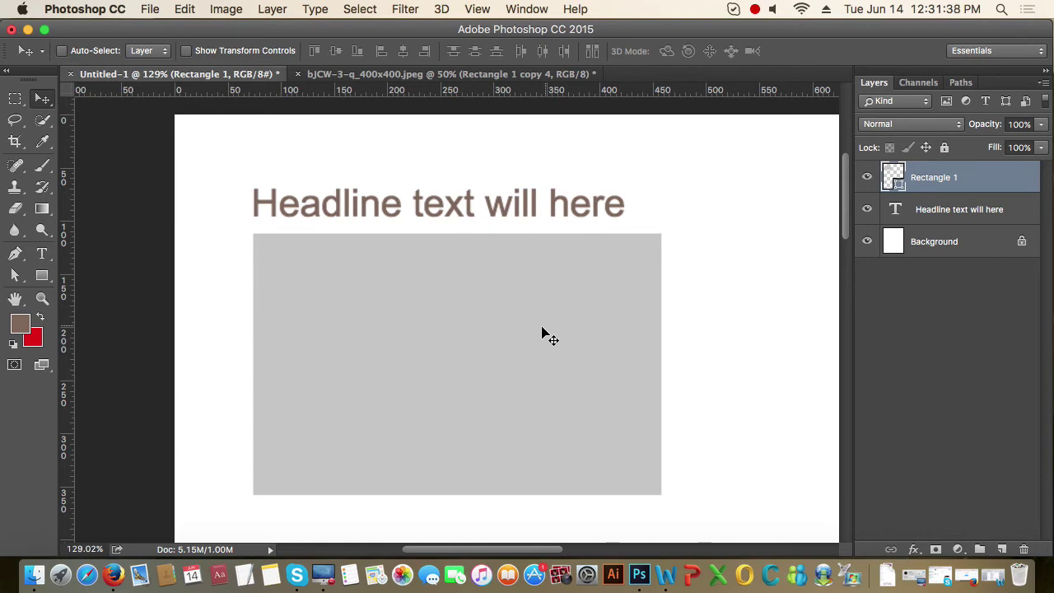
Step: Draw a paragraph text box below the grey rectangle and fill it with Lorem Ipsum text
{"action": "left_click_drag", "start_coordinate": [508, 349], "coordinate": [512, 297]}
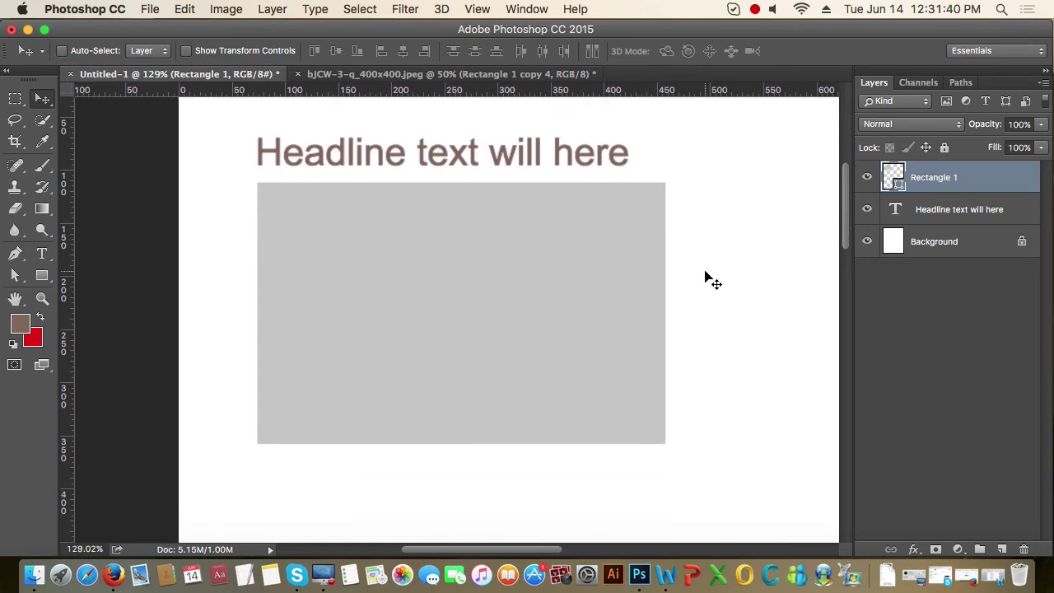
{"action": "left_click_drag", "start_coordinate": [569, 345], "coordinate": [565, 165]}
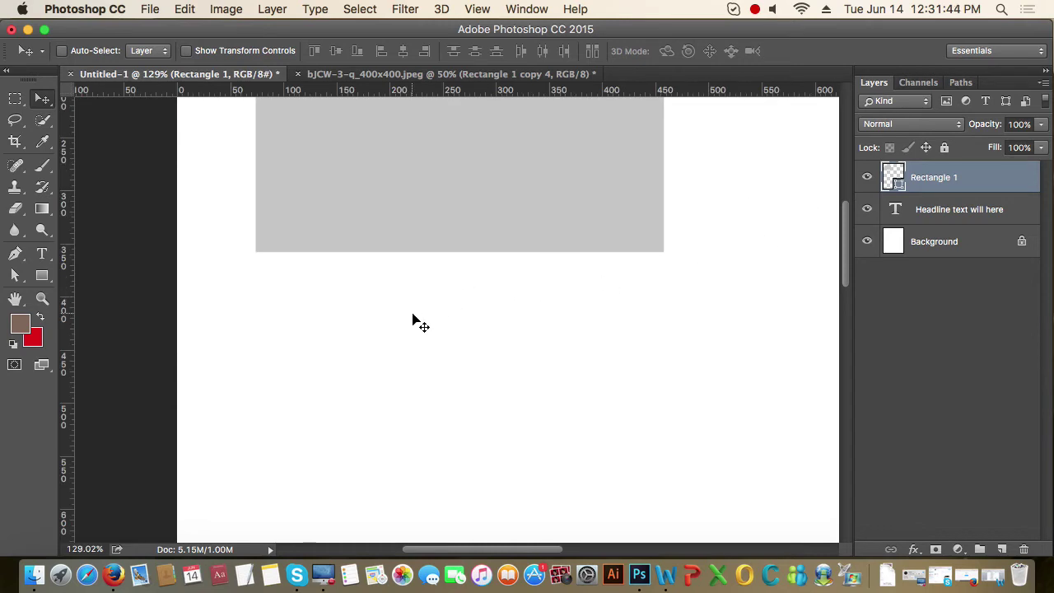
{"action": "key", "text": "t"}
{"action": "mouse_move", "coordinate": [257, 283]}
{"action": "left_mouse_down"}
{"action": "mouse_move", "coordinate": [673, 479]}
{"action": "mouse_move", "coordinate": [664, 483]}
{"action": "left_mouse_up"}
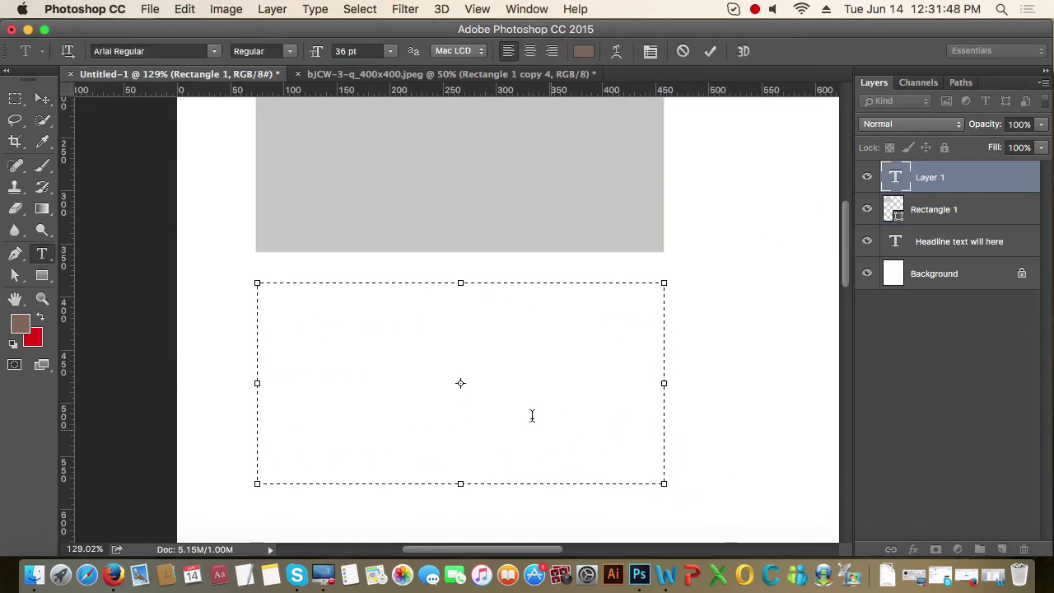
{"action": "left_click", "coordinate": [317, 9]}
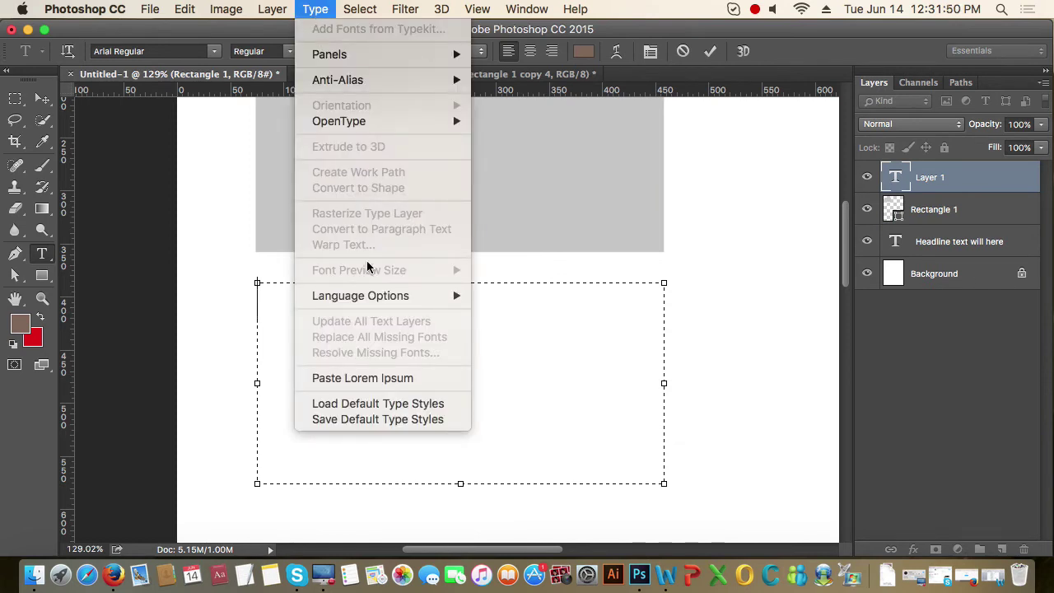
{"action": "left_click", "coordinate": [377, 379]}
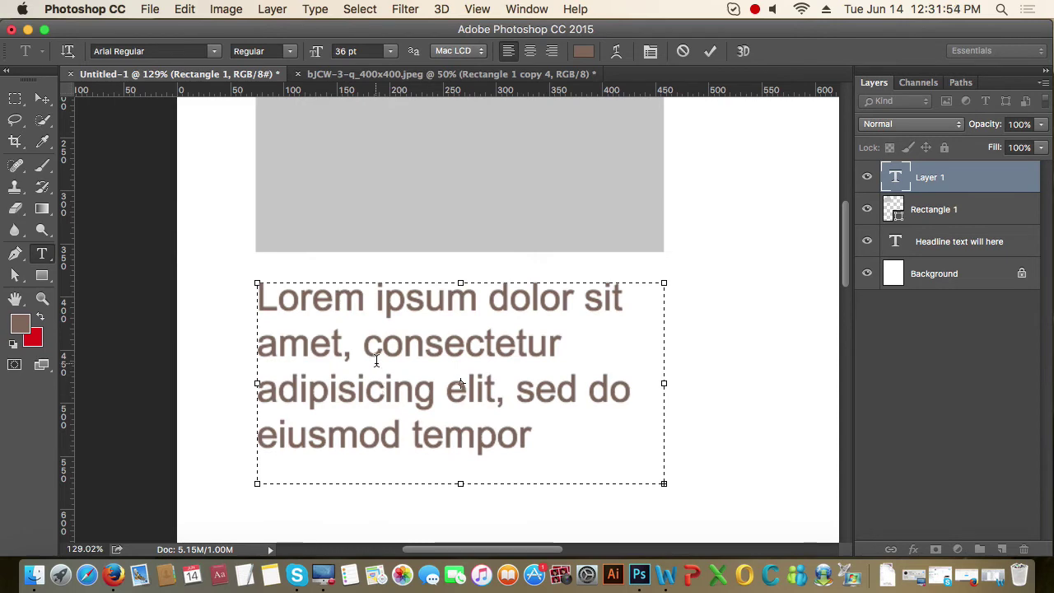
Step: Set the whole paragraph to 14 pt size with 21 pt leading
{"action": "key", "text": "super+a"}
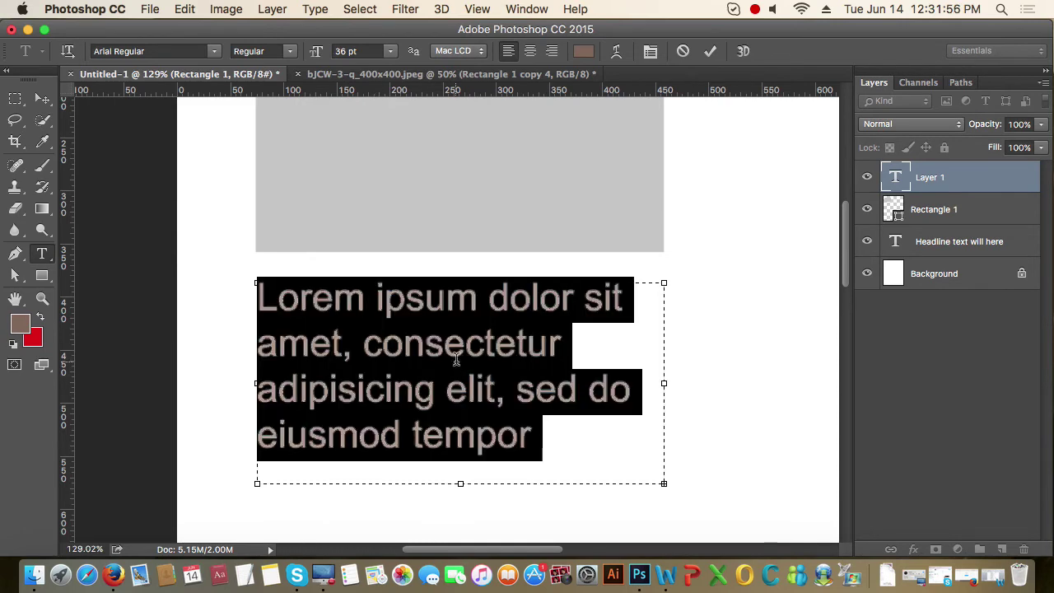
{"action": "left_click", "coordinate": [368, 51]}
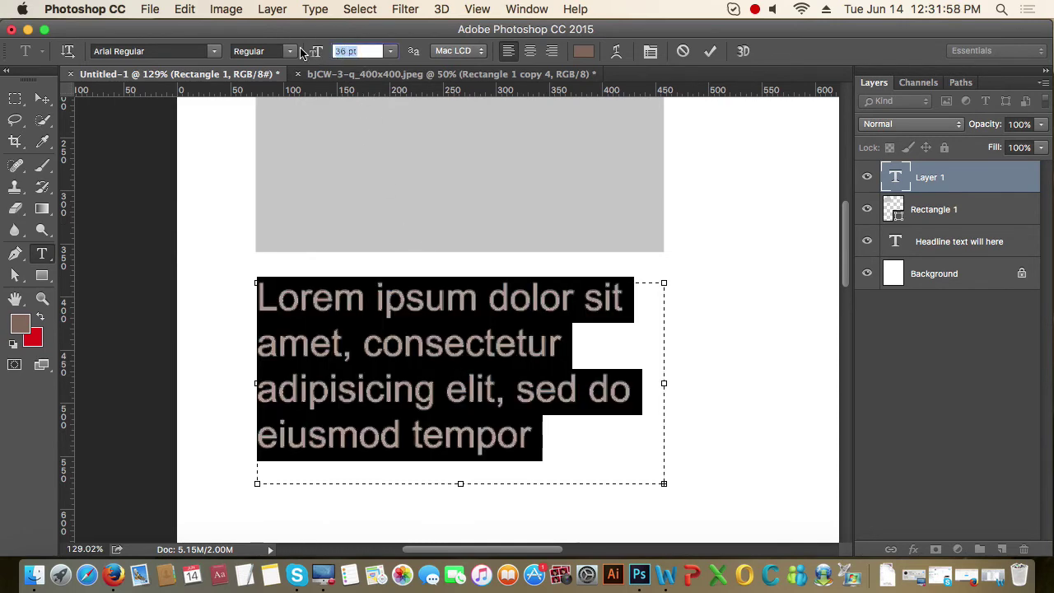
{"action": "type", "text": "14"}
{"action": "key", "text": "Return"}
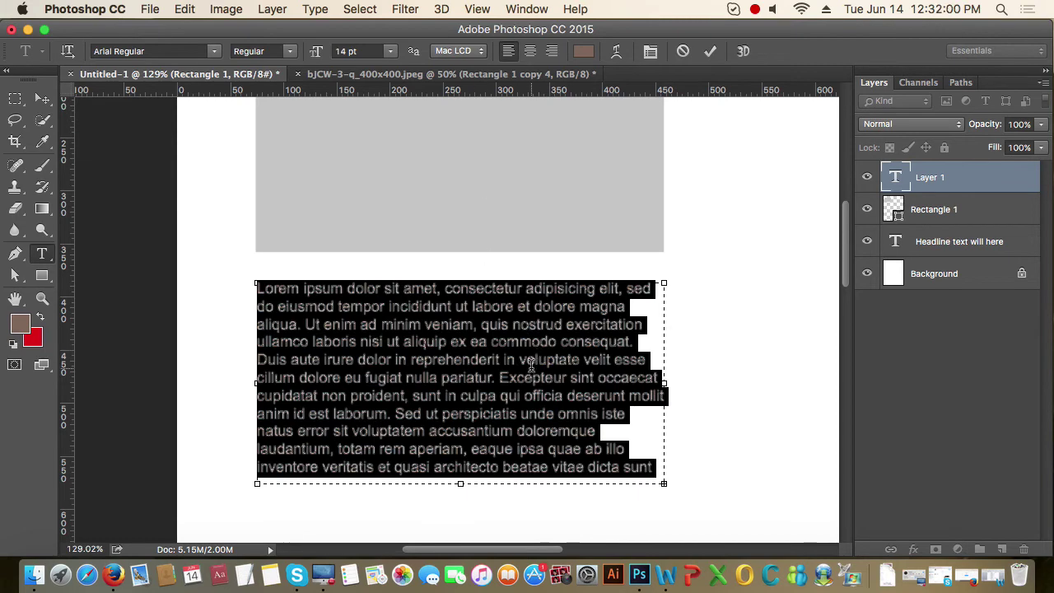
{"action": "key", "text": "ctrl+t"}
{"action": "left_click", "coordinate": [769, 315]}
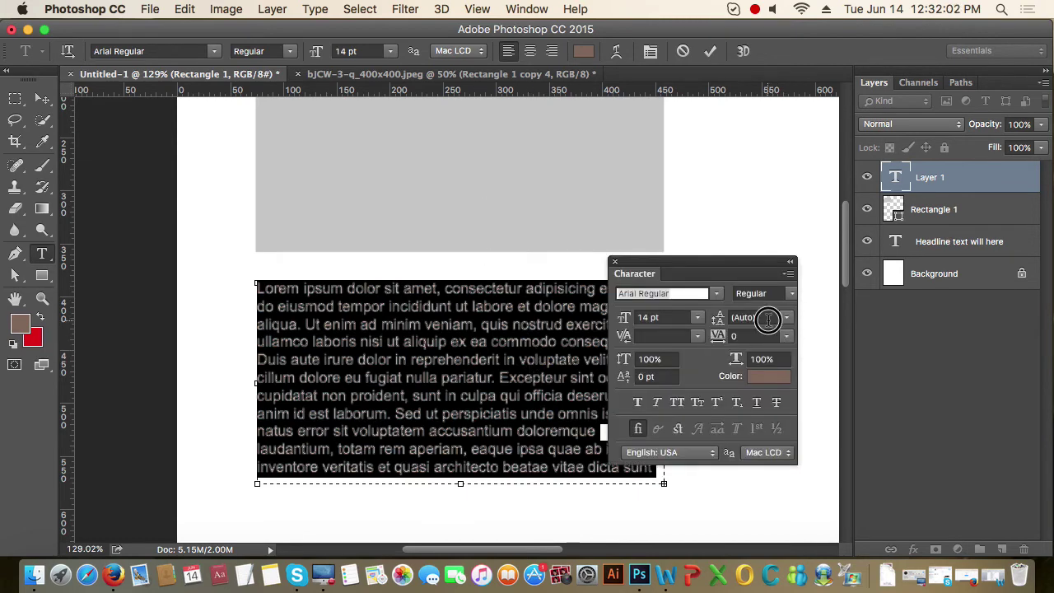
{"action": "type", "text": "21"}
{"action": "key", "text": "Return"}
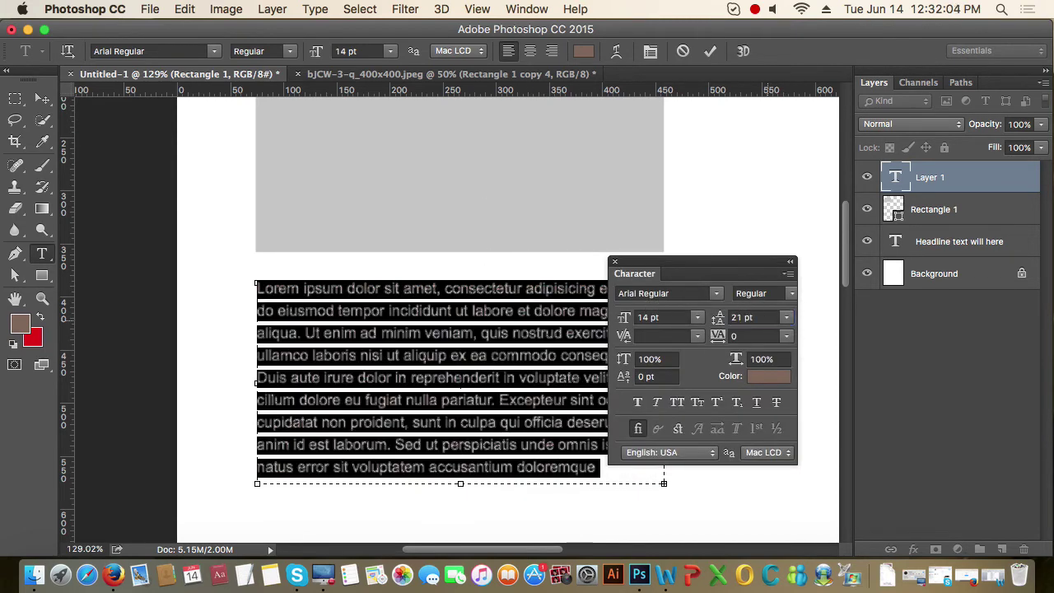
{"action": "left_click", "coordinate": [614, 261]}
Step: Colour the paragraph text dark grey #414140 and commit the edit
{"action": "left_click", "coordinate": [583, 52]}
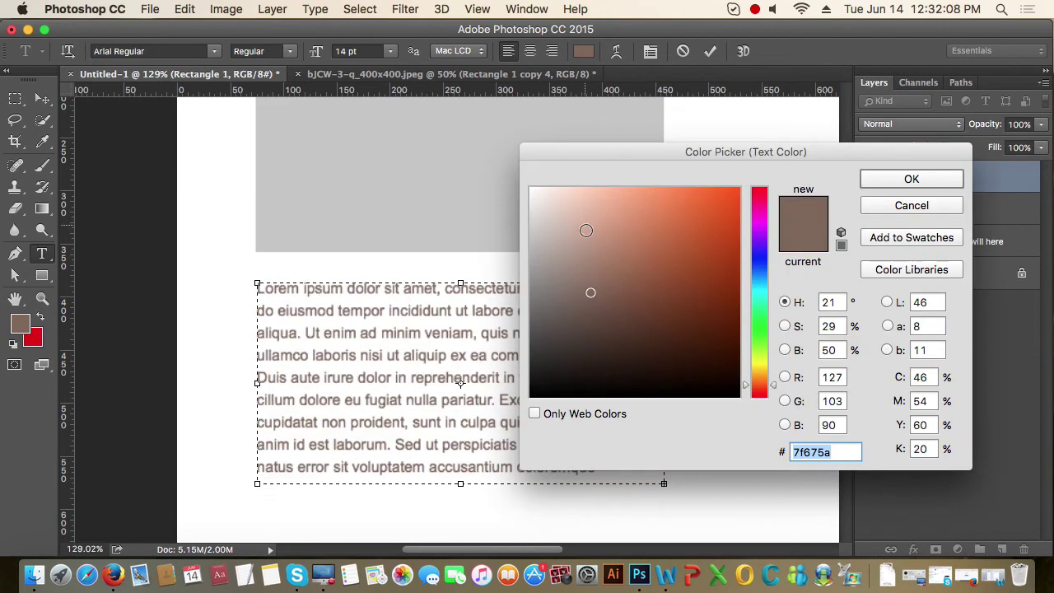
{"action": "left_click_drag", "start_coordinate": [623, 289], "coordinate": [757, 446]}
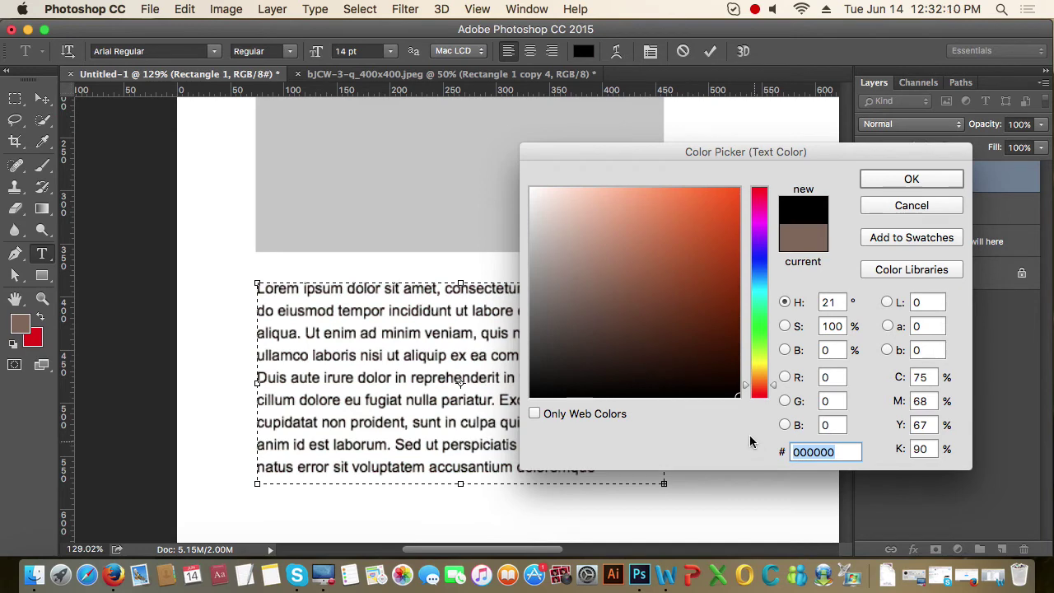
{"action": "left_click", "coordinate": [534, 343]}
{"action": "left_click_drag", "start_coordinate": [534, 344], "coordinate": [533, 343]}
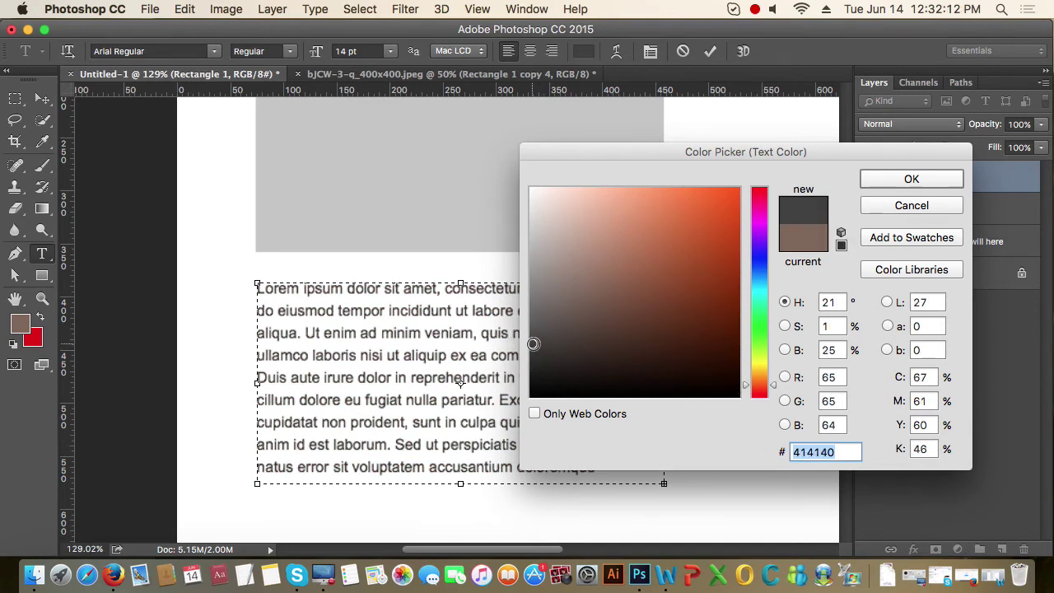
{"action": "left_click", "coordinate": [878, 178]}
{"action": "left_click", "coordinate": [42, 98]}
Step: Move the headline layer to the top of the Layers stack
{"action": "scroll", "coordinate": [335, 299], "scroll_direction": "up", "scroll_amount": 5}
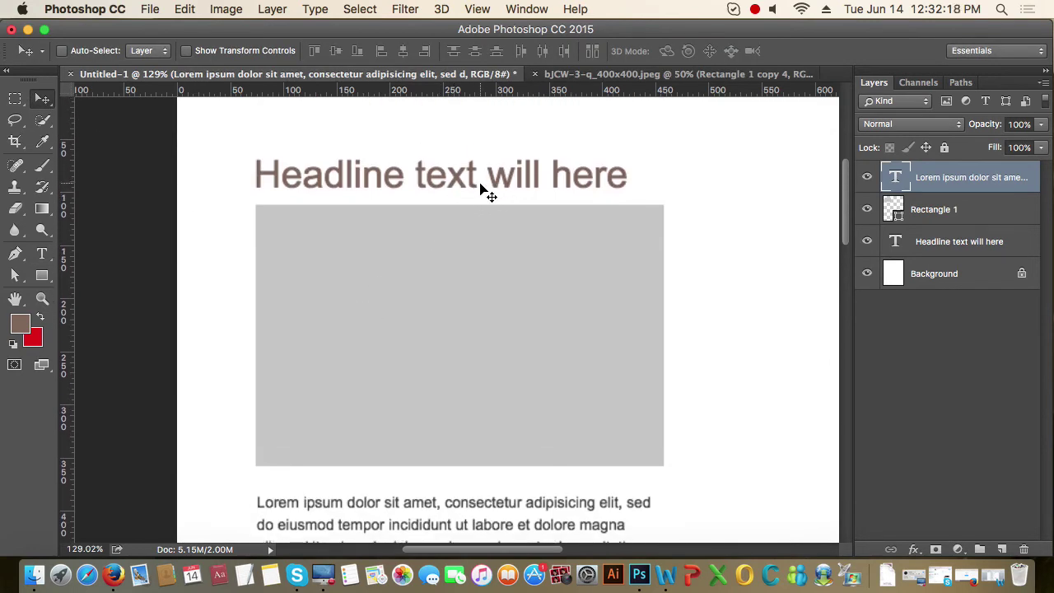
{"action": "scroll", "coordinate": [478, 266], "scroll_direction": "down", "scroll_amount": 2}
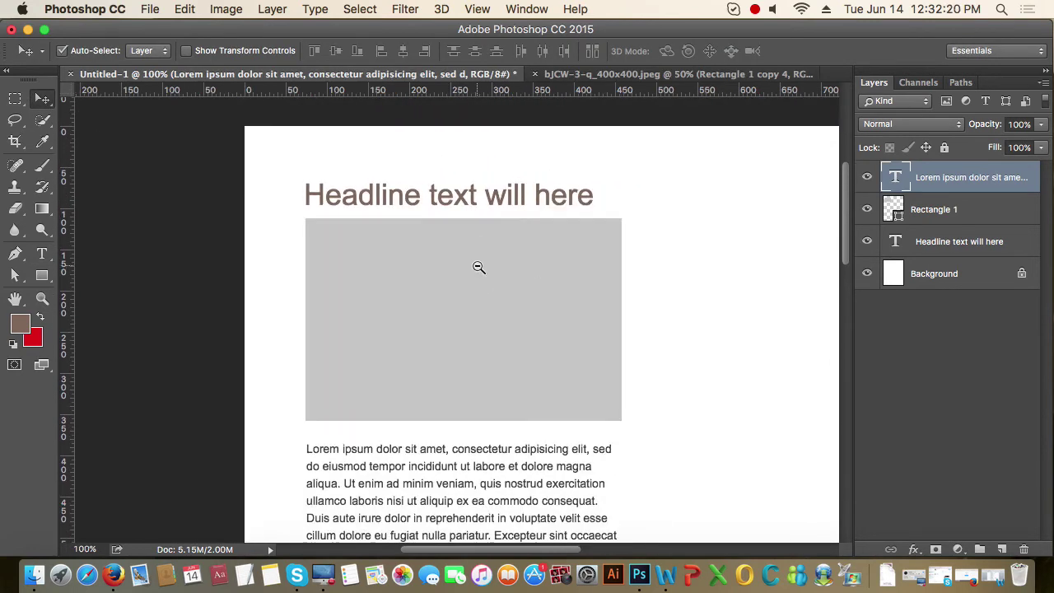
{"action": "left_click_drag", "start_coordinate": [528, 302], "coordinate": [512, 231]}
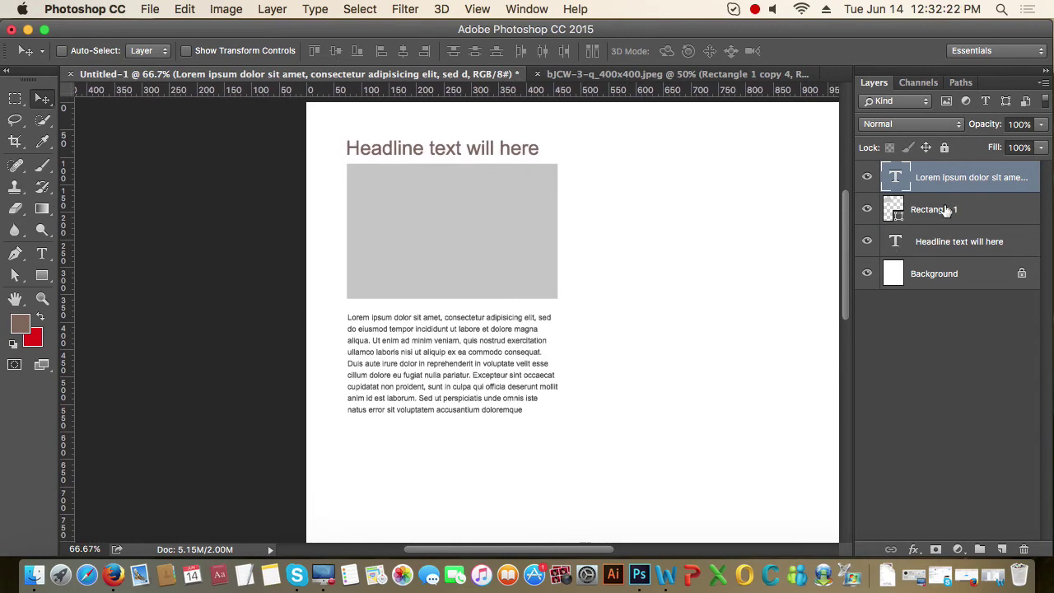
{"action": "left_click", "coordinate": [950, 244]}
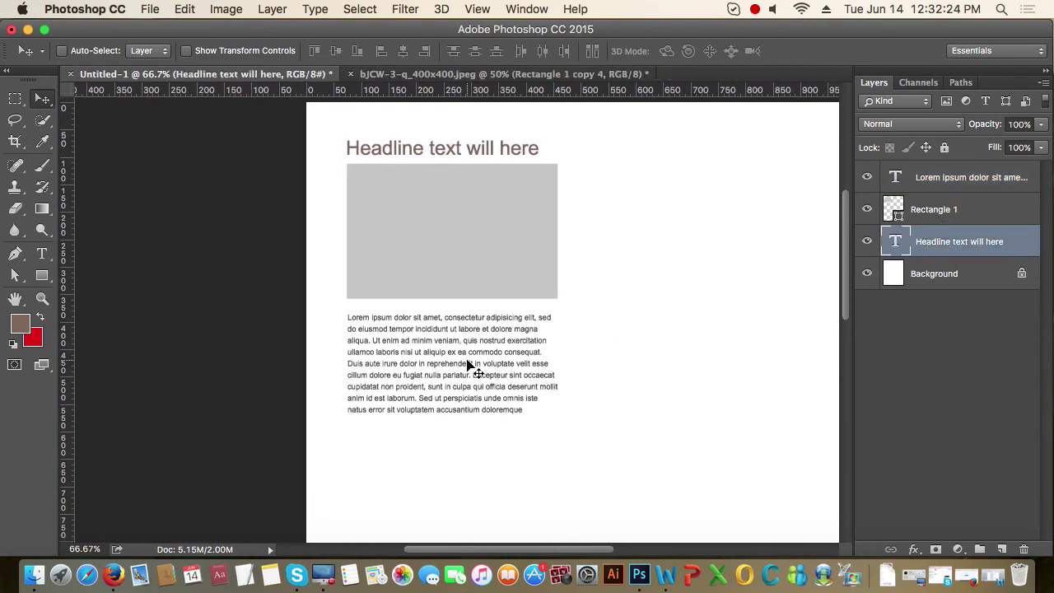
{"action": "mouse_move", "coordinate": [470, 364]}
{"action": "left_mouse_down"}
{"action": "mouse_move", "coordinate": [527, 383]}
{"action": "mouse_move", "coordinate": [807, 318]}
{"action": "left_mouse_up"}
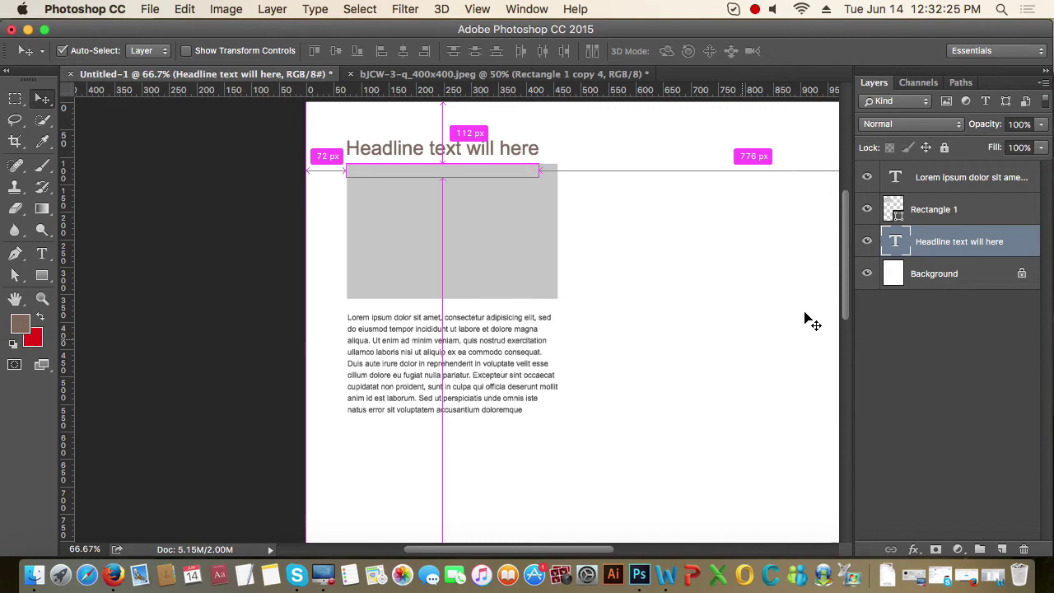
{"action": "mouse_move", "coordinate": [954, 244]}
{"action": "left_mouse_down"}
{"action": "mouse_move", "coordinate": [943, 198]}
{"action": "mouse_move", "coordinate": [967, 179]}
{"action": "mouse_move", "coordinate": [945, 235]}
{"action": "mouse_move", "coordinate": [952, 249]}
{"action": "left_mouse_up"}
Step: Drag the Lorem ipsum paragraph further down below the grey rectangle
{"action": "double_click", "coordinate": [963, 177]}
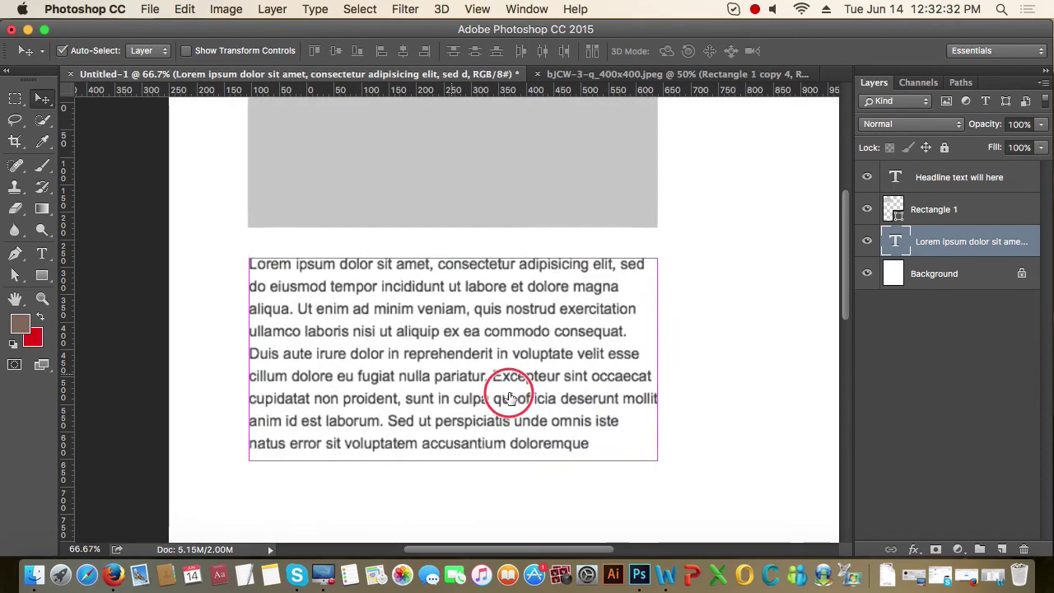
{"action": "scroll", "coordinate": [461, 374], "scroll_direction": "up", "scroll_amount": 5}
{"action": "left_click_drag", "start_coordinate": [489, 350], "coordinate": [488, 401]}
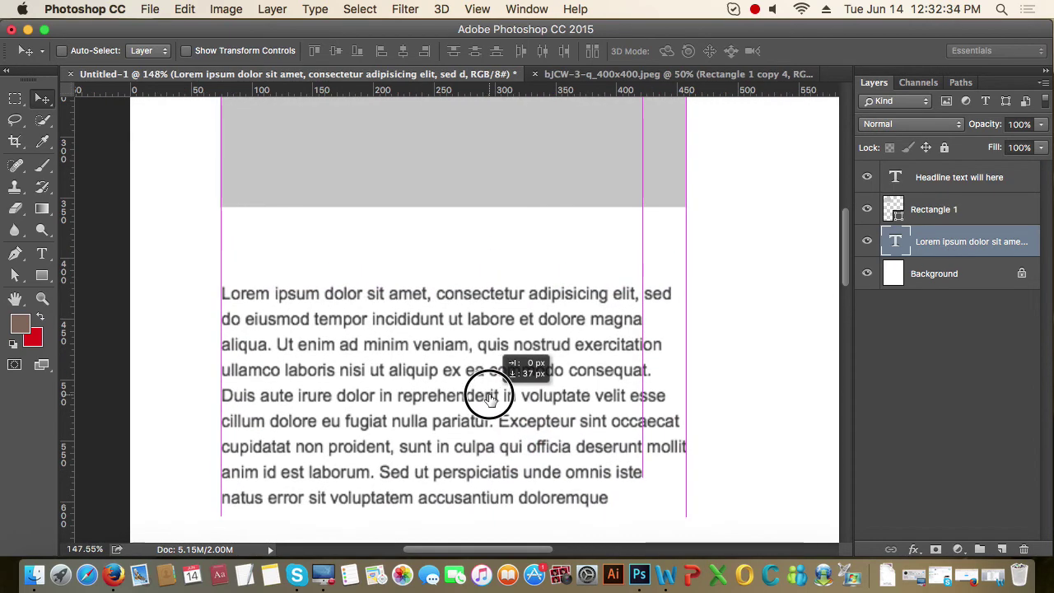
{"action": "scroll", "coordinate": [358, 308], "scroll_direction": "up", "scroll_amount": 3}
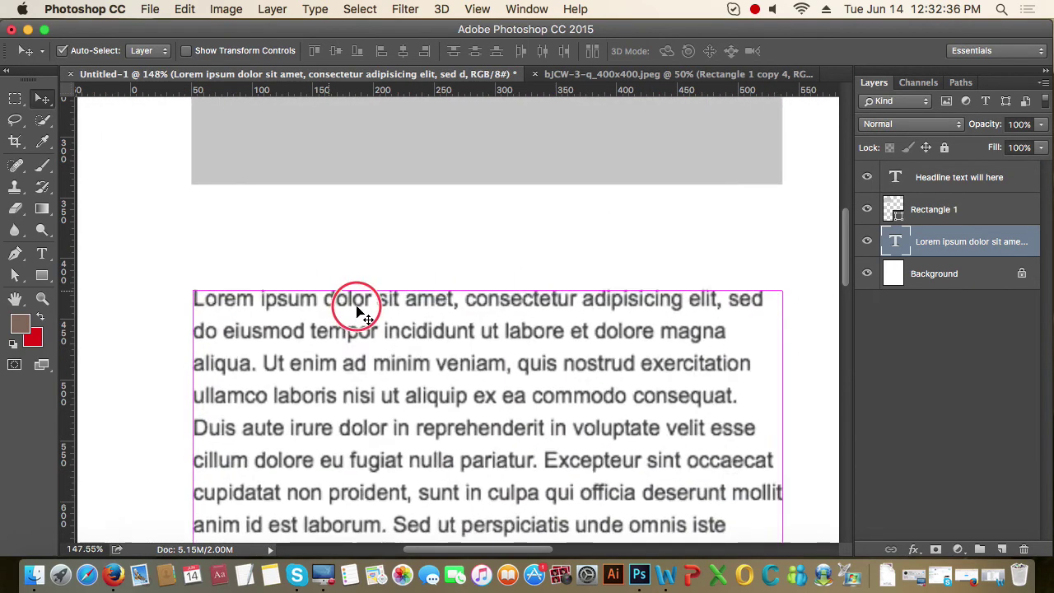
Step: Type 'Post by Admin |' as a new text line above the Lorem ipsum paragraph
{"action": "key", "text": "t"}
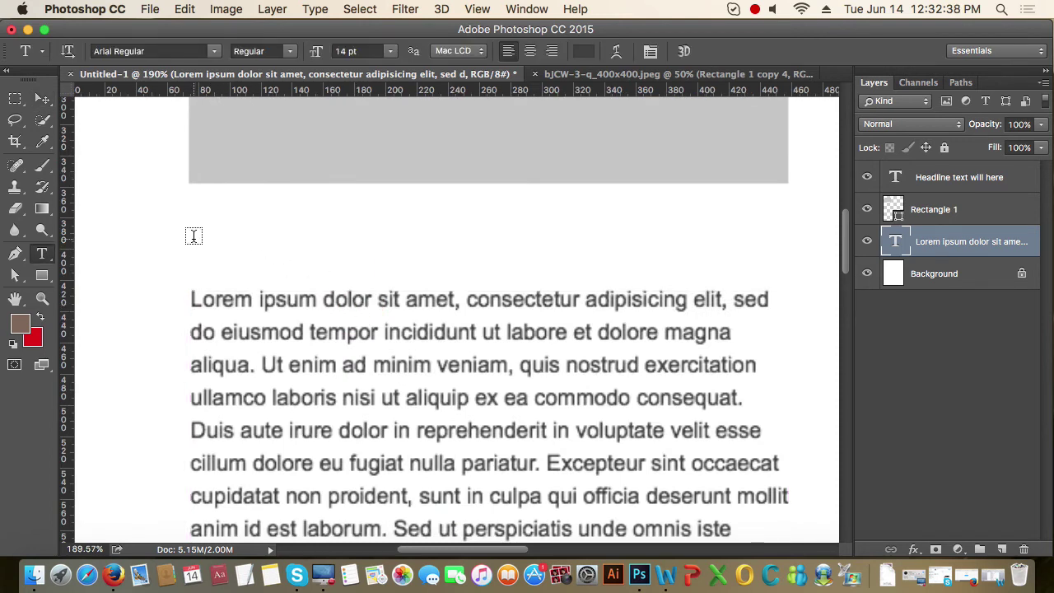
{"action": "left_click", "coordinate": [193, 239]}
{"action": "type", "text": "Post "}
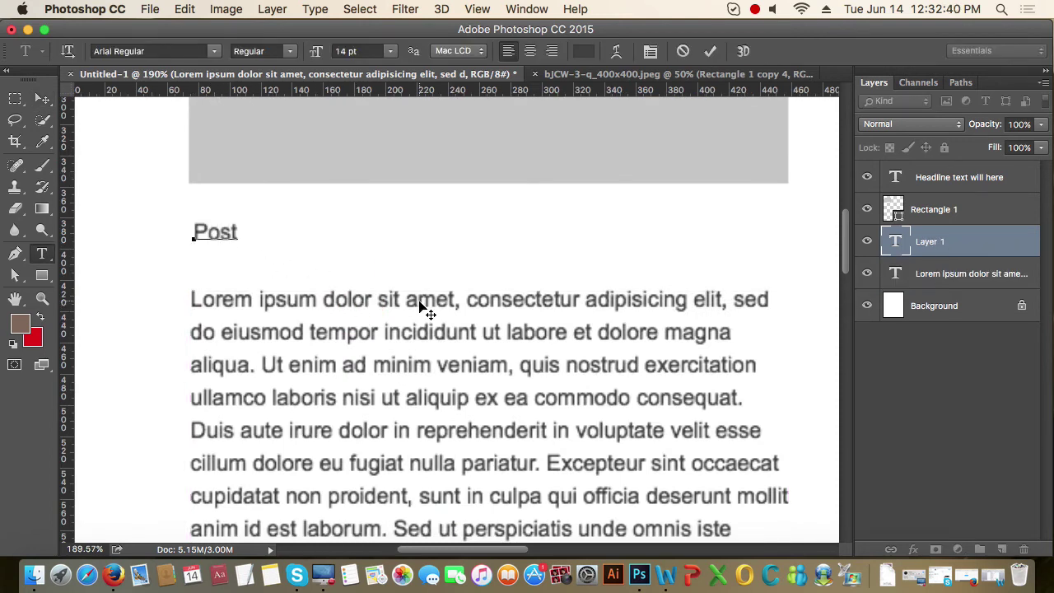
{"action": "type", "text": "by "}
{"action": "type", "text": "Admin "}
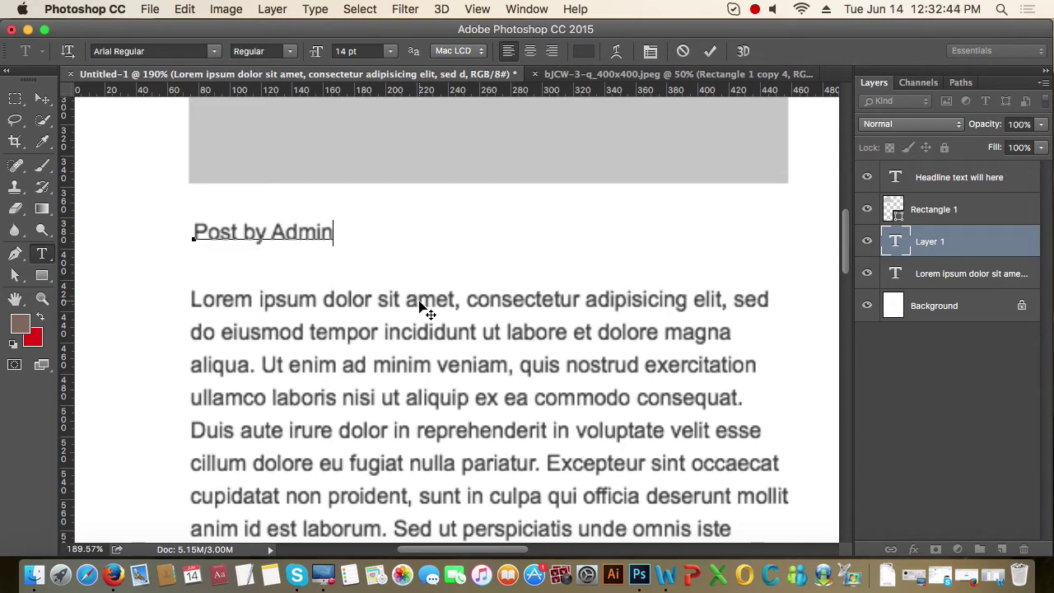
{"action": "type", "text": "|"}
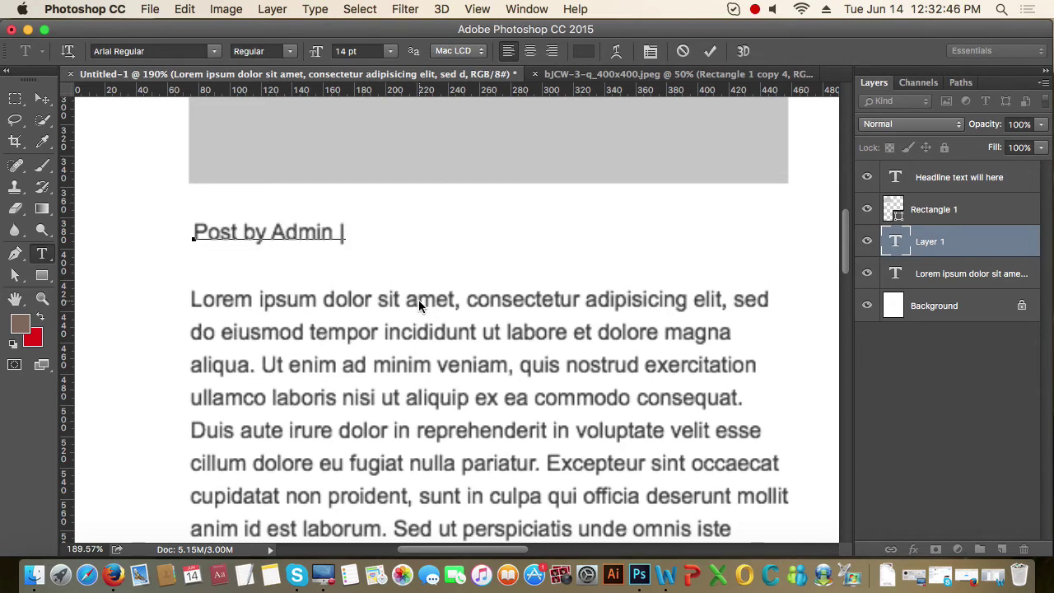
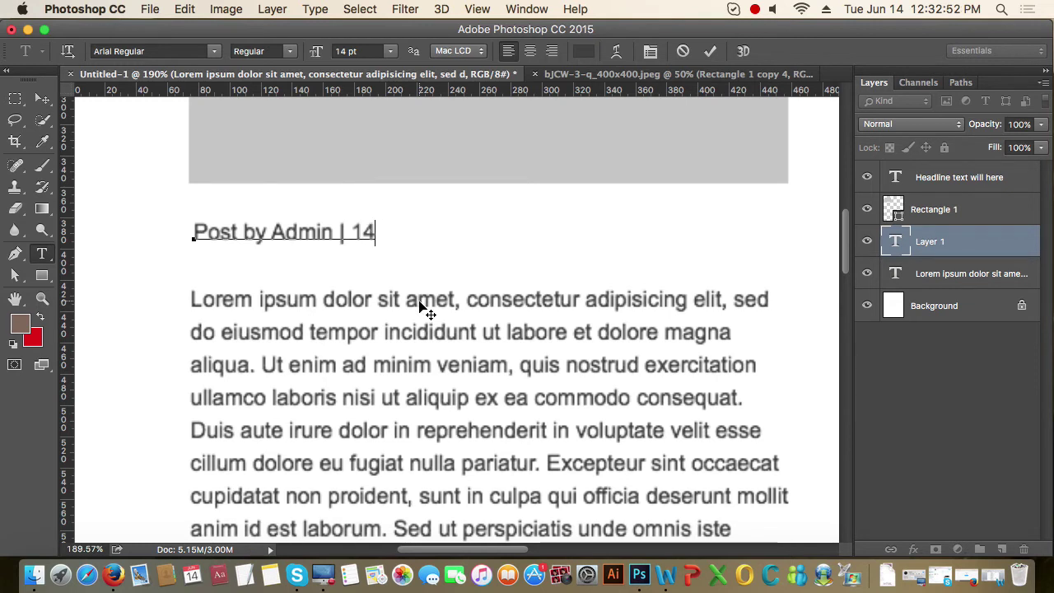
Step: Extend the byline with '14 June 2016 at 12.33 | Web UI/UX' and delete 'Class, Graphics, '
{"action": "type", "text": " June"}
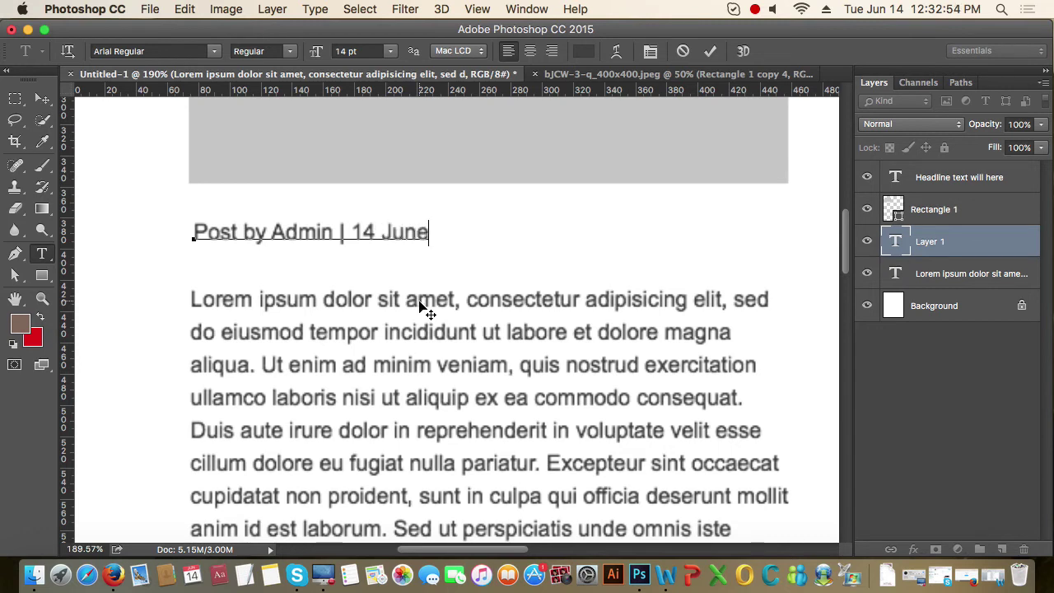
{"action": "type", "text": " 2016"}
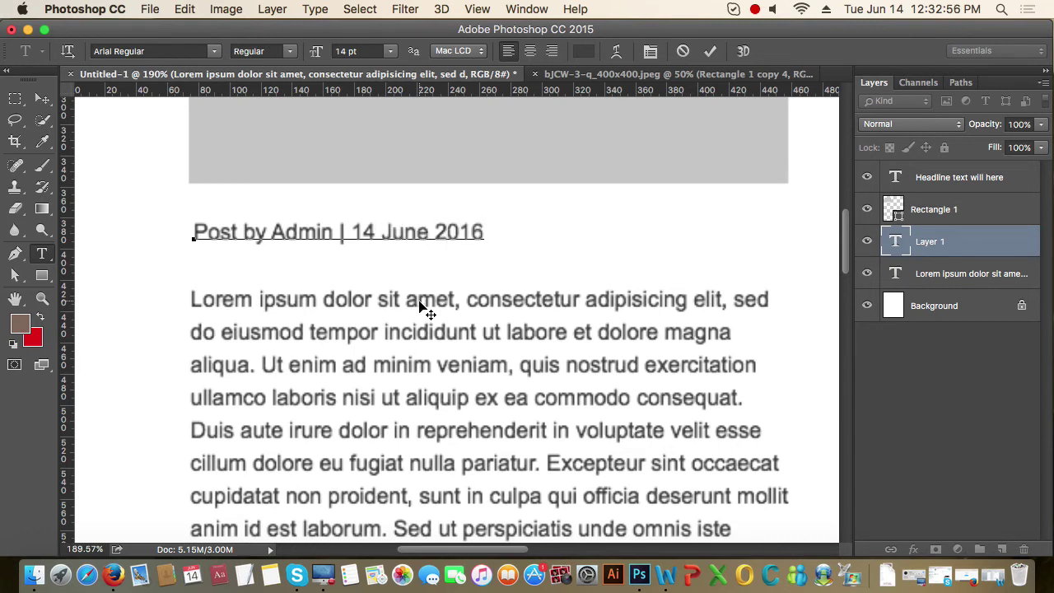
{"action": "type", "text": " at"}
{"action": "type", "text": " 1"}
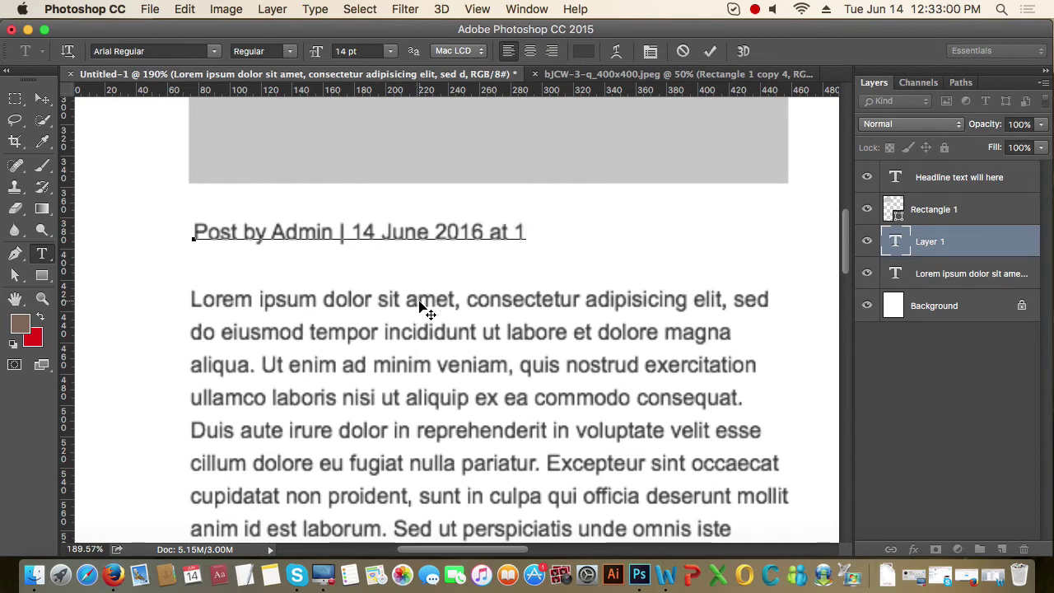
{"action": "type", "text": "2.3"}
{"action": "type", "text": "3"}
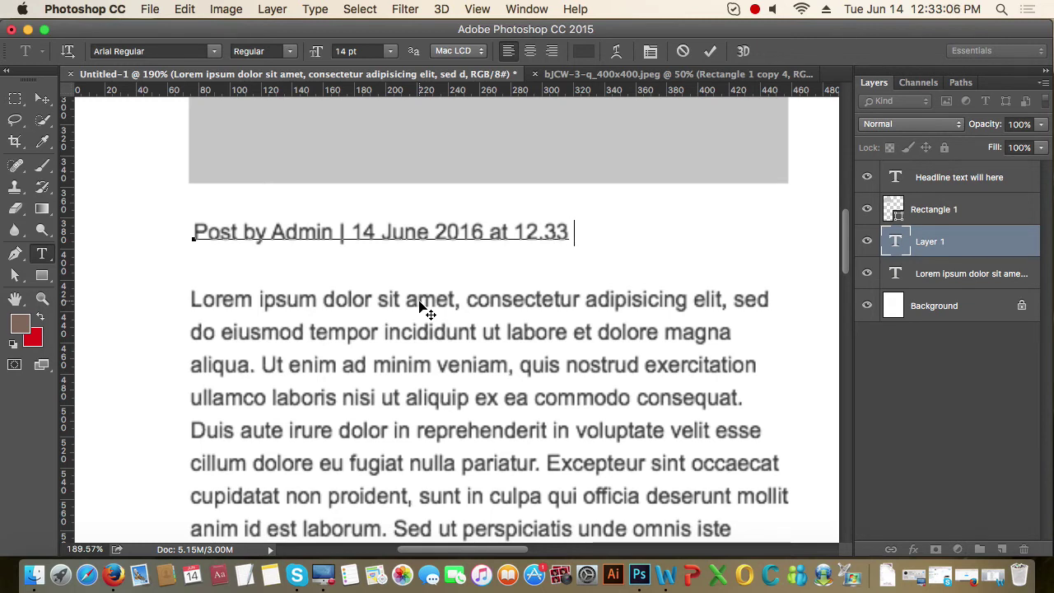
{"action": "type", "text": "| "}
{"action": "type", "text": "Class"}
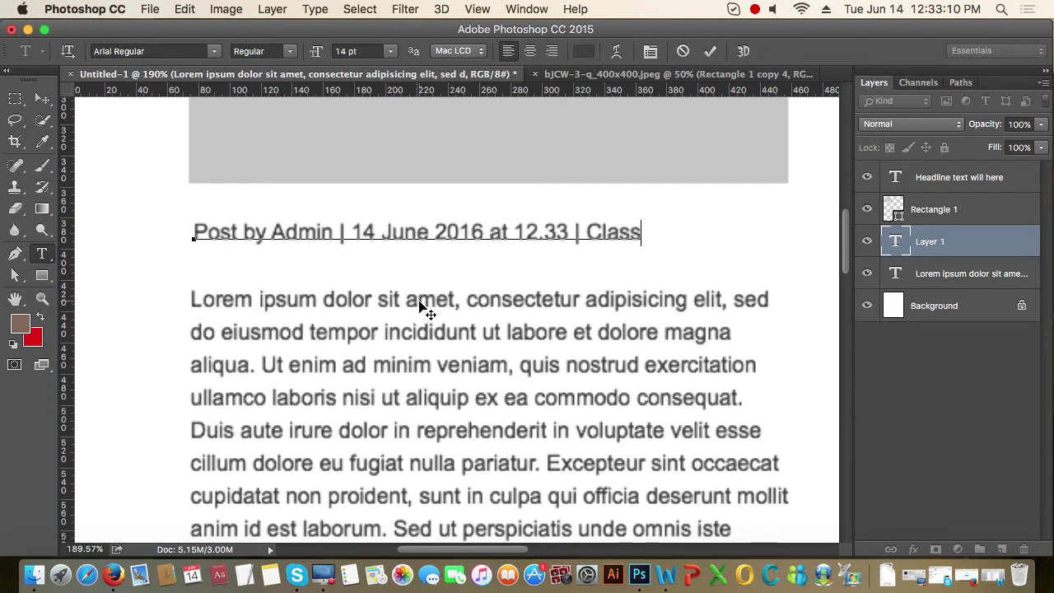
{"action": "type", "text": ", Gra"}
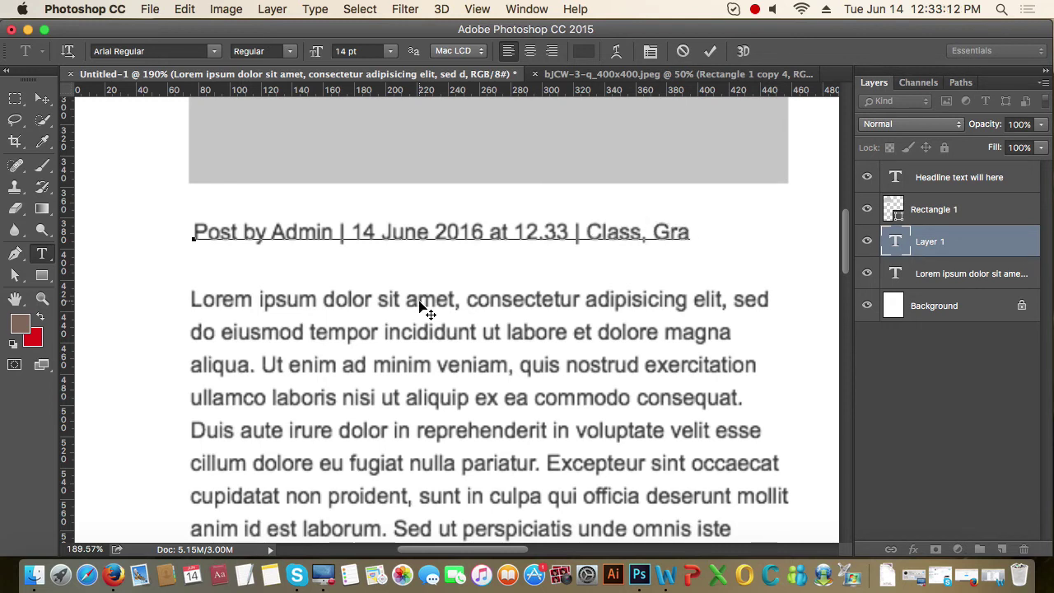
{"action": "type", "text": "[p"}
{"action": "type", "text": "p"}
{"action": "type", "text": "hics,"}
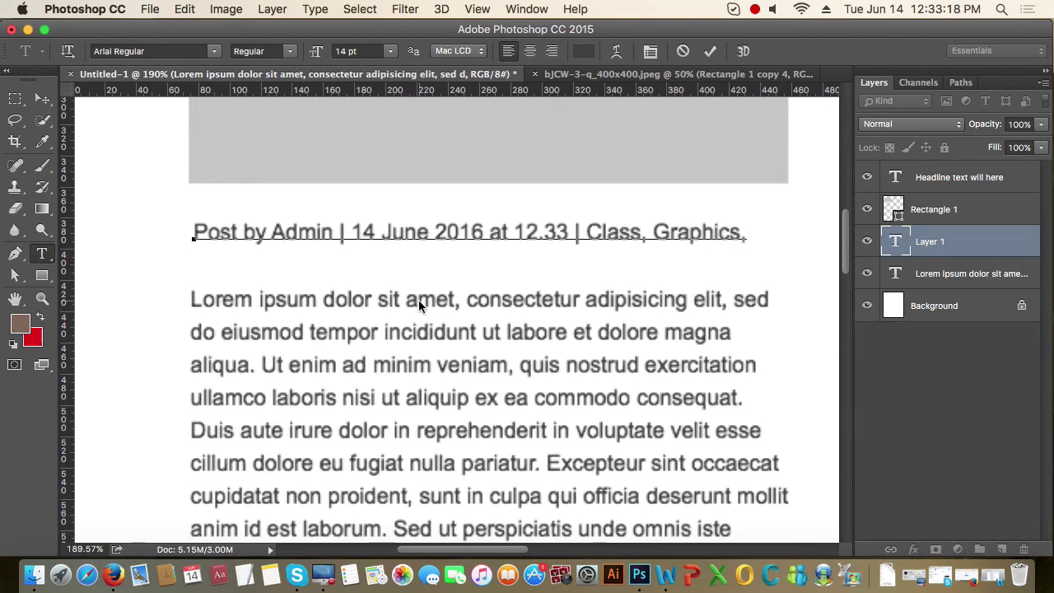
{"action": "type", "text": " Web UI/ UI/U"}
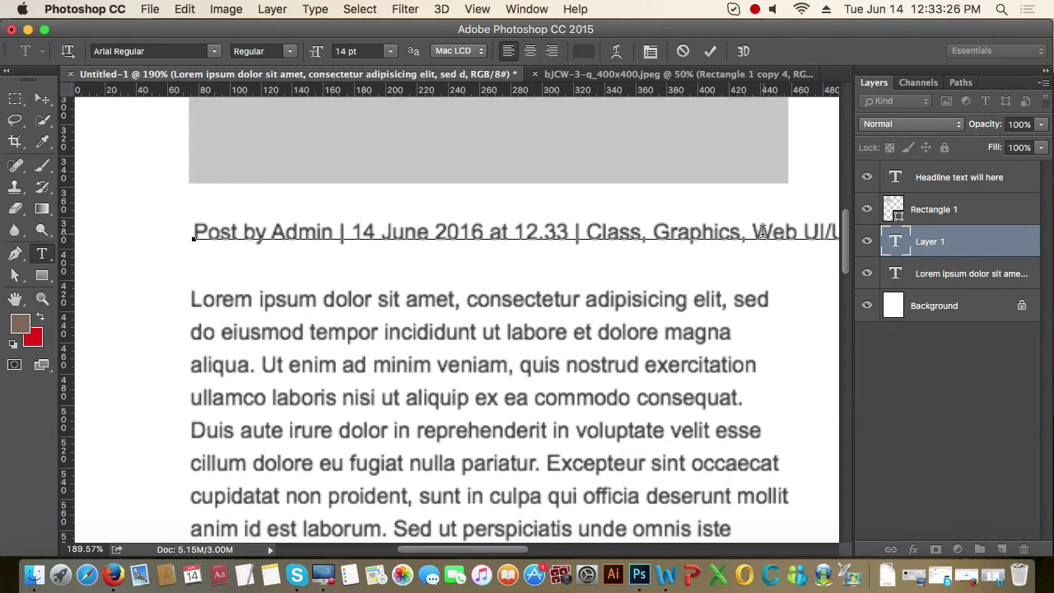
{"action": "left_click_drag", "start_coordinate": [754, 233], "coordinate": [591, 239]}
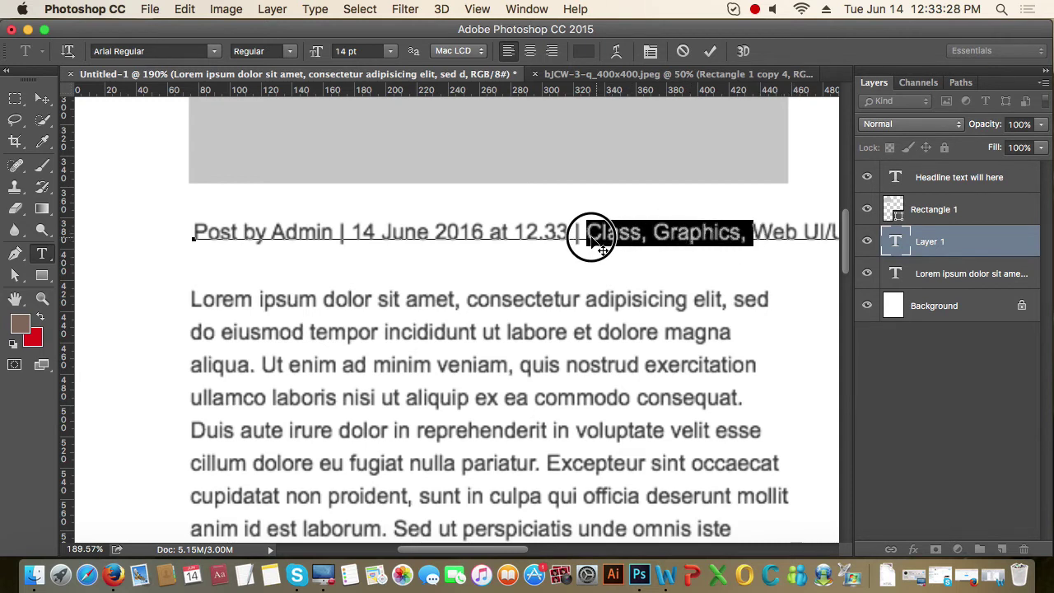
{"action": "key", "text": "BackSpace"}
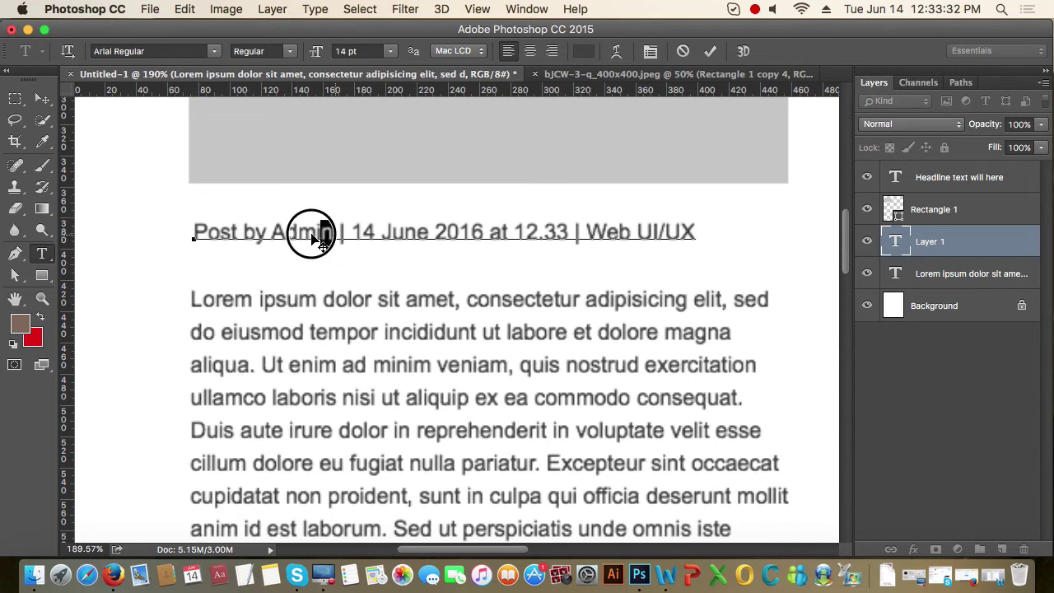
{"action": "left_click_drag", "start_coordinate": [335, 233], "coordinate": [272, 234]}
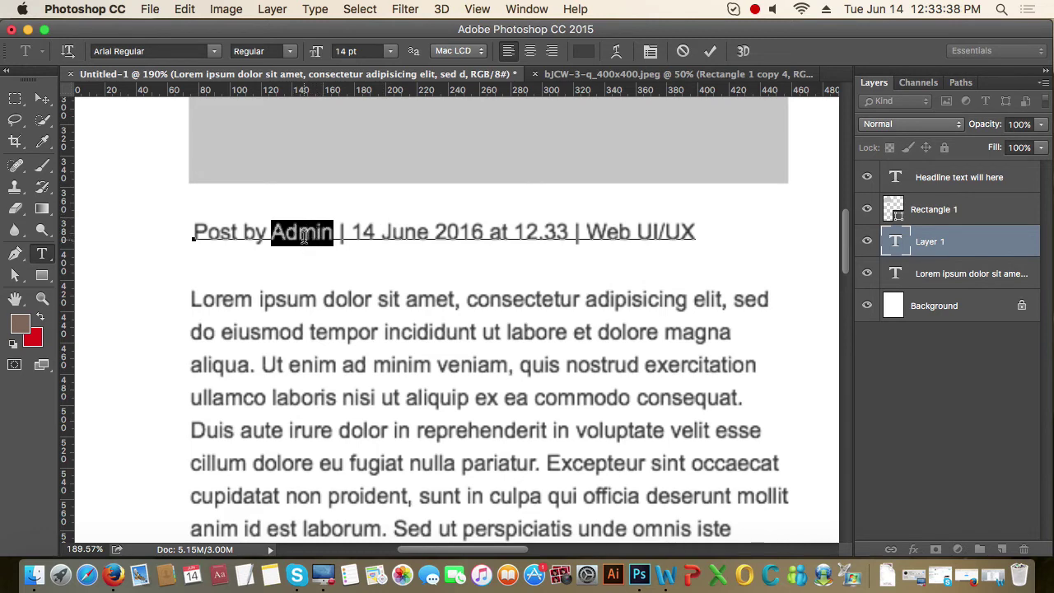
Step: Colour the word Admin brown #7f675a by sampling the foreground colour, then commit the text
{"action": "left_click", "coordinate": [583, 51]}
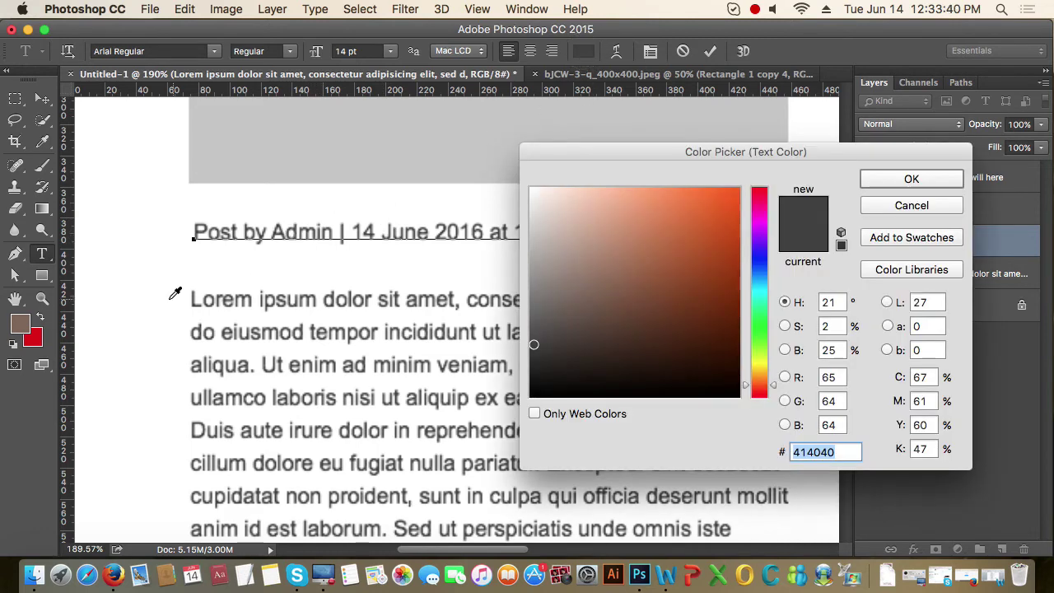
{"action": "left_click", "coordinate": [25, 322]}
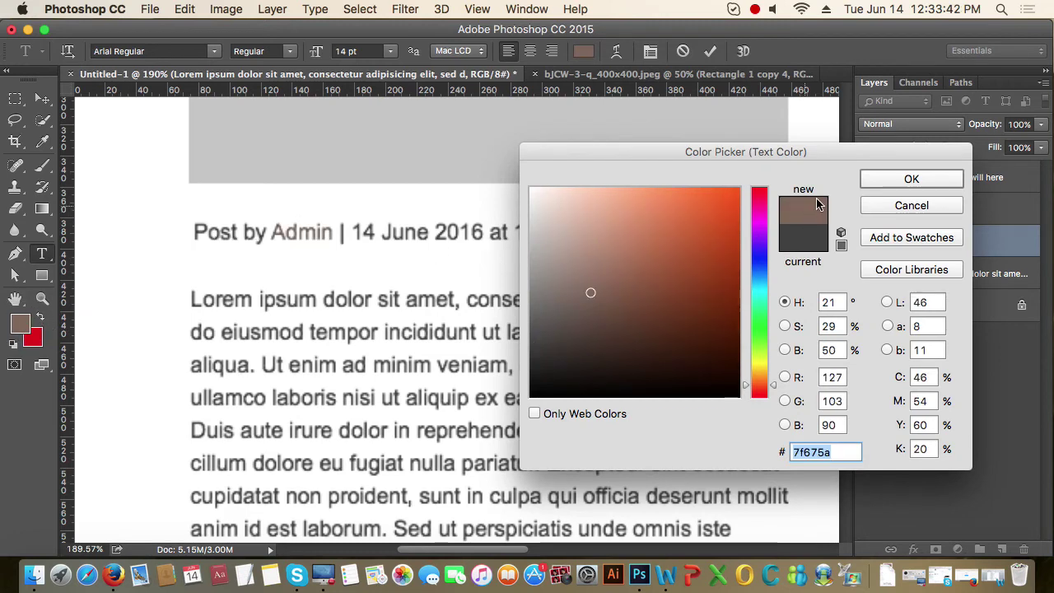
{"action": "left_click", "coordinate": [909, 179]}
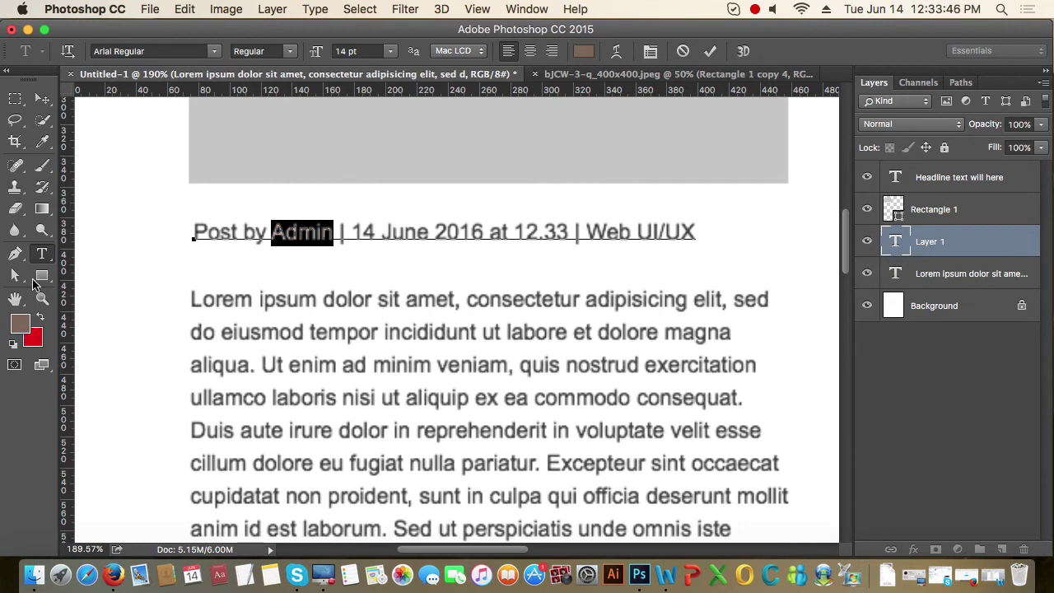
{"action": "left_click", "coordinate": [44, 98]}
{"action": "scroll", "coordinate": [401, 302], "scroll_direction": "up", "scroll_amount": 3}
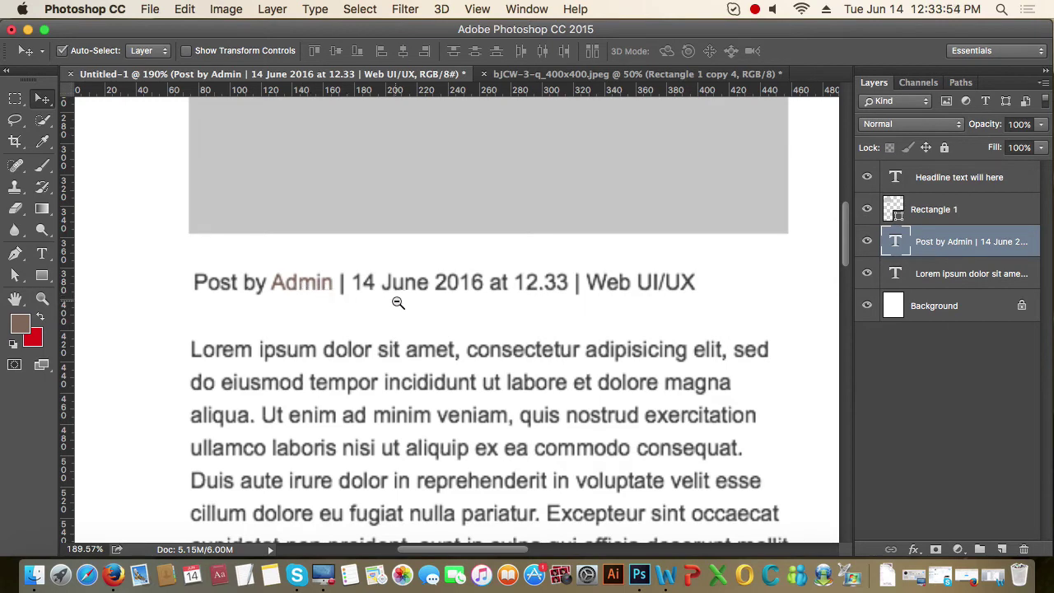
Step: Nudge the byline and move the Lorem ipsum body text about 12 px up beneath it
{"action": "key", "text": "super+minus"}
{"action": "key", "text": "super+minus"}
{"action": "left_click", "coordinate": [441, 340]}
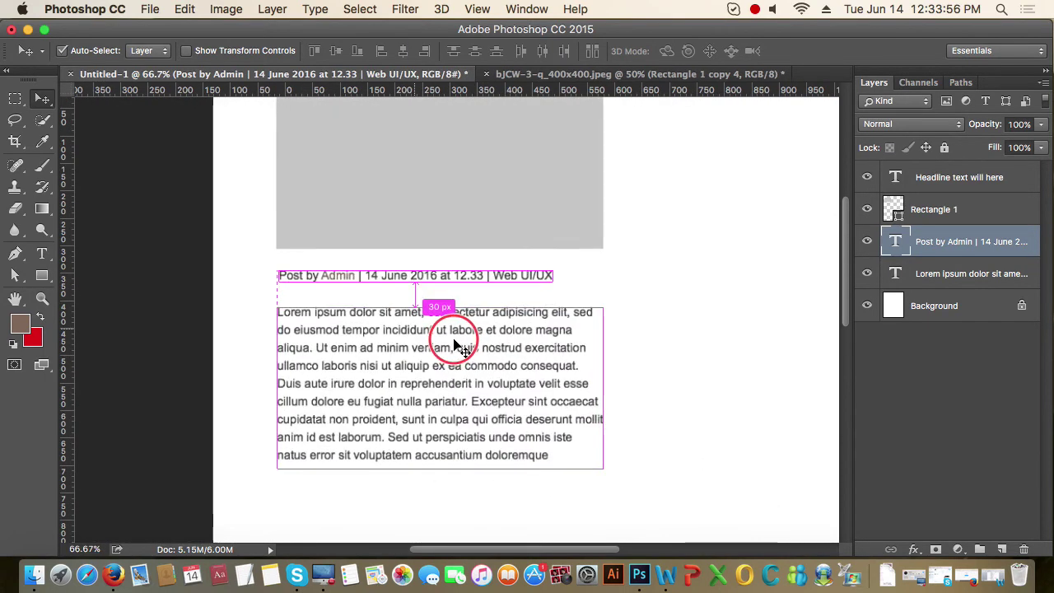
{"action": "left_click_drag", "start_coordinate": [470, 244], "coordinate": [472, 376]}
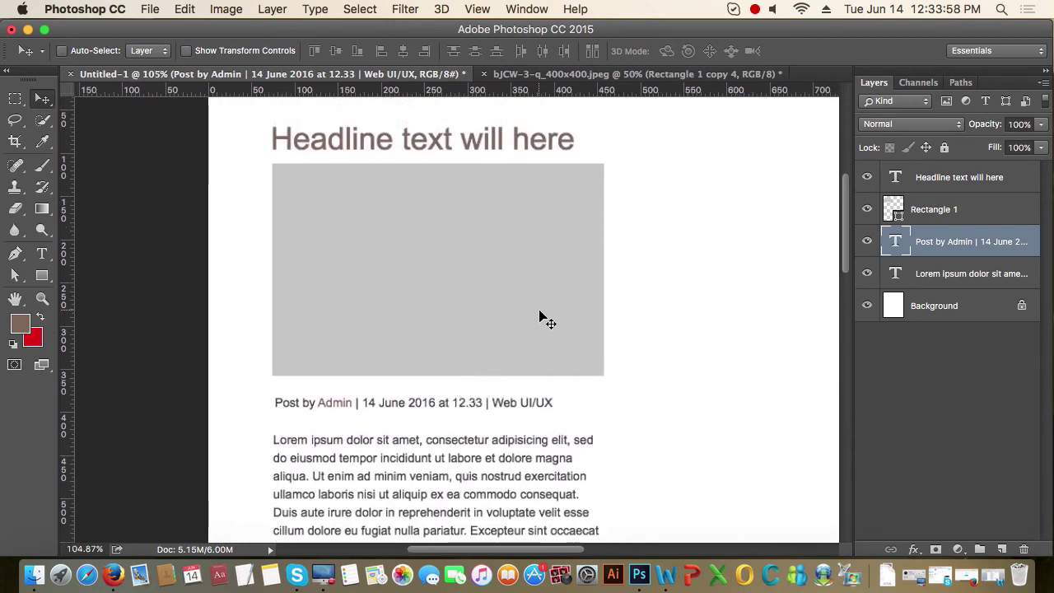
{"action": "scroll", "coordinate": [527, 297], "scroll_direction": "down", "scroll_amount": 2}
{"action": "left_click_drag", "start_coordinate": [451, 351], "coordinate": [449, 354]}
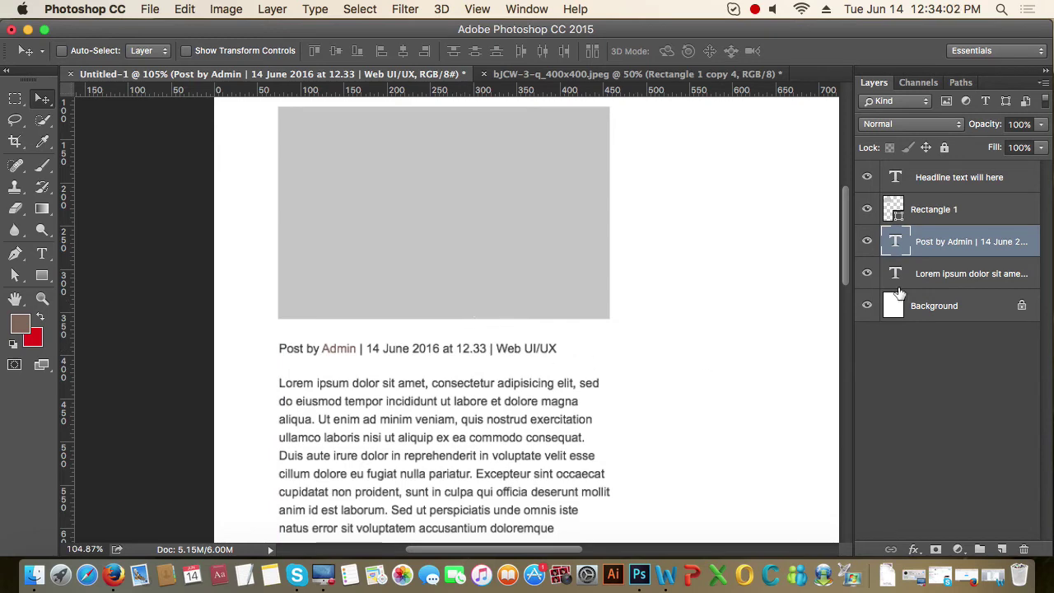
{"action": "left_click", "coordinate": [928, 273]}
{"action": "left_click_drag", "start_coordinate": [490, 435], "coordinate": [491, 426]}
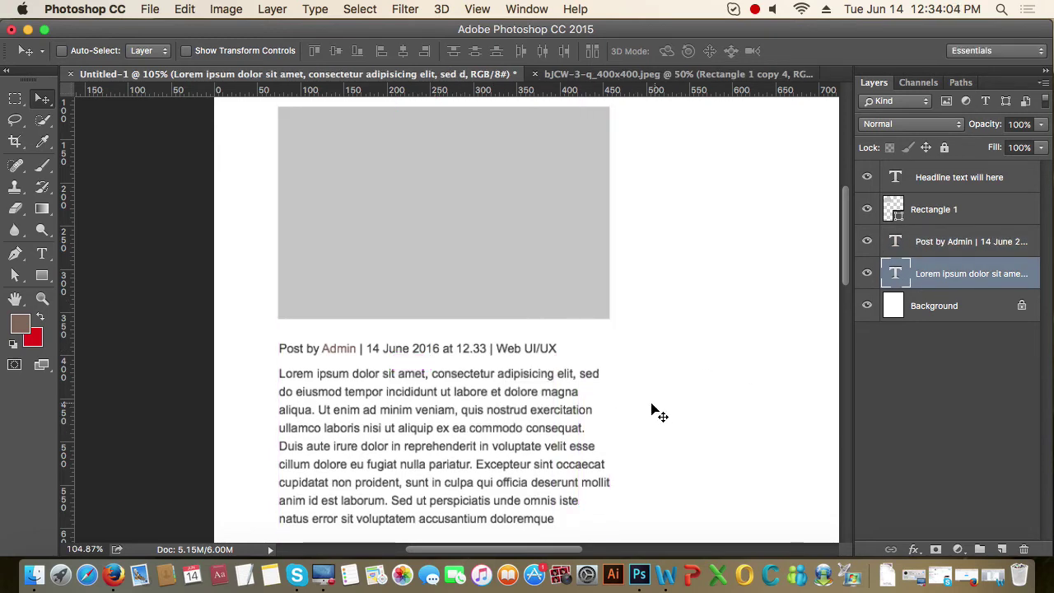
Step: Select the headline, image, byline and body layers together
{"action": "scroll", "coordinate": [576, 370], "scroll_direction": "up", "scroll_amount": 2}
{"action": "scroll", "coordinate": [568, 363], "scroll_direction": "down", "scroll_amount": 2}
{"action": "scroll", "coordinate": [582, 354], "scroll_direction": "down", "scroll_amount": 1}
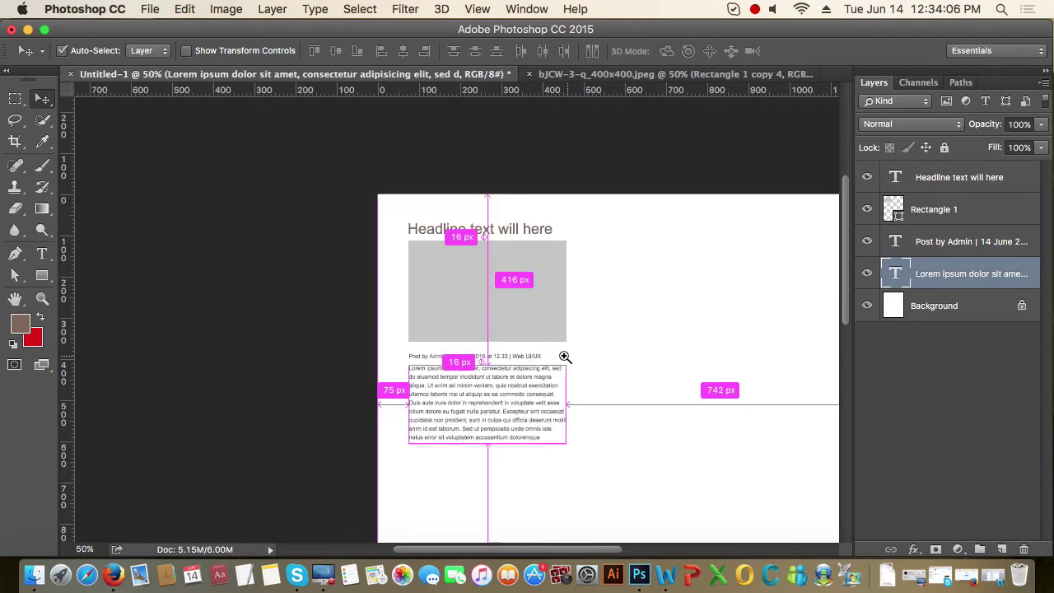
{"action": "scroll", "coordinate": [577, 360], "scroll_direction": "up", "scroll_amount": 1}
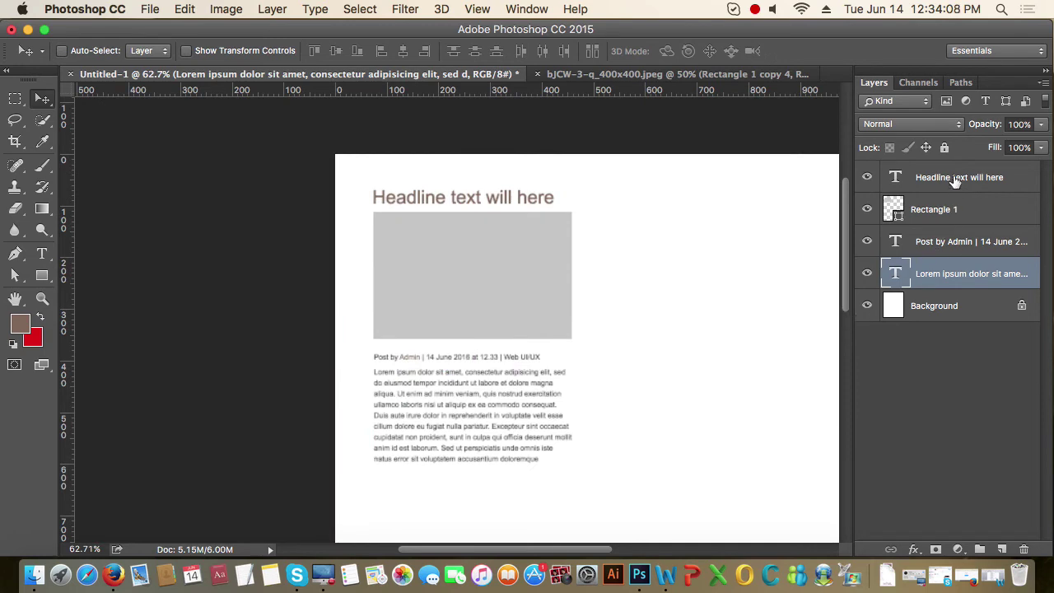
{"action": "left_click", "coordinate": [957, 179], "text": "shift"}
{"action": "key", "text": "super"}
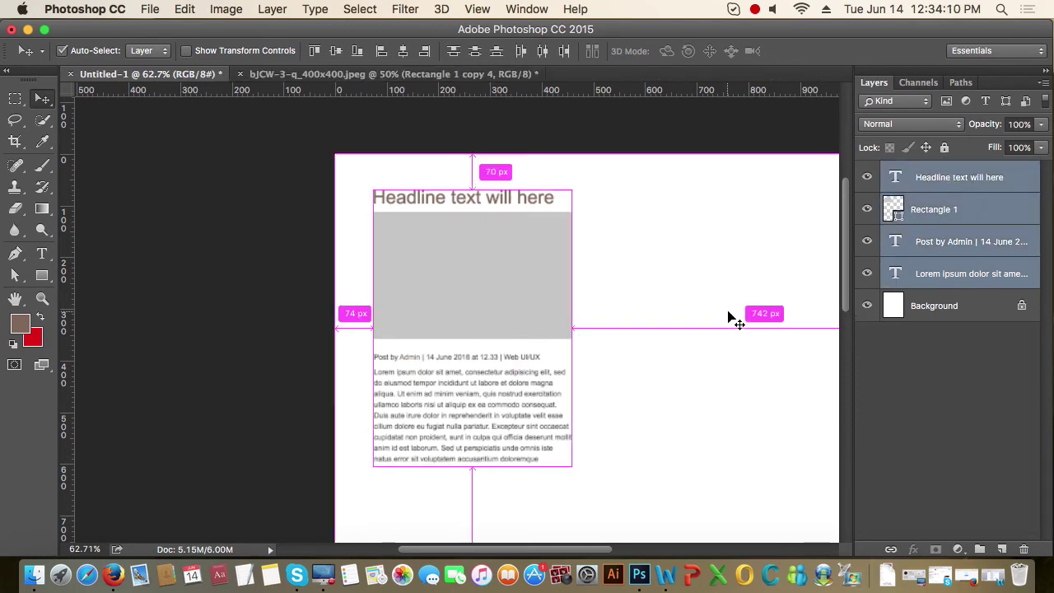
Step: Group the four post layers with Layer > Group Layers and name the group Post 1
{"action": "right_click", "coordinate": [939, 274]}
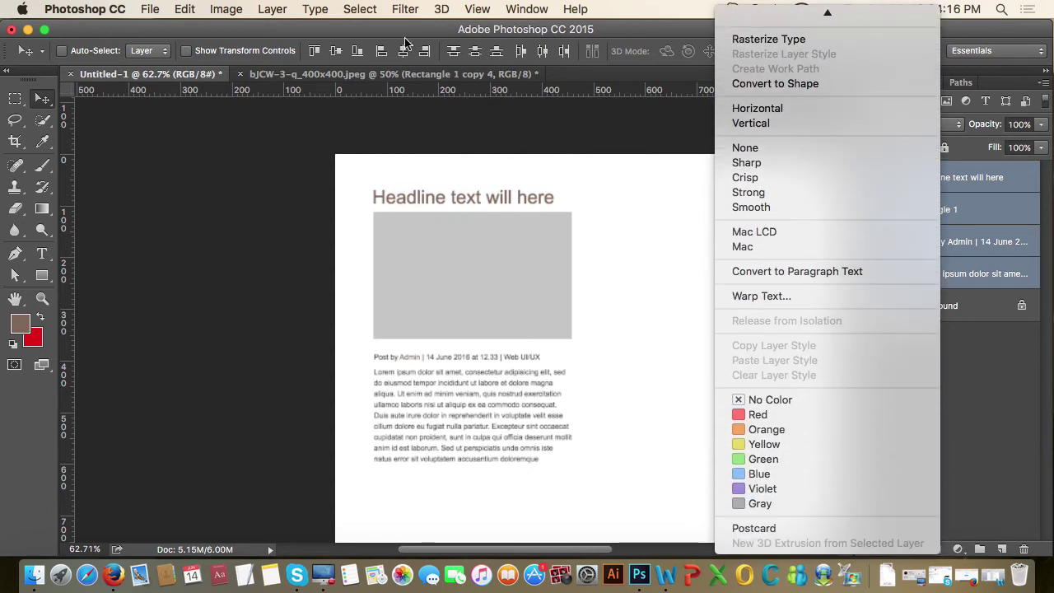
{"action": "left_click", "coordinate": [280, 13]}
{"action": "left_click", "coordinate": [272, 10]}
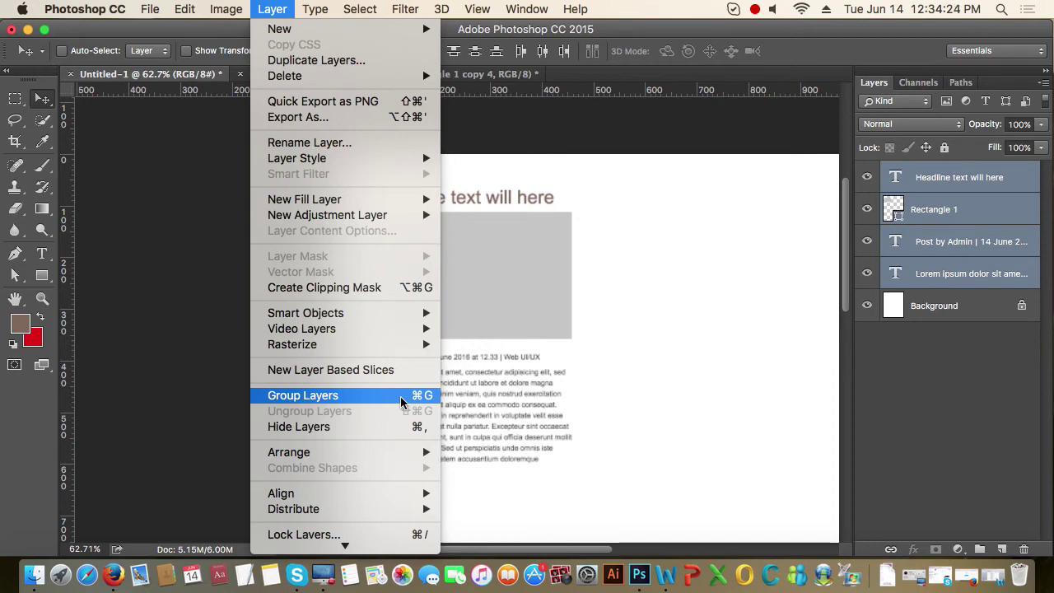
{"action": "left_click", "coordinate": [401, 395]}
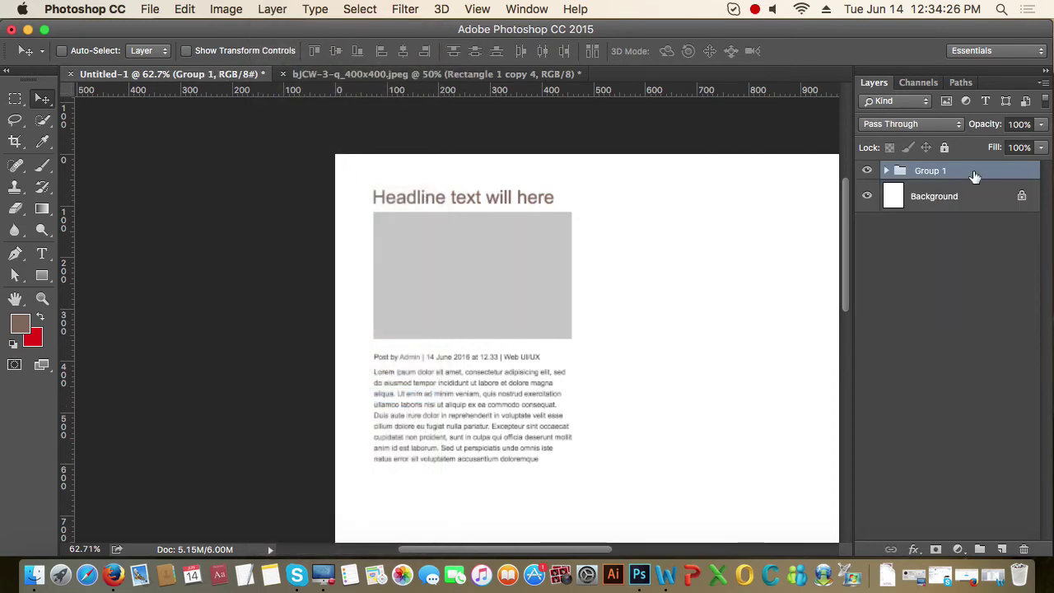
{"action": "double_click", "coordinate": [934, 170]}
{"action": "type", "text": "P"}
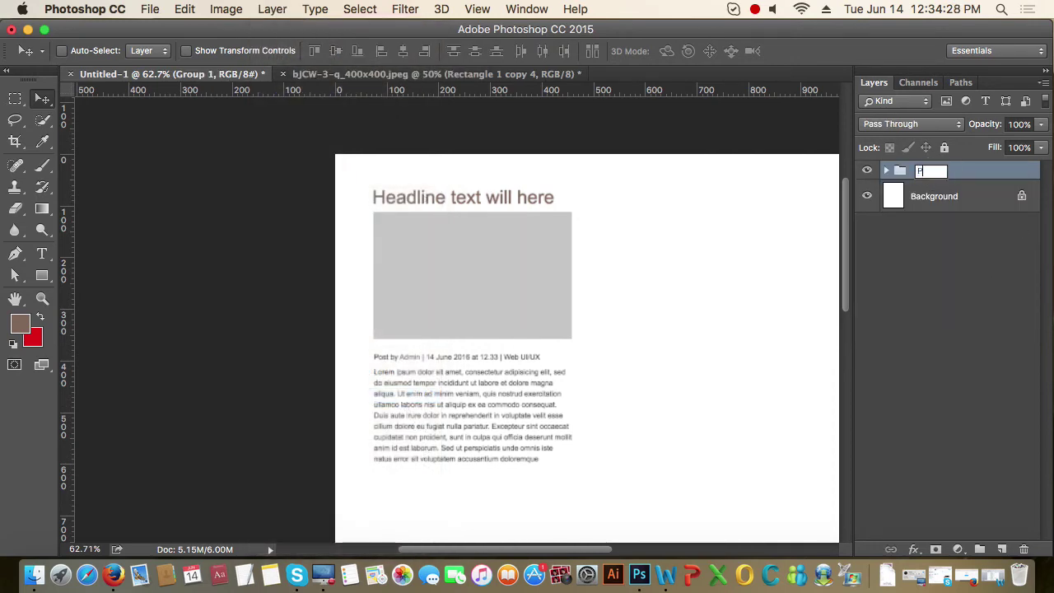
{"action": "type", "text": "ost 1"}
{"action": "key", "text": "Return"}
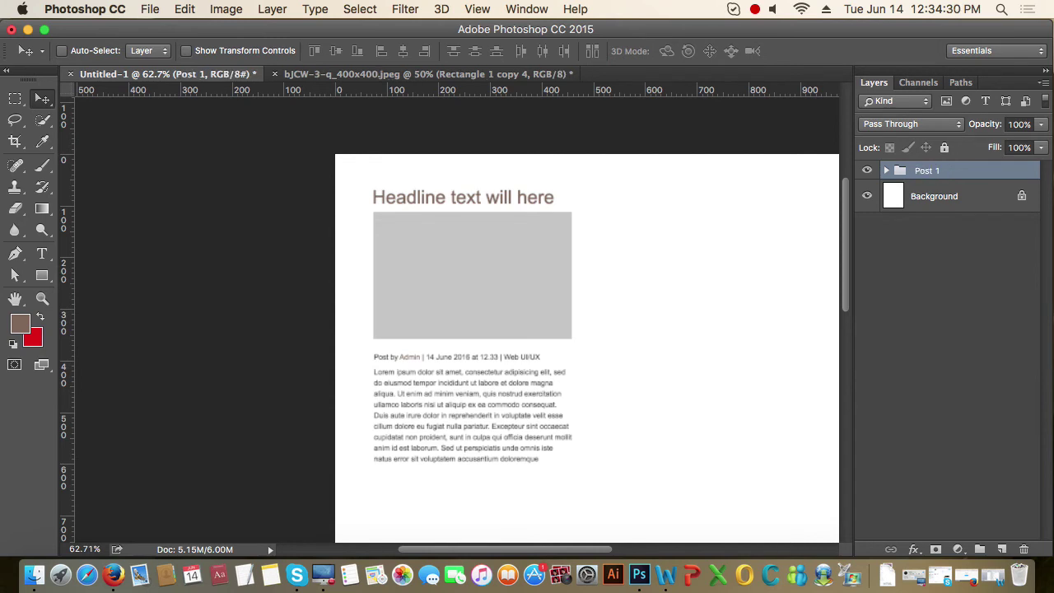
{"action": "left_click", "coordinate": [522, 275], "text": "alt+super"}
Step: Duplicate the Post 1 group into a new column to its right and trim the copy's name
{"action": "left_click_drag", "start_coordinate": [600, 282], "coordinate": [491, 279]}
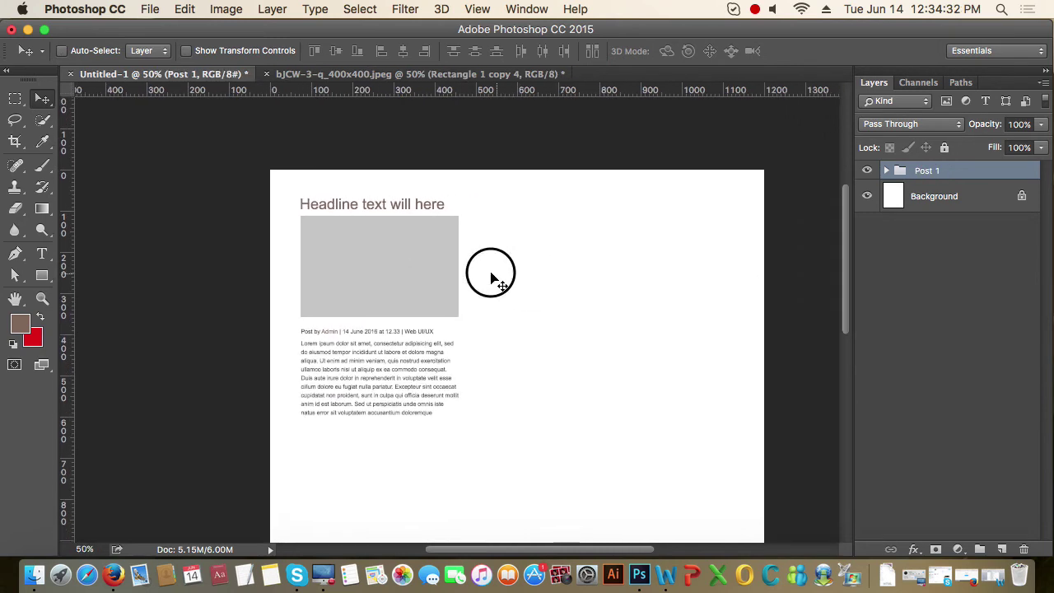
{"action": "mouse_move", "coordinate": [423, 271]}
{"action": "left_mouse_down"}
{"action": "mouse_move", "coordinate": [390, 273]}
{"action": "mouse_move", "coordinate": [710, 287]}
{"action": "left_mouse_up"}
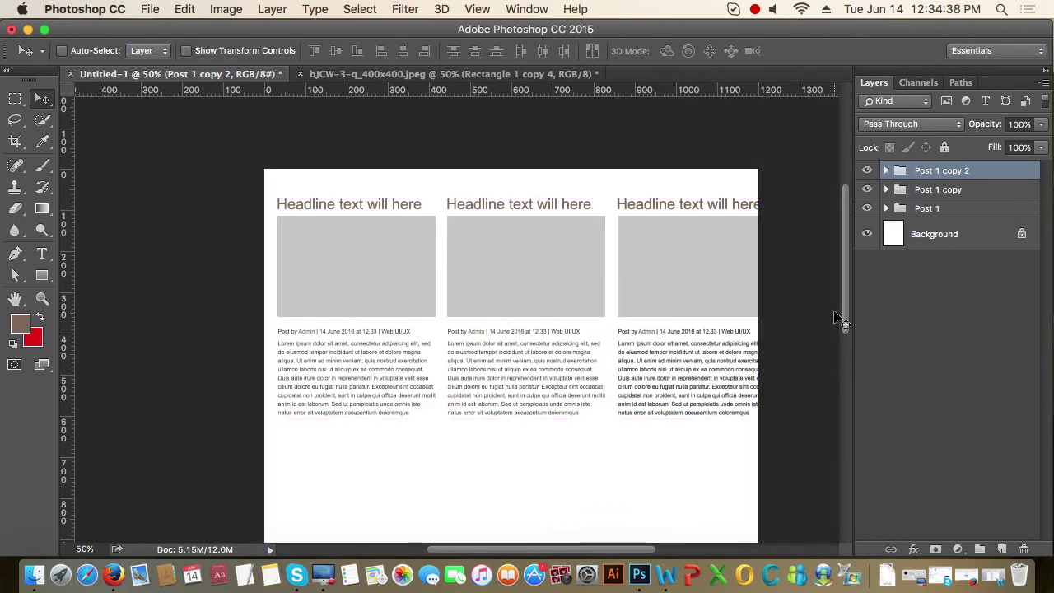
{"action": "double_click", "coordinate": [945, 191]}
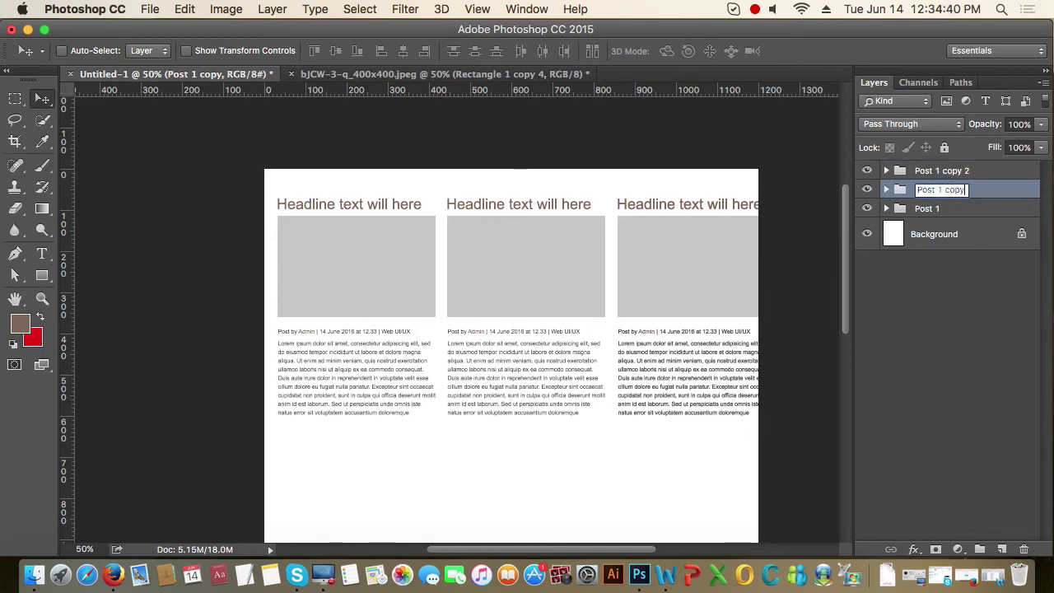
{"action": "key", "text": "BackSpace"}
{"action": "key", "text": "Return"}
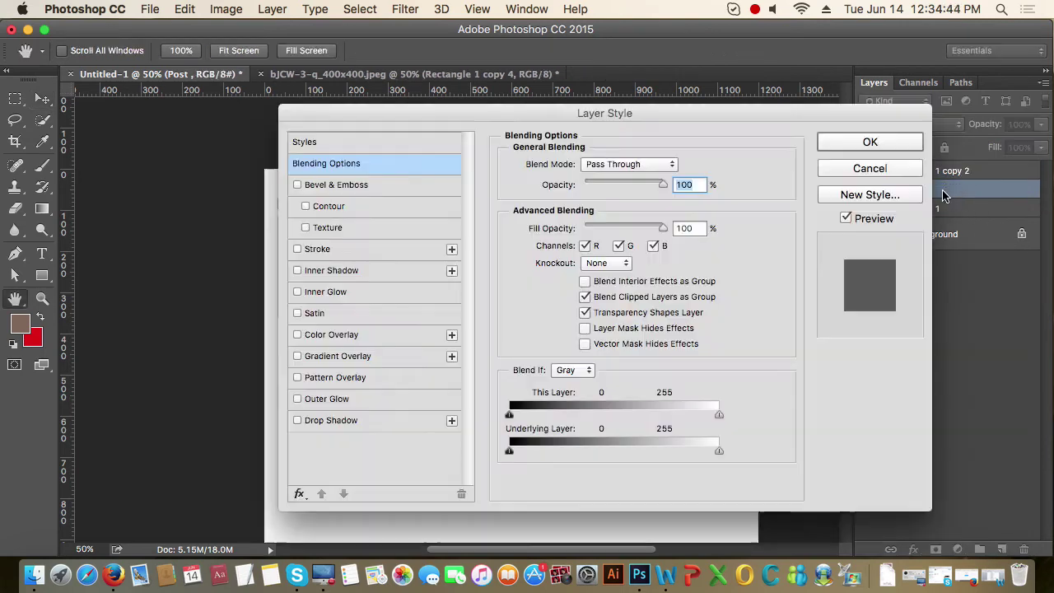
Step: Rename the middle post group to Post 2
{"action": "double_click", "coordinate": [955, 191]}
{"action": "left_click", "coordinate": [892, 173]}
{"action": "double_click", "coordinate": [923, 190]}
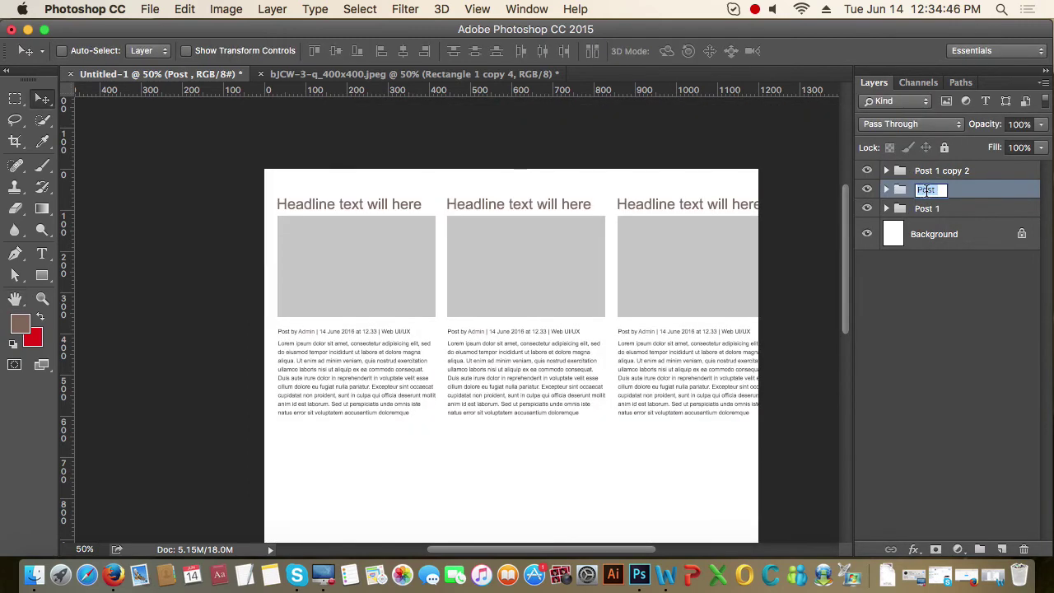
{"action": "type", "text": "2"}
{"action": "key", "text": "Return"}
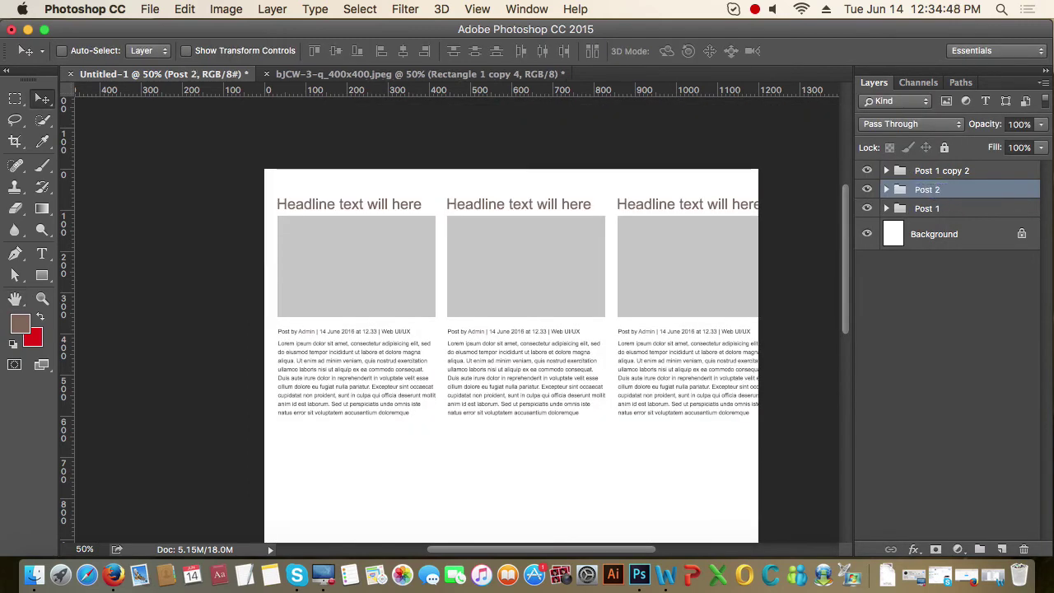
Step: Rename the 'Post 1 copy 2' group to Post 3
{"action": "double_click", "coordinate": [933, 173]}
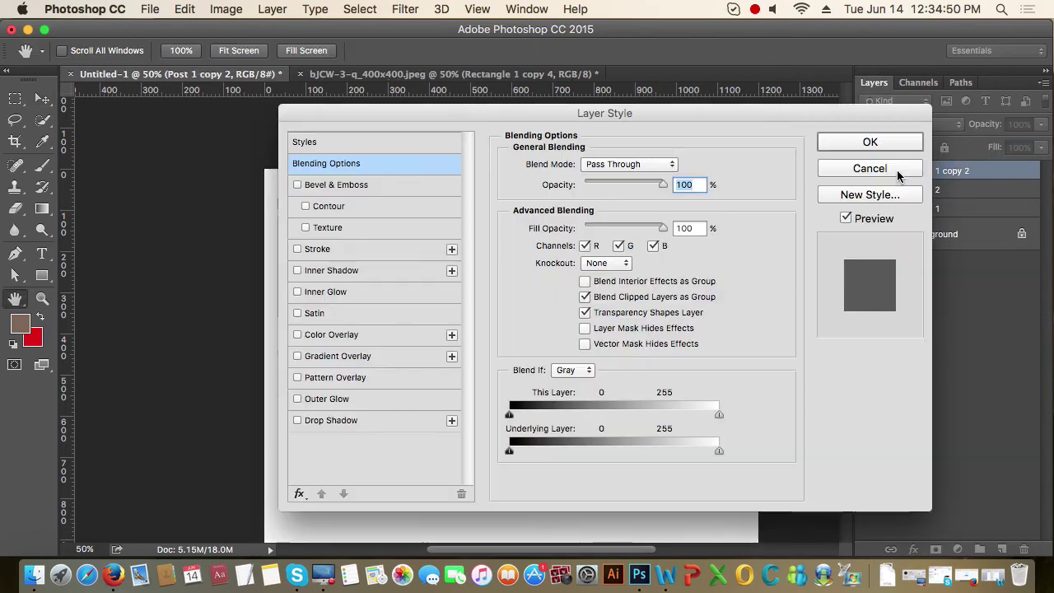
{"action": "left_click", "coordinate": [892, 173]}
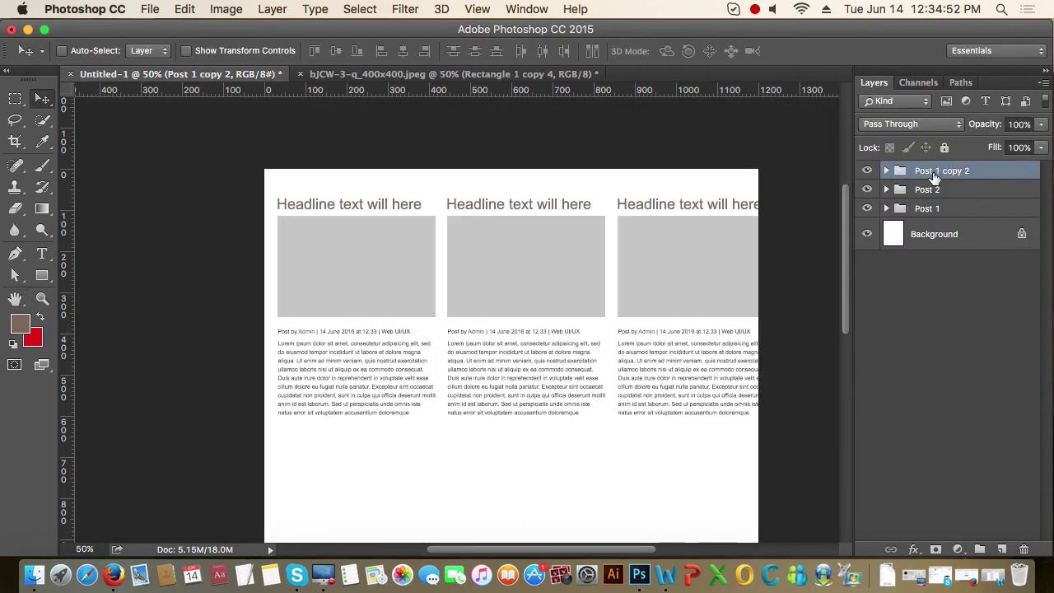
{"action": "double_click", "coordinate": [935, 175]}
{"action": "left_click", "coordinate": [941, 171]}
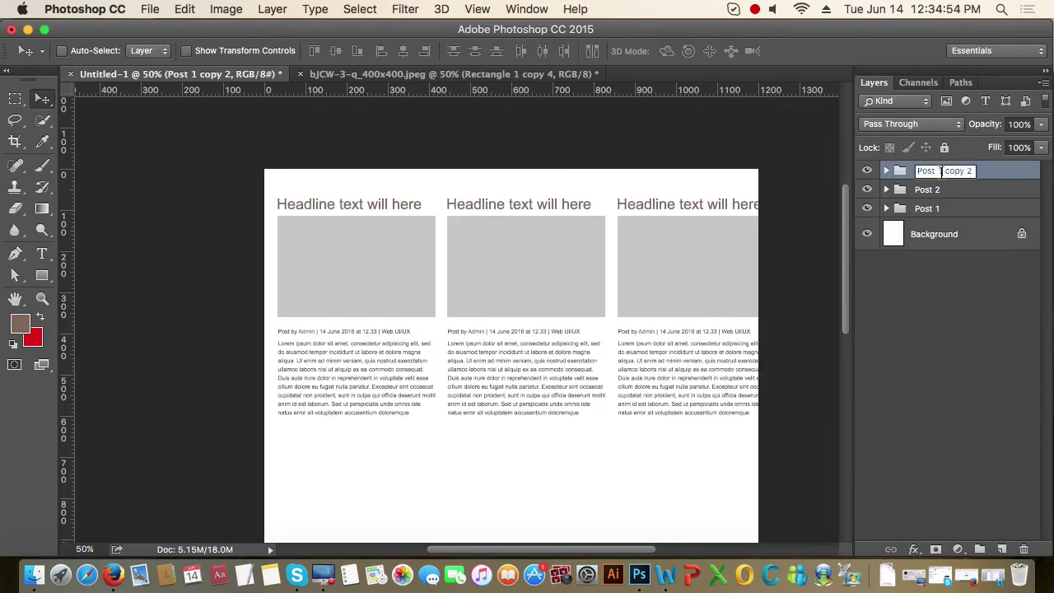
{"action": "left_click_drag", "start_coordinate": [940, 171], "coordinate": [1006, 174]}
{"action": "type", "text": "3"}
{"action": "key", "text": "Return"}
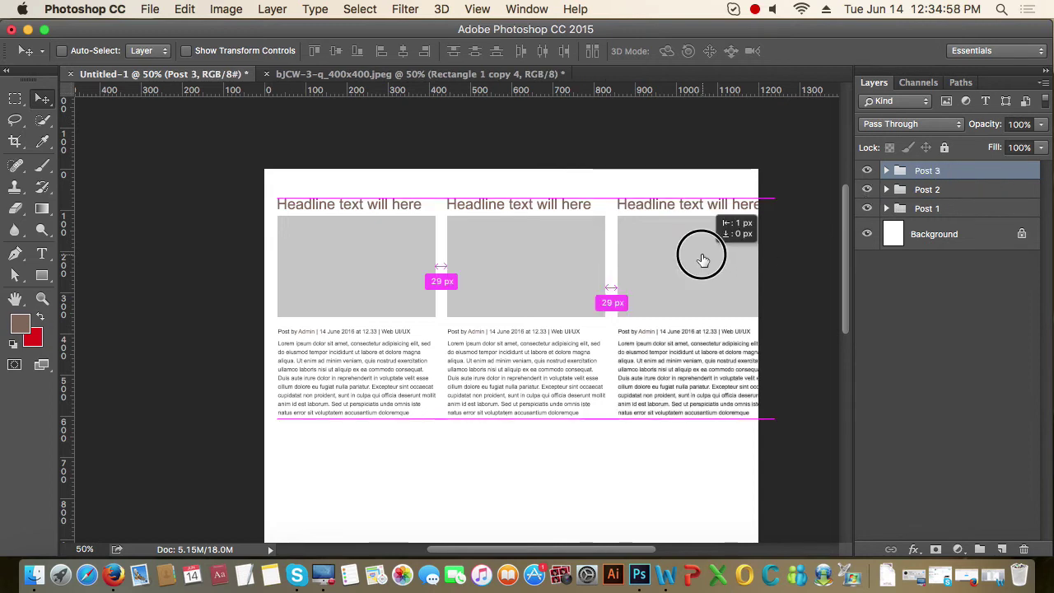
Step: Even out the column spacing by nudging Post 3 and Post 2 left, then all three posts
{"action": "left_click_drag", "start_coordinate": [708, 262], "coordinate": [695, 255]}
{"action": "left_click", "coordinate": [926, 190]}
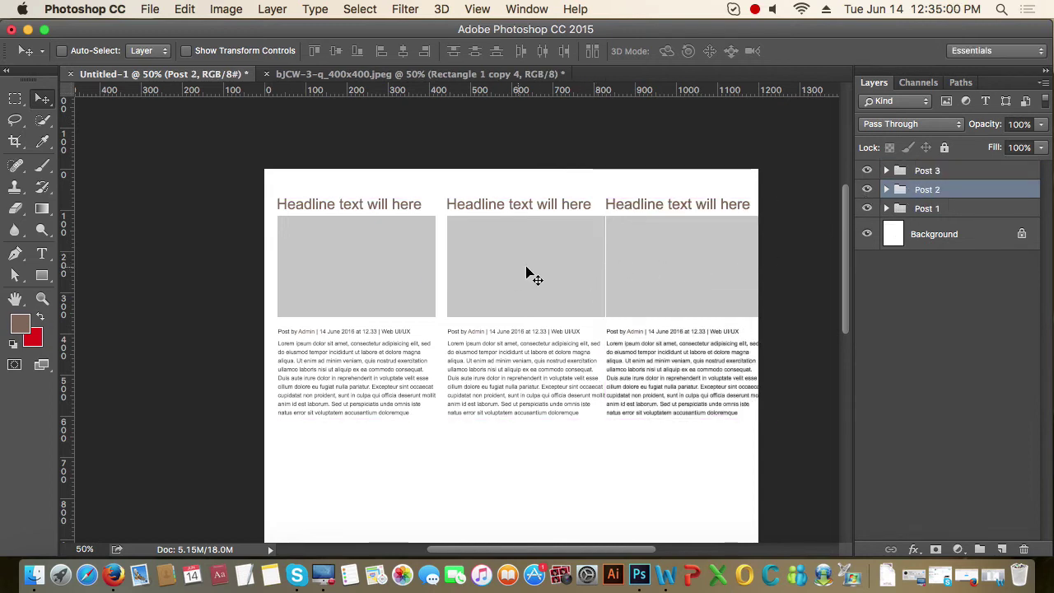
{"action": "left_click_drag", "start_coordinate": [530, 273], "coordinate": [528, 271]}
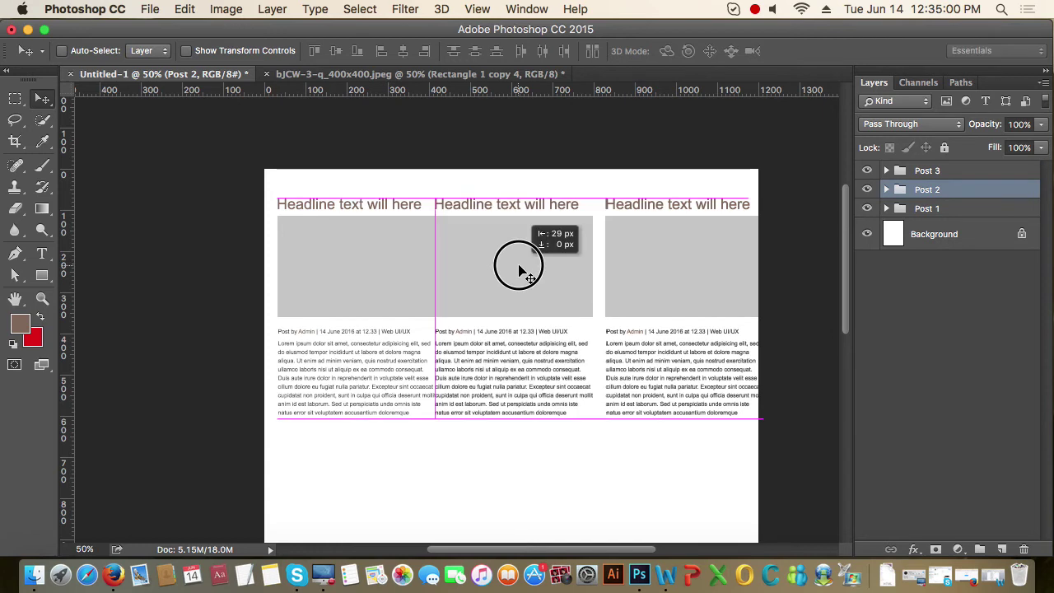
{"action": "left_click", "coordinate": [926, 208], "text": "shift"}
{"action": "left_click", "coordinate": [927, 170]}
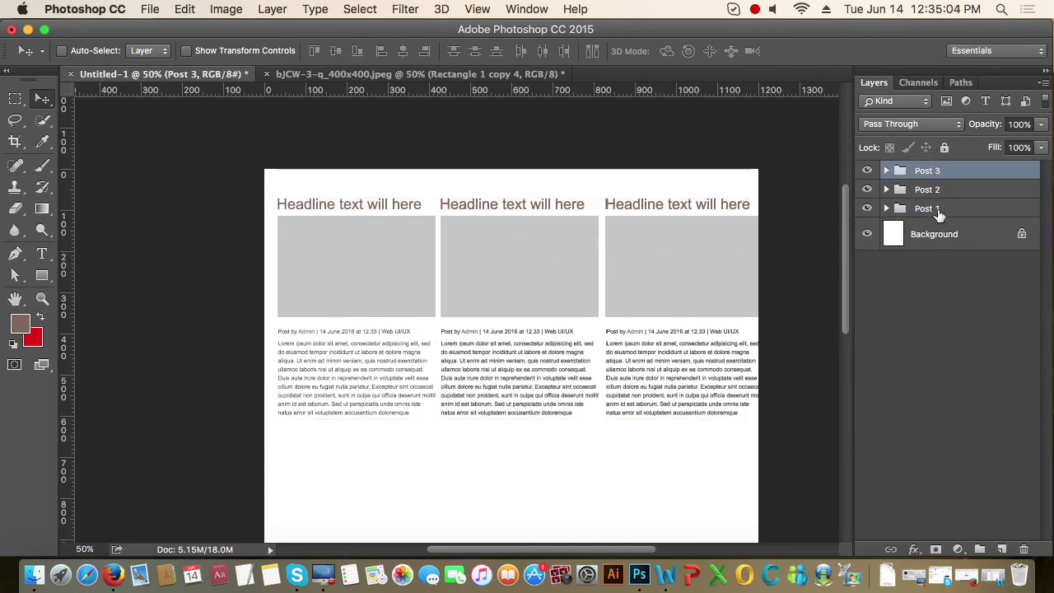
{"action": "left_click", "coordinate": [938, 209], "text": "shift"}
{"action": "left_click_drag", "start_coordinate": [699, 301], "coordinate": [691, 288]}
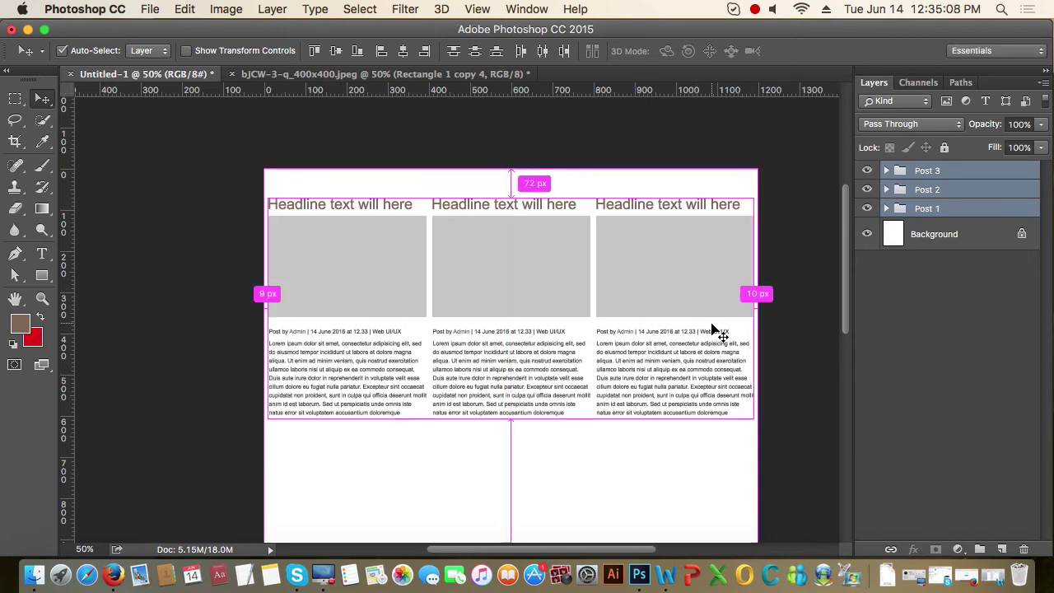
Step: Group the three post groups with Cmd+G and name the group Blog
{"action": "key", "text": "super+g"}
{"action": "double_click", "coordinate": [928, 170]}
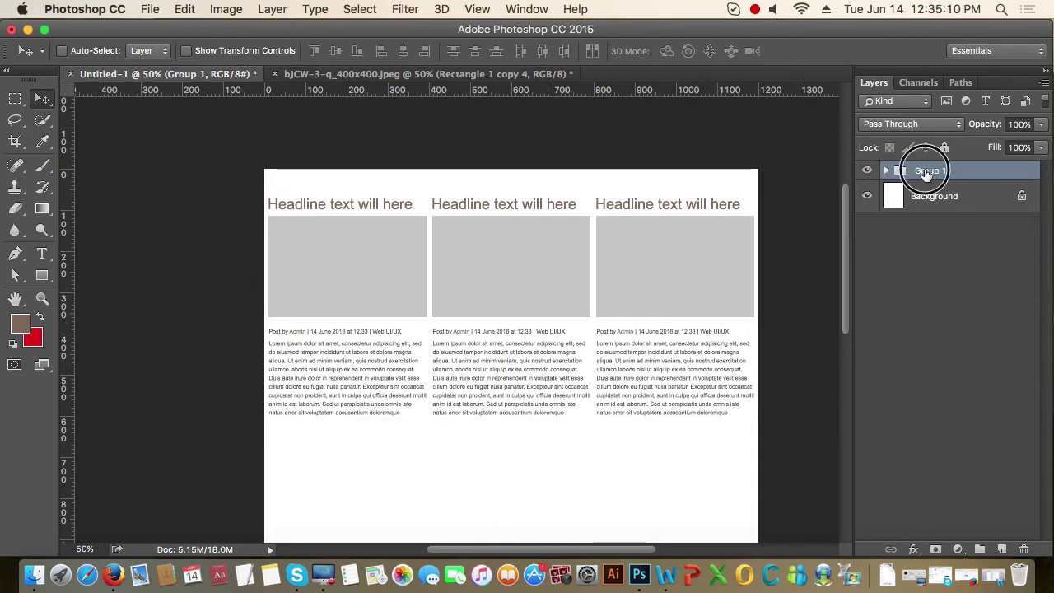
{"action": "type", "text": "Bl"}
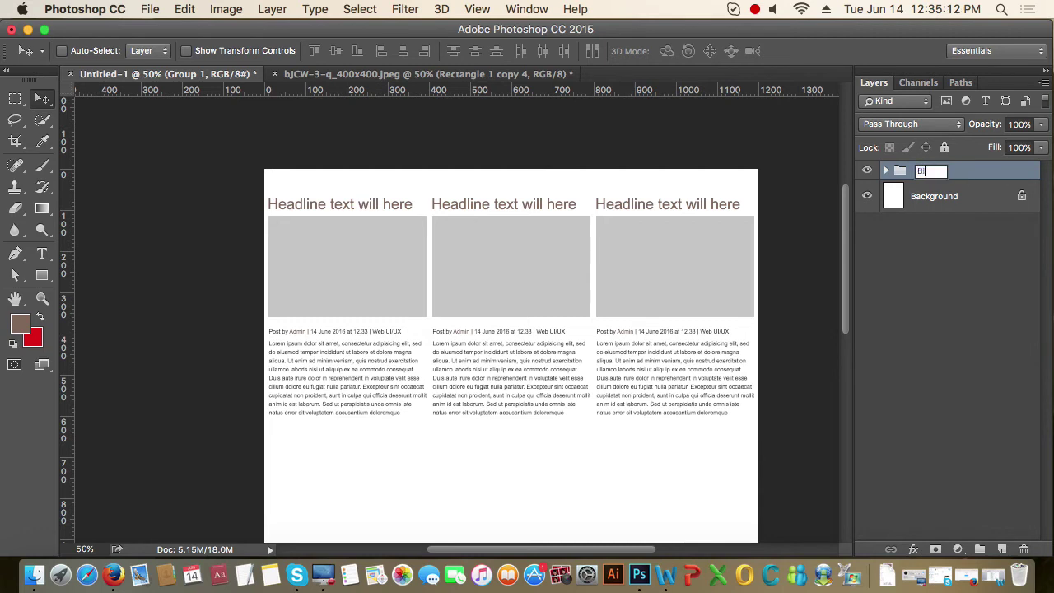
{"action": "type", "text": "og"}
{"action": "key", "text": "Return"}
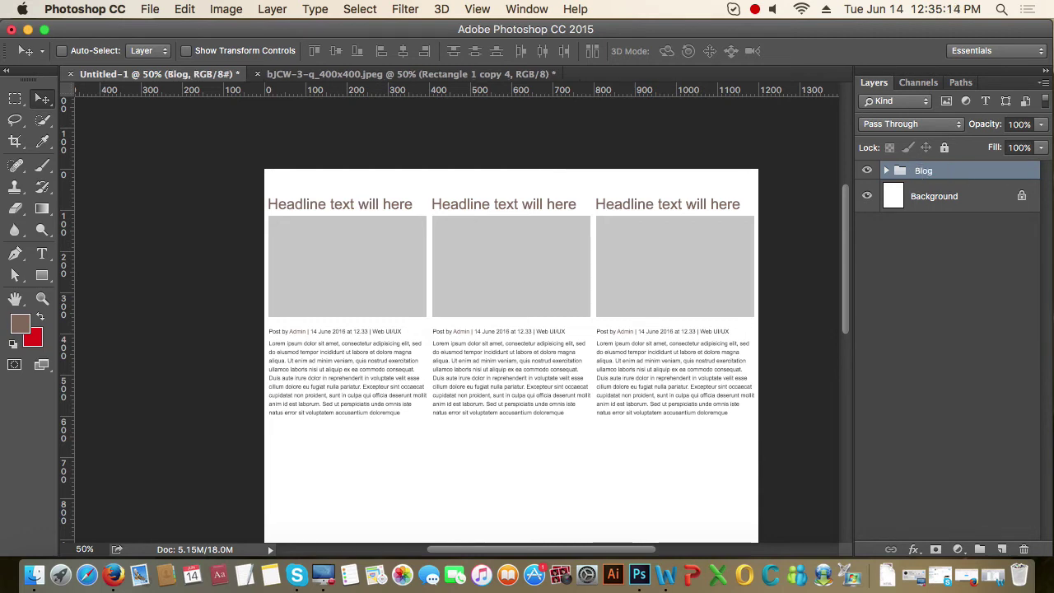
Step: Expand and collapse the Blog, Post 3 and Post 2 groups to inspect their layers
{"action": "left_click", "coordinate": [886, 171]}
{"action": "left_click", "coordinate": [900, 189]}
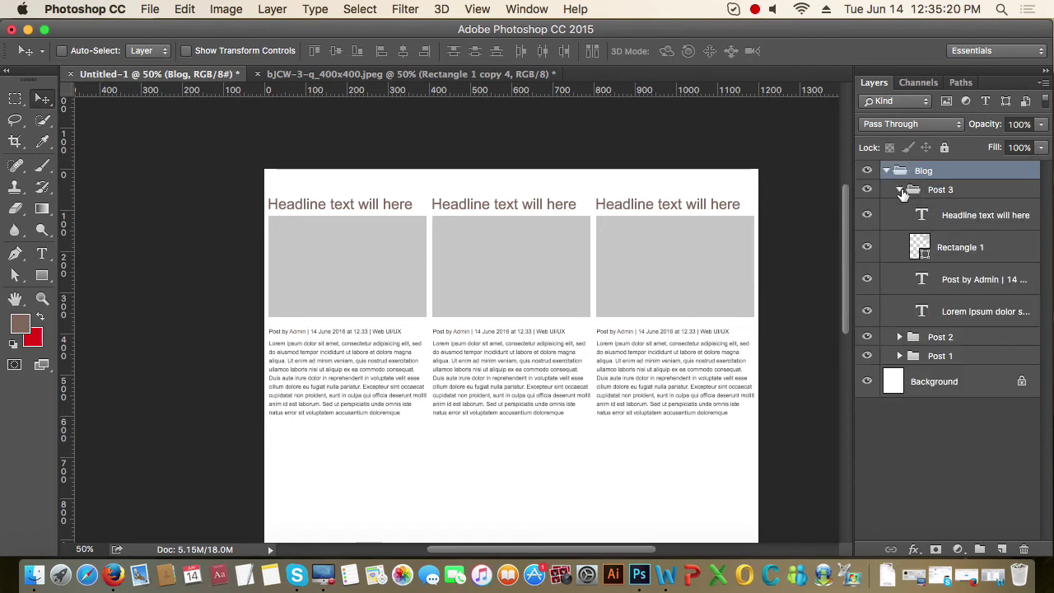
{"action": "left_click", "coordinate": [899, 337]}
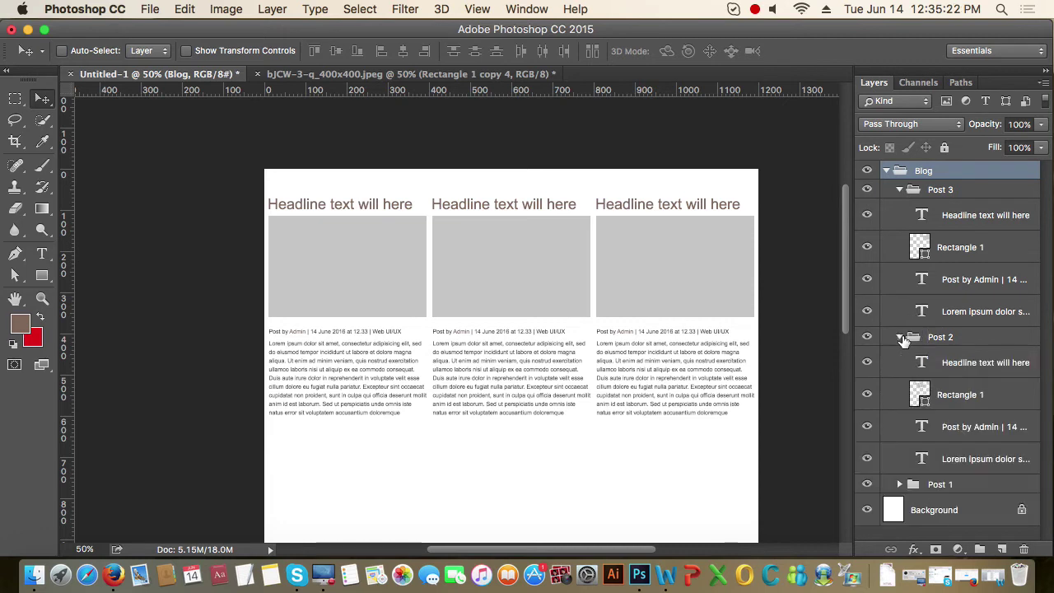
{"action": "left_click", "coordinate": [900, 337]}
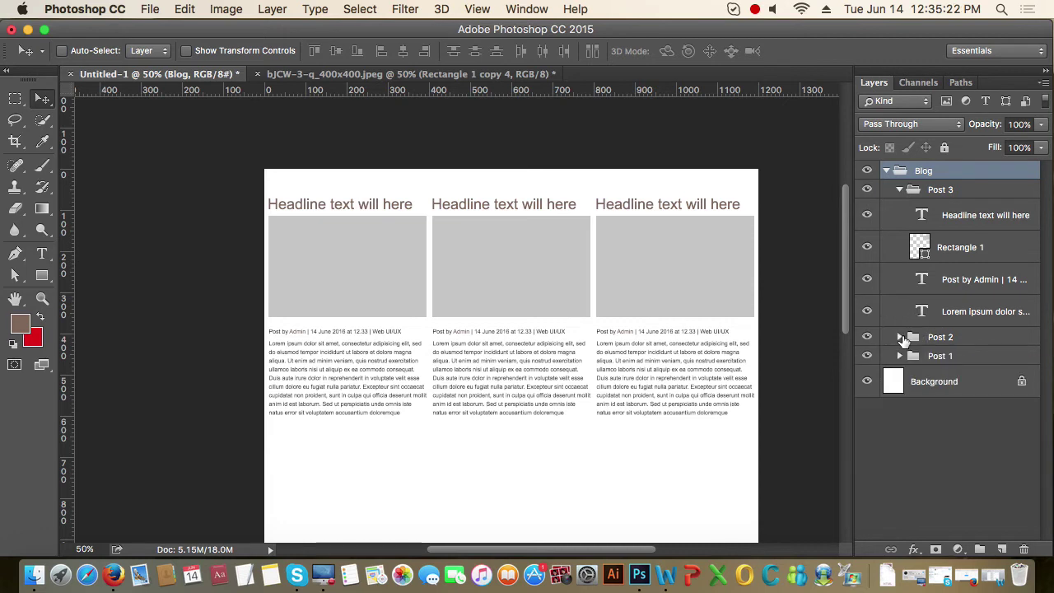
{"action": "left_click", "coordinate": [899, 190]}
{"action": "left_click", "coordinate": [886, 170]}
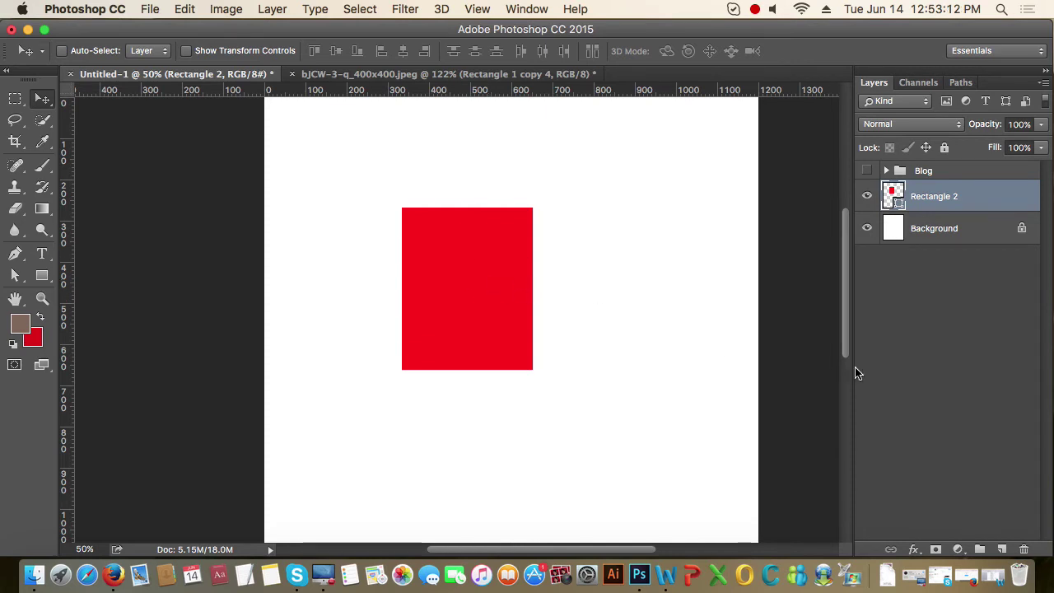
Step: Add a Stroke effect to Rectangle 2: 6 px, Inside, red
{"action": "left_click", "coordinate": [914, 550]}
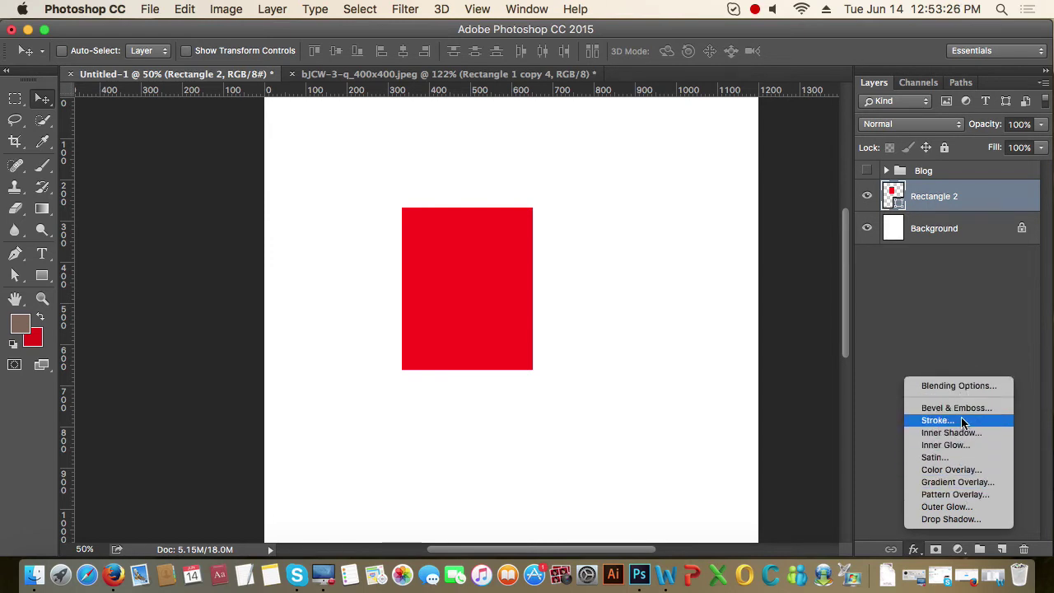
{"action": "left_click", "coordinate": [951, 422]}
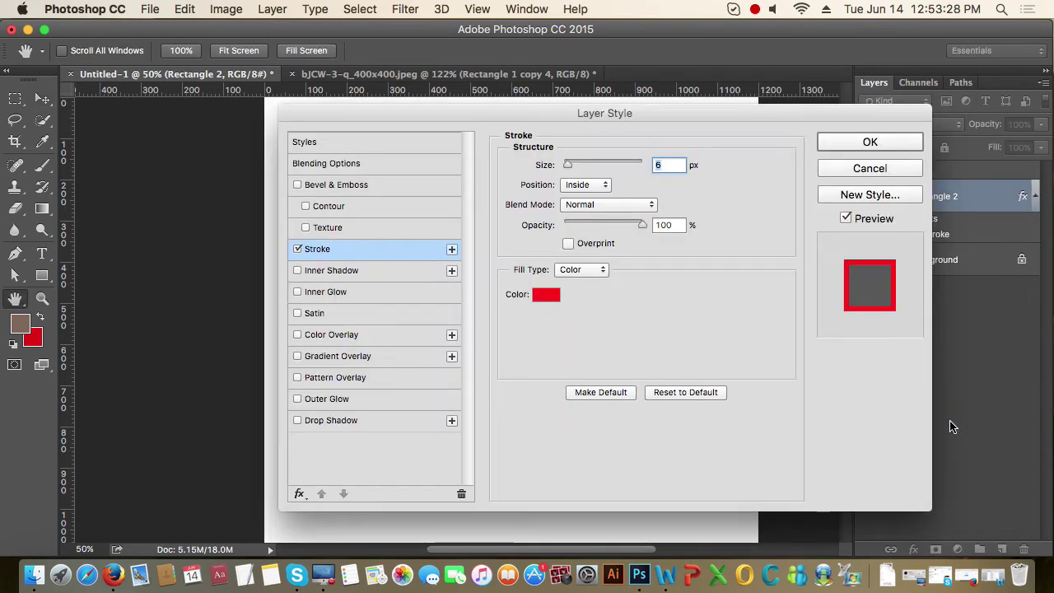
{"action": "left_click_drag", "start_coordinate": [482, 119], "coordinate": [580, 363]}
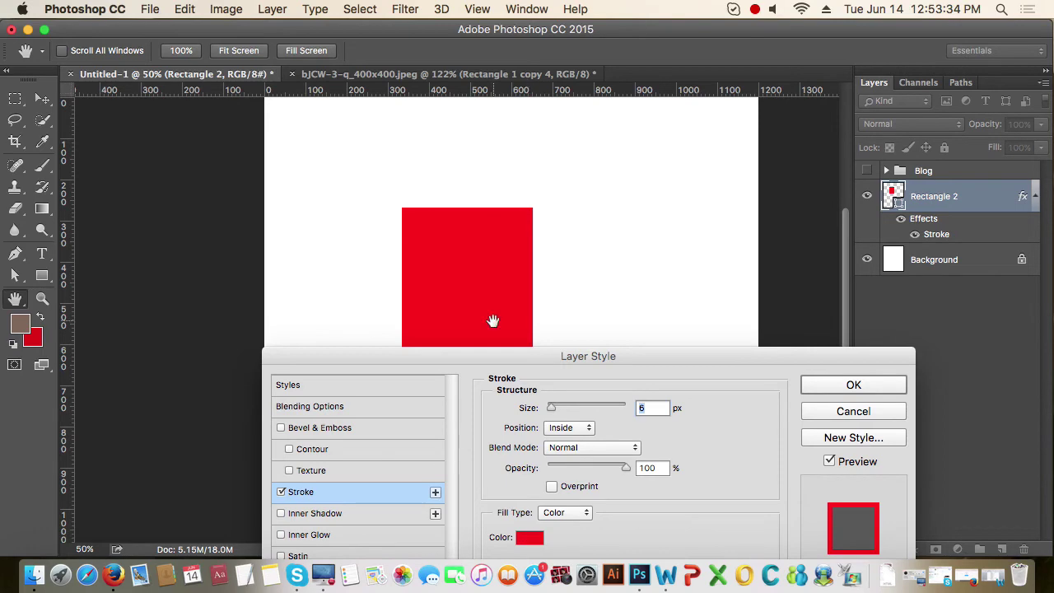
Step: Change the stroke colour to blue 1200ff and keep Fill Type at Color
{"action": "left_click", "coordinate": [532, 539]}
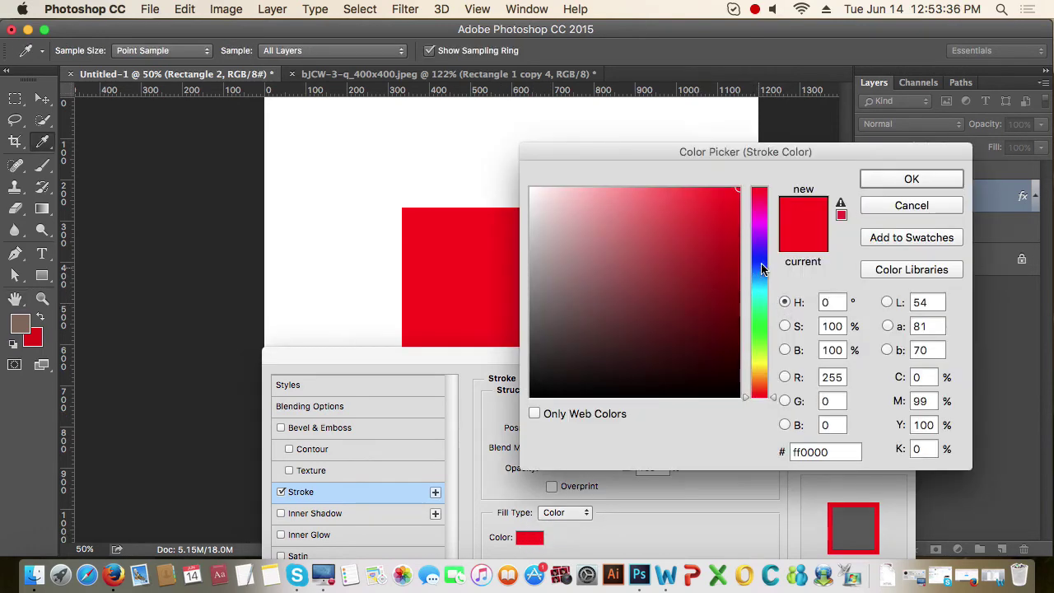
{"action": "left_click_drag", "start_coordinate": [761, 268], "coordinate": [760, 254]}
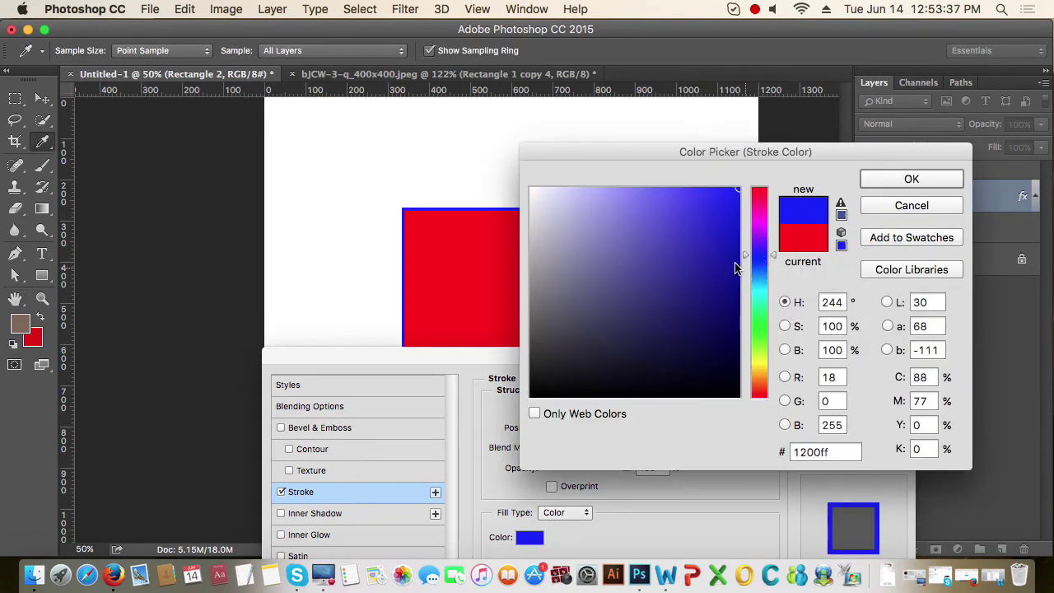
{"action": "left_click", "coordinate": [911, 180]}
{"action": "left_click_drag", "start_coordinate": [736, 355], "coordinate": [763, 214]}
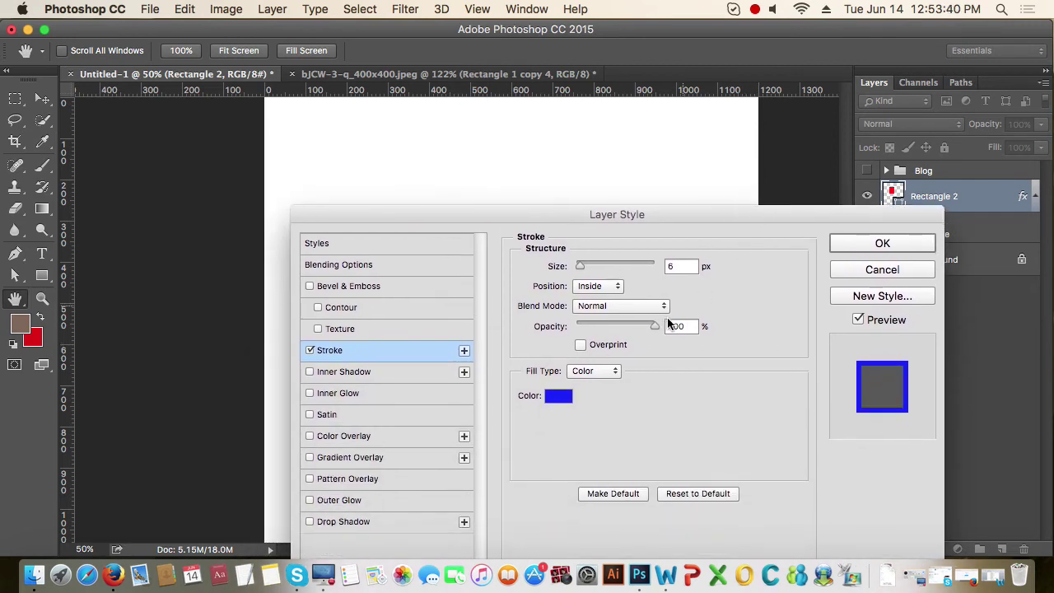
{"action": "left_click", "coordinate": [600, 370]}
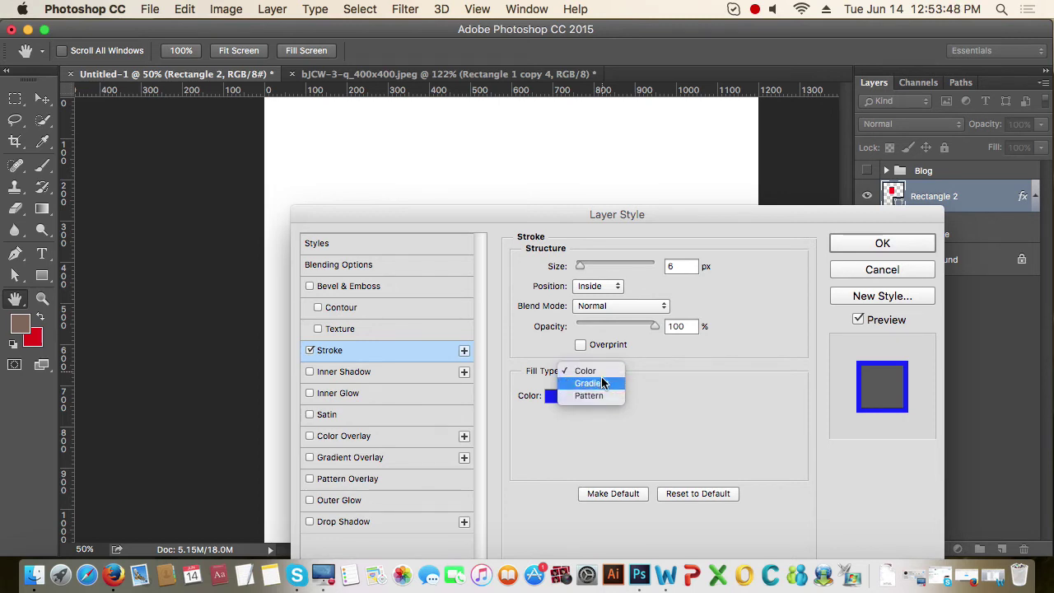
{"action": "left_click", "coordinate": [739, 412]}
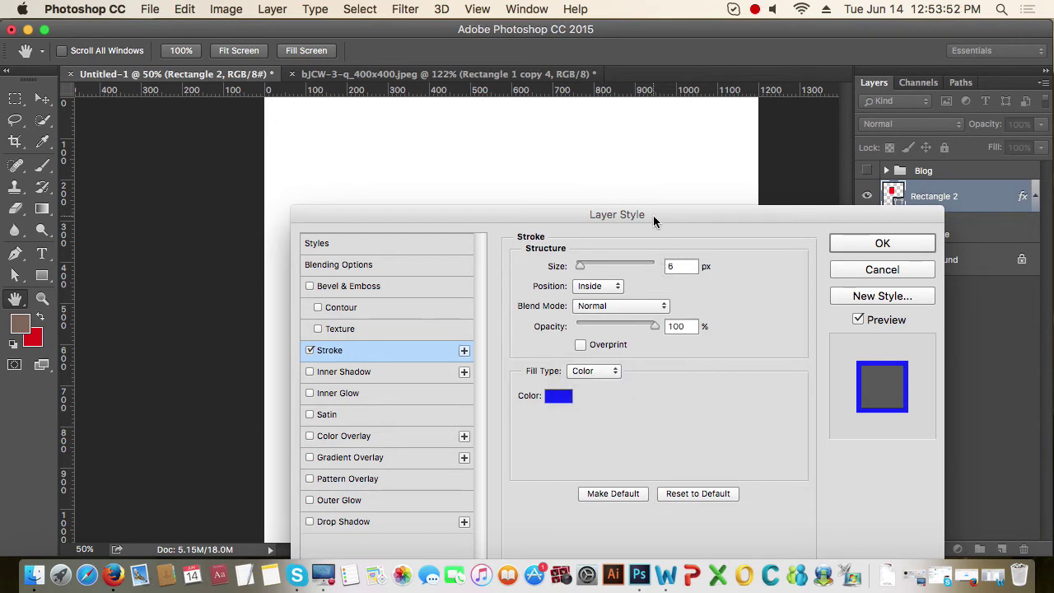
{"action": "left_click_drag", "start_coordinate": [653, 215], "coordinate": [667, 261]}
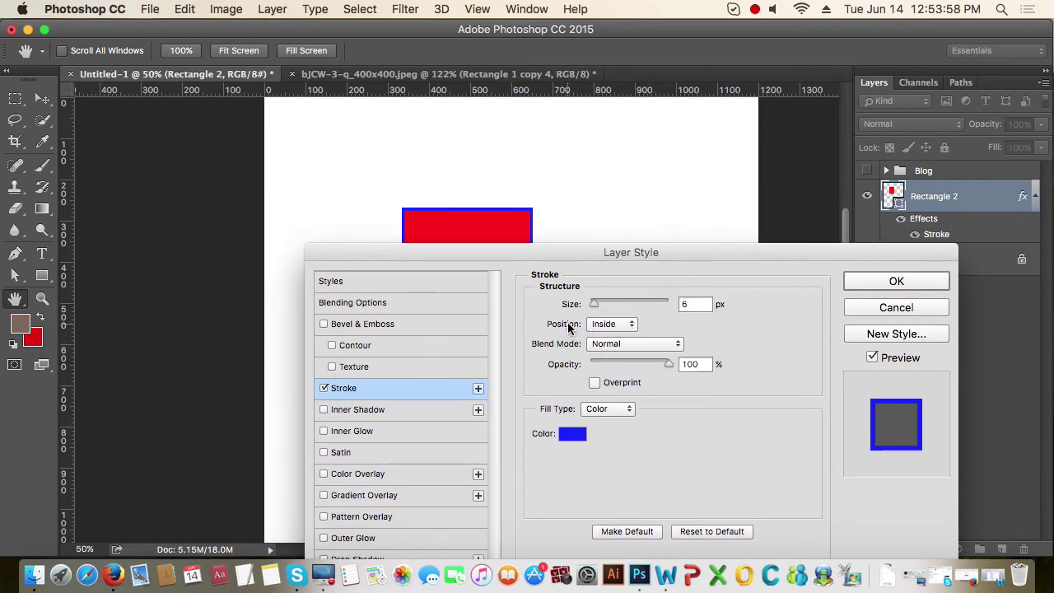
Step: Widen the stroke to 10 px and try the Outside and Center positions
{"action": "mouse_move", "coordinate": [595, 304]}
{"action": "left_mouse_down"}
{"action": "mouse_move", "coordinate": [607, 306]}
{"action": "mouse_move", "coordinate": [599, 303]}
{"action": "left_mouse_up"}
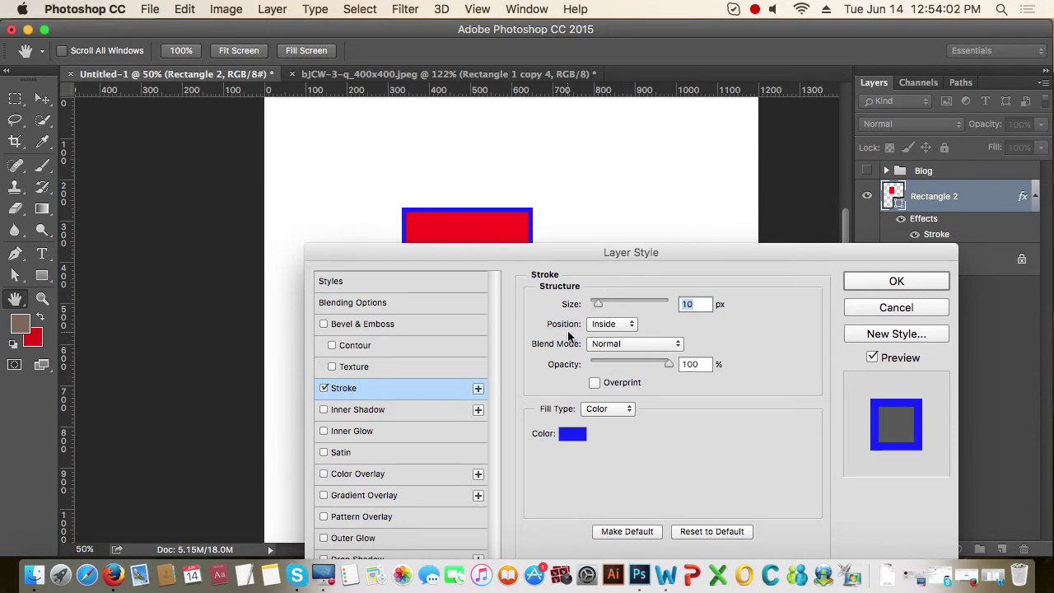
{"action": "left_click_drag", "start_coordinate": [618, 252], "coordinate": [616, 288]}
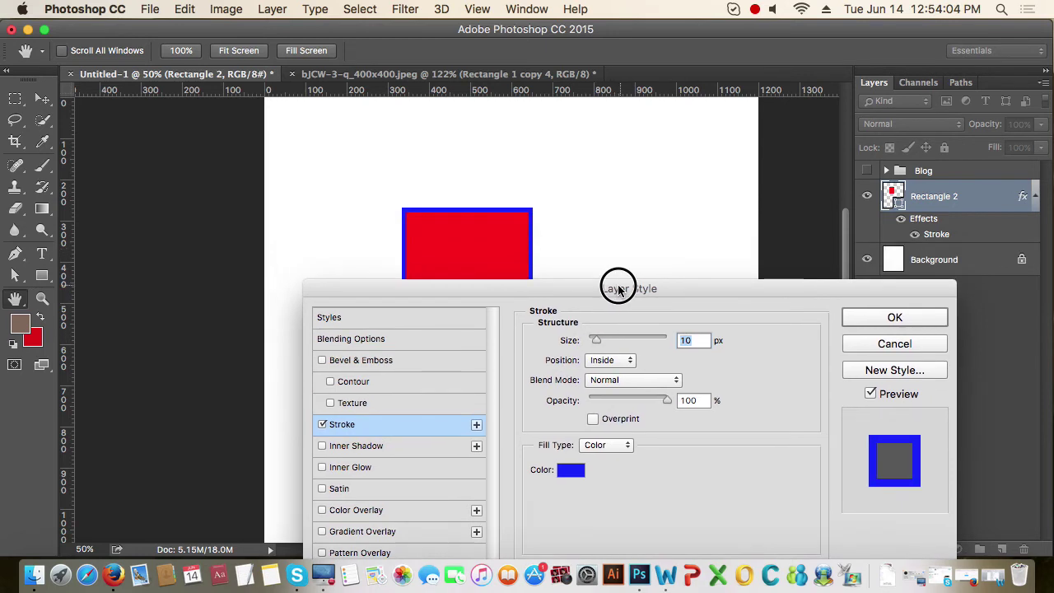
{"action": "left_click", "coordinate": [617, 363]}
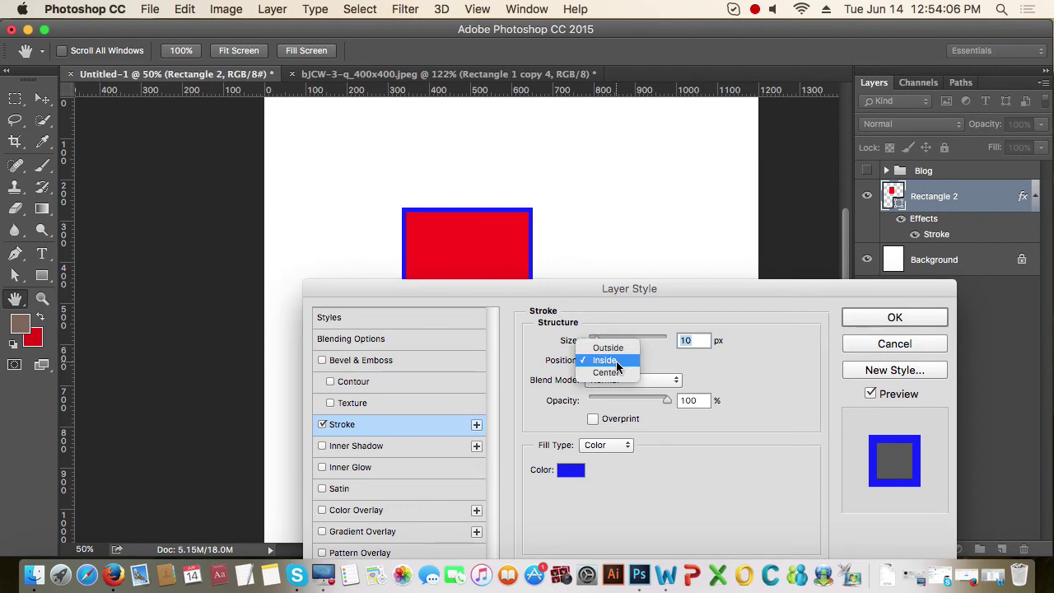
{"action": "left_click", "coordinate": [619, 349]}
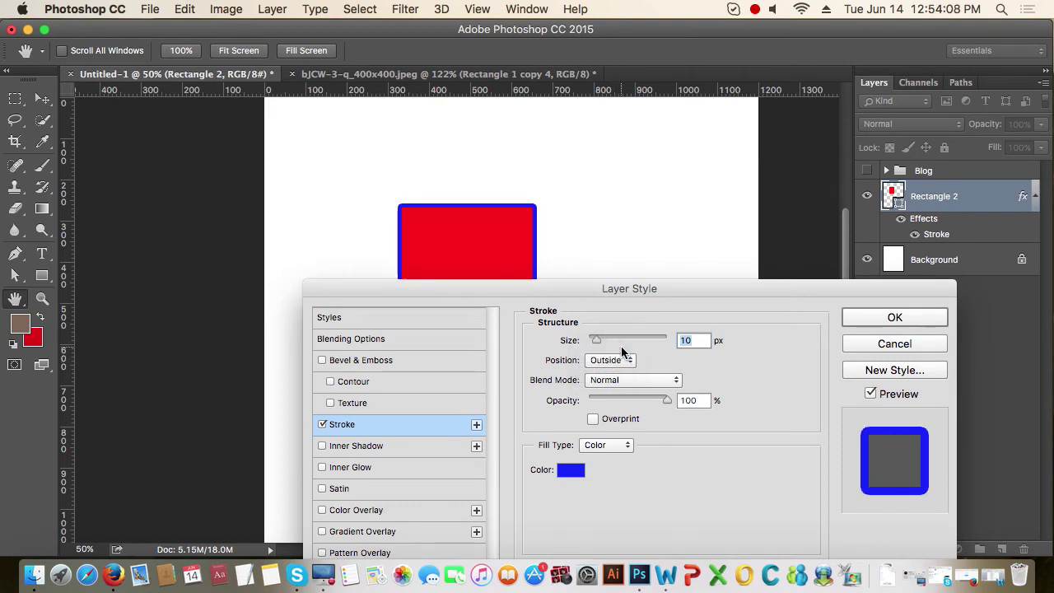
{"action": "left_click_drag", "start_coordinate": [621, 287], "coordinate": [617, 340]}
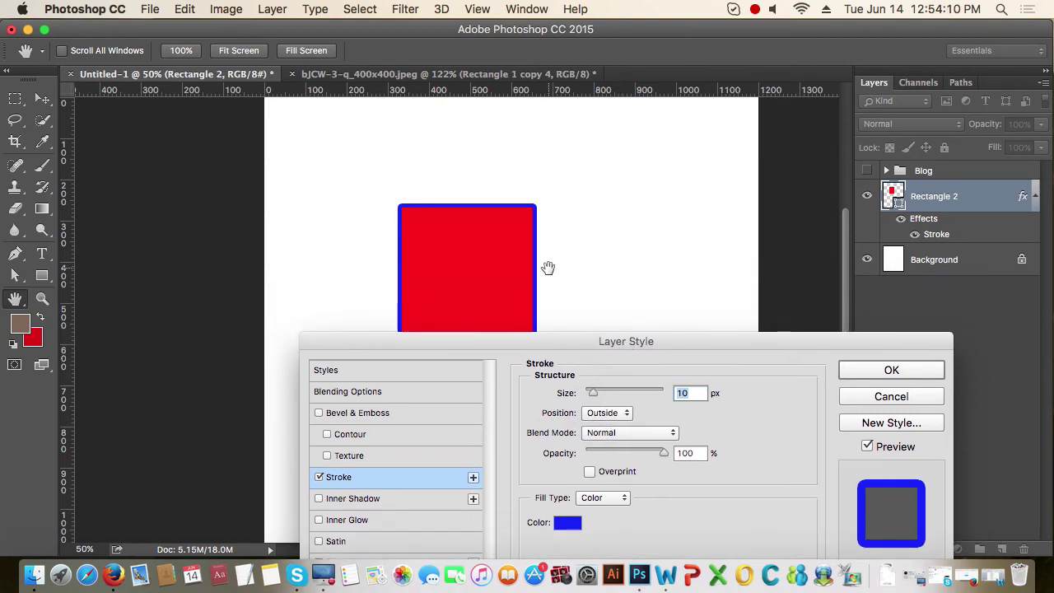
{"action": "left_click", "coordinate": [603, 416]}
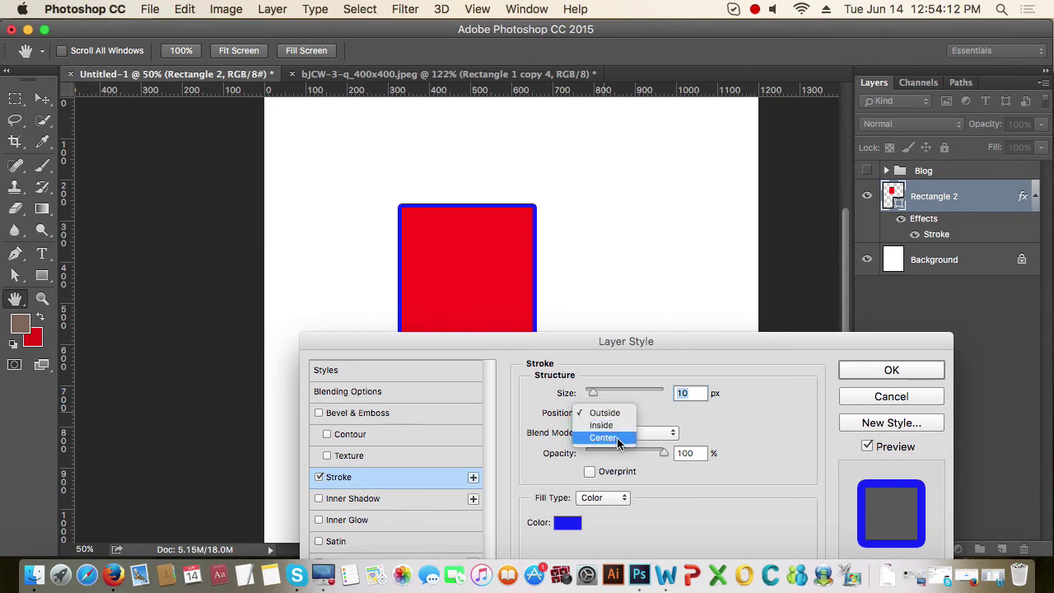
{"action": "left_click", "coordinate": [619, 440]}
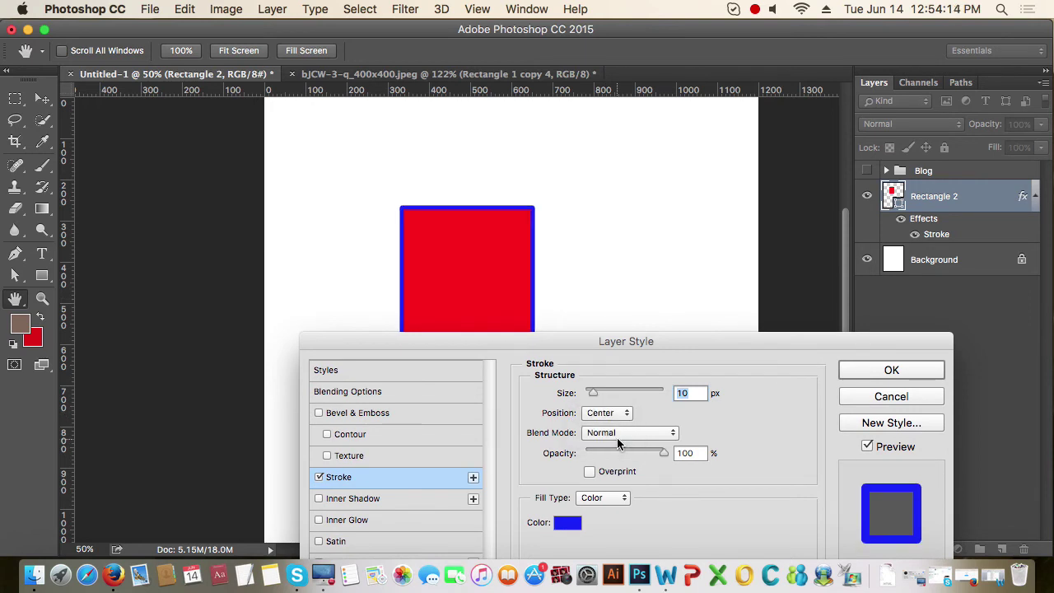
Step: Set the stroke position to Inside and test the stroke Opacity slider
{"action": "left_click", "coordinate": [612, 416]}
{"action": "left_click", "coordinate": [611, 400]}
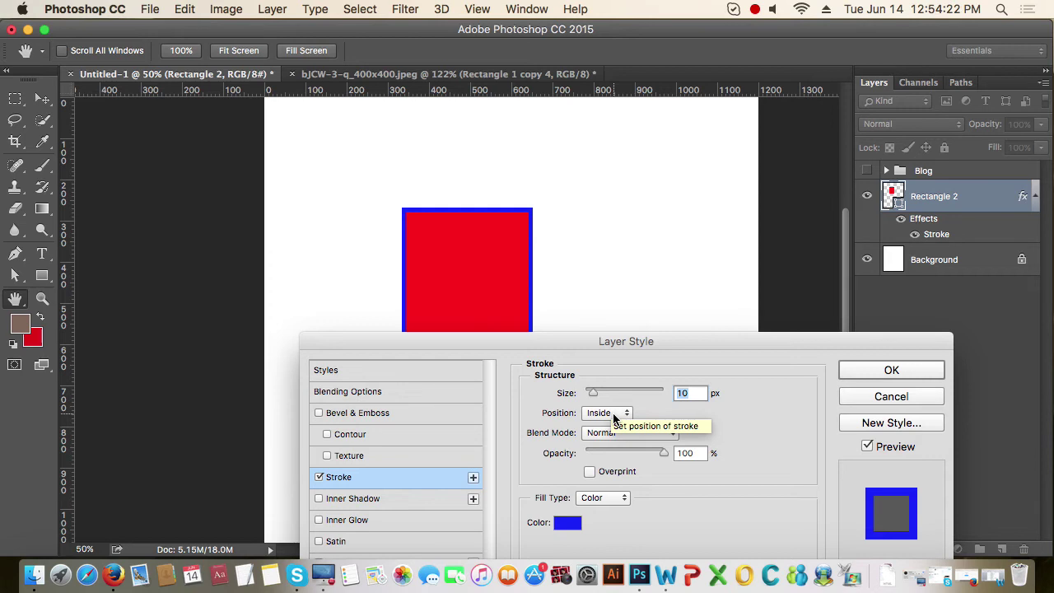
{"action": "left_click", "coordinate": [614, 417]}
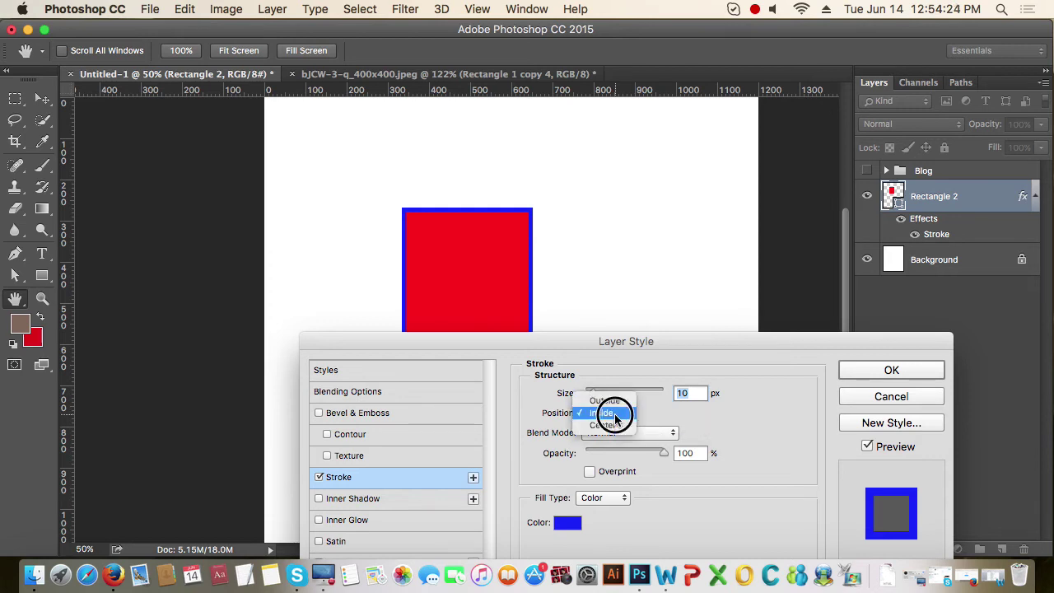
{"action": "left_click", "coordinate": [635, 420]}
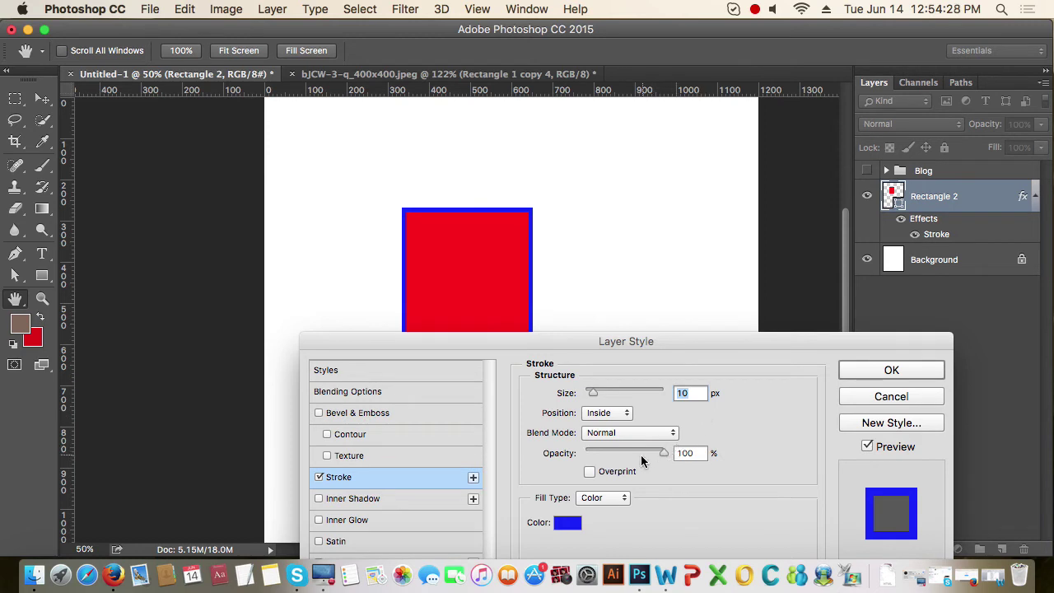
{"action": "mouse_move", "coordinate": [663, 453]}
{"action": "left_mouse_down"}
{"action": "mouse_move", "coordinate": [601, 458]}
{"action": "mouse_move", "coordinate": [664, 452]}
{"action": "left_mouse_up"}
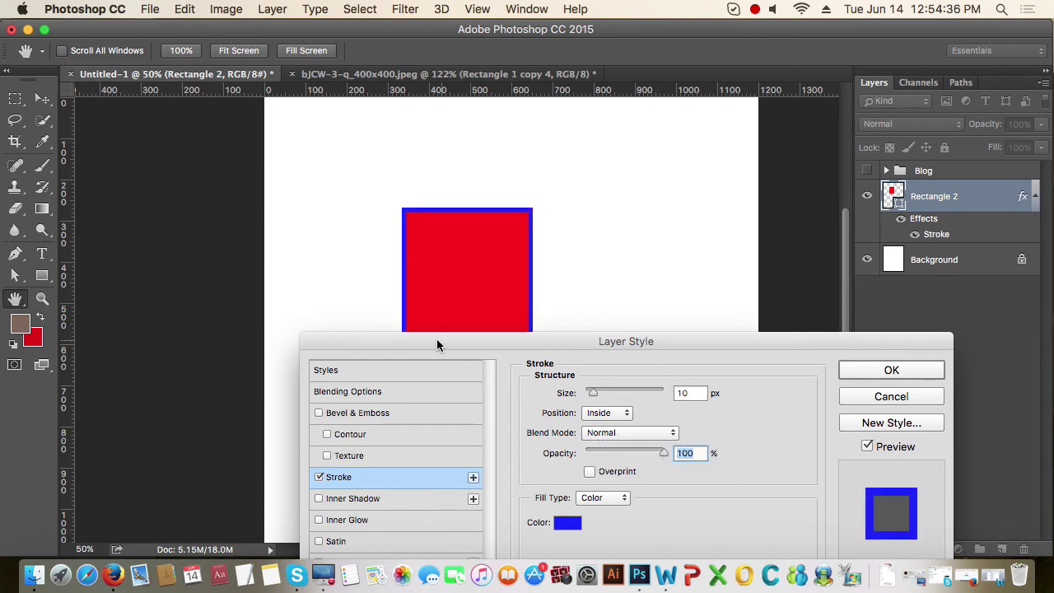
{"action": "left_click_drag", "start_coordinate": [436, 339], "coordinate": [726, 109]}
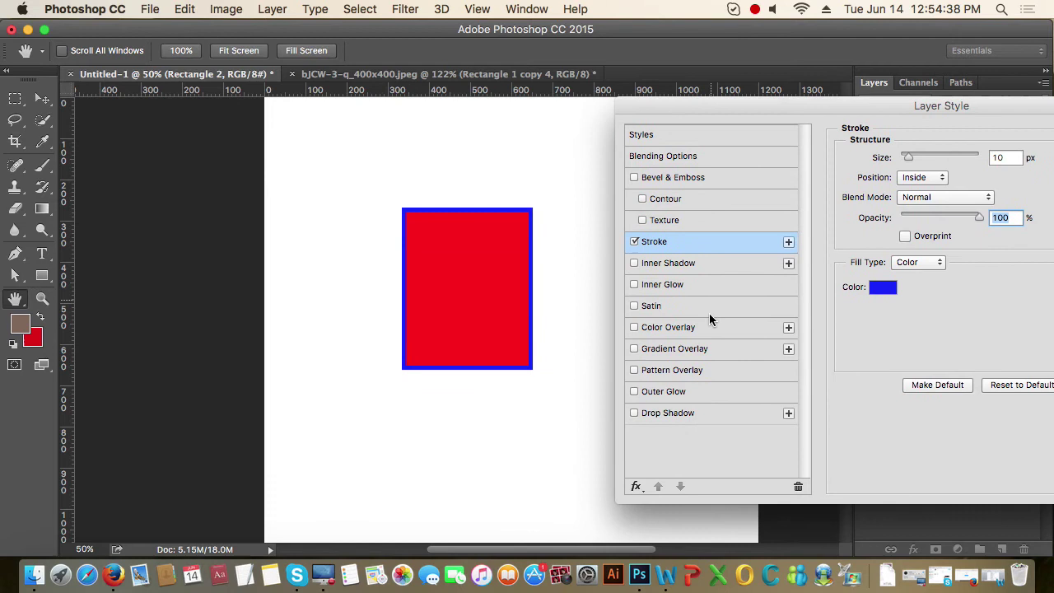
Step: Replace the stroke with a Drop Shadow at 95% opacity and 75 px distance
{"action": "left_click", "coordinate": [667, 414]}
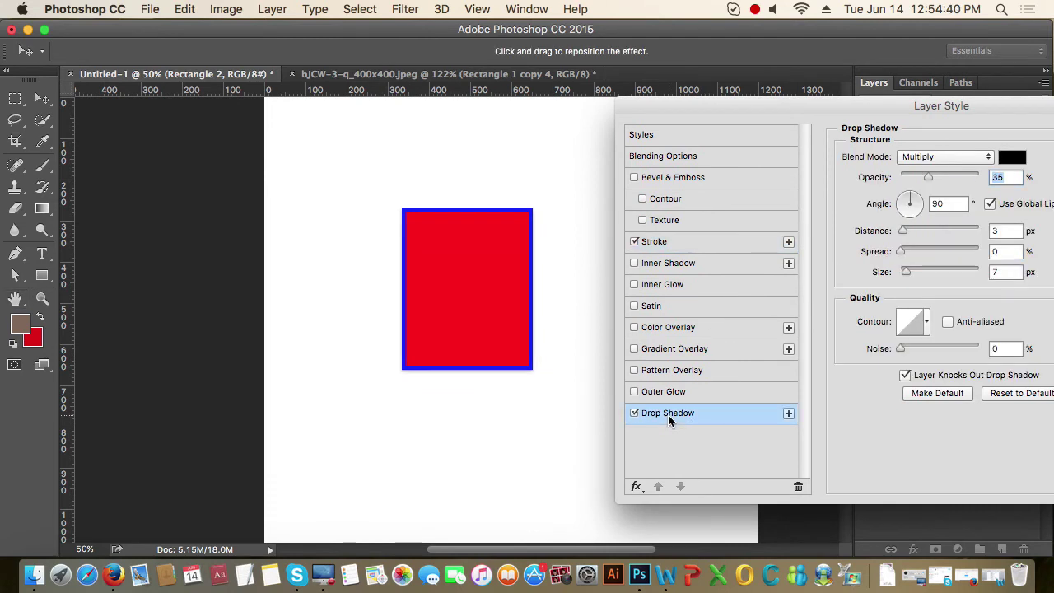
{"action": "left_click", "coordinate": [634, 242]}
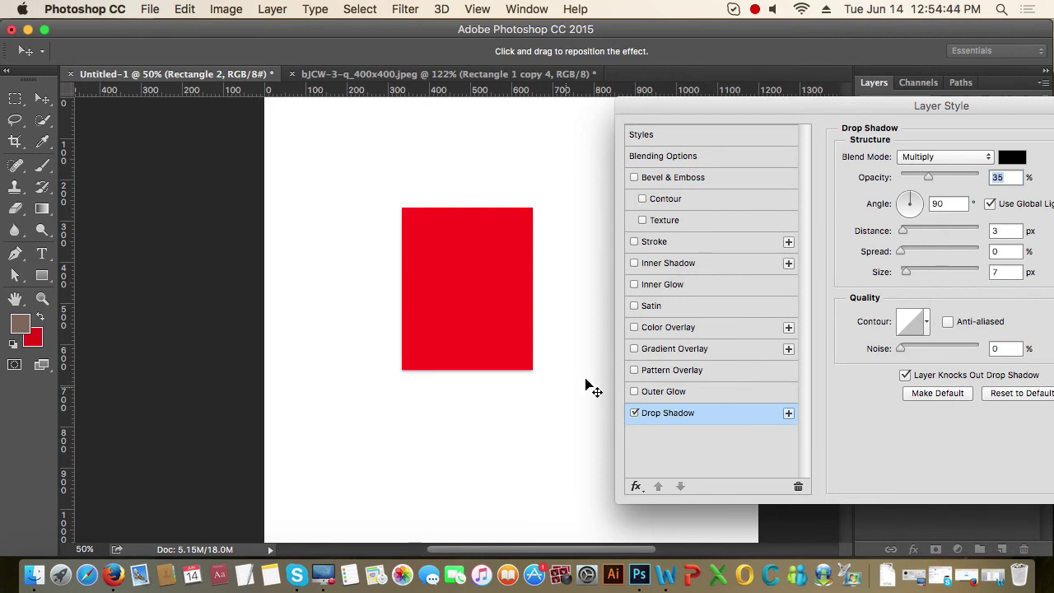
{"action": "left_click_drag", "start_coordinate": [819, 110], "coordinate": [765, 115]}
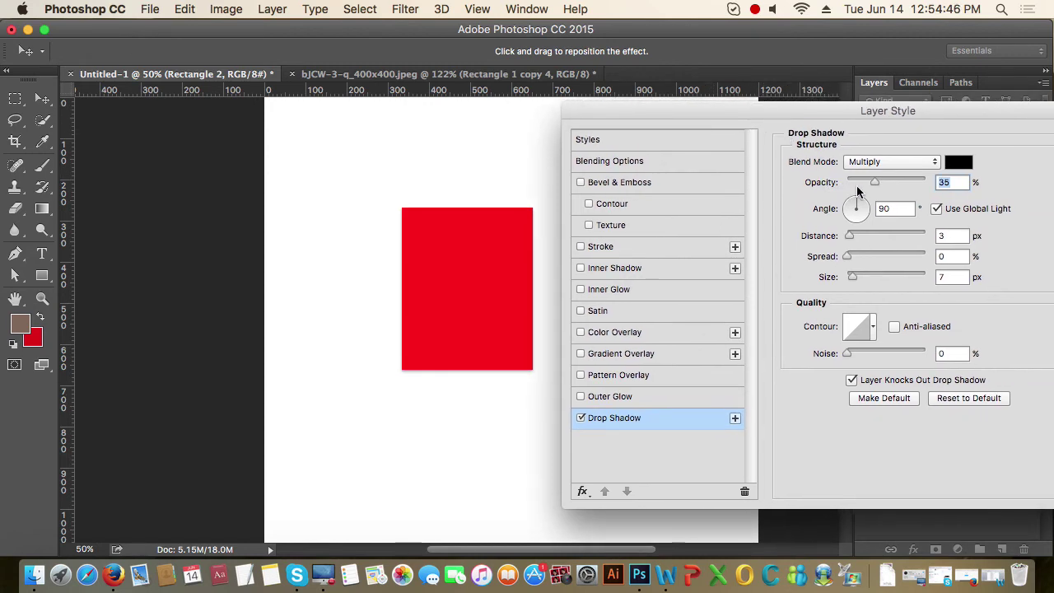
{"action": "left_click_drag", "start_coordinate": [880, 187], "coordinate": [922, 187]}
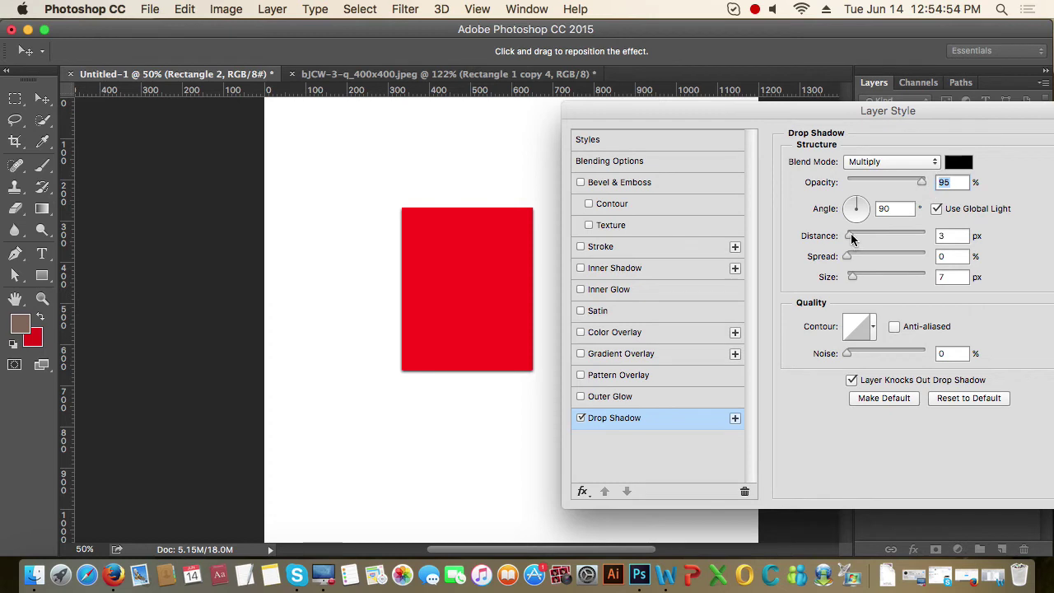
{"action": "left_click_drag", "start_coordinate": [794, 113], "coordinate": [820, 110]}
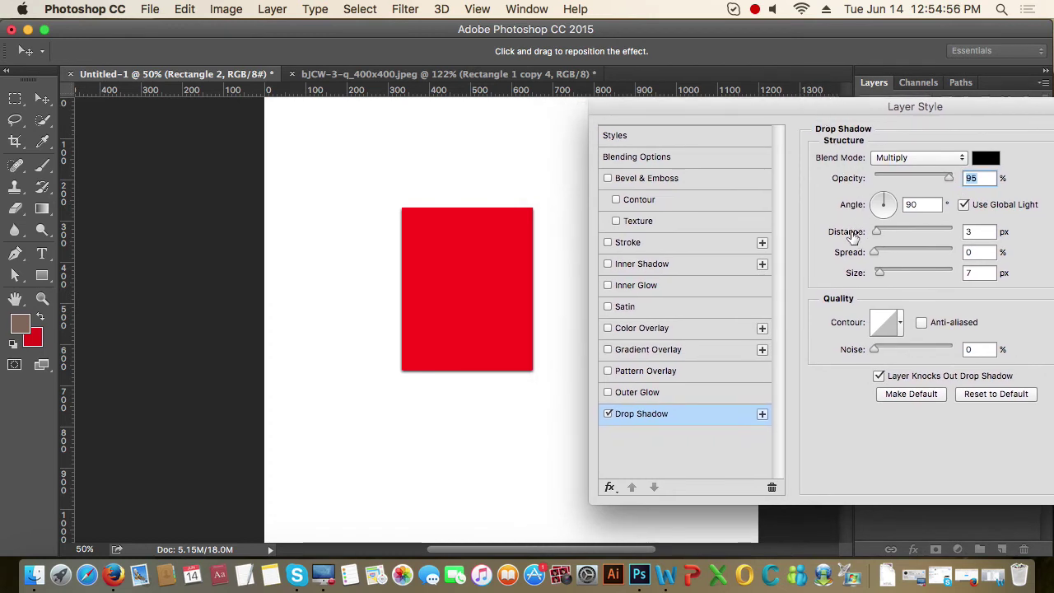
{"action": "left_click_drag", "start_coordinate": [877, 232], "coordinate": [924, 233]}
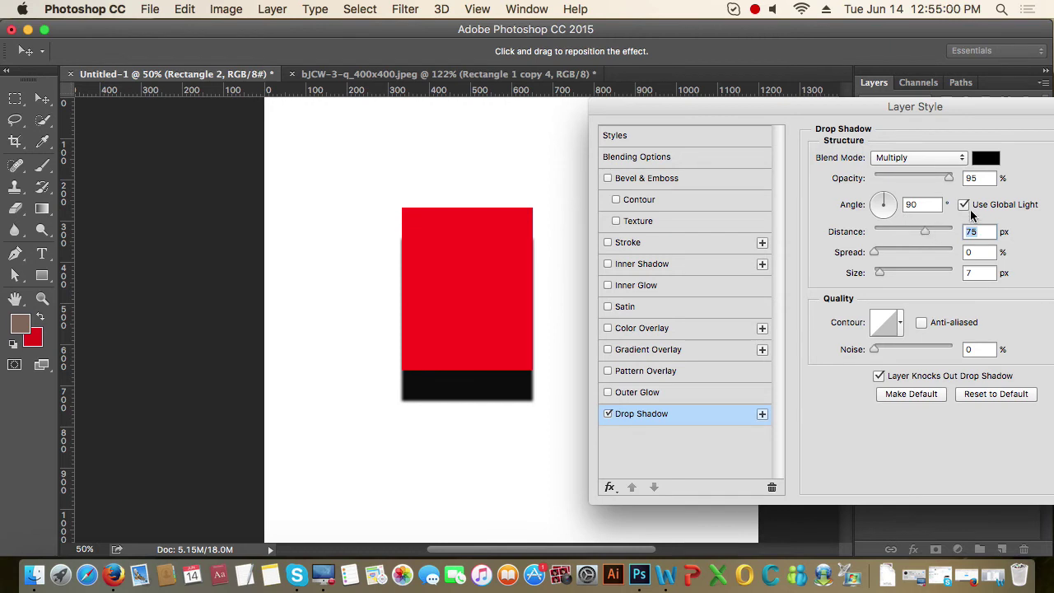
Step: Turn off Use Global Light and set the shadow angle to 127°
{"action": "left_click", "coordinate": [964, 205]}
{"action": "left_click", "coordinate": [876, 200]}
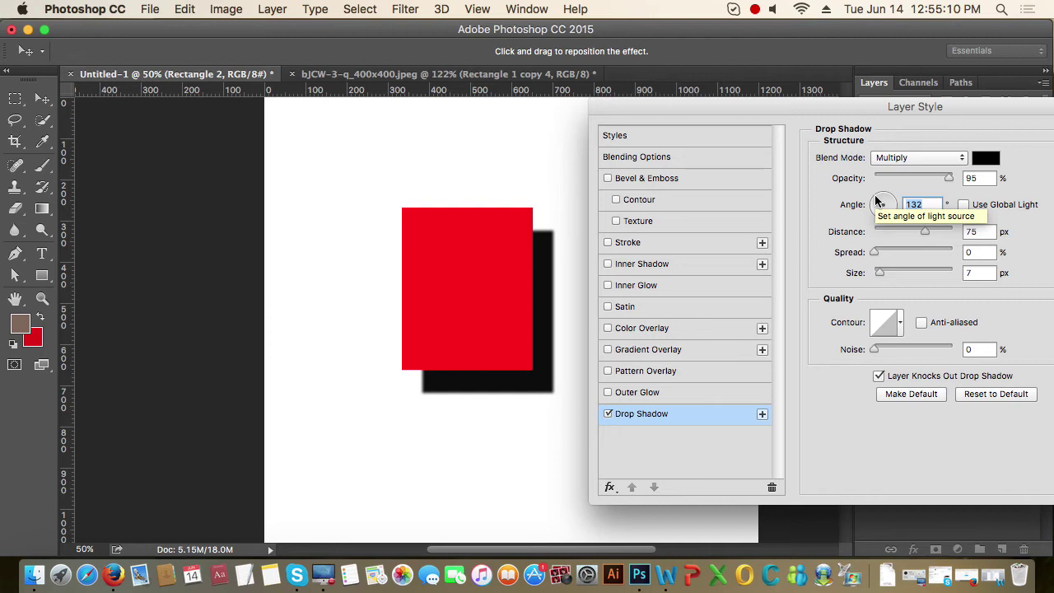
{"action": "left_click", "coordinate": [877, 216]}
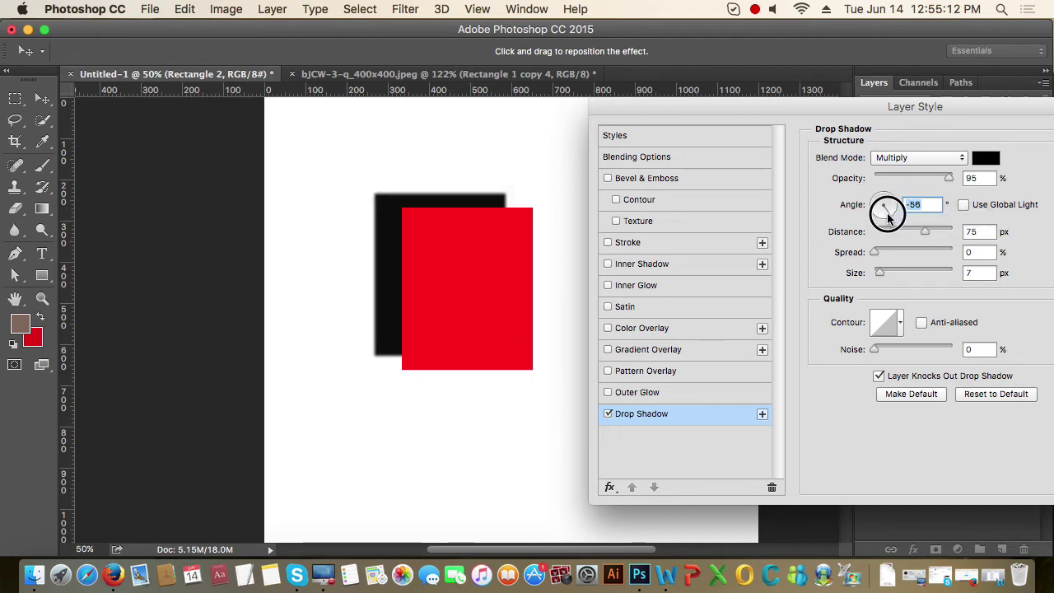
{"action": "left_click", "coordinate": [876, 209]}
{"action": "left_click", "coordinate": [877, 200]}
{"action": "left_click", "coordinate": [882, 199]}
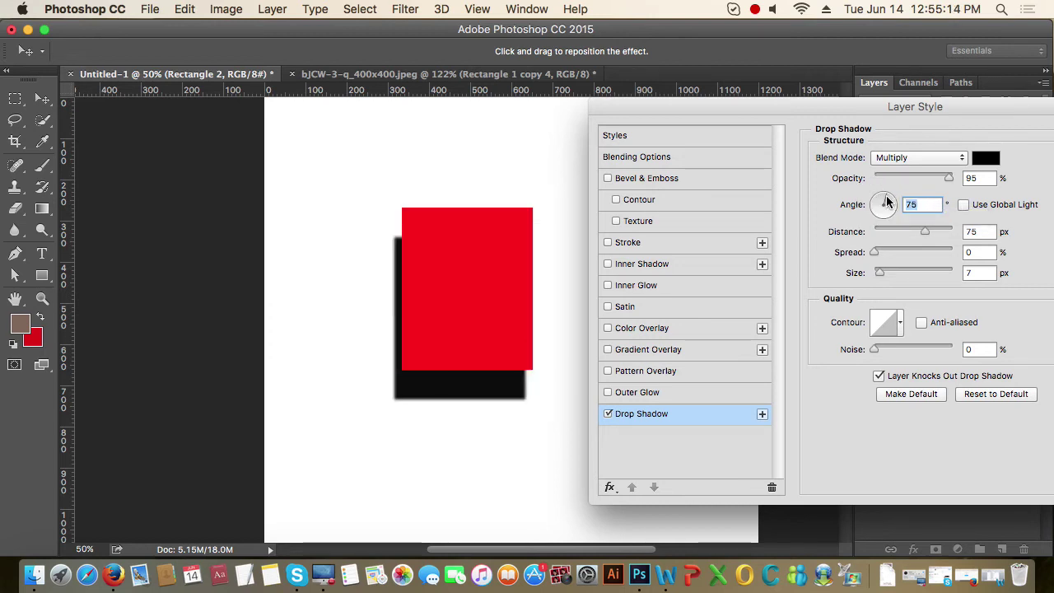
{"action": "left_click", "coordinate": [892, 204]}
{"action": "left_click", "coordinate": [889, 214]}
{"action": "left_click", "coordinate": [890, 219]}
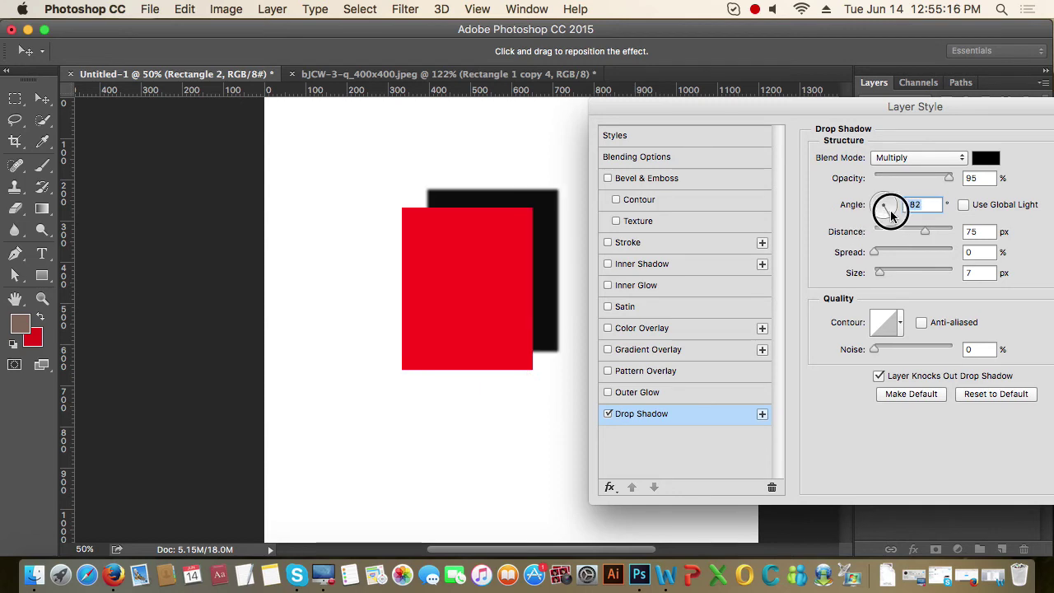
{"action": "left_click", "coordinate": [892, 219]}
Step: Set the drop shadow to 127°, 69 px distance, 30% opacity and 43 px size, then disable it
{"action": "left_click", "coordinate": [877, 202]}
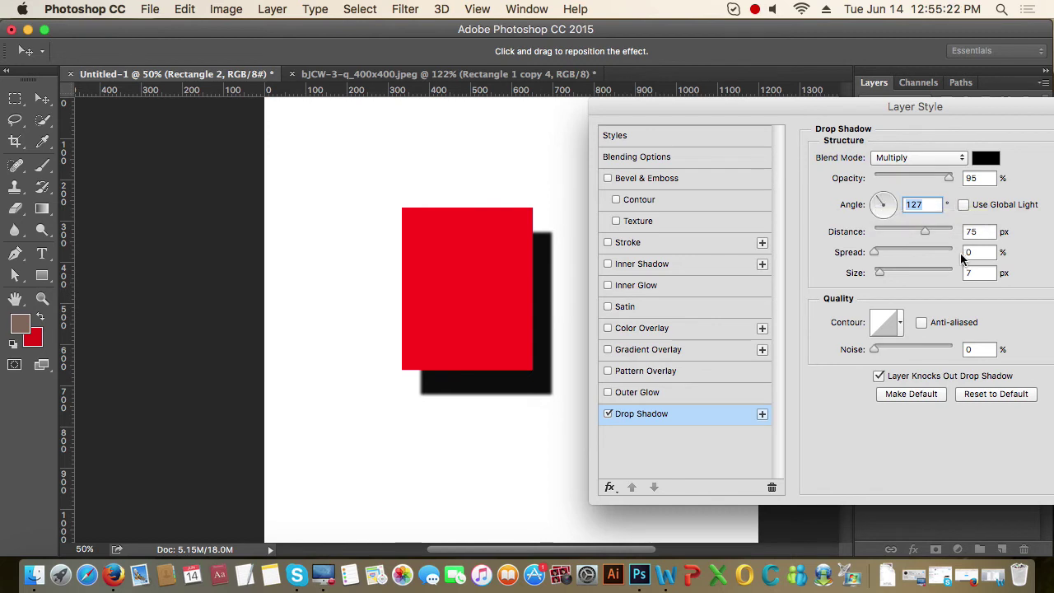
{"action": "left_click_drag", "start_coordinate": [926, 231], "coordinate": [932, 234]}
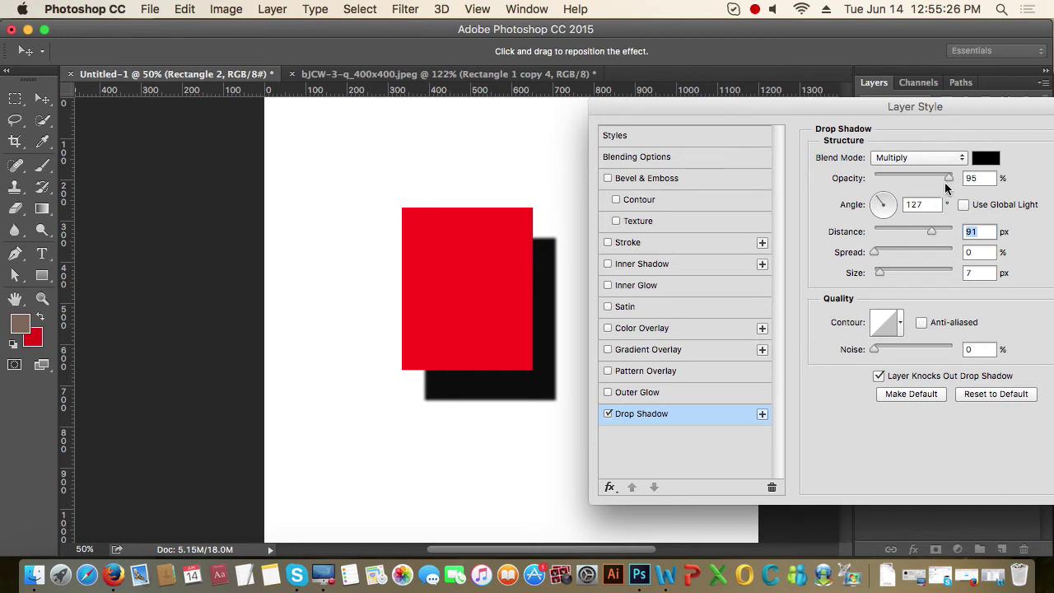
{"action": "left_click_drag", "start_coordinate": [950, 186], "coordinate": [882, 189]}
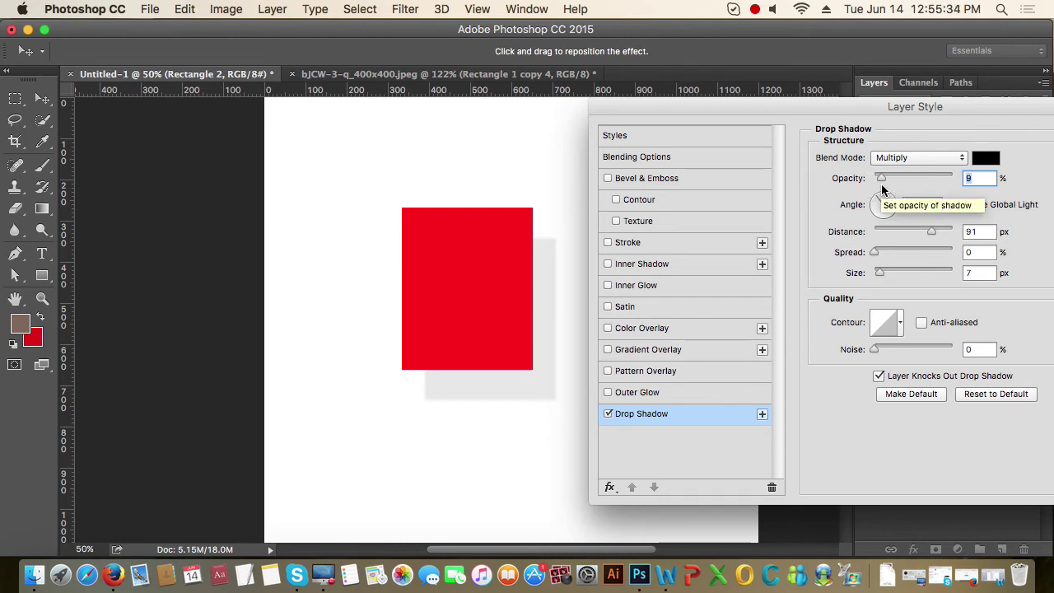
{"action": "mouse_move", "coordinate": [882, 178]}
{"action": "left_mouse_down"}
{"action": "mouse_move", "coordinate": [932, 183]}
{"action": "mouse_move", "coordinate": [907, 185]}
{"action": "left_mouse_up"}
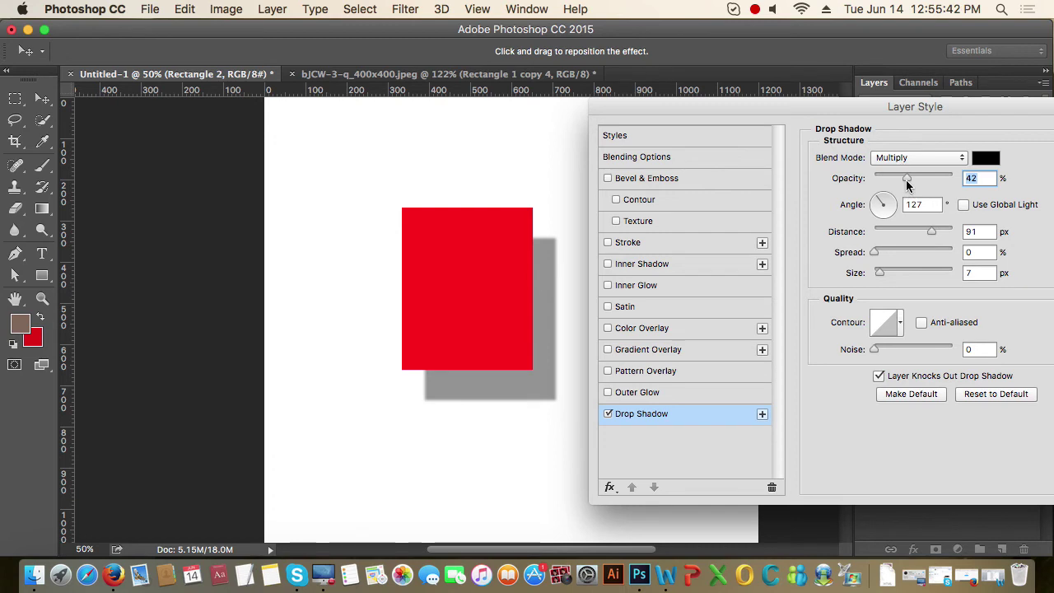
{"action": "mouse_move", "coordinate": [906, 185]}
{"action": "left_mouse_down"}
{"action": "mouse_move", "coordinate": [944, 186]}
{"action": "mouse_move", "coordinate": [897, 186]}
{"action": "left_mouse_up"}
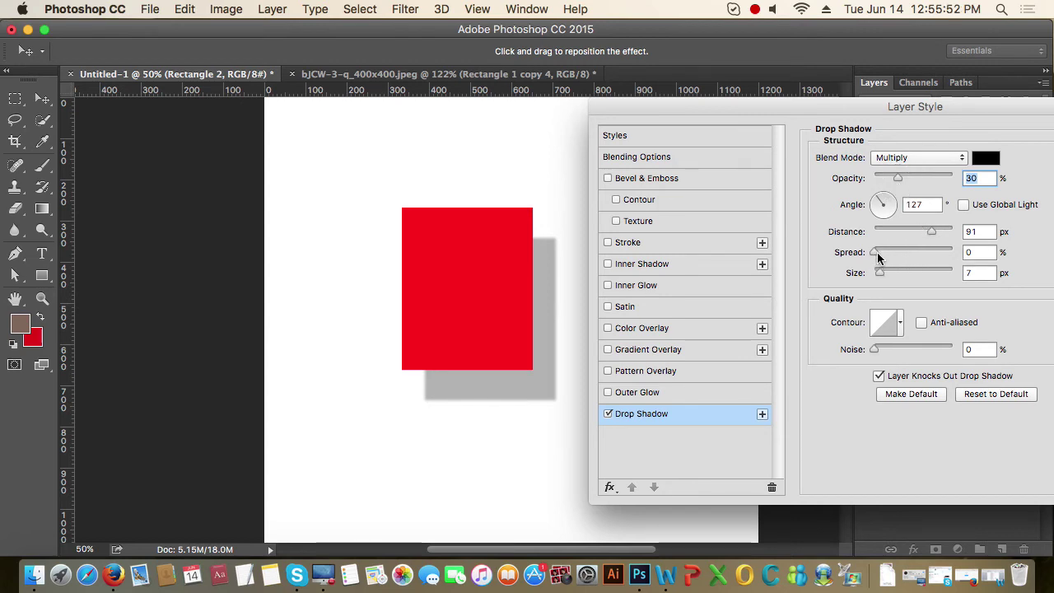
{"action": "mouse_move", "coordinate": [875, 254]}
{"action": "left_mouse_down"}
{"action": "mouse_move", "coordinate": [923, 253]}
{"action": "mouse_move", "coordinate": [871, 252]}
{"action": "mouse_move", "coordinate": [893, 275]}
{"action": "left_mouse_up"}
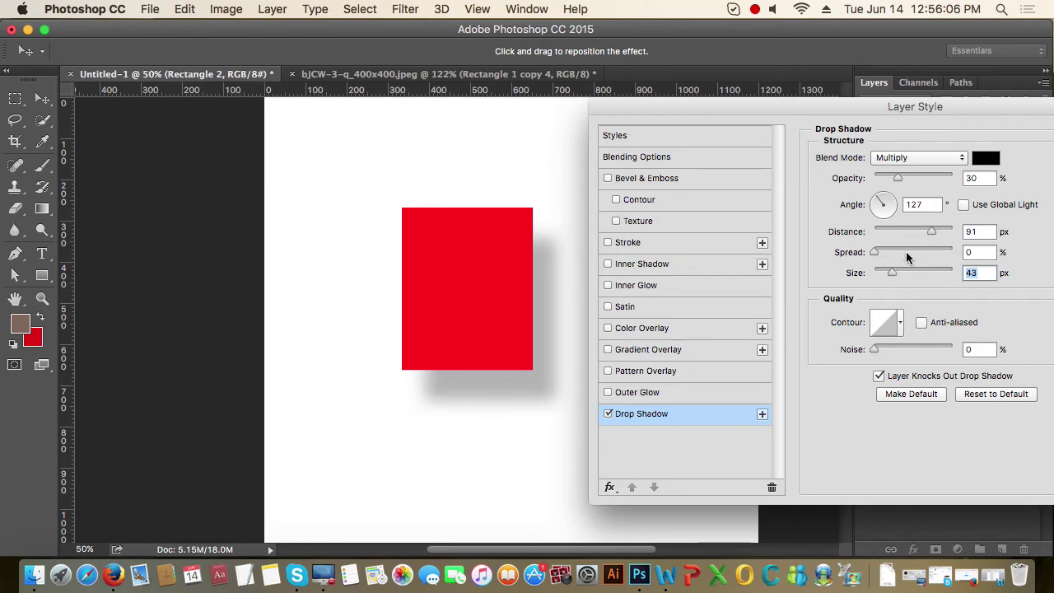
{"action": "left_click_drag", "start_coordinate": [932, 232], "coordinate": [922, 234]}
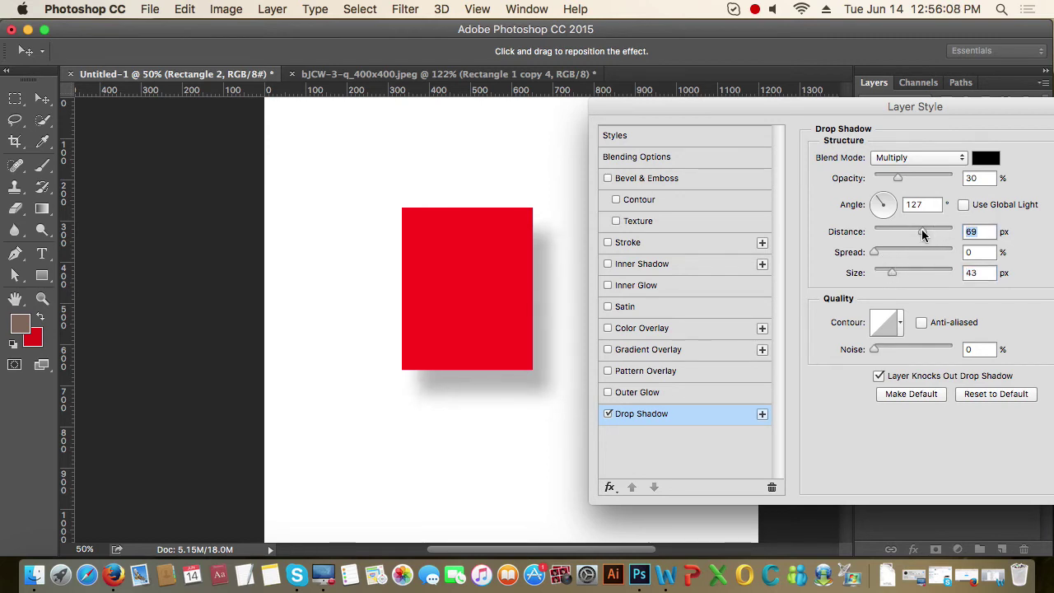
{"action": "mouse_move", "coordinate": [904, 110]}
{"action": "left_mouse_down"}
{"action": "mouse_move", "coordinate": [851, 100]}
{"action": "mouse_move", "coordinate": [864, 105]}
{"action": "left_mouse_up"}
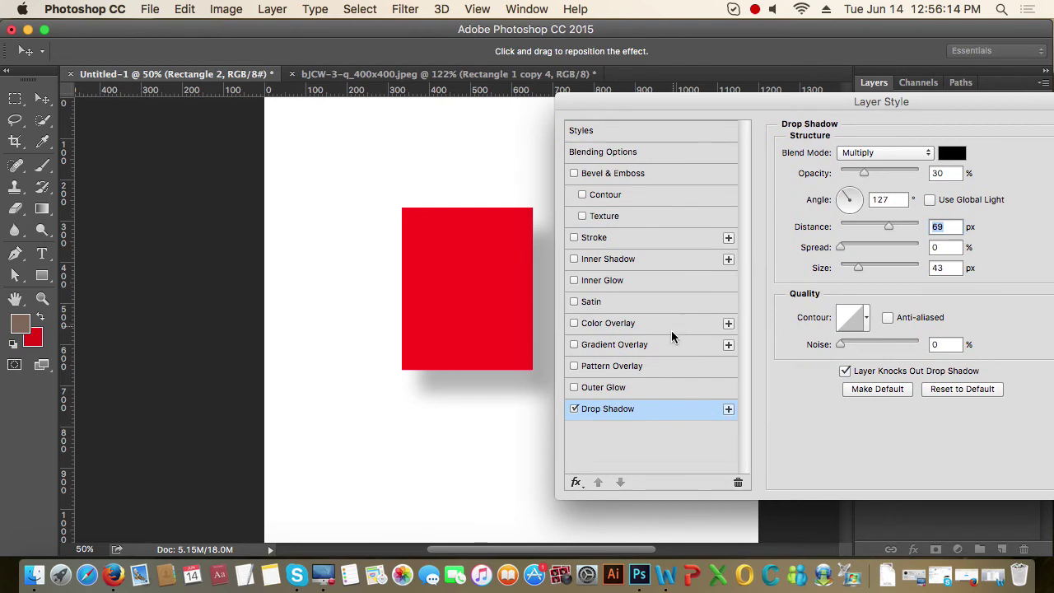
{"action": "left_click", "coordinate": [574, 409]}
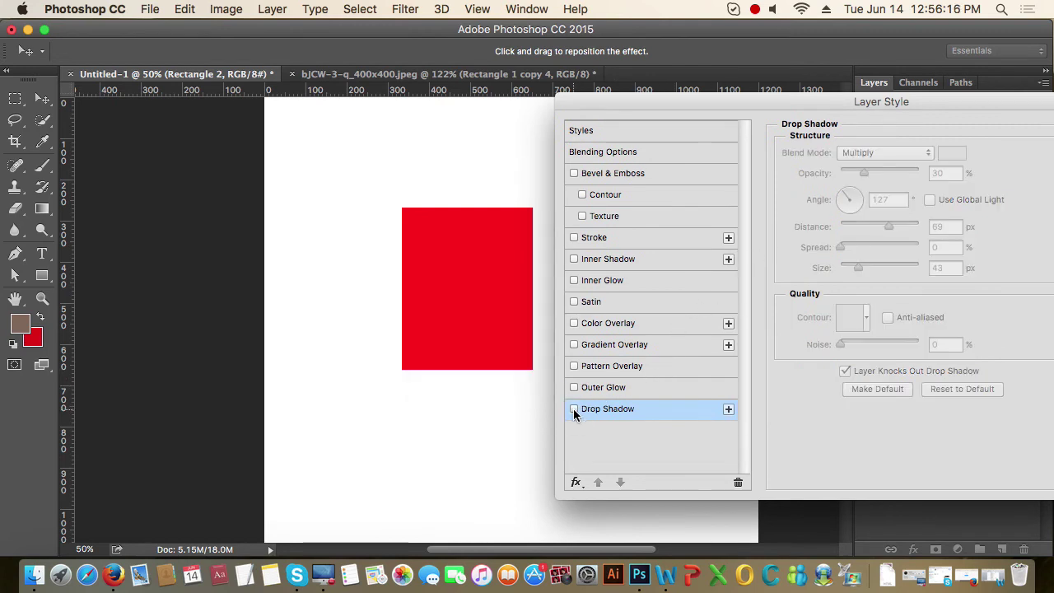
Step: Give Rectangle 2 a bright green Color Overlay at Normal blend and 100% opacity
{"action": "left_click", "coordinate": [615, 325]}
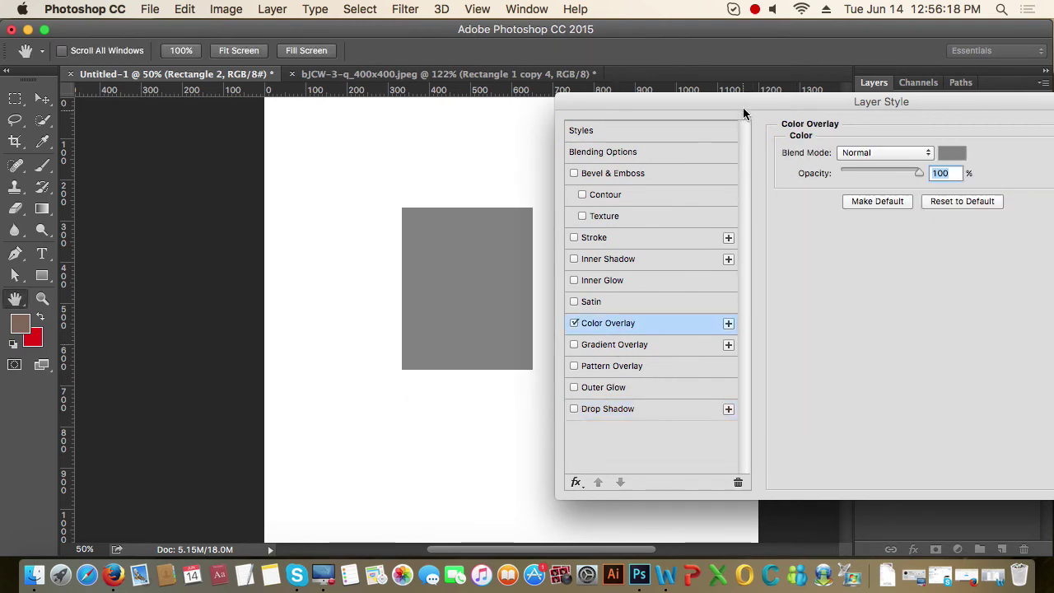
{"action": "left_click_drag", "start_coordinate": [744, 112], "coordinate": [738, 282]}
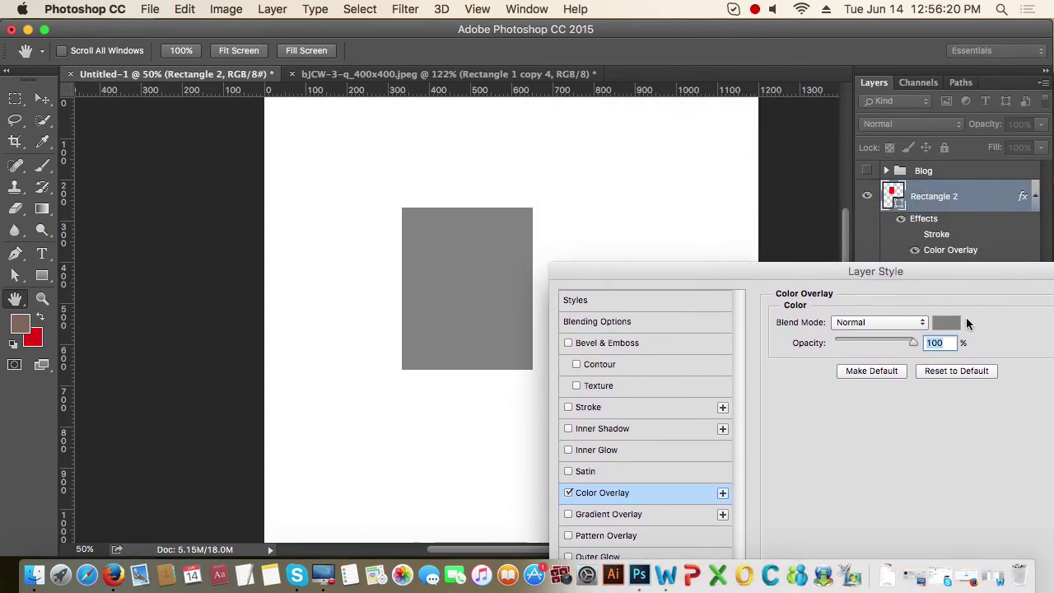
{"action": "left_click", "coordinate": [945, 323]}
{"action": "left_click", "coordinate": [737, 227]}
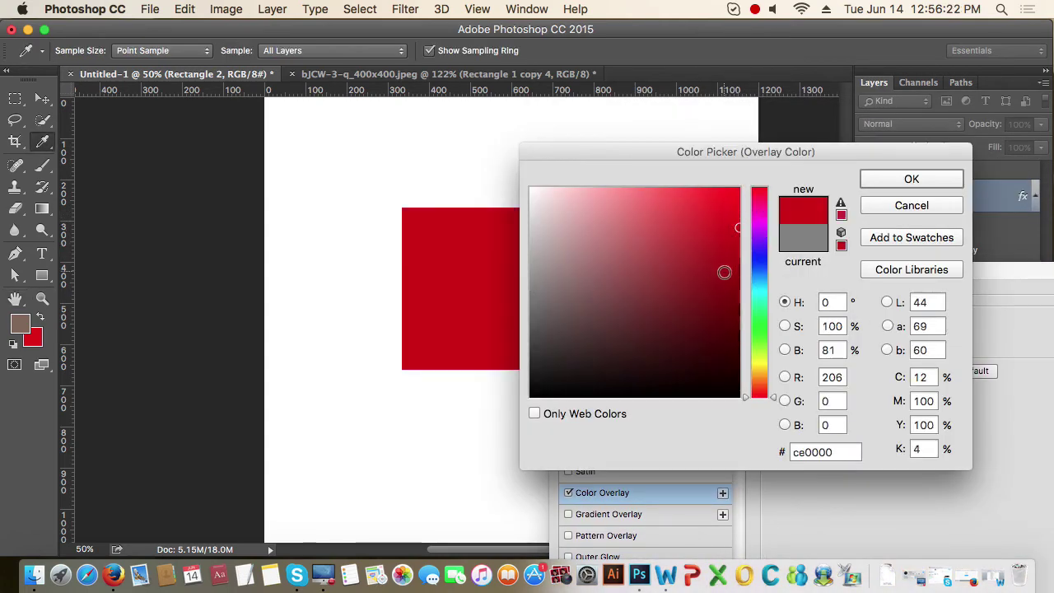
{"action": "left_click", "coordinate": [758, 317]}
{"action": "left_click", "coordinate": [906, 179]}
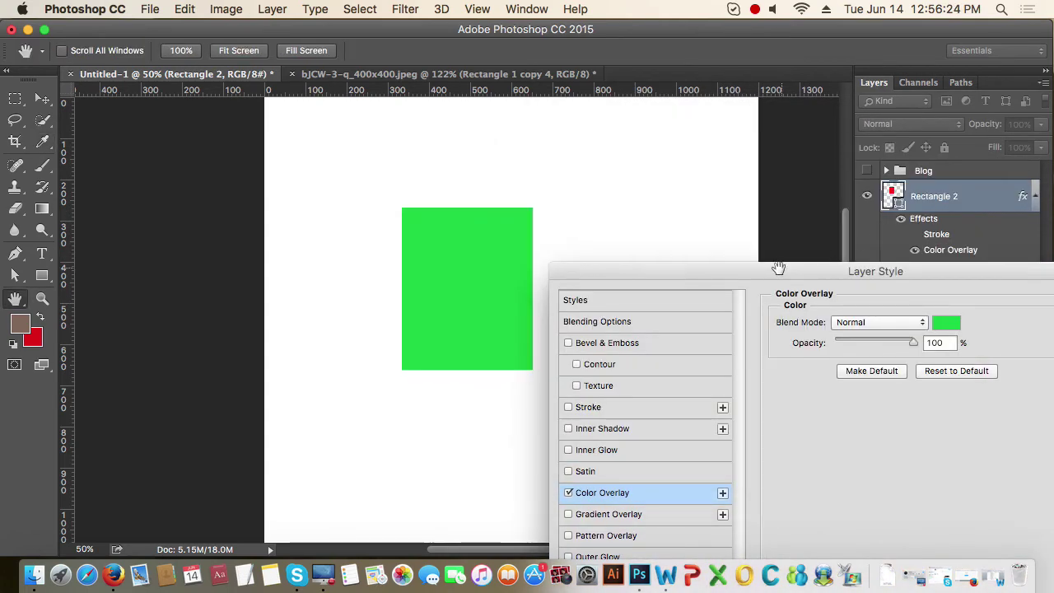
{"action": "mouse_move", "coordinate": [778, 268]}
{"action": "left_mouse_down"}
{"action": "mouse_move", "coordinate": [810, 188]}
{"action": "mouse_move", "coordinate": [703, 284]}
{"action": "left_mouse_up"}
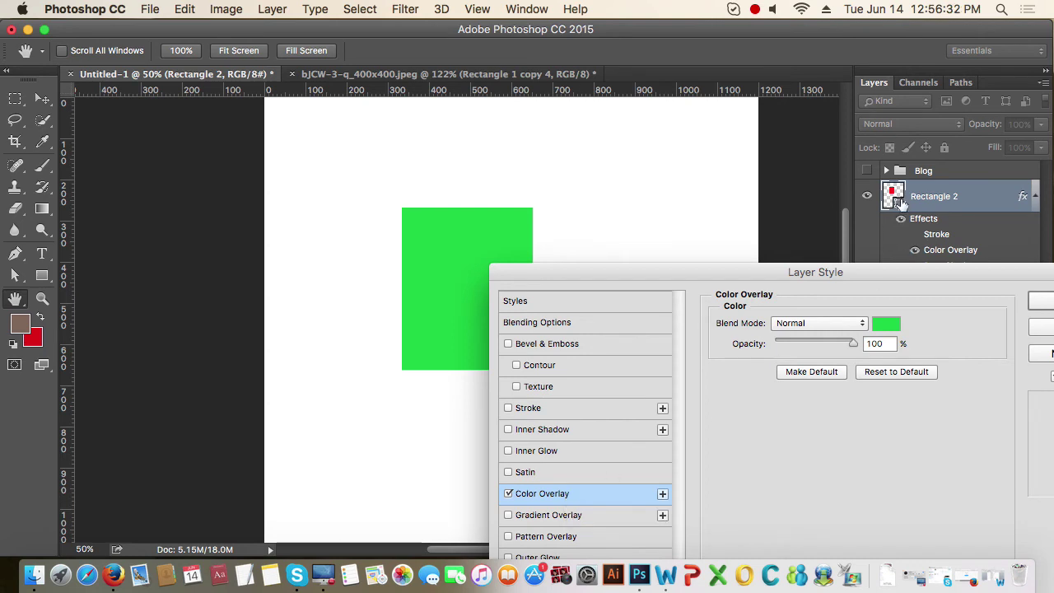
Step: Turn off the green overlay and add a Gradient Overlay, trying several gradient presets
{"action": "left_click", "coordinate": [508, 494]}
{"action": "left_click", "coordinate": [534, 516]}
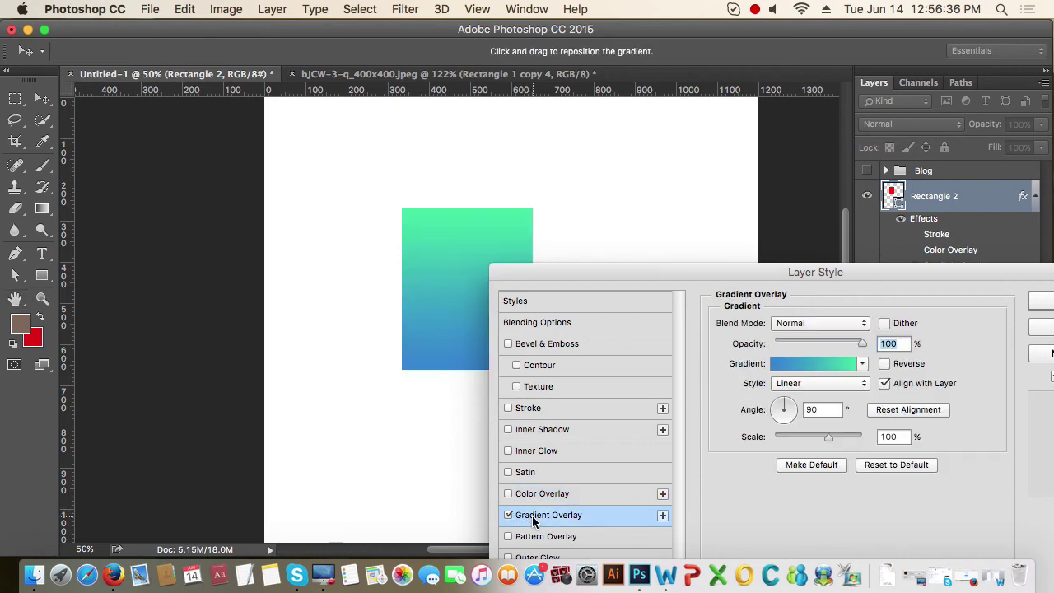
{"action": "left_click_drag", "start_coordinate": [724, 281], "coordinate": [651, 221]}
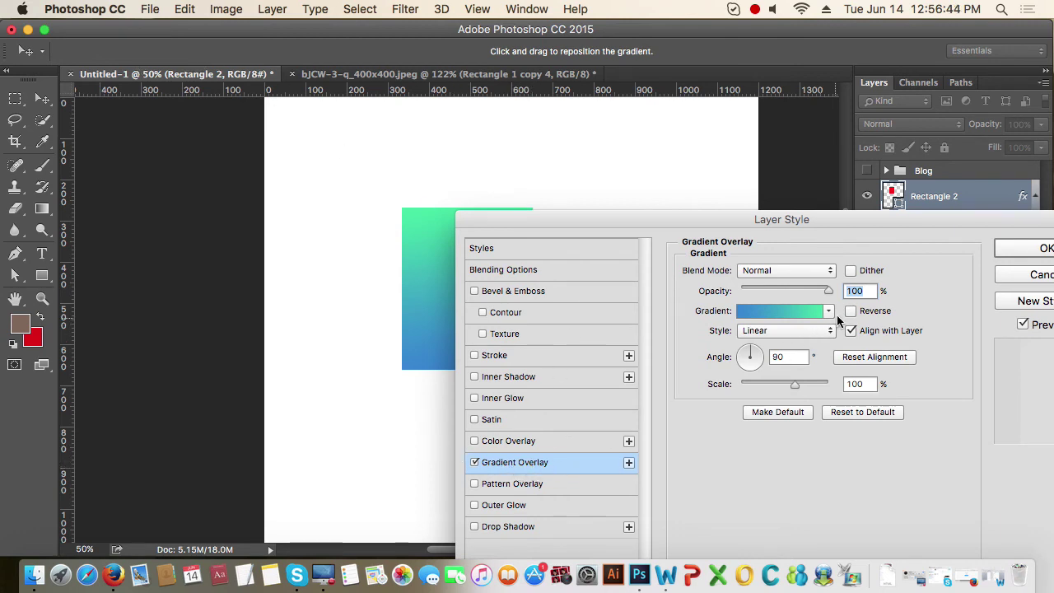
{"action": "left_click", "coordinate": [829, 311]}
{"action": "left_click", "coordinate": [833, 344]}
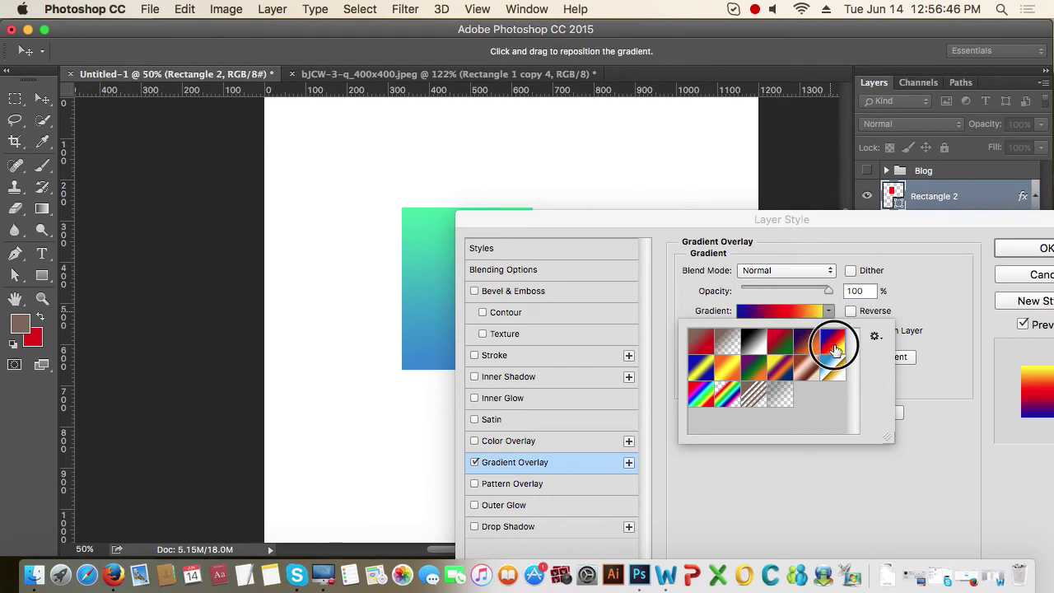
{"action": "left_click", "coordinate": [833, 370]}
{"action": "left_click", "coordinate": [727, 366]}
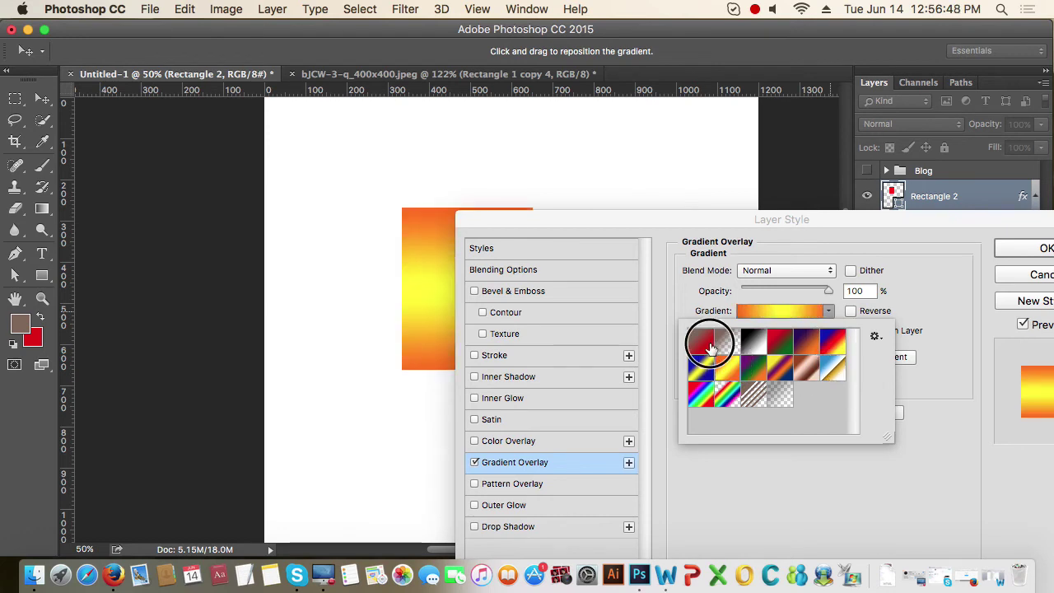
{"action": "left_click", "coordinate": [710, 347]}
{"action": "left_click", "coordinate": [728, 345]}
{"action": "left_click", "coordinate": [781, 350]}
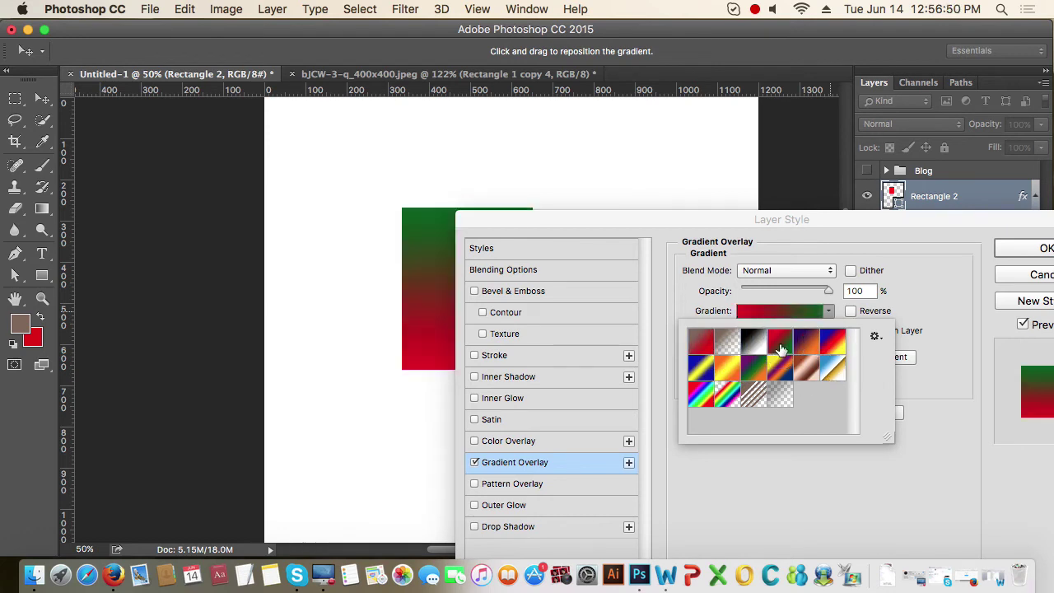
{"action": "left_click", "coordinate": [700, 400]}
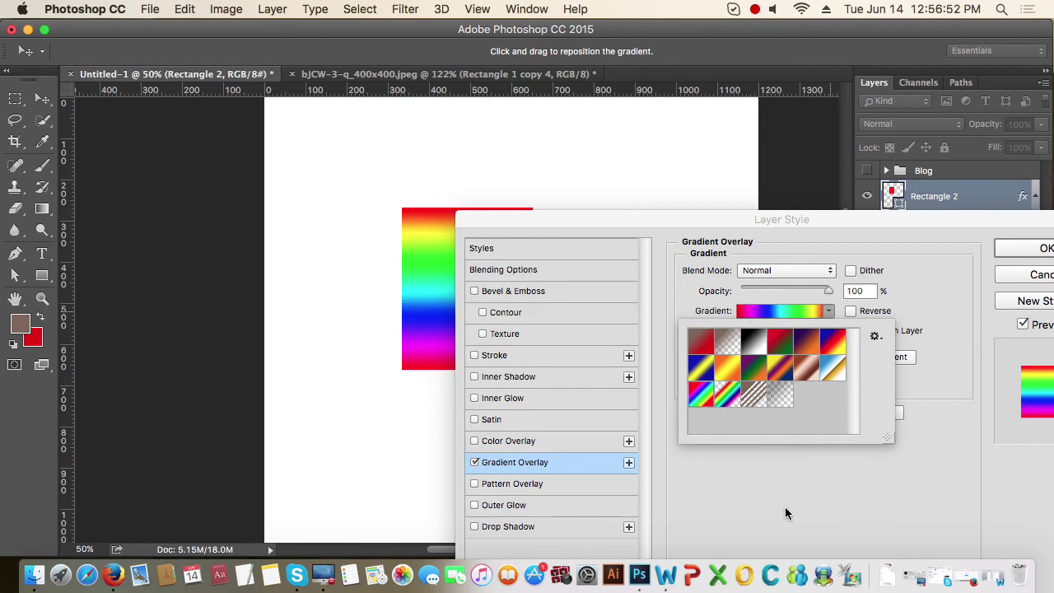
{"action": "left_click", "coordinate": [785, 508]}
Step: Load the Chrome gradient, delete its two gold stops to leave blue-to-white, and confirm
{"action": "left_click", "coordinate": [778, 310]}
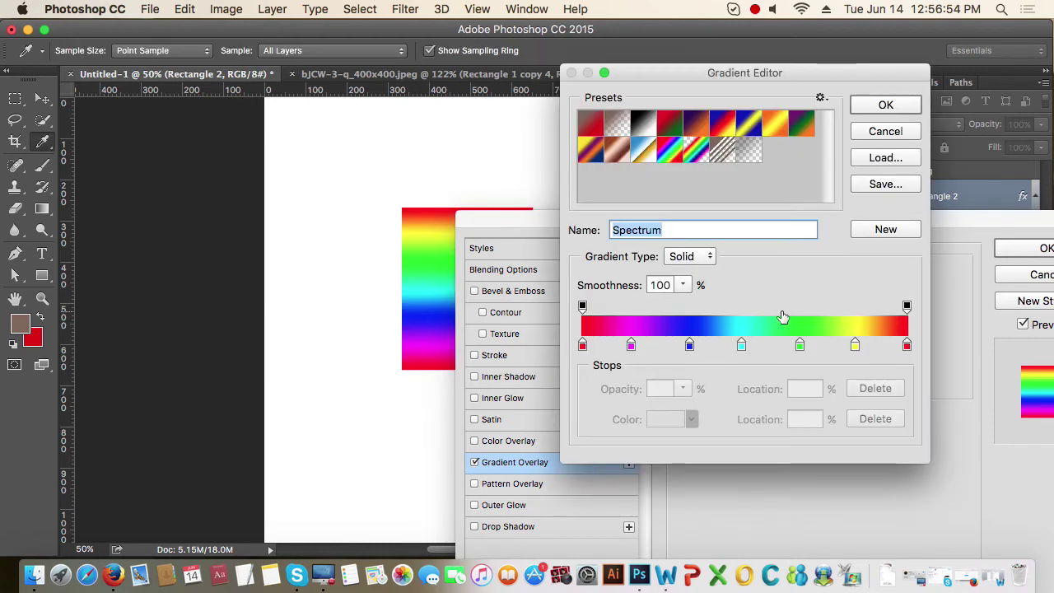
{"action": "left_click", "coordinate": [646, 156]}
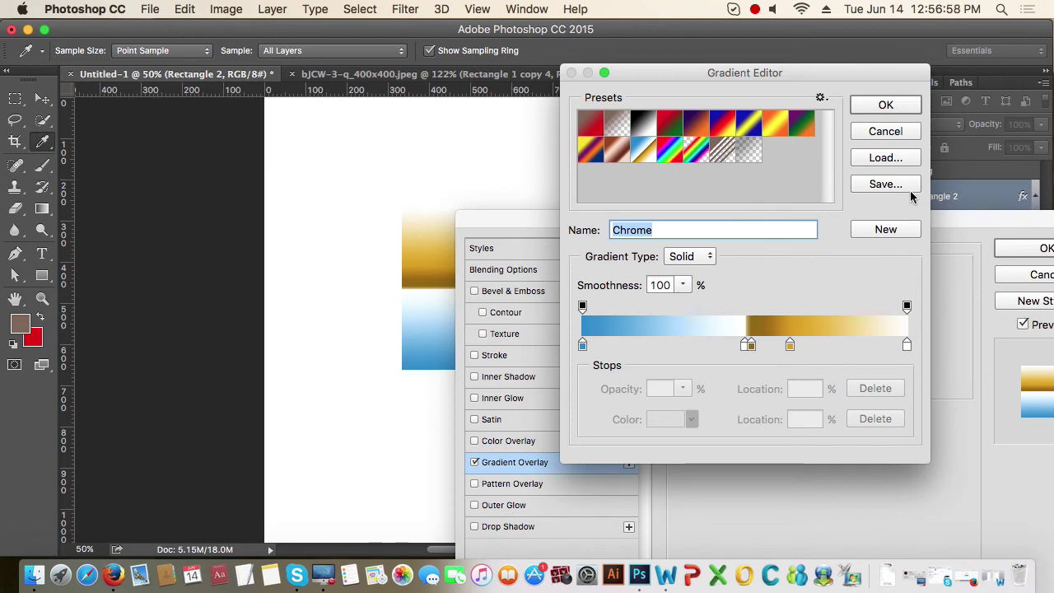
{"action": "left_click", "coordinate": [888, 233]}
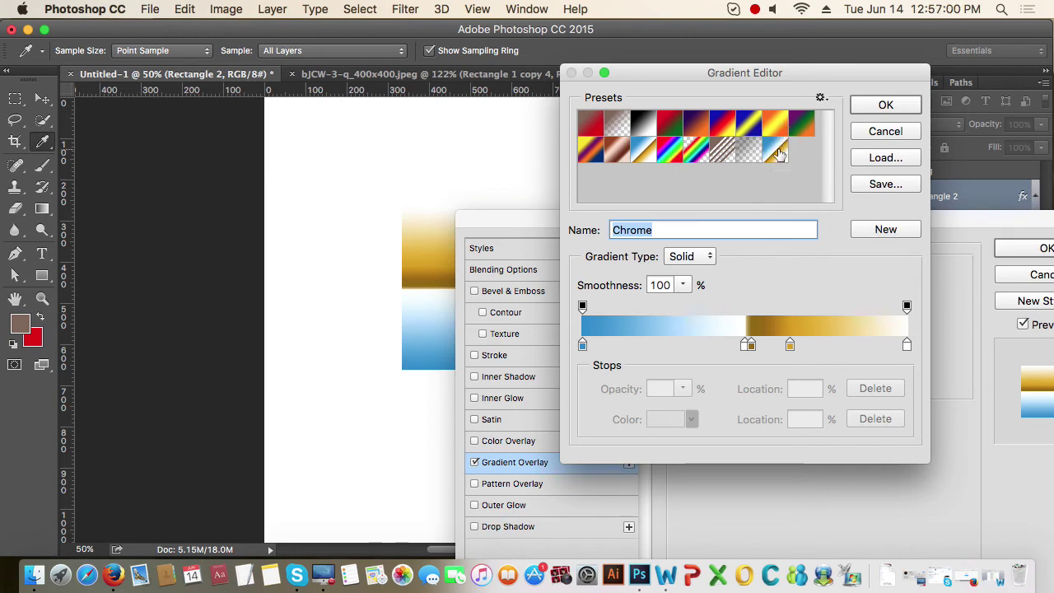
{"action": "left_click_drag", "start_coordinate": [745, 346], "coordinate": [752, 400]}
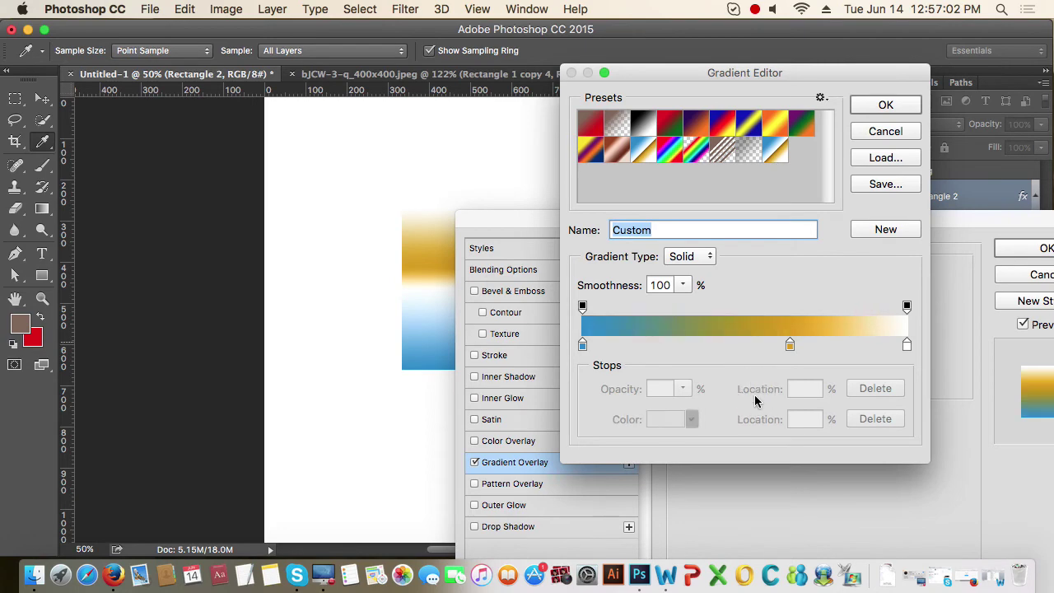
{"action": "left_click_drag", "start_coordinate": [792, 345], "coordinate": [783, 434]}
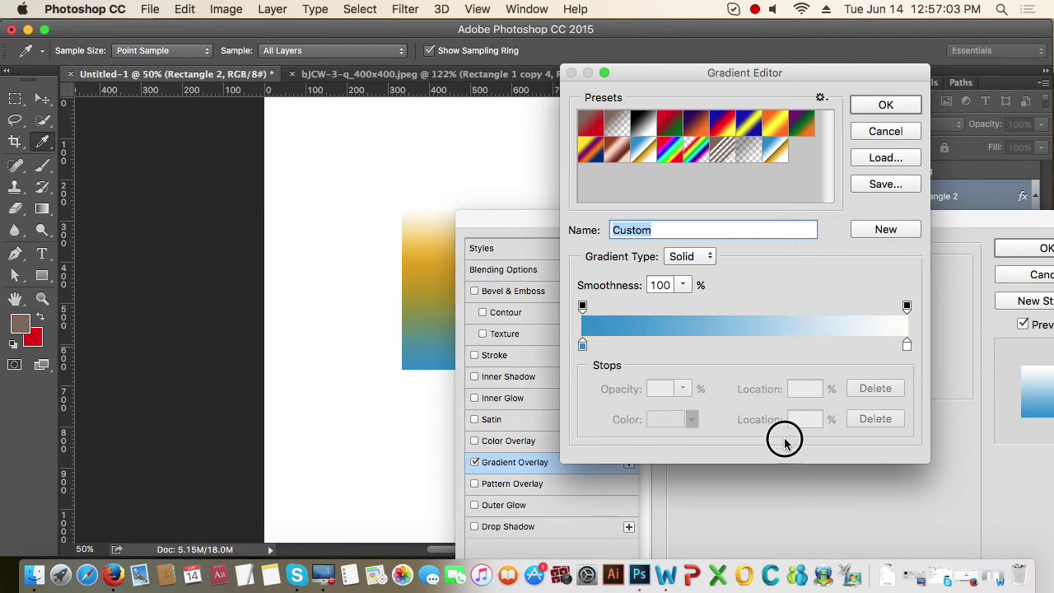
{"action": "left_click", "coordinate": [894, 106]}
{"action": "mouse_move", "coordinate": [882, 219]}
{"action": "left_mouse_down"}
{"action": "mouse_move", "coordinate": [952, 198]}
{"action": "mouse_move", "coordinate": [770, 159]}
{"action": "mouse_move", "coordinate": [827, 157]}
{"action": "mouse_move", "coordinate": [859, 184]}
{"action": "left_mouse_up"}
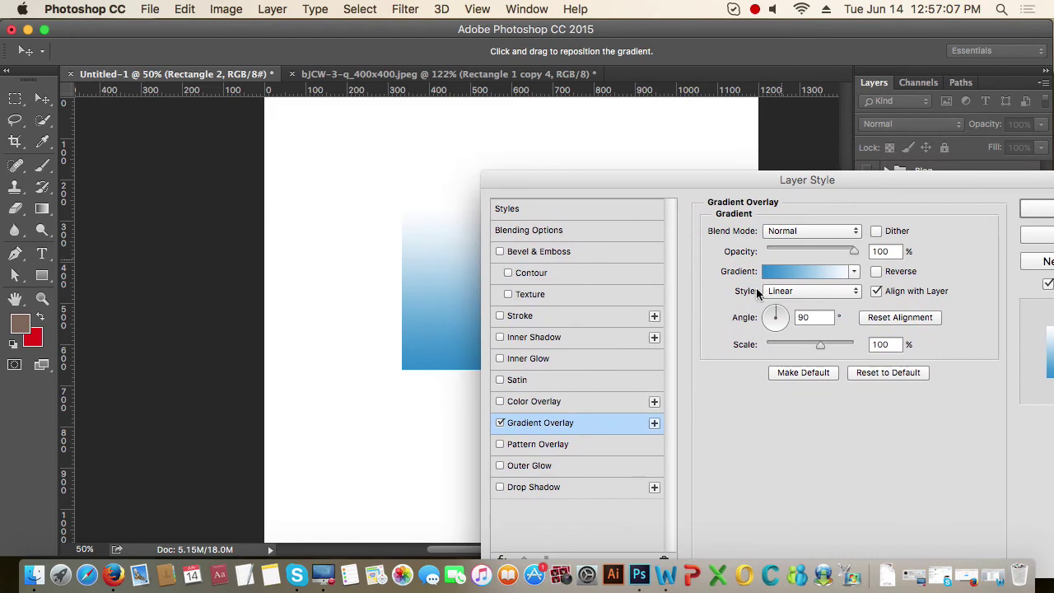
Step: Replace the gradient overlay with a Pattern Overlay, trying the default patterns
{"action": "left_click", "coordinate": [500, 422]}
{"action": "left_click", "coordinate": [523, 448]}
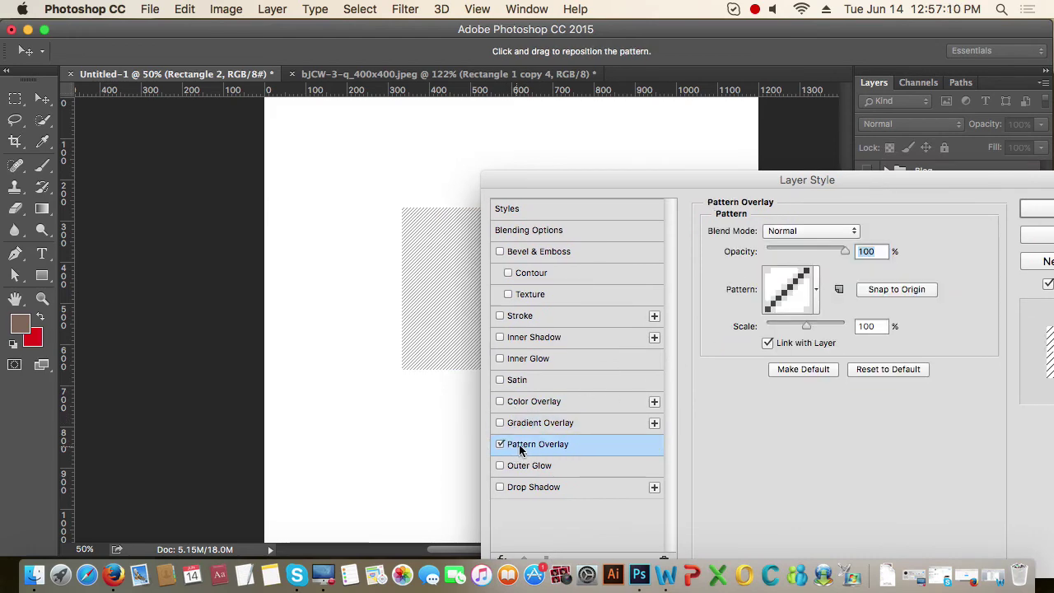
{"action": "left_click_drag", "start_coordinate": [705, 179], "coordinate": [801, 127]}
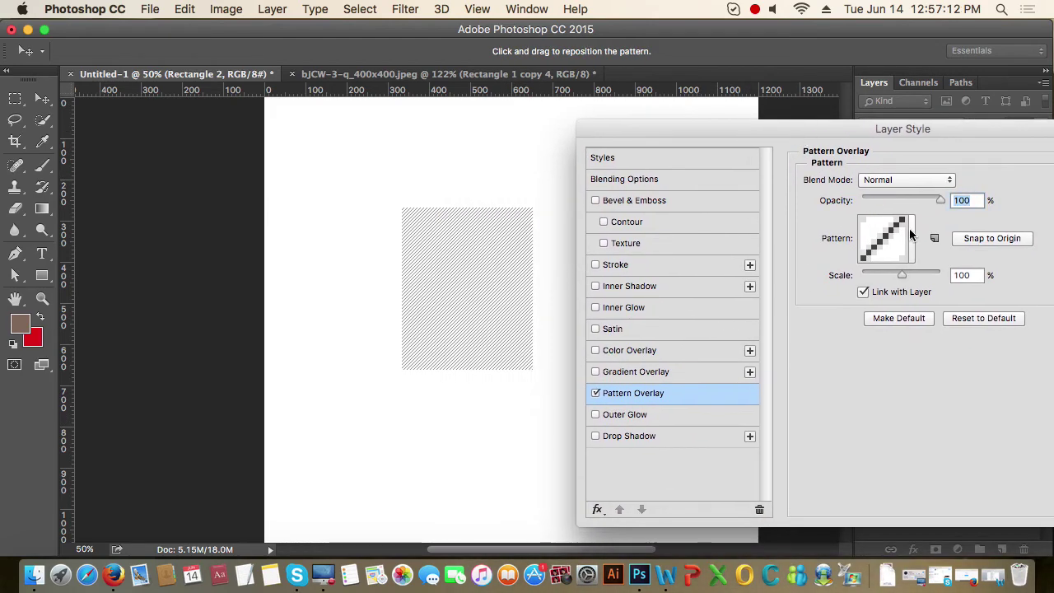
{"action": "left_click", "coordinate": [909, 228]}
{"action": "left_click", "coordinate": [933, 313]}
{"action": "left_click", "coordinate": [906, 313]}
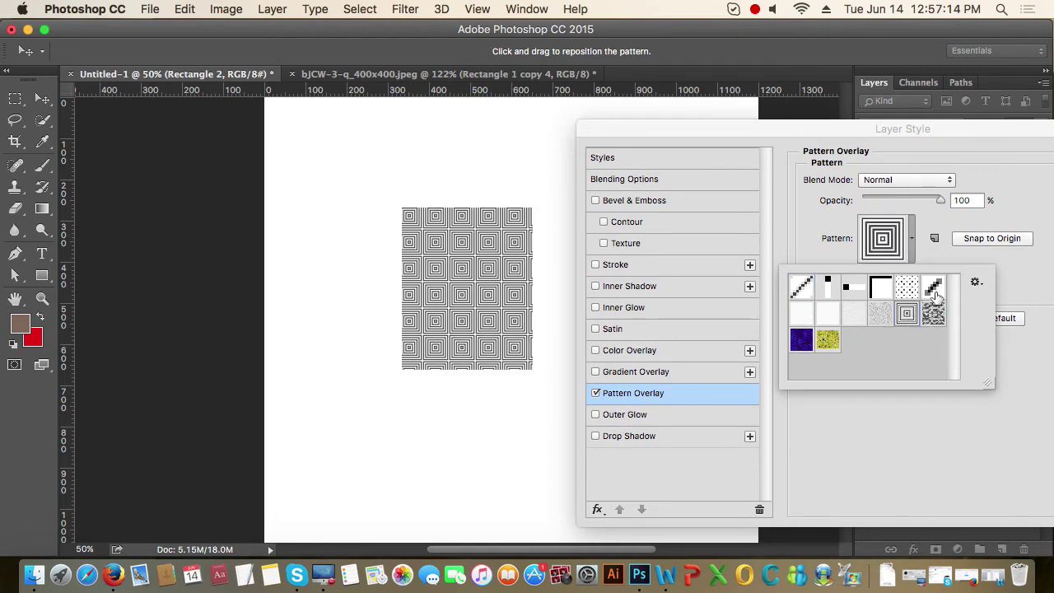
{"action": "left_click", "coordinate": [935, 290]}
{"action": "left_click", "coordinate": [907, 288]}
{"action": "left_click", "coordinate": [882, 289]}
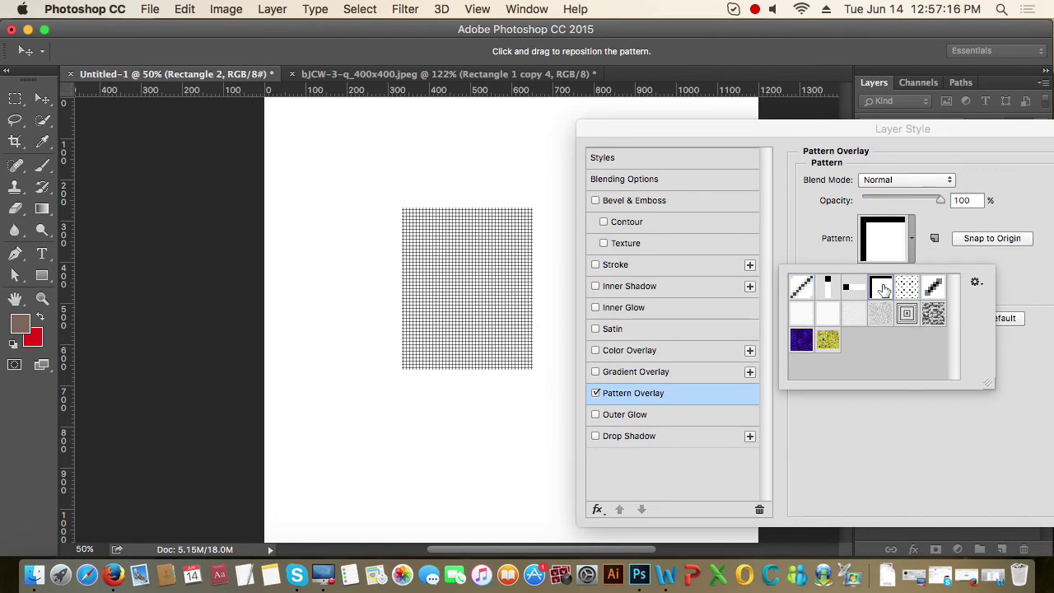
Step: Append the Web Patterns library to the available patterns
{"action": "left_click", "coordinate": [976, 283]}
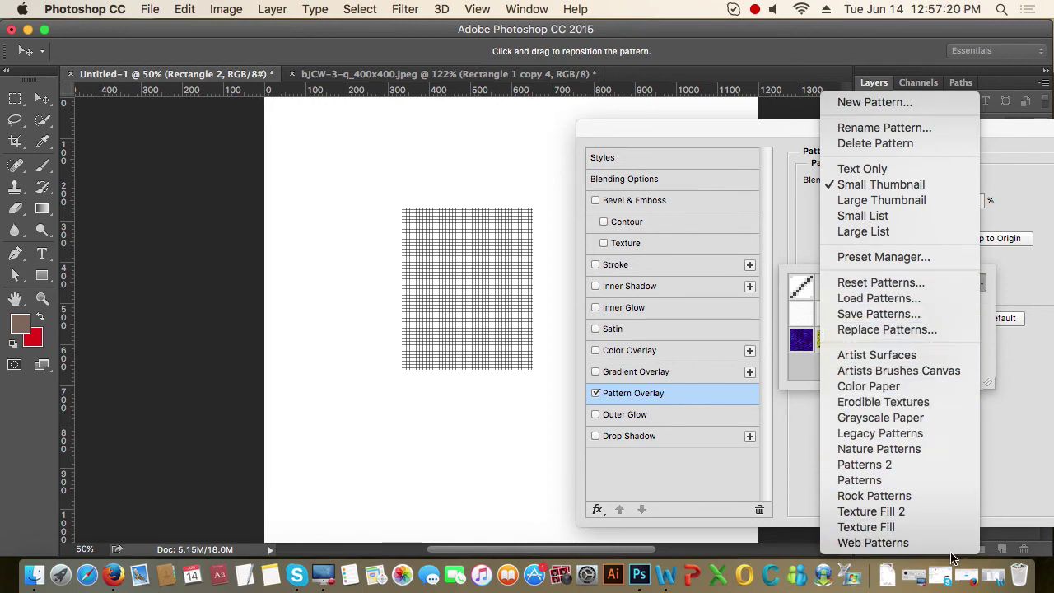
{"action": "left_click", "coordinate": [903, 543]}
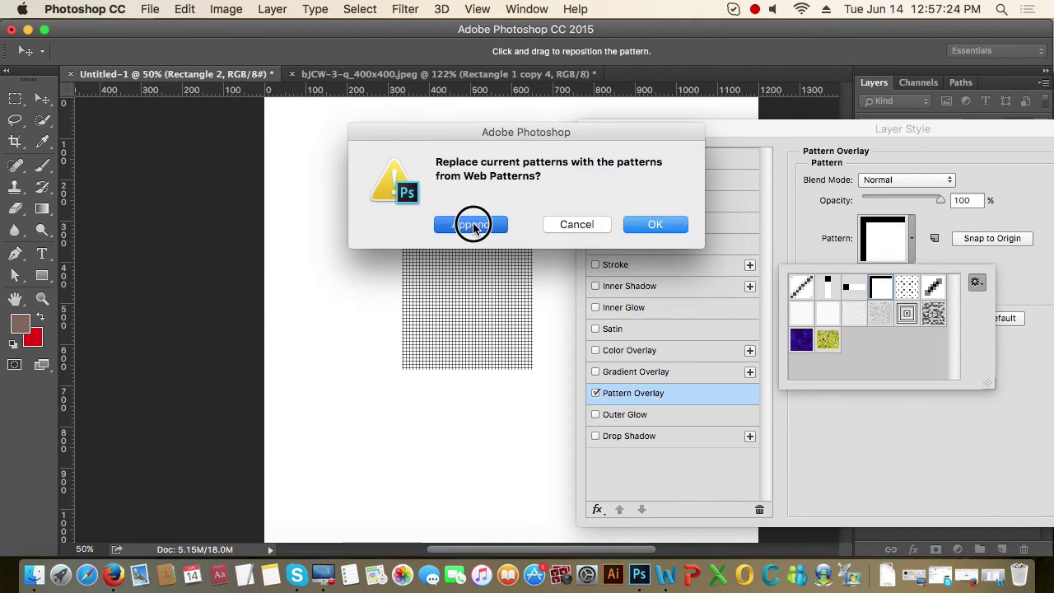
{"action": "left_click", "coordinate": [473, 227]}
{"action": "left_click_drag", "start_coordinate": [953, 312], "coordinate": [955, 363]}
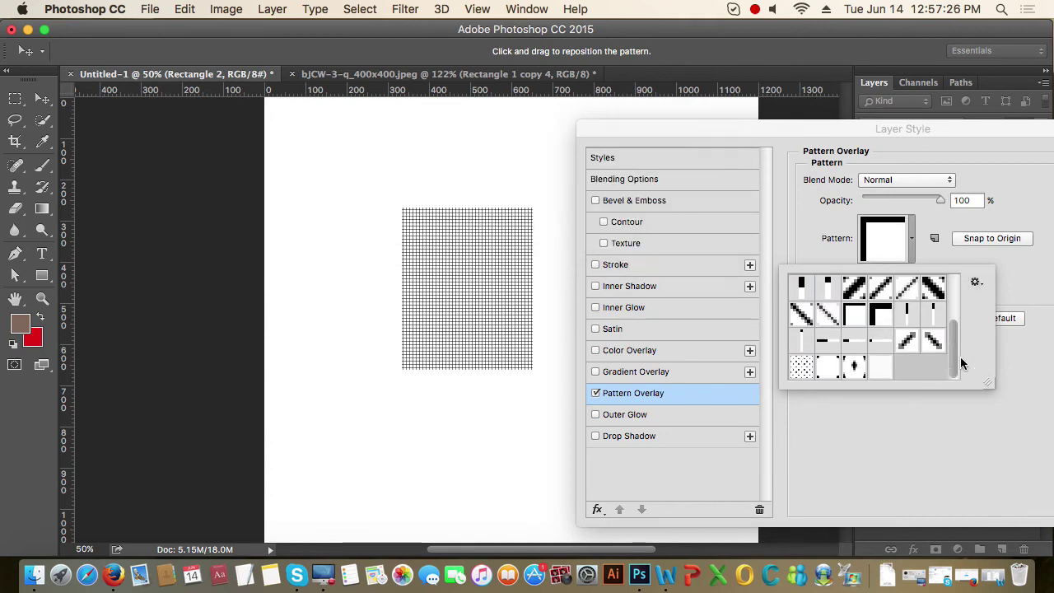
Step: Try several Web Patterns tiles and settle on the fine diagonal pattern
{"action": "left_click", "coordinate": [856, 369]}
{"action": "left_click", "coordinate": [830, 368]}
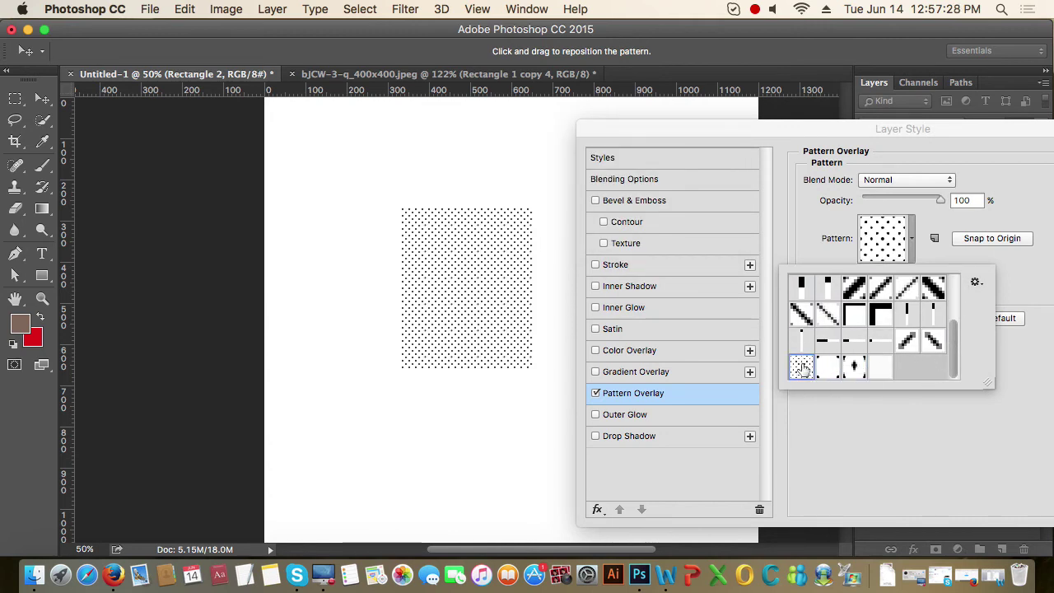
{"action": "left_click", "coordinate": [812, 347]}
{"action": "left_click", "coordinate": [840, 349]}
{"action": "left_click", "coordinate": [864, 349]}
{"action": "left_click", "coordinate": [906, 341]}
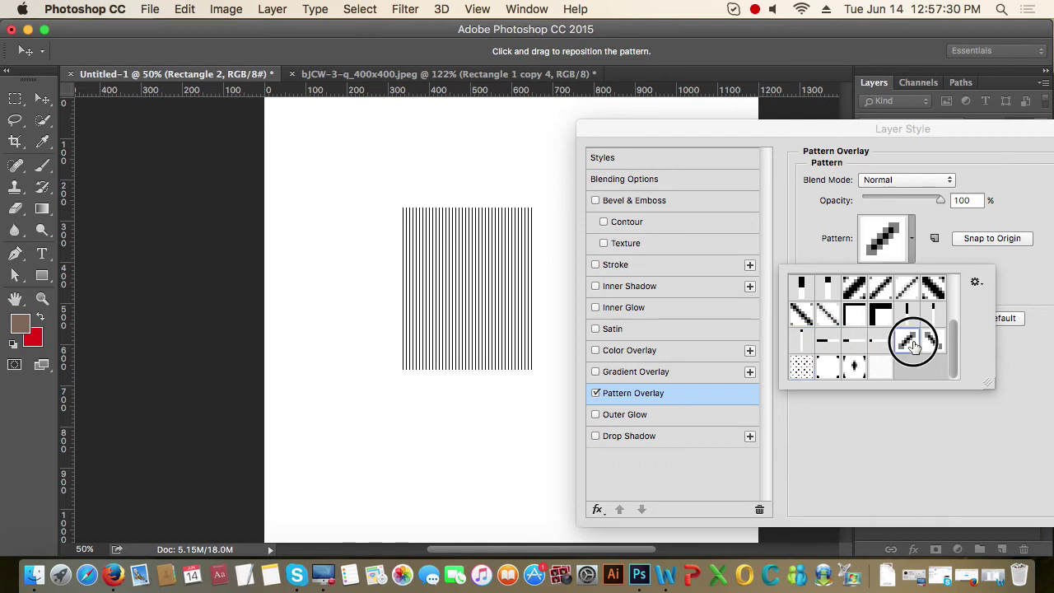
{"action": "left_click", "coordinate": [932, 341]}
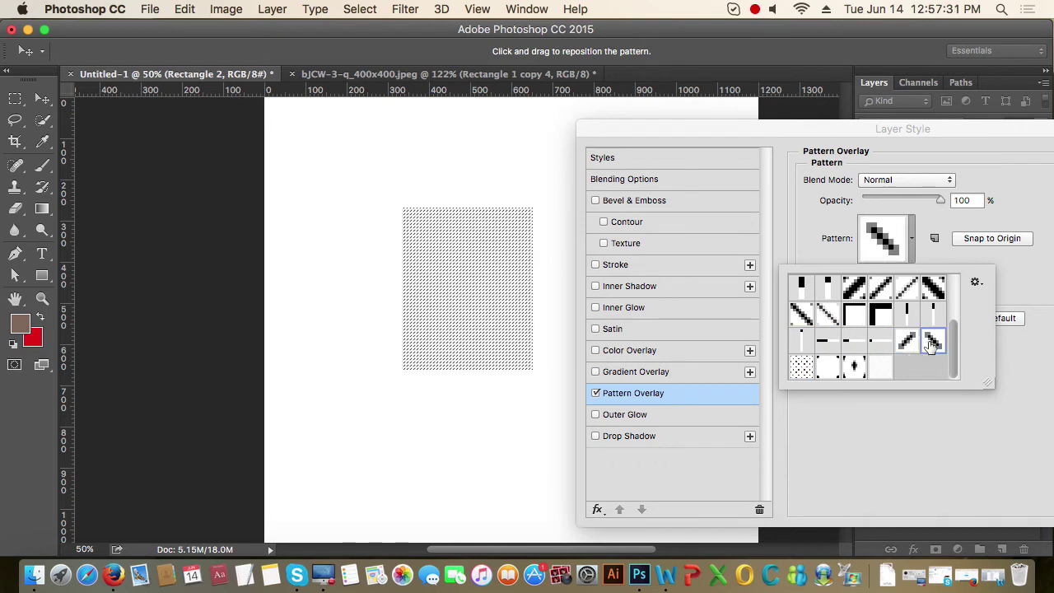
{"action": "left_click", "coordinate": [1030, 280]}
{"action": "left_click_drag", "start_coordinate": [953, 129], "coordinate": [688, 129]}
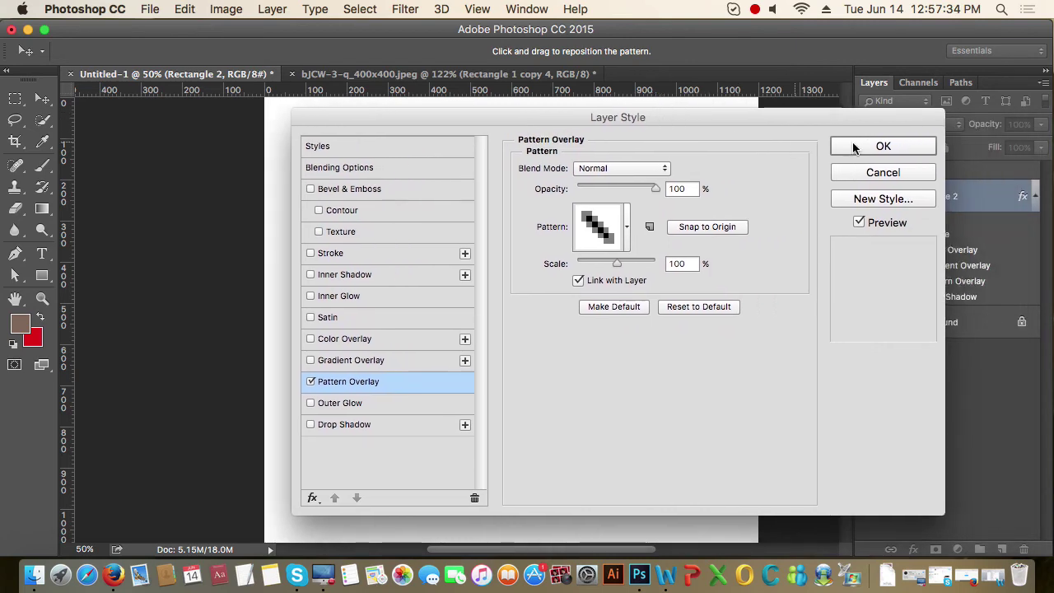
Step: Accept the pattern overlay in Layer Style and switch to another document tab
{"action": "left_click", "coordinate": [928, 145]}
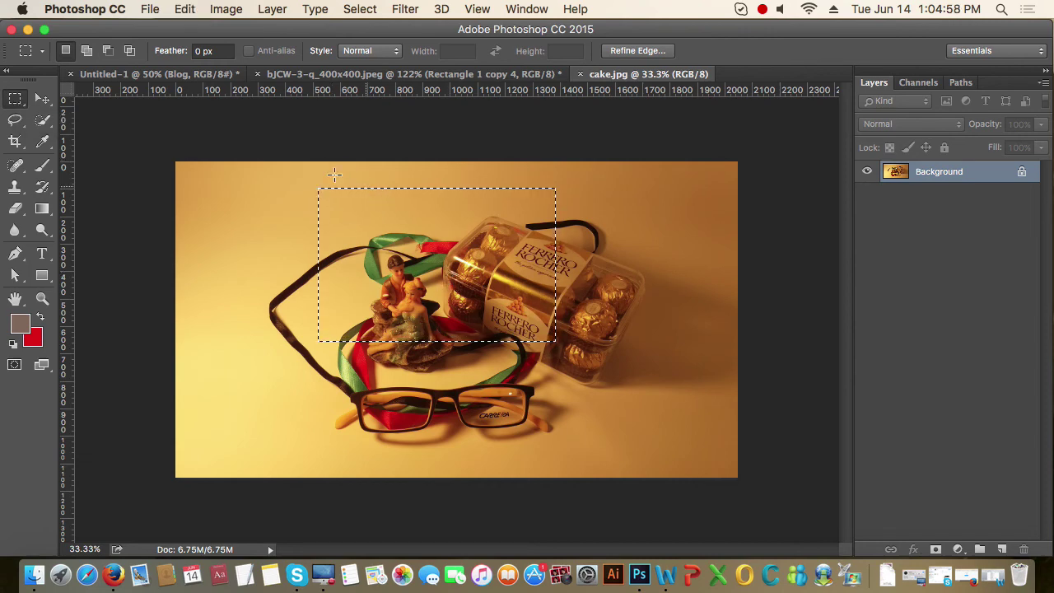
{"action": "left_click", "coordinate": [395, 74]}
Step: In Untitled-1, expand the Post 1 group and hide its Rectangle 1 placeholder
{"action": "left_click", "coordinate": [188, 74]}
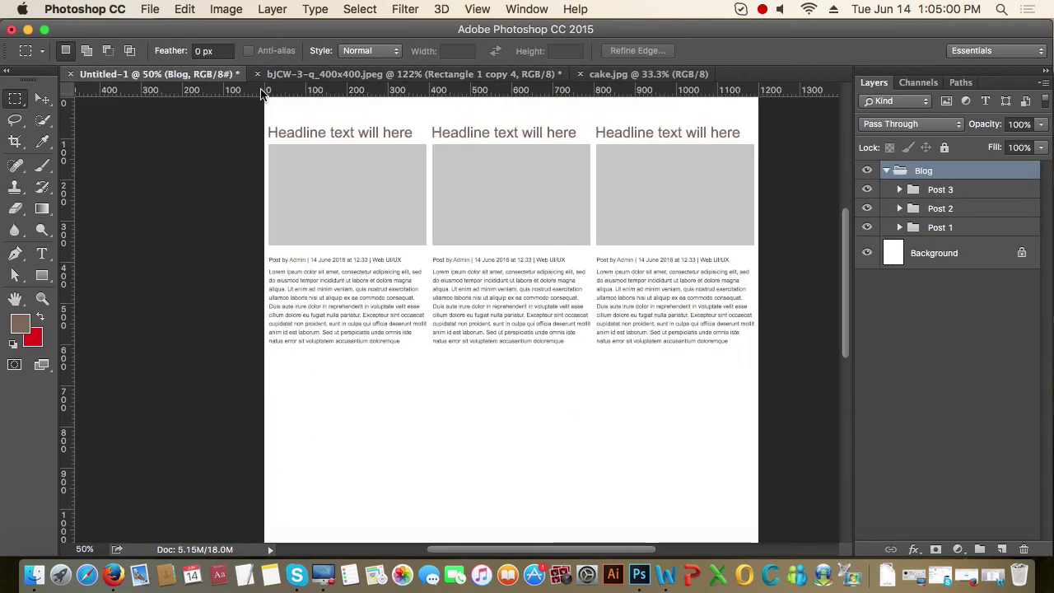
{"action": "left_click", "coordinate": [955, 229]}
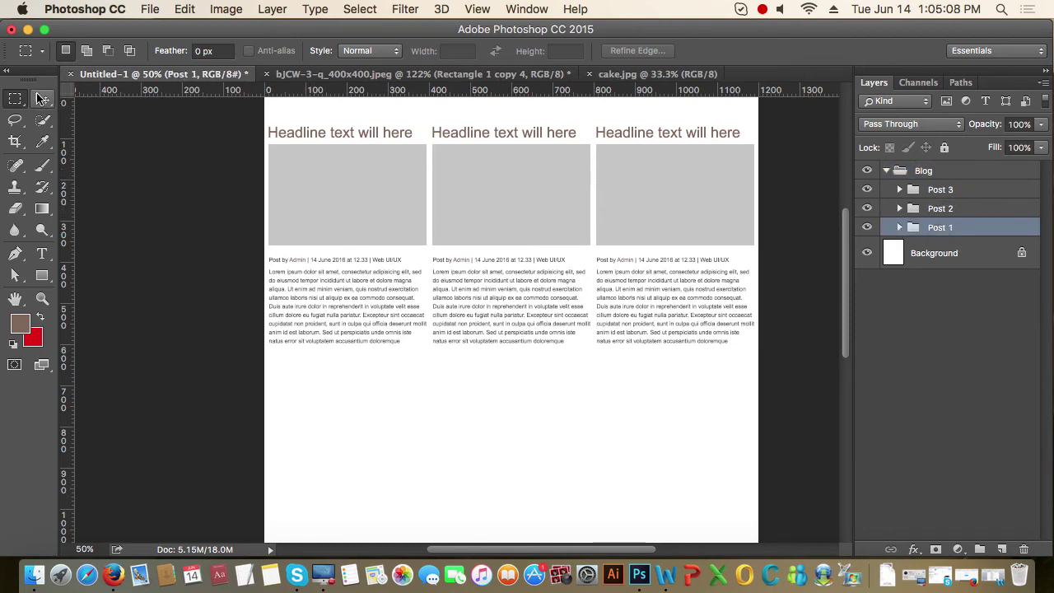
{"action": "key", "text": "v"}
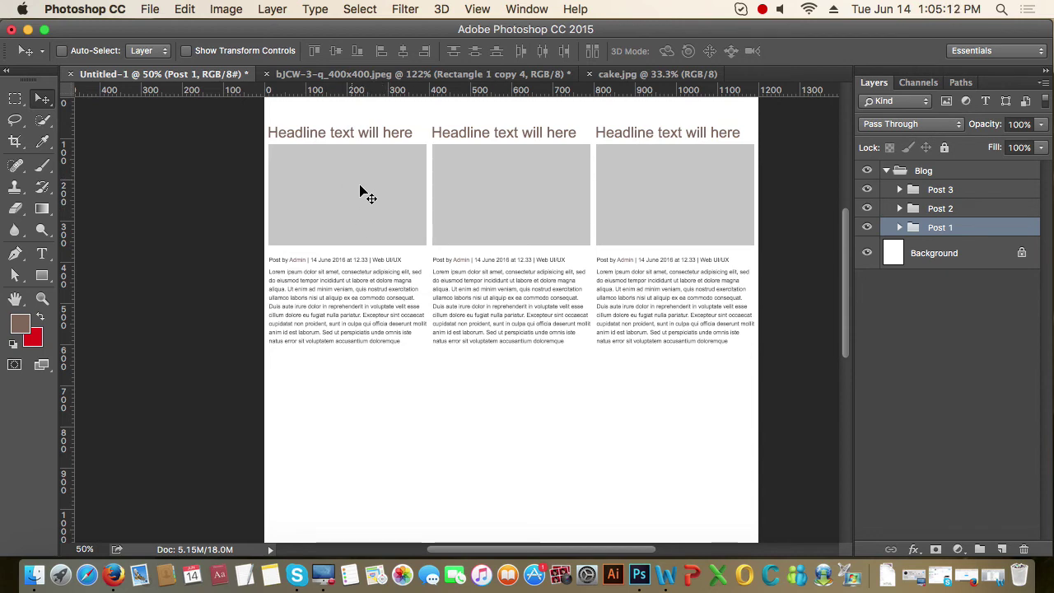
{"action": "left_click", "coordinate": [900, 228]}
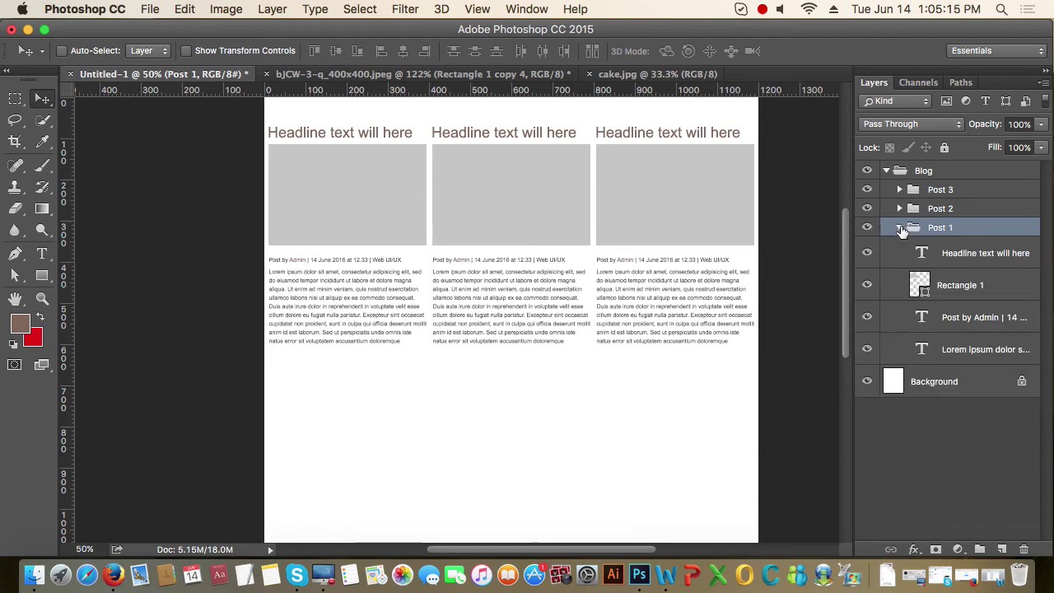
{"action": "left_click", "coordinate": [961, 288]}
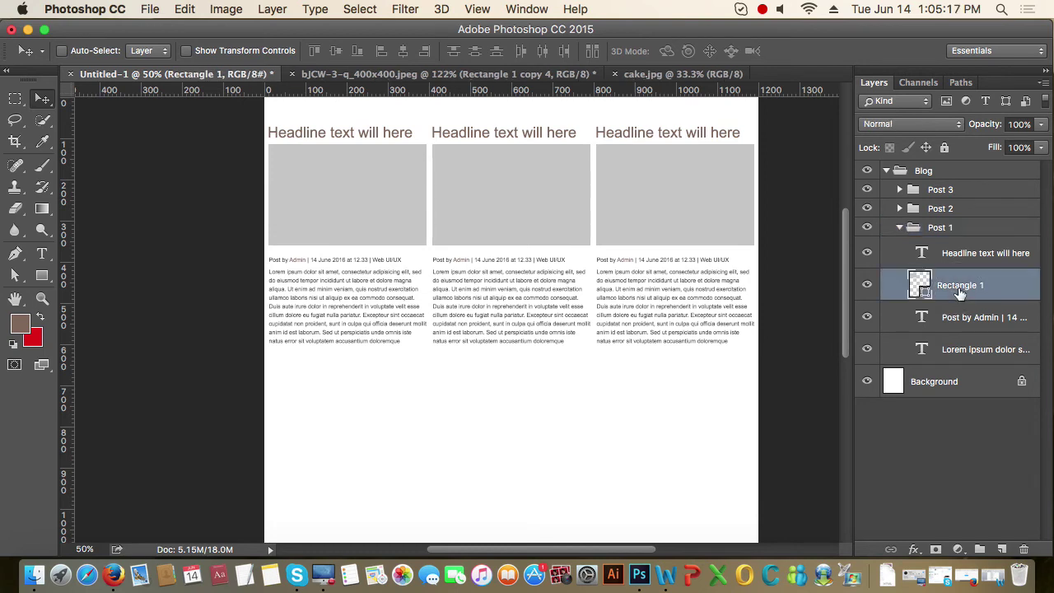
{"action": "left_click", "coordinate": [866, 284]}
{"action": "left_click", "coordinate": [866, 284]}
{"action": "left_click", "coordinate": [866, 284]}
{"action": "left_click", "coordinate": [866, 284]}
{"action": "left_click", "coordinate": [866, 284]}
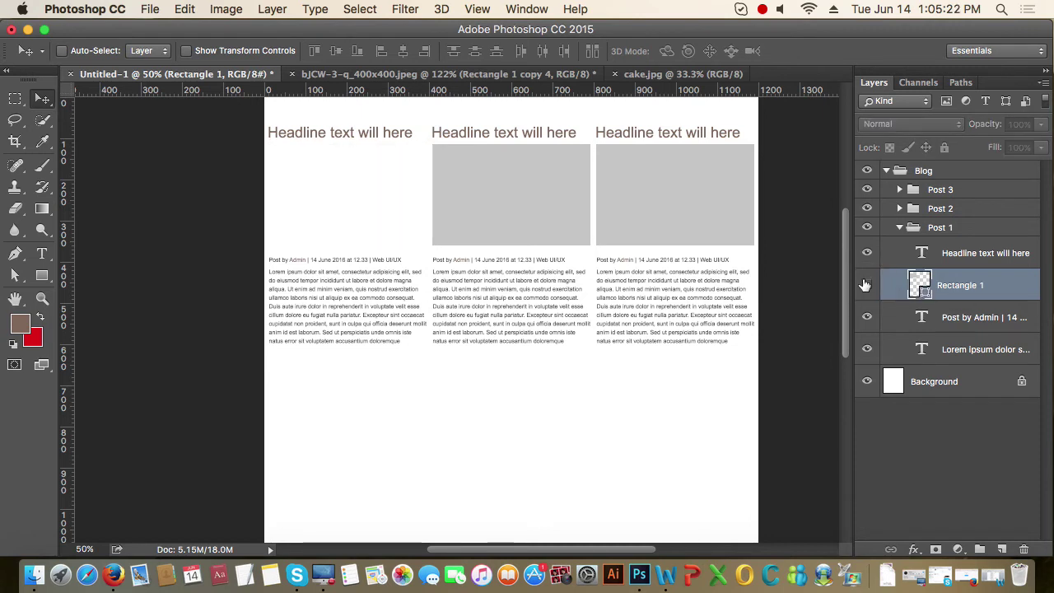
{"action": "left_click", "coordinate": [866, 284]}
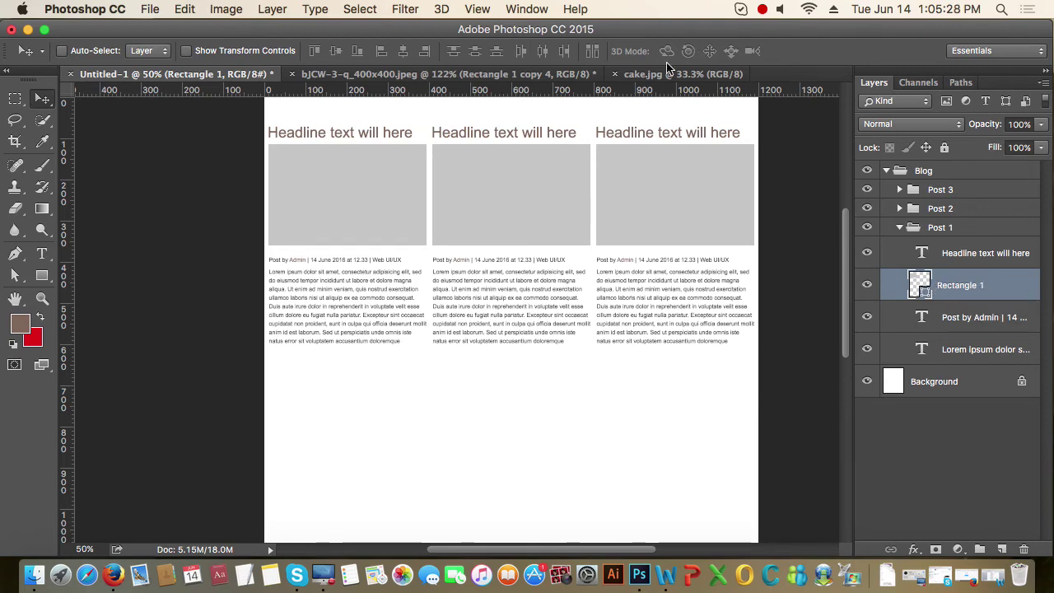
Step: Paste the photo as Layer 1 over the first post and move it above the headline
{"action": "key", "text": "super+v"}
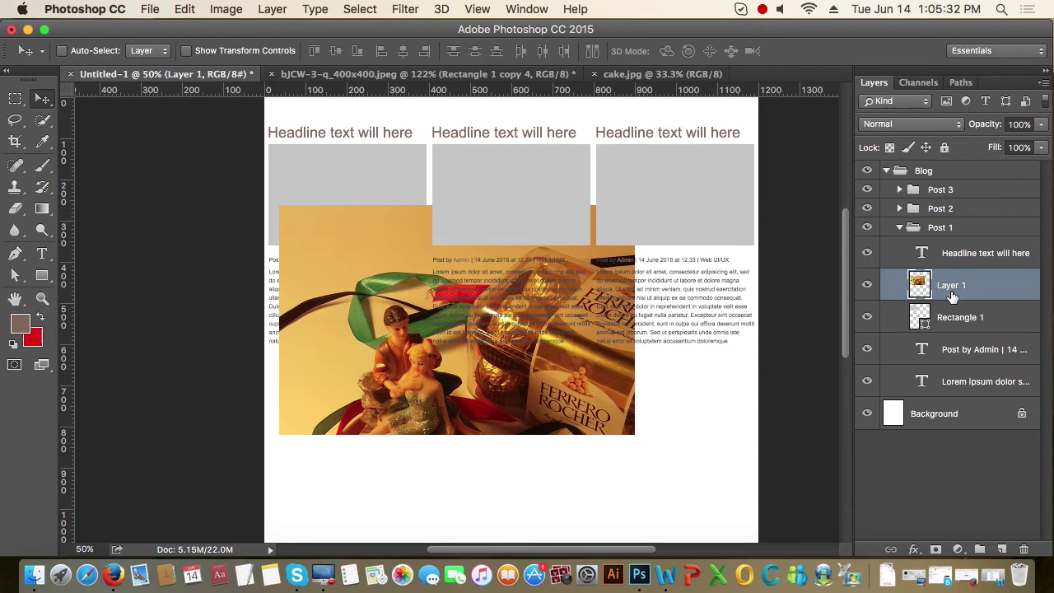
{"action": "left_click", "coordinate": [964, 324]}
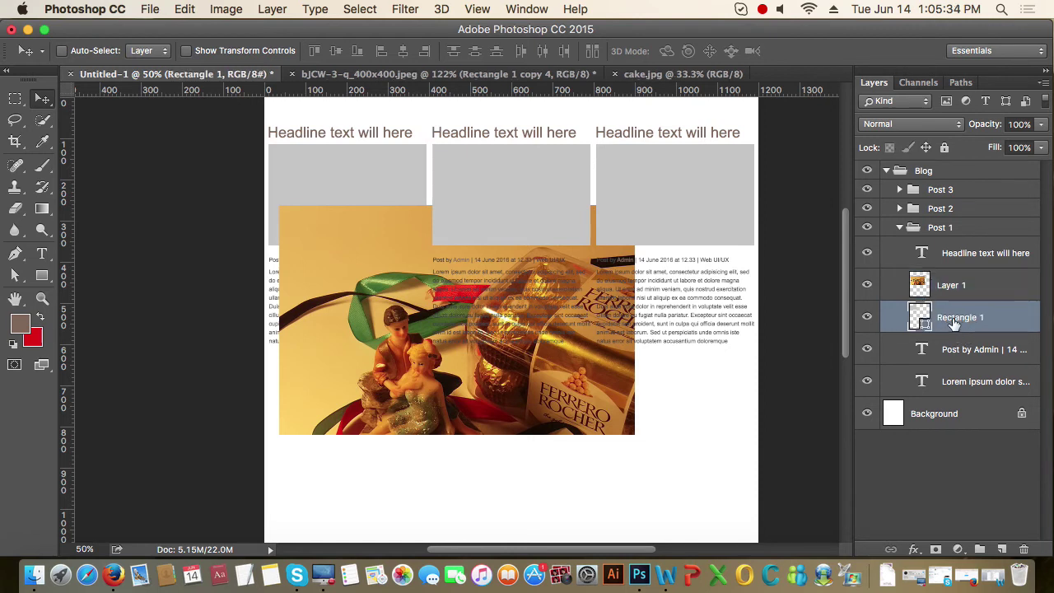
{"action": "left_click", "coordinate": [957, 285]}
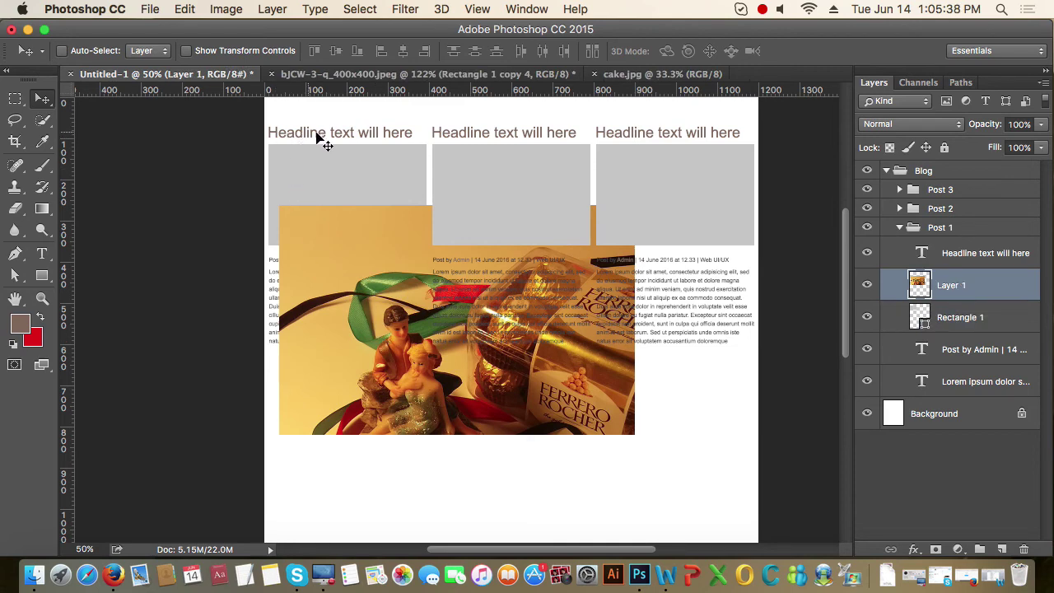
{"action": "left_click_drag", "start_coordinate": [508, 333], "coordinate": [452, 246]}
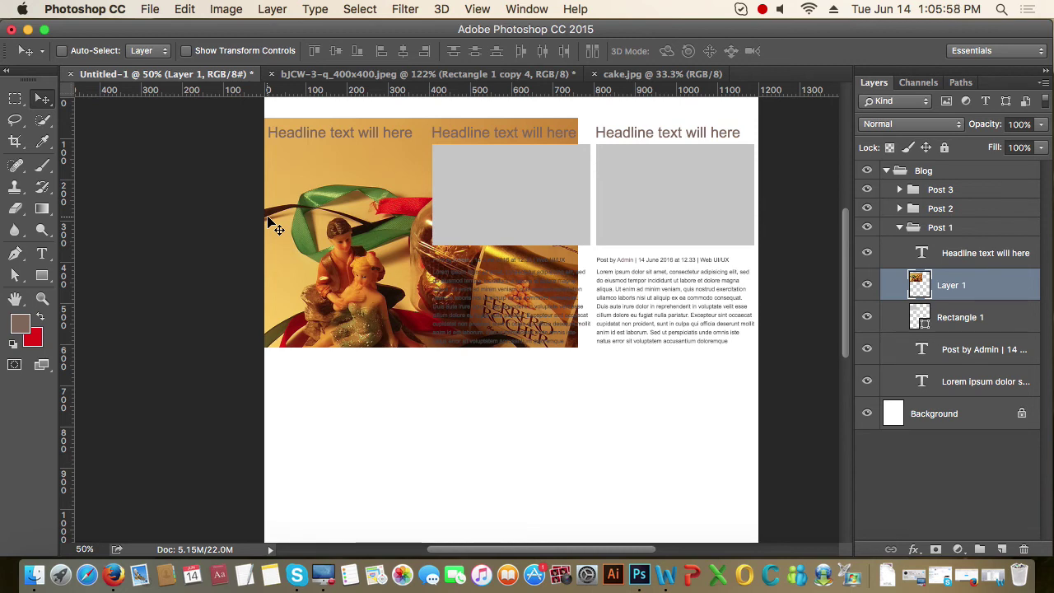
{"action": "left_click", "coordinate": [867, 285]}
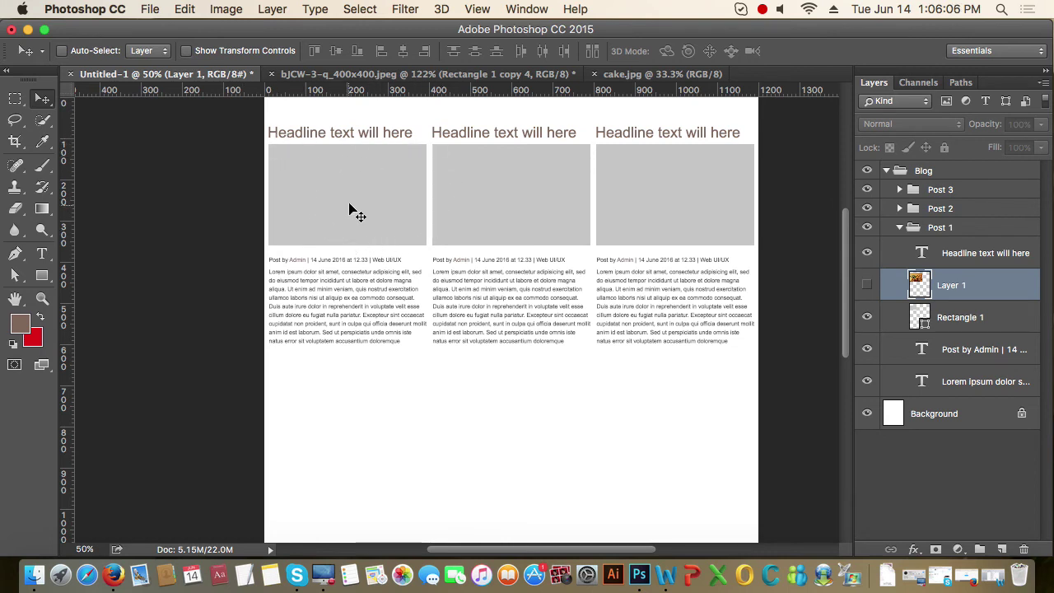
{"action": "left_click", "coordinate": [867, 284]}
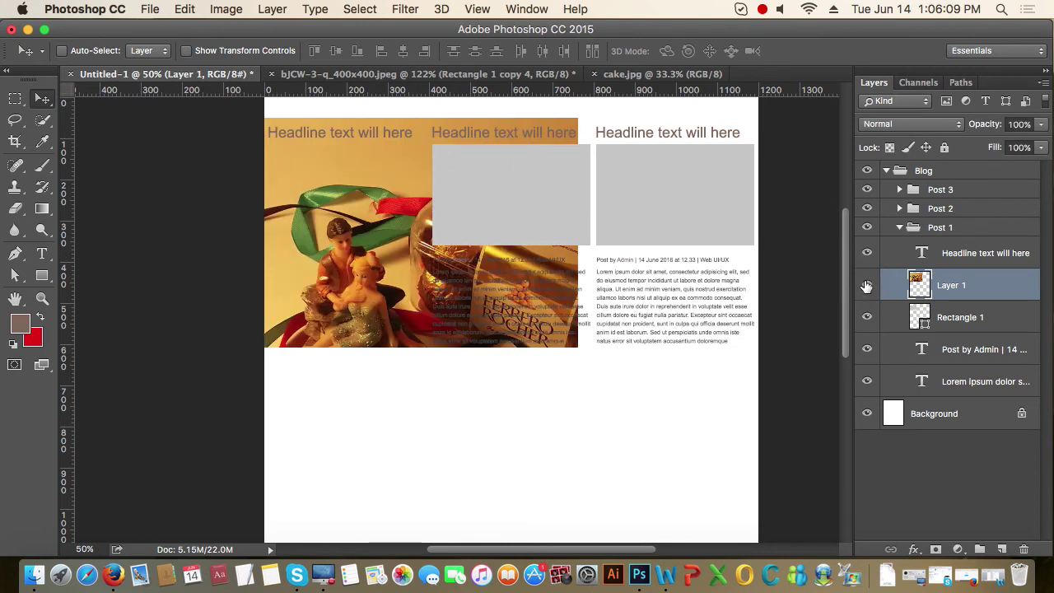
{"action": "left_click", "coordinate": [955, 321]}
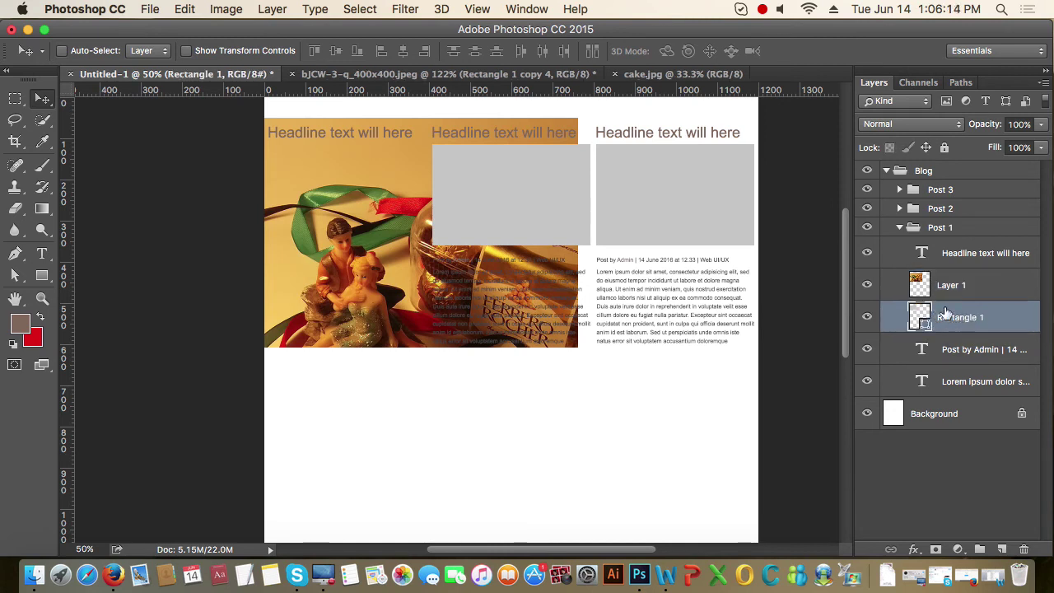
{"action": "left_click", "coordinate": [971, 290]}
{"action": "left_click_drag", "start_coordinate": [974, 294], "coordinate": [955, 235]}
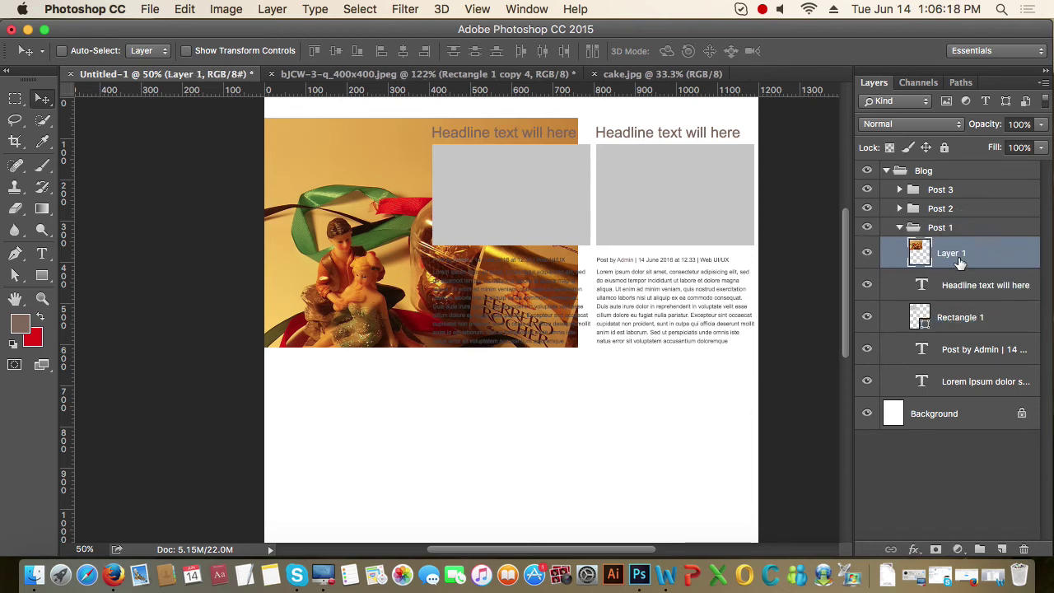
Step: Move Layer 1 back below the headline and clip it to Rectangle 1
{"action": "left_click_drag", "start_coordinate": [959, 257], "coordinate": [953, 298]}
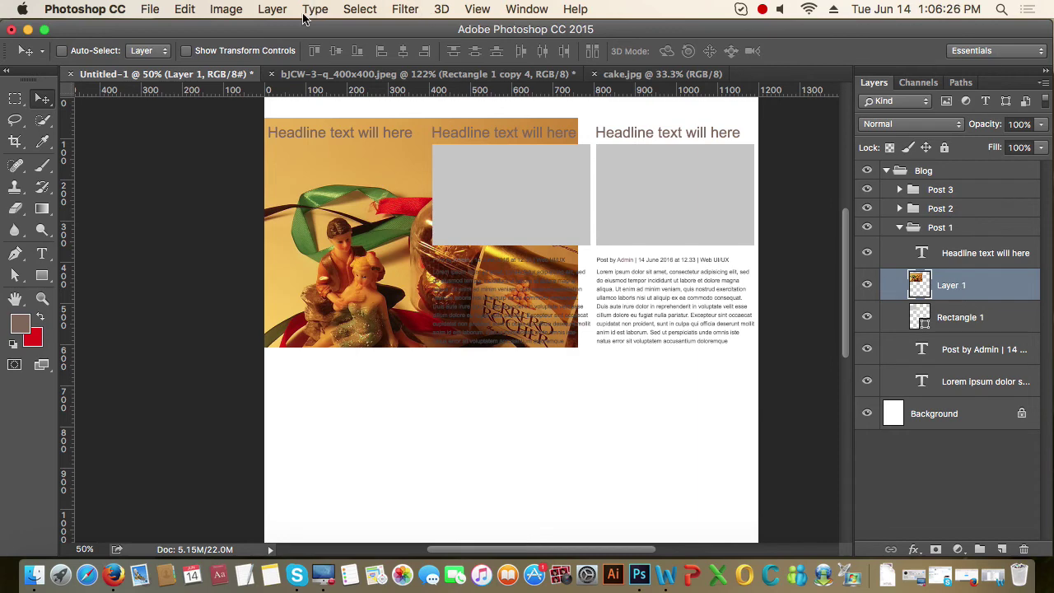
{"action": "left_click", "coordinate": [274, 10]}
{"action": "scroll", "coordinate": [373, 346], "scroll_direction": "down", "scroll_amount": 3}
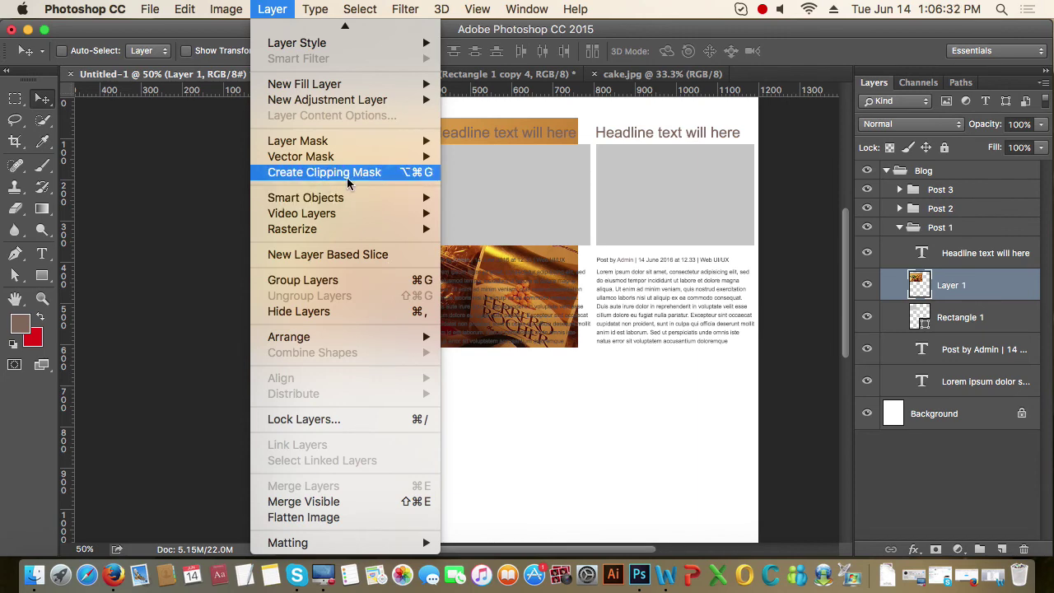
{"action": "right_click", "coordinate": [966, 294]}
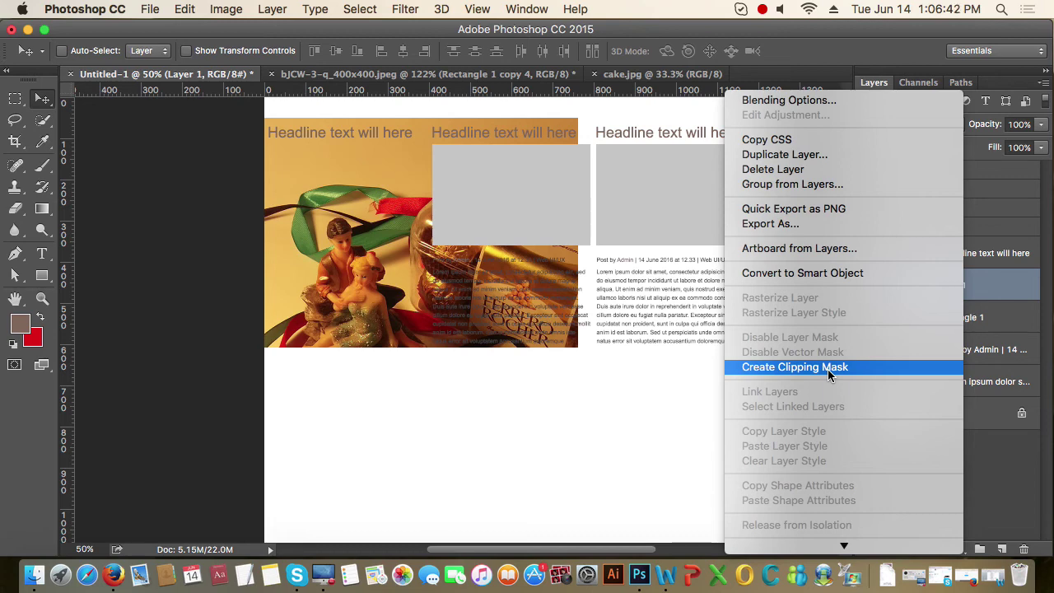
{"action": "left_click", "coordinate": [828, 369]}
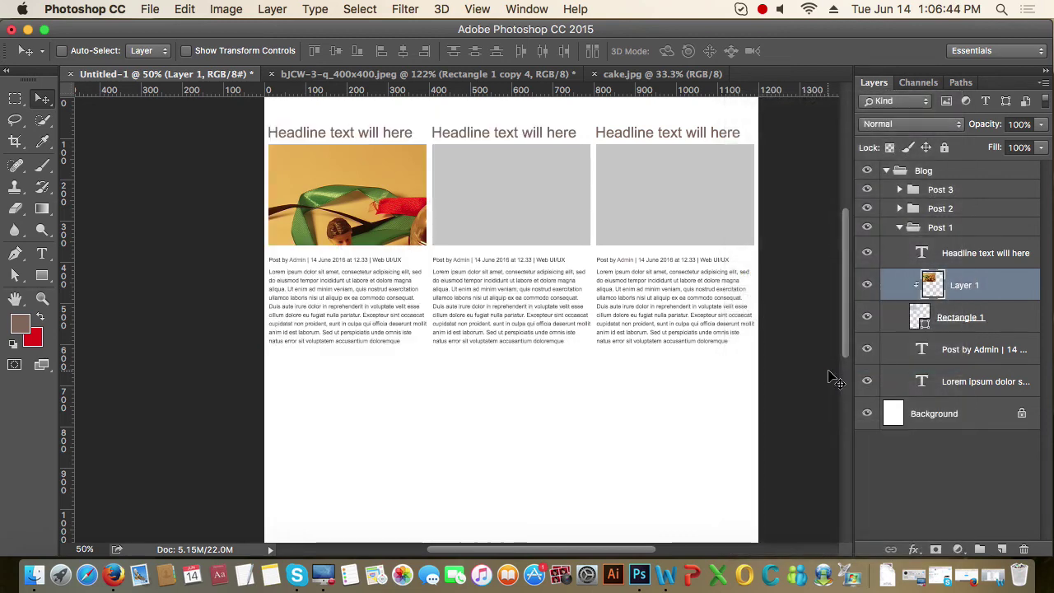
Step: Free-transform the clipped photo left to X 0 so the Ferrero Rocher box fills the frame
{"action": "scroll", "coordinate": [466, 244], "scroll_direction": "up", "scroll_amount": 1}
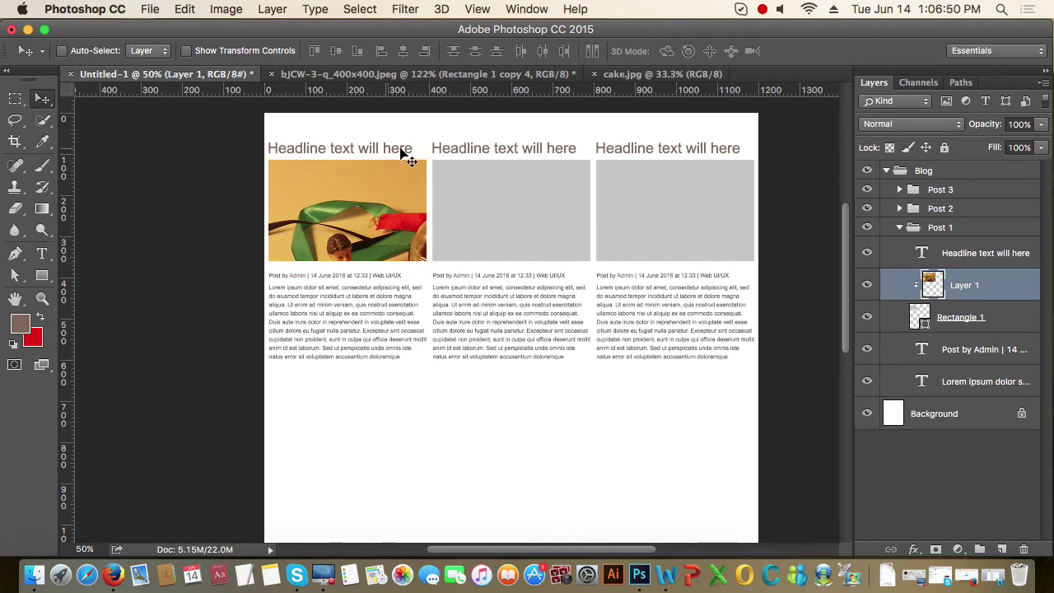
{"action": "key", "text": "super"}
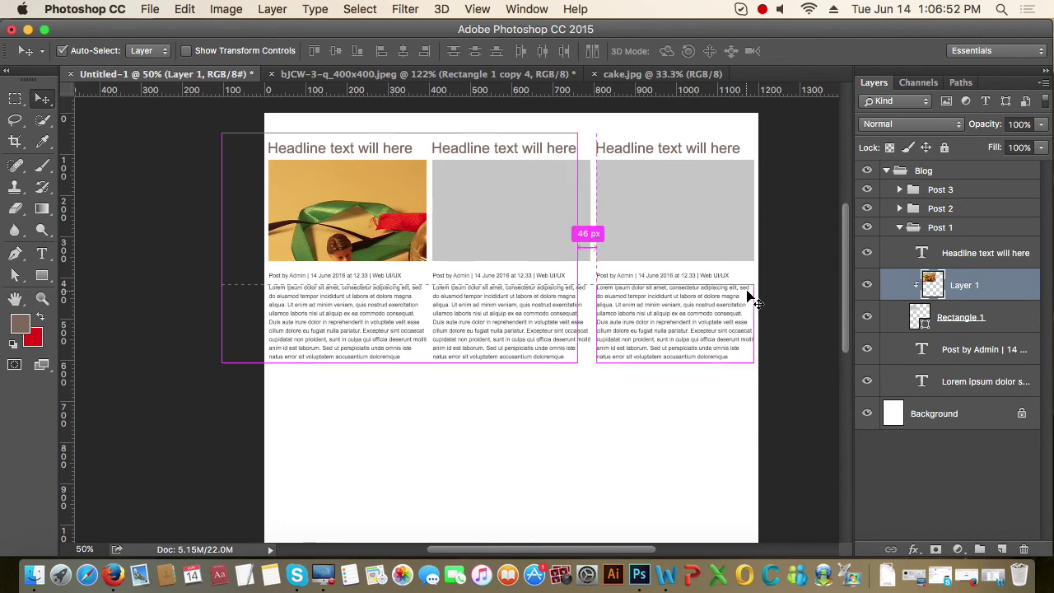
{"action": "key", "text": "super"}
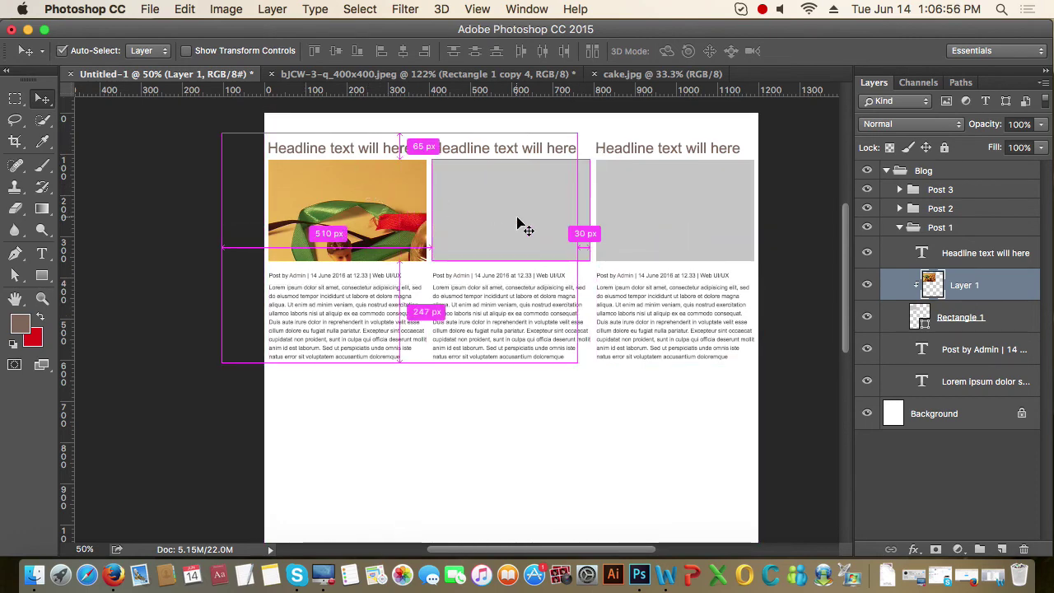
{"action": "key", "text": "super+t"}
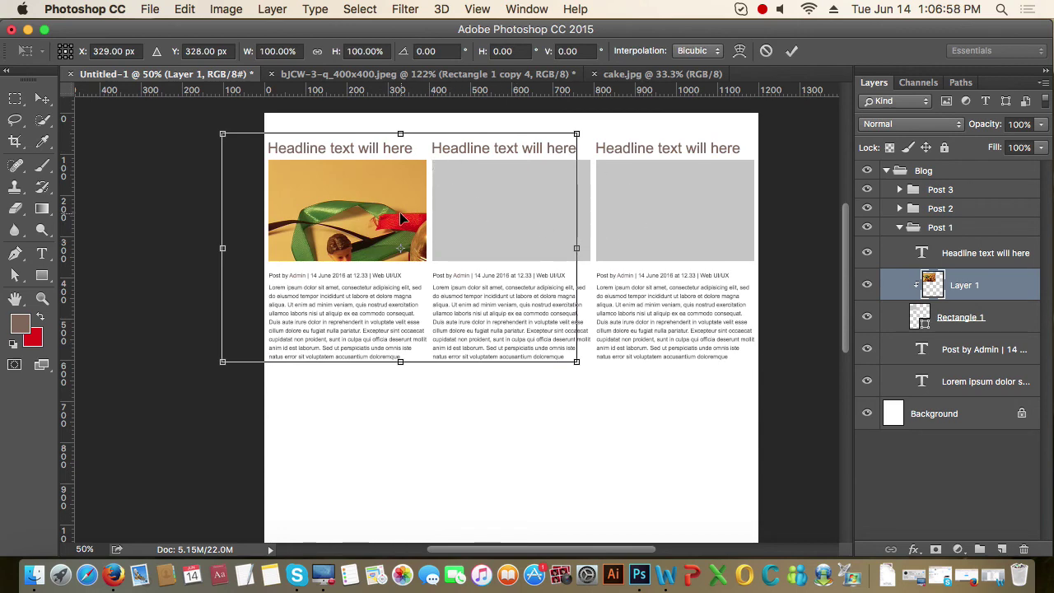
{"action": "left_click_drag", "start_coordinate": [401, 218], "coordinate": [322, 180]}
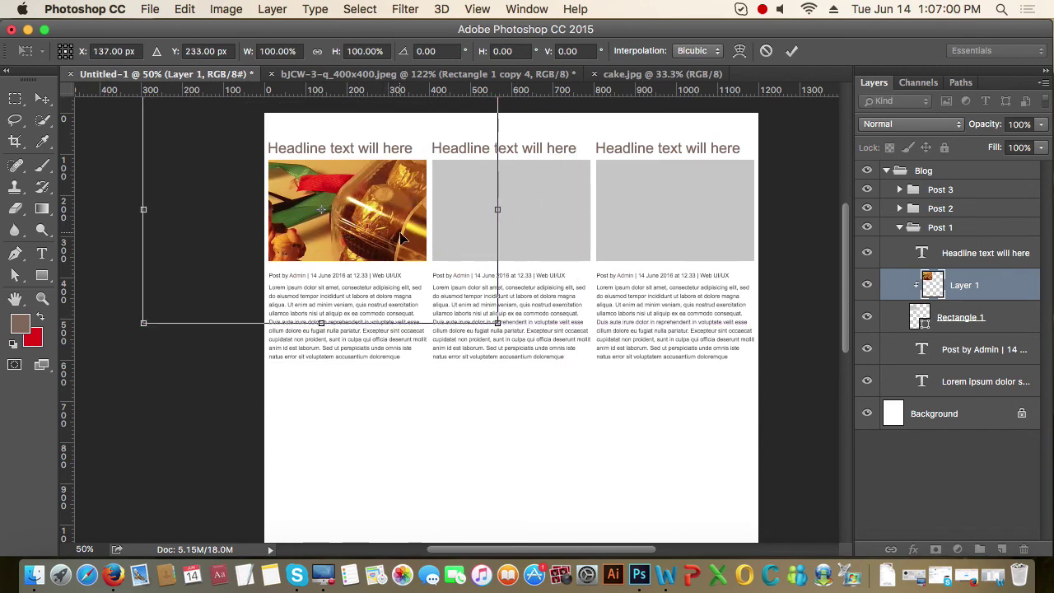
{"action": "left_click_drag", "start_coordinate": [400, 238], "coordinate": [405, 233]}
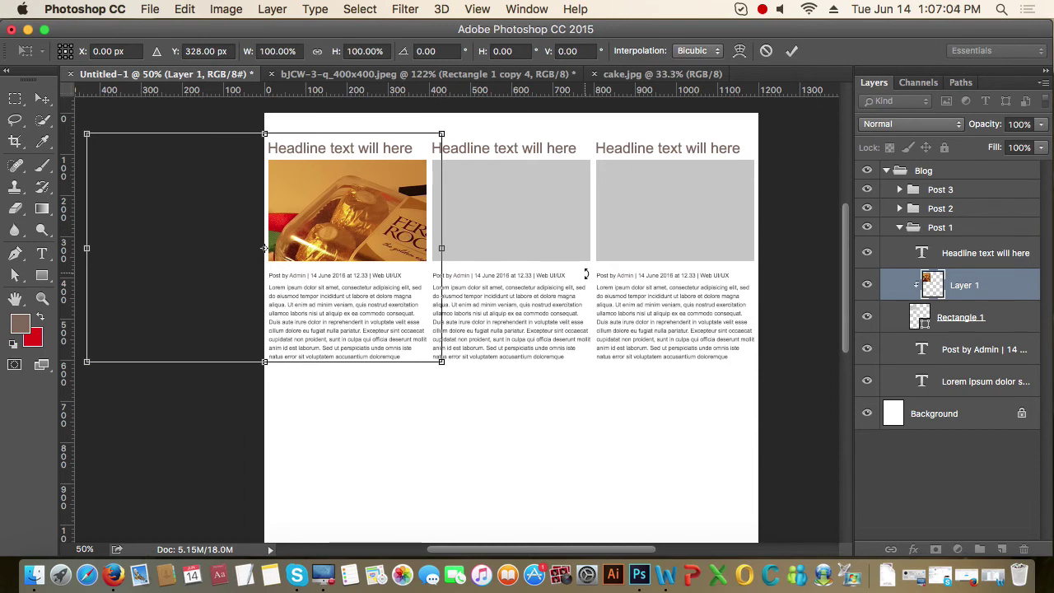
{"action": "key", "text": "Return"}
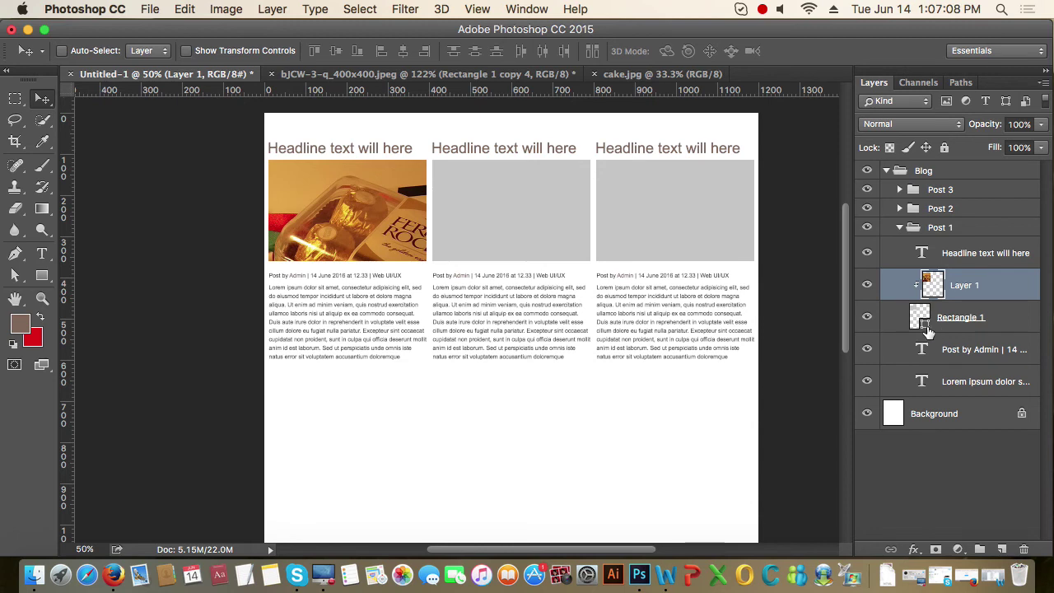
{"action": "key", "text": "super"}
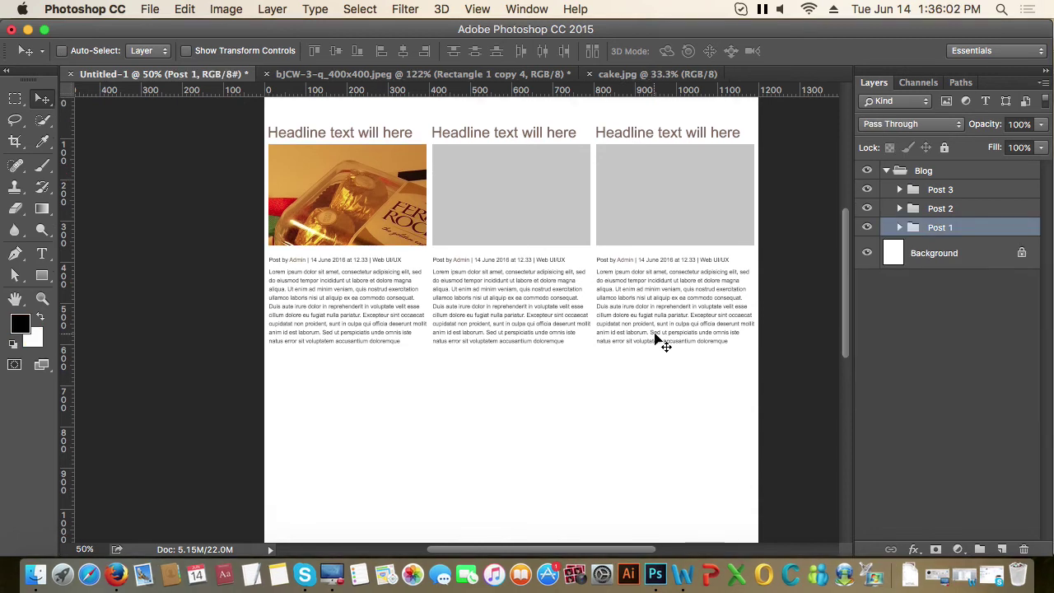
Step: Check Post 1's photo and rectangle visibility, then fully lock Rectangle 1 and test it
{"action": "left_click", "coordinate": [899, 229]}
{"action": "left_click", "coordinate": [955, 285]}
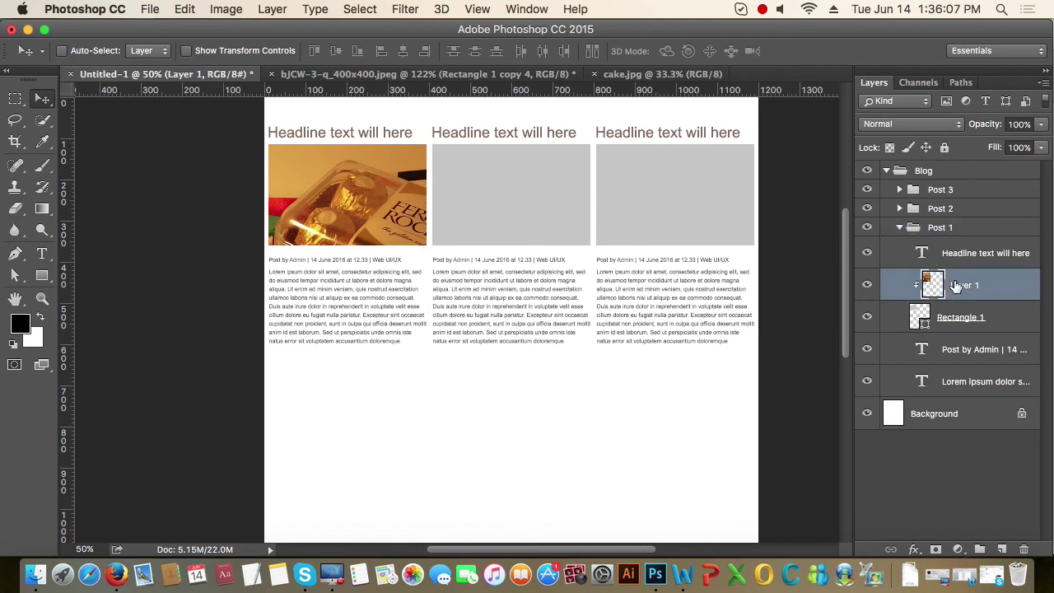
{"action": "left_click", "coordinate": [867, 284]}
{"action": "left_click", "coordinate": [867, 285]}
{"action": "left_click", "coordinate": [966, 321]}
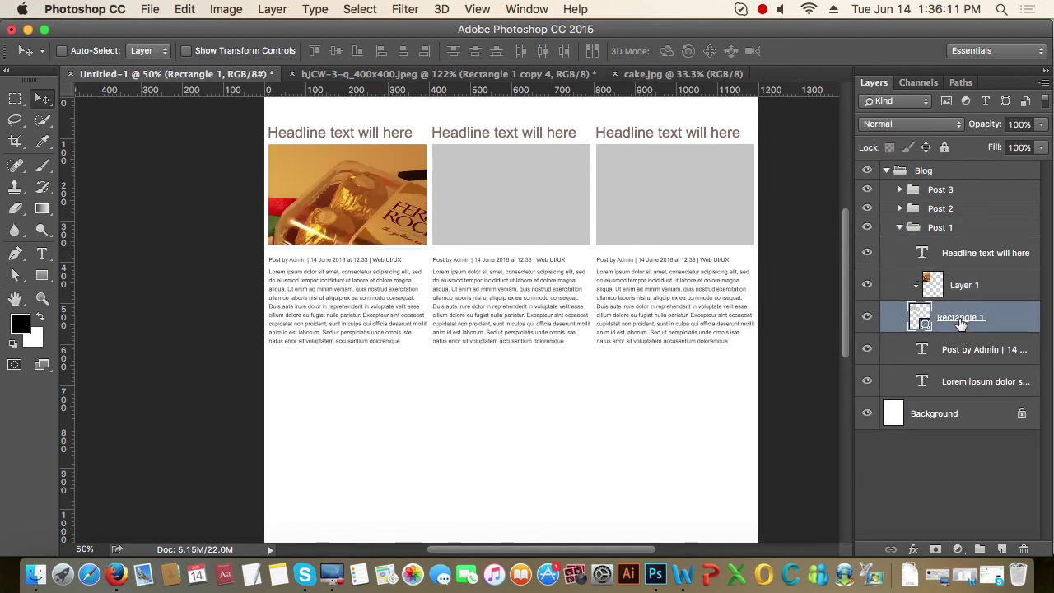
{"action": "left_click", "coordinate": [867, 317]}
{"action": "left_click", "coordinate": [867, 318]}
{"action": "left_click", "coordinate": [945, 148]}
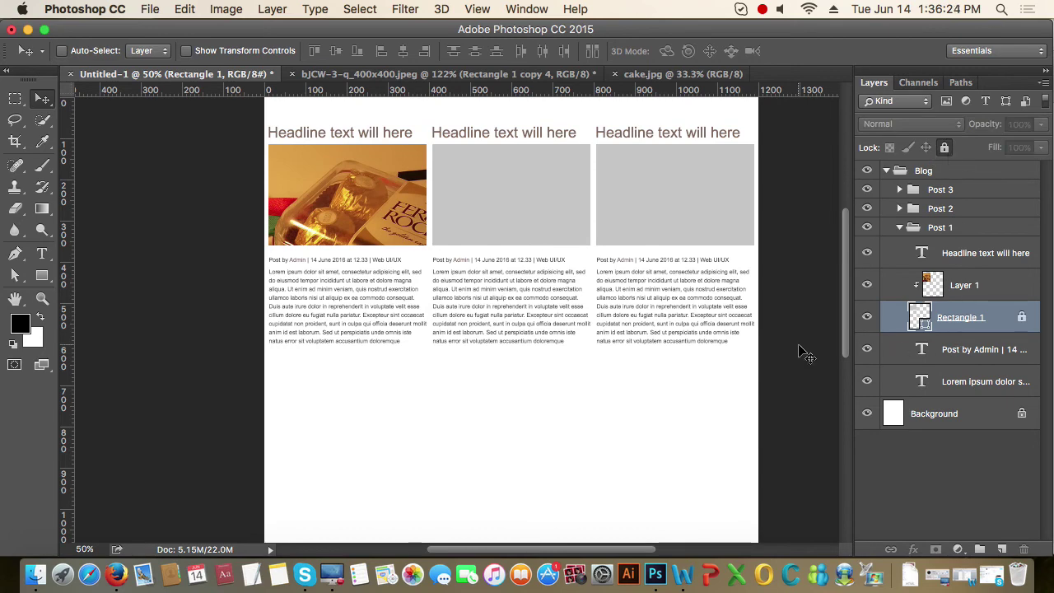
{"action": "left_click_drag", "start_coordinate": [389, 221], "coordinate": [399, 284]}
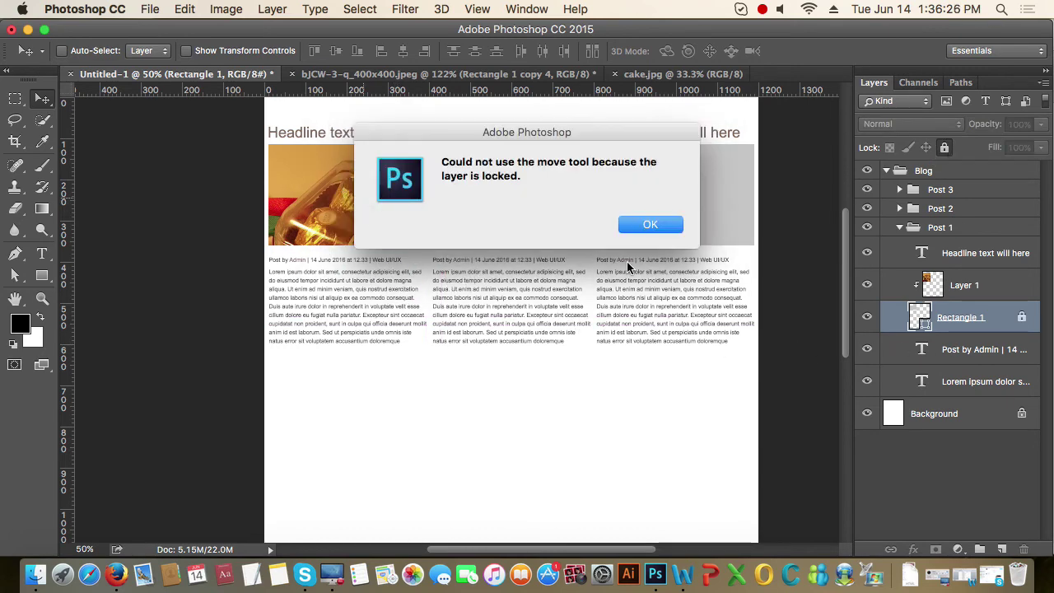
{"action": "left_click", "coordinate": [650, 225]}
Step: Lock the whole Post 1 group and confirm it can no longer move
{"action": "left_click", "coordinate": [899, 227]}
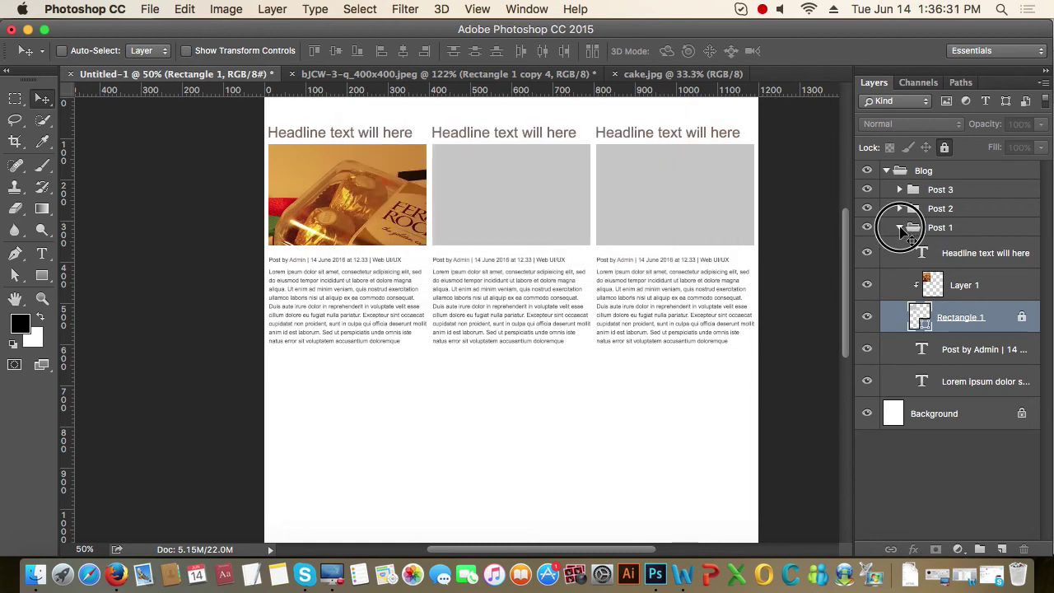
{"action": "left_click", "coordinate": [944, 148]}
{"action": "left_click_drag", "start_coordinate": [422, 249], "coordinate": [344, 355]}
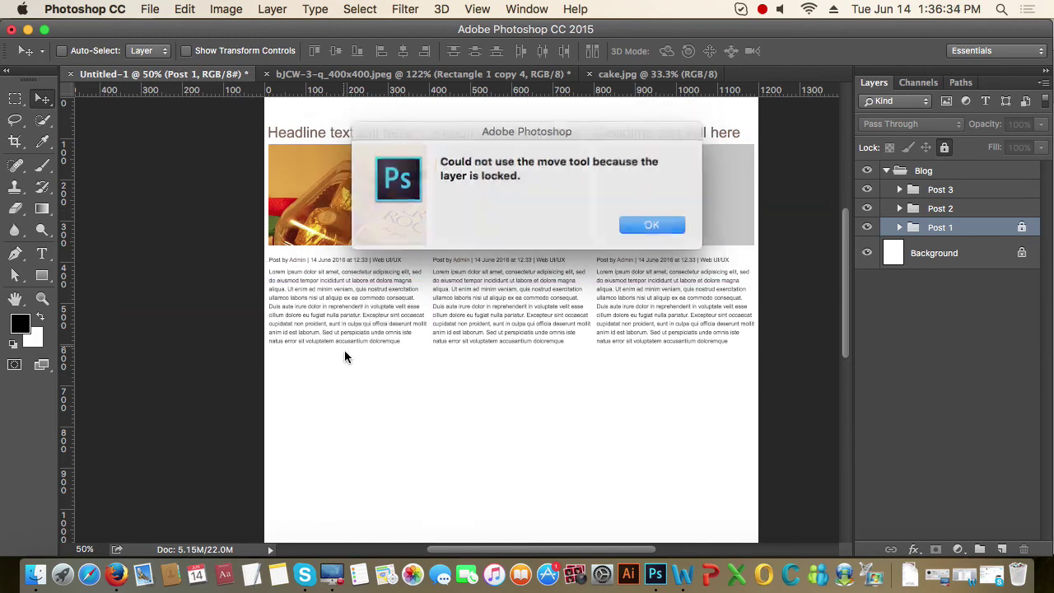
{"action": "left_click", "coordinate": [651, 225]}
Step: Move the Post 2 and Post 3 columns lower on the page
{"action": "left_click", "coordinate": [940, 208]}
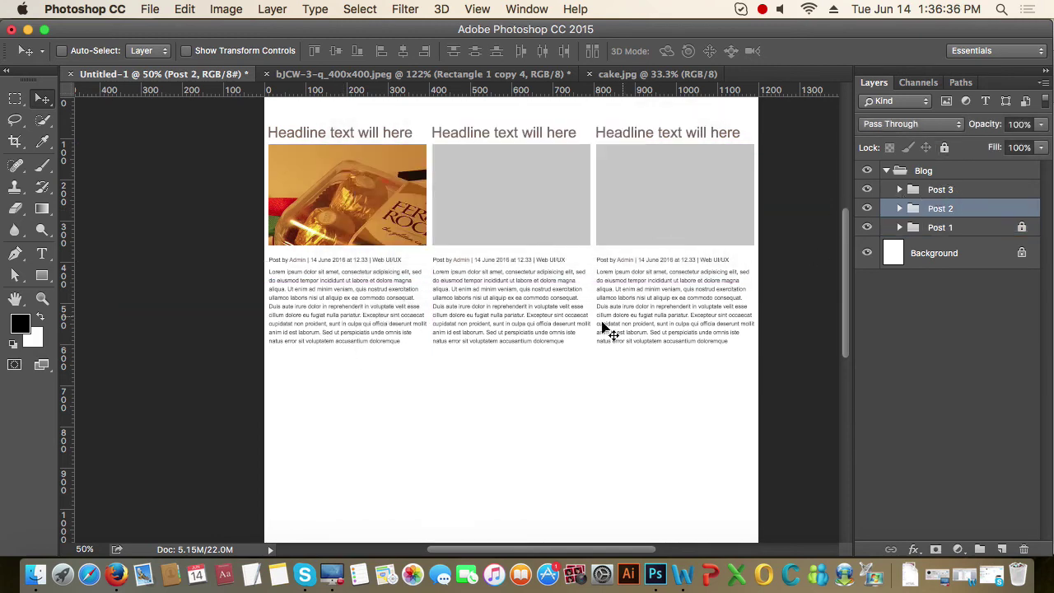
{"action": "left_click_drag", "start_coordinate": [507, 315], "coordinate": [517, 377]}
{"action": "left_click", "coordinate": [940, 190]}
{"action": "left_click_drag", "start_coordinate": [657, 315], "coordinate": [671, 404]}
Step: Unlock the Post 1 group and Rectangle 1, then collapse Post 1
{"action": "left_click", "coordinate": [940, 227]}
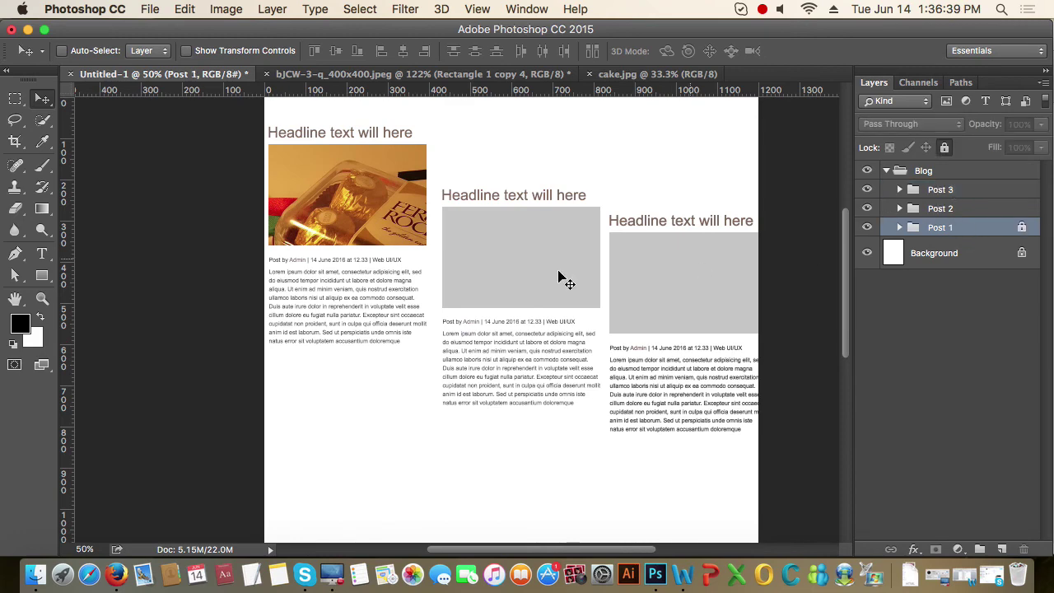
{"action": "left_click", "coordinate": [362, 384]}
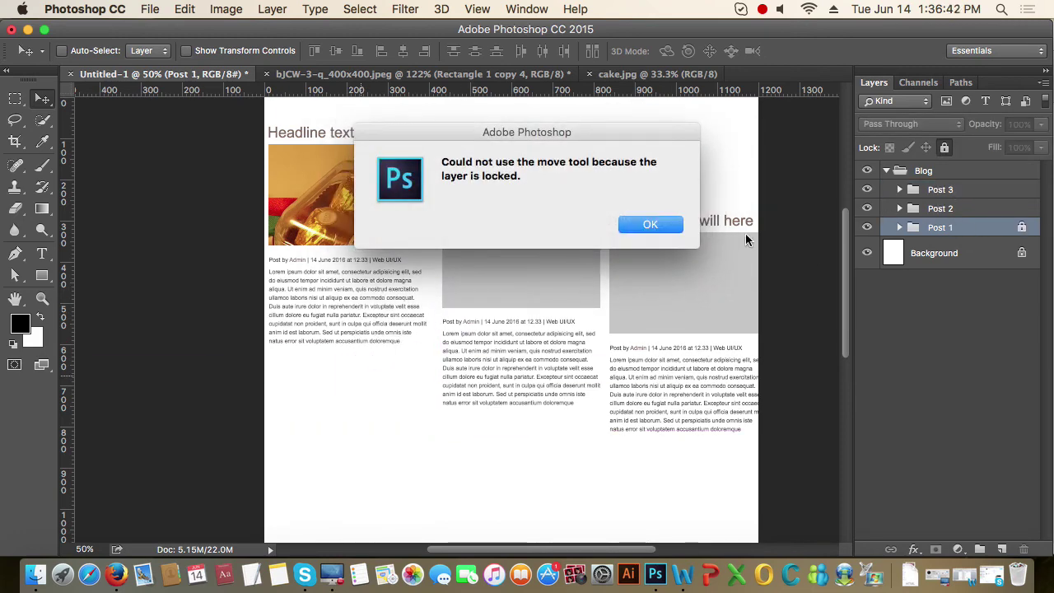
{"action": "left_click", "coordinate": [638, 225]}
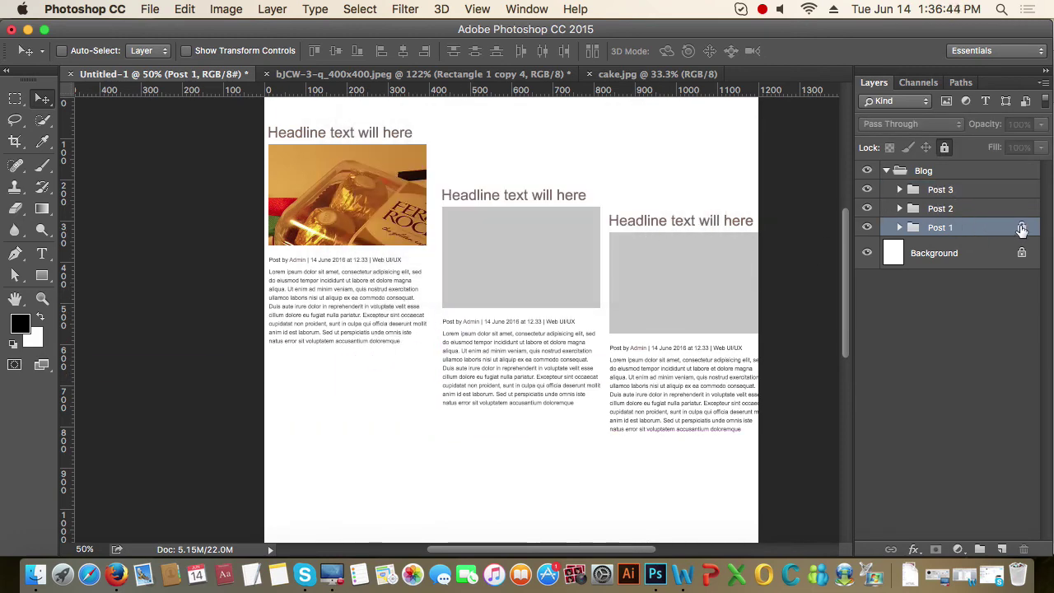
{"action": "left_click", "coordinate": [944, 147]}
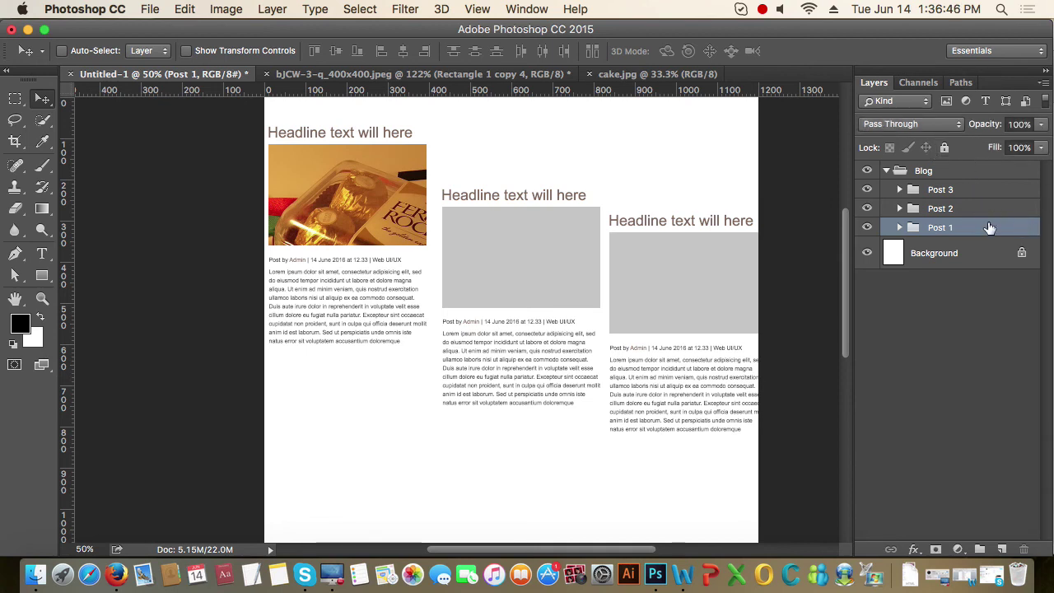
{"action": "left_click", "coordinate": [901, 228]}
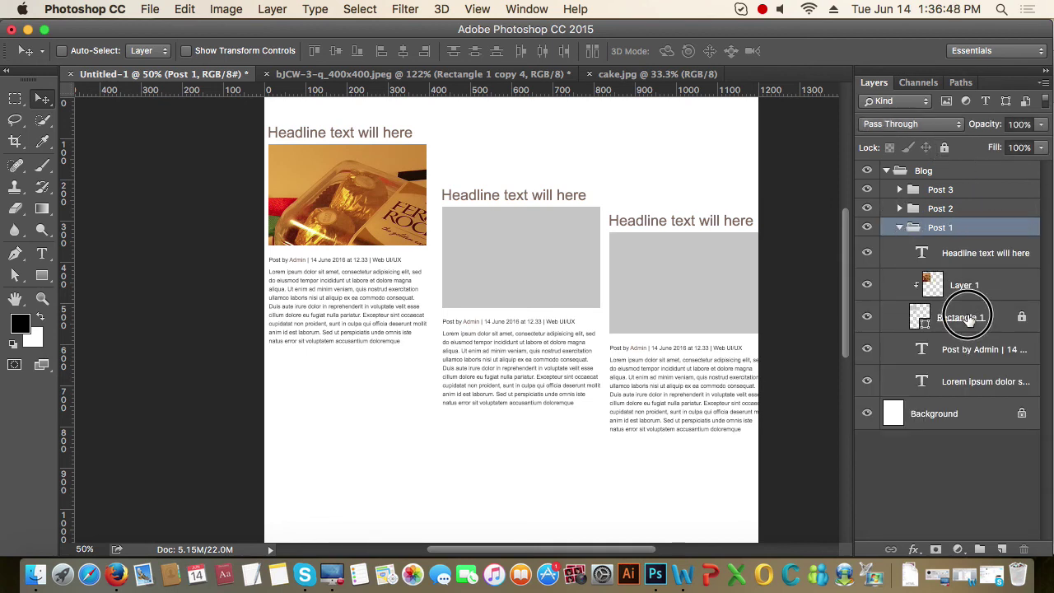
{"action": "left_click", "coordinate": [996, 319]}
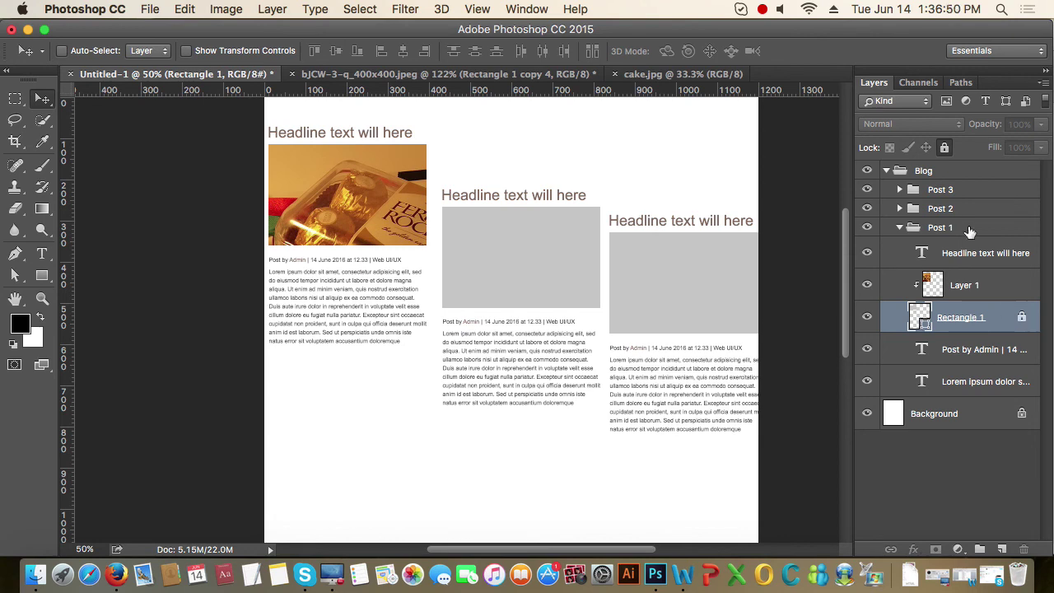
{"action": "left_click", "coordinate": [945, 148]}
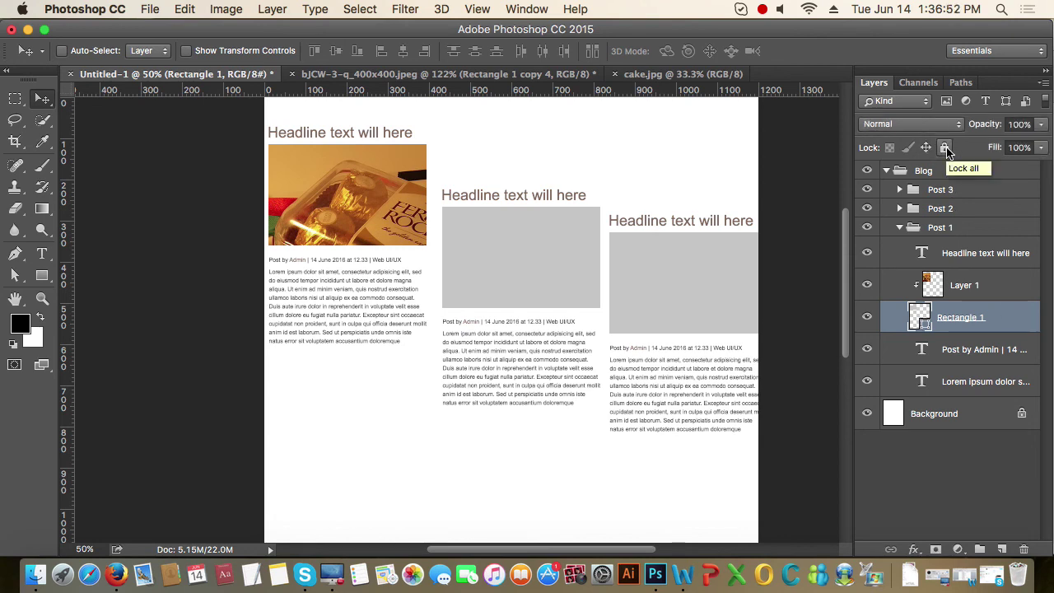
{"action": "left_click", "coordinate": [899, 229]}
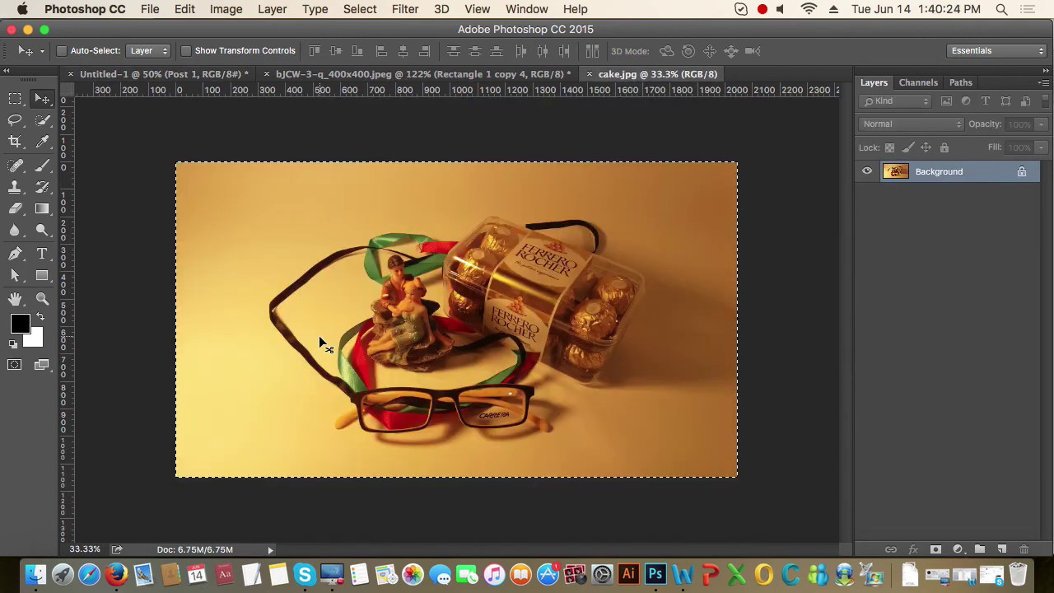
Step: Cut the still-life photo and paste it back as Layer 1, toggling its visibility to check
{"action": "key", "text": "super+x"}
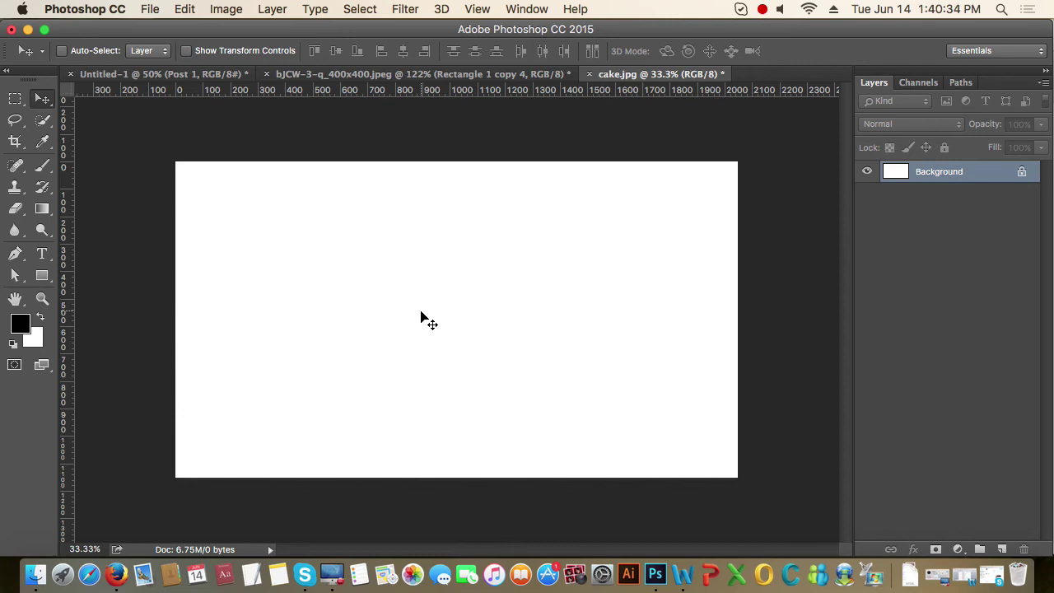
{"action": "key", "text": "super+v"}
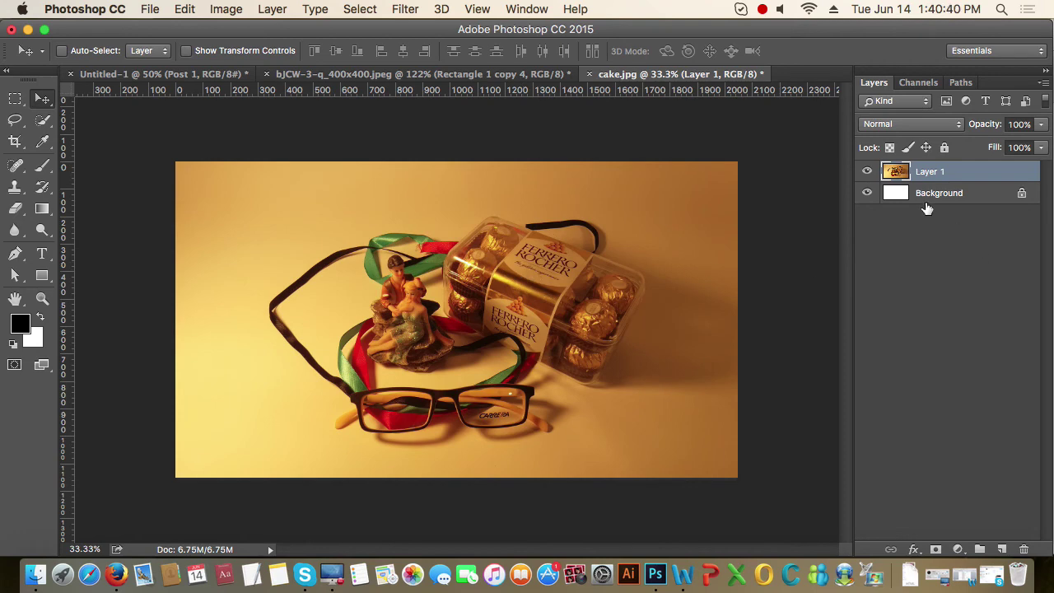
{"action": "left_click", "coordinate": [867, 173]}
{"action": "left_click", "coordinate": [868, 172]}
{"action": "left_click", "coordinate": [868, 173]}
{"action": "left_click", "coordinate": [867, 171]}
Step: Draw a paragraph text box on the photo's left side and fill it with 48 pt Lorem Ipsum
{"action": "left_click", "coordinate": [41, 254]}
{"action": "left_click_drag", "start_coordinate": [205, 202], "coordinate": [314, 436]}
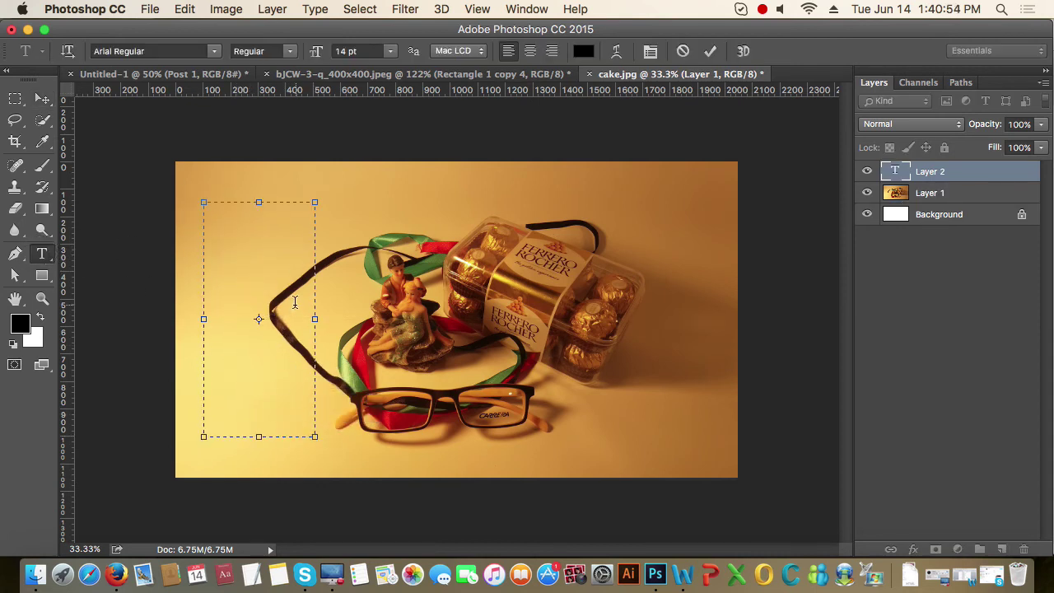
{"action": "left_click", "coordinate": [390, 51]}
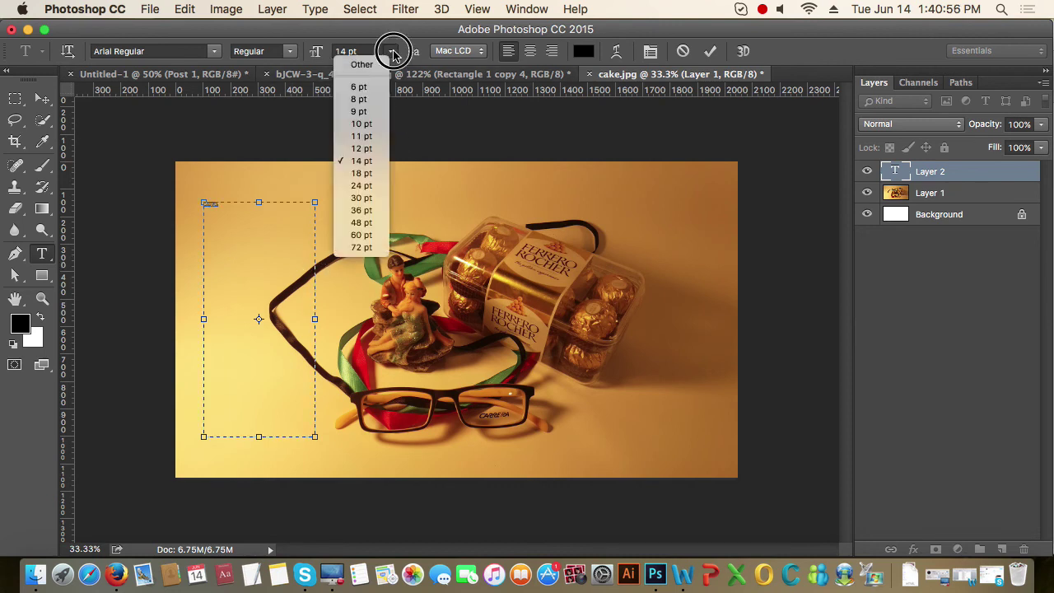
{"action": "left_click", "coordinate": [374, 223]}
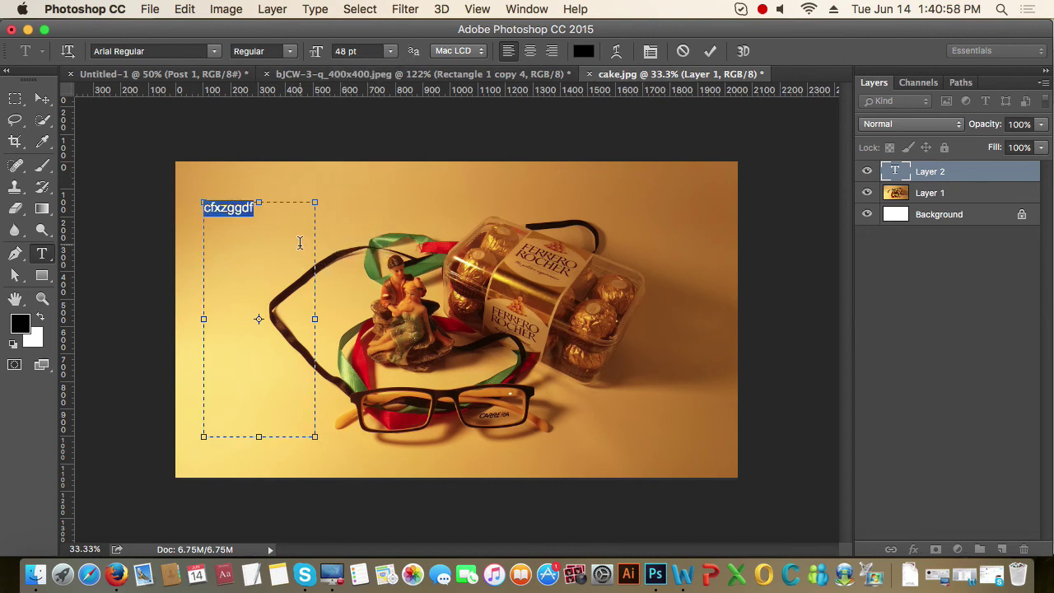
{"action": "left_click", "coordinate": [314, 9]}
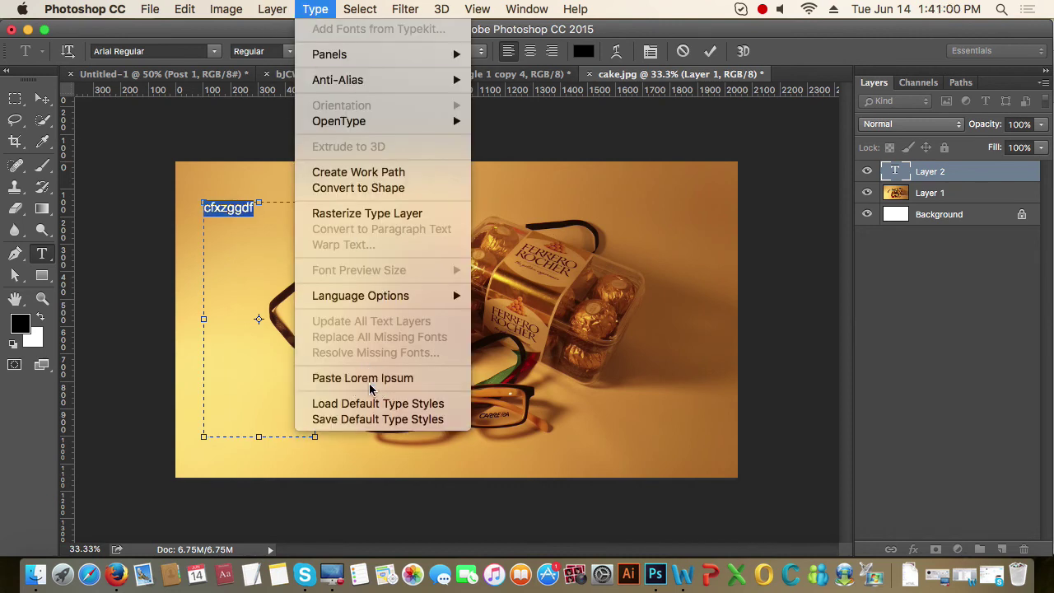
{"action": "left_click", "coordinate": [346, 379]}
Step: Set the placeholder text's leading to 50 pt and commit the text
{"action": "key", "text": "super+a"}
{"action": "key", "text": "super+t"}
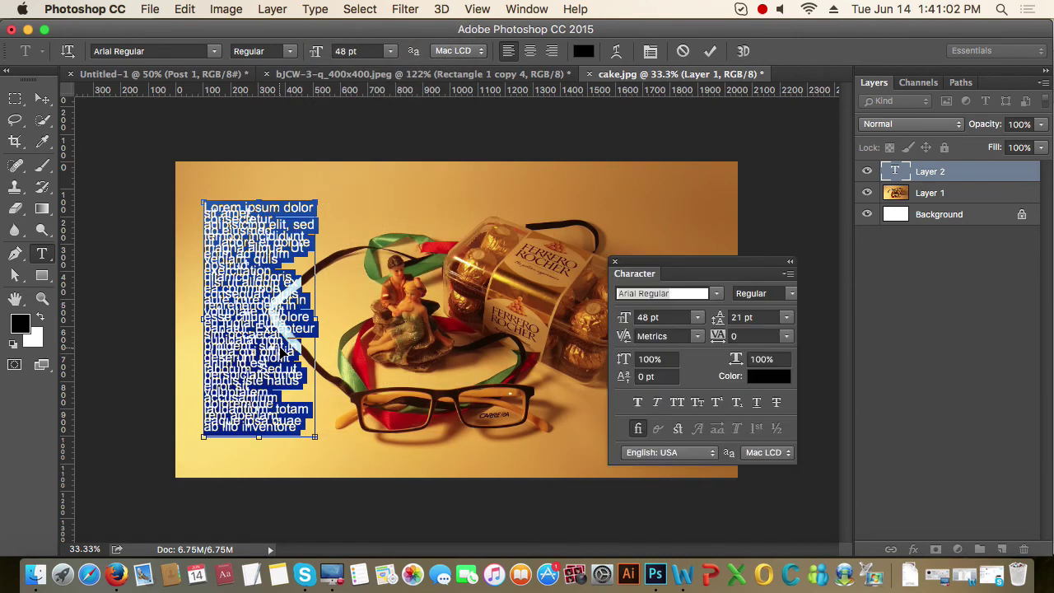
{"action": "double_click", "coordinate": [741, 318]}
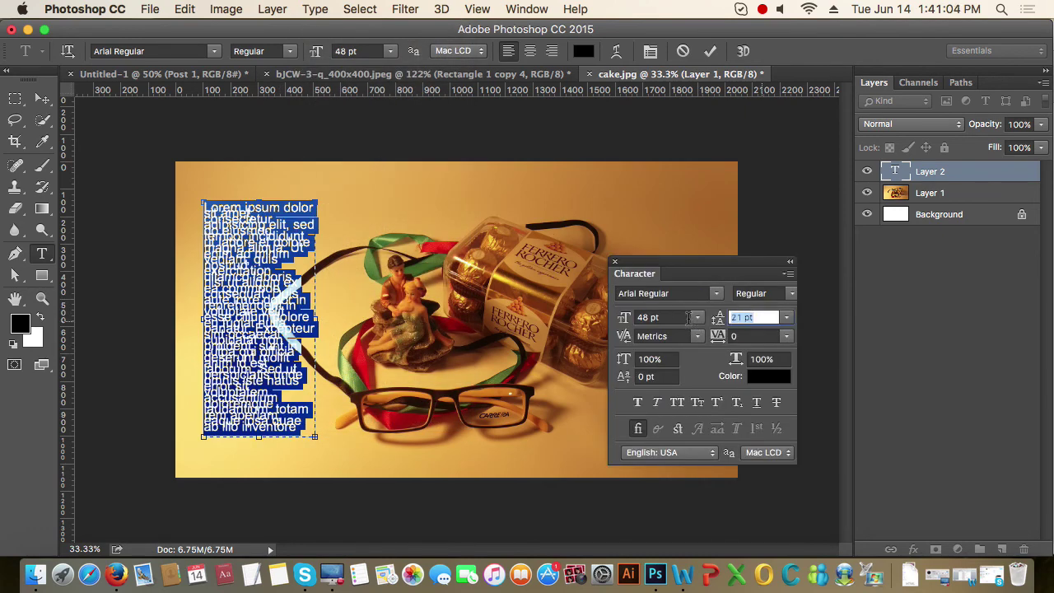
{"action": "type", "text": "50"}
{"action": "key", "text": "Return"}
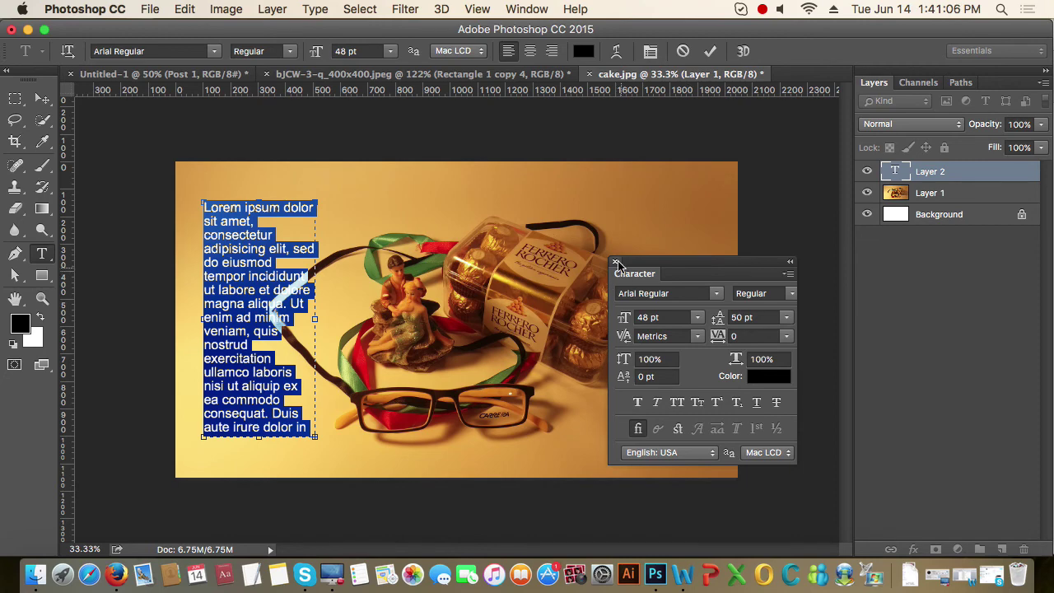
{"action": "left_click", "coordinate": [614, 261]}
{"action": "left_click", "coordinate": [43, 98]}
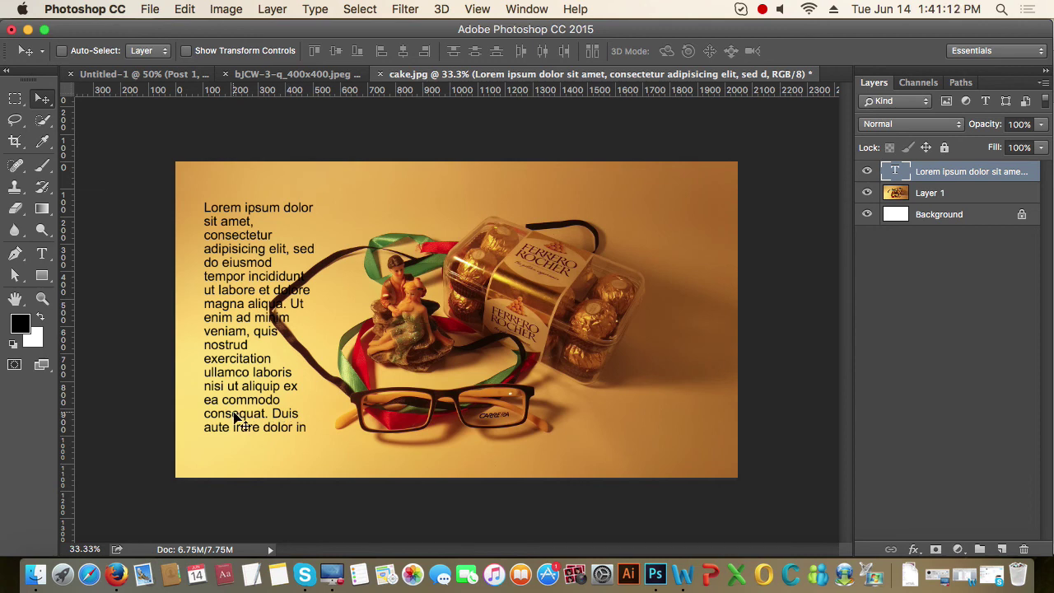
Step: Add a layer mask to Layer 1 and pick the Brush tool at size 250
{"action": "left_click", "coordinate": [941, 198]}
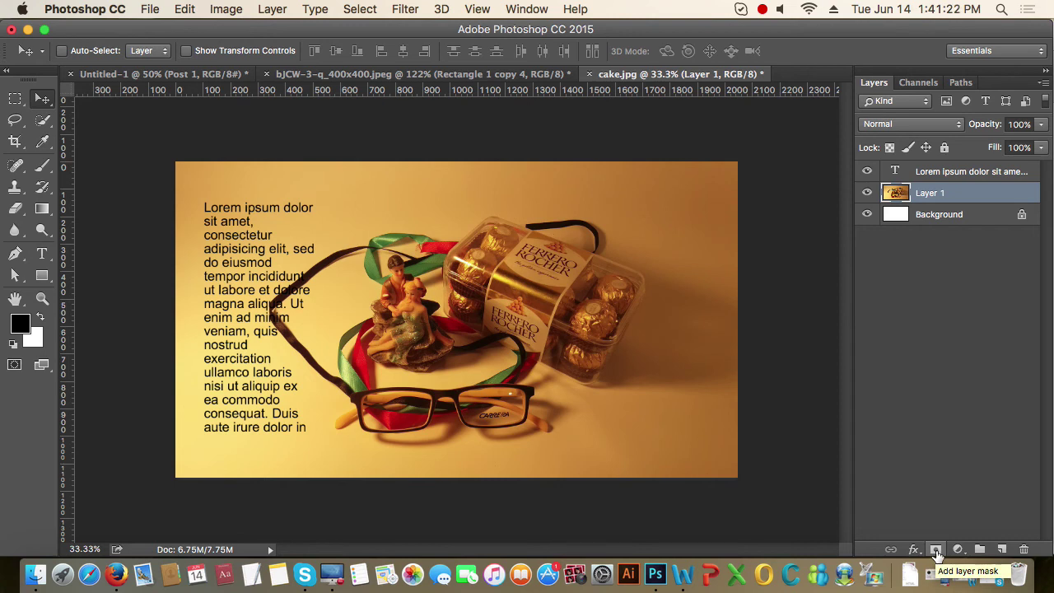
{"action": "left_click", "coordinate": [936, 549]}
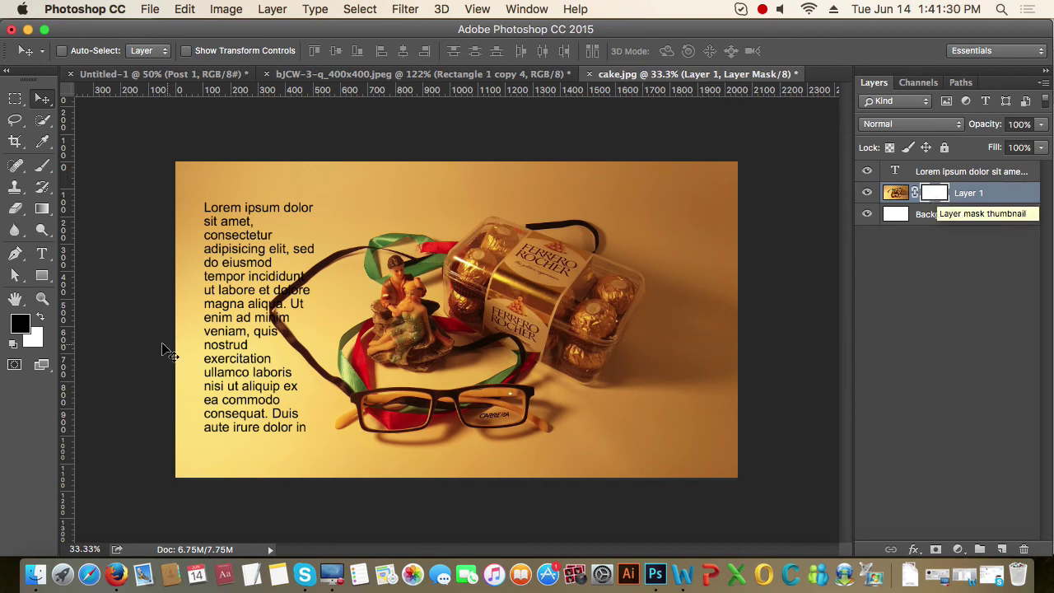
{"action": "left_click", "coordinate": [43, 167]}
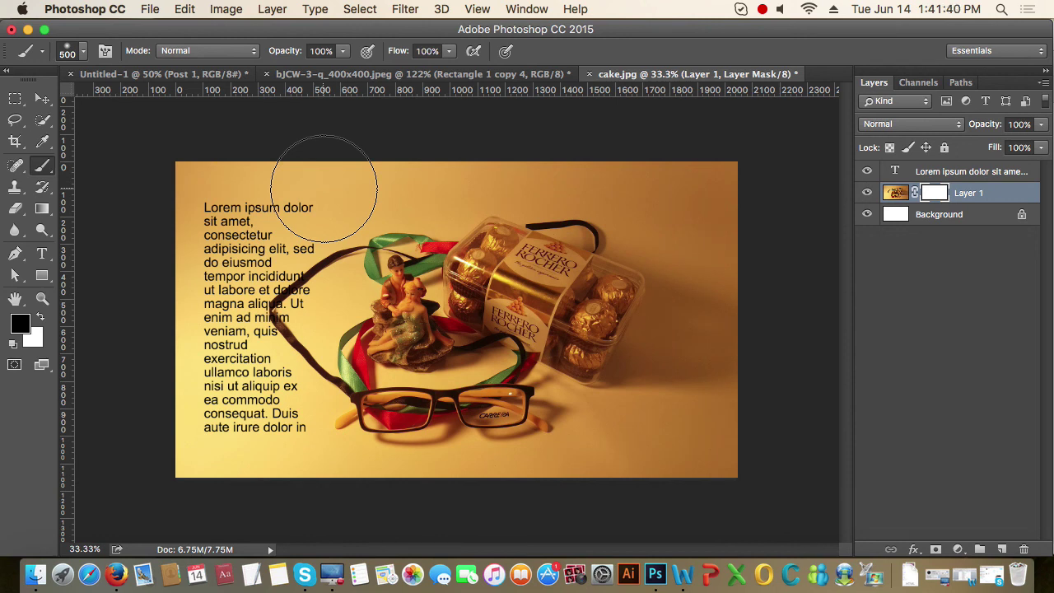
{"action": "key", "text": "bracketleft"}
{"action": "key", "text": "bracketleft"}
{"action": "key", "text": "bracketleft"}
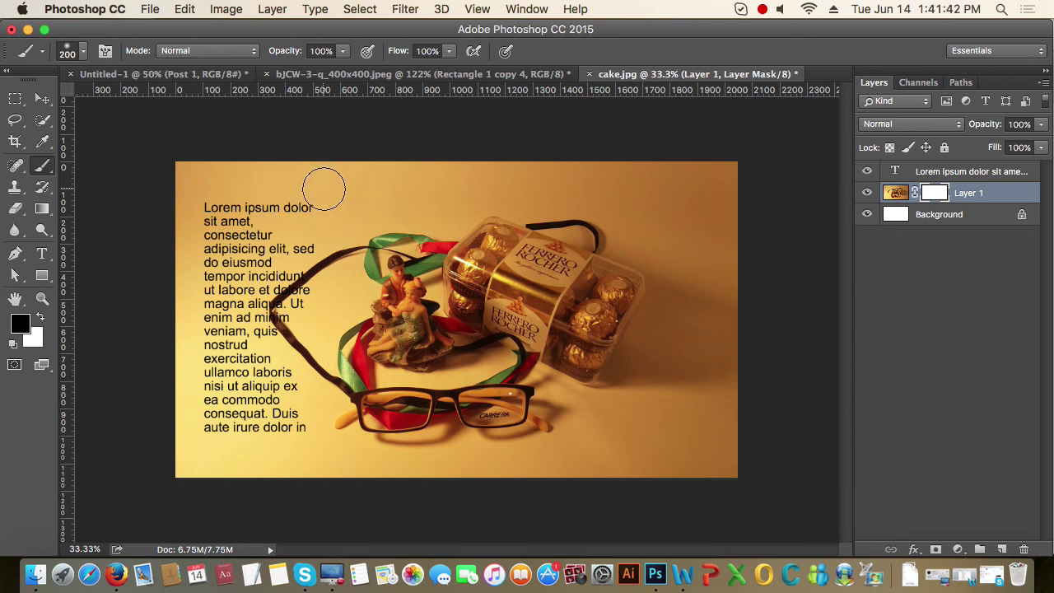
{"action": "key", "text": "Return"}
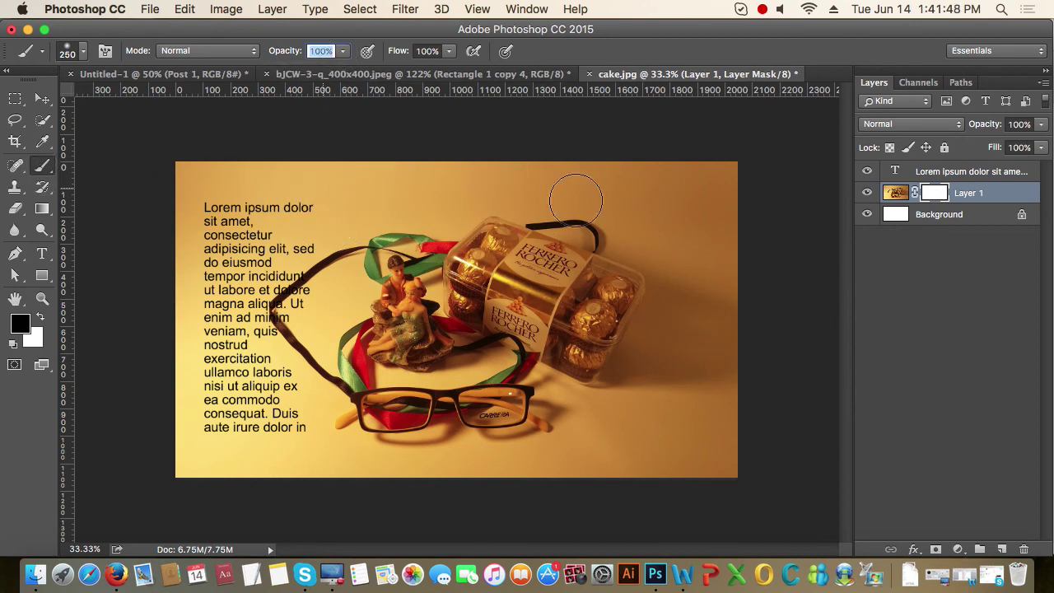
Step: Keep the regular Brush chosen and target Layer 1's mask thumbnail for painting
{"action": "left_click", "coordinate": [965, 273]}
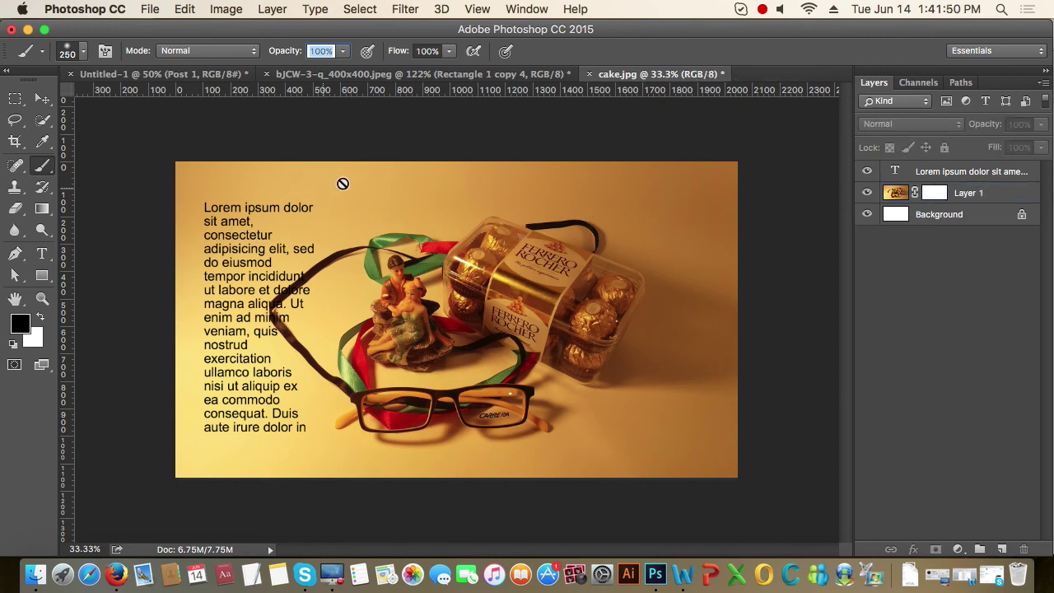
{"action": "key", "text": "Return"}
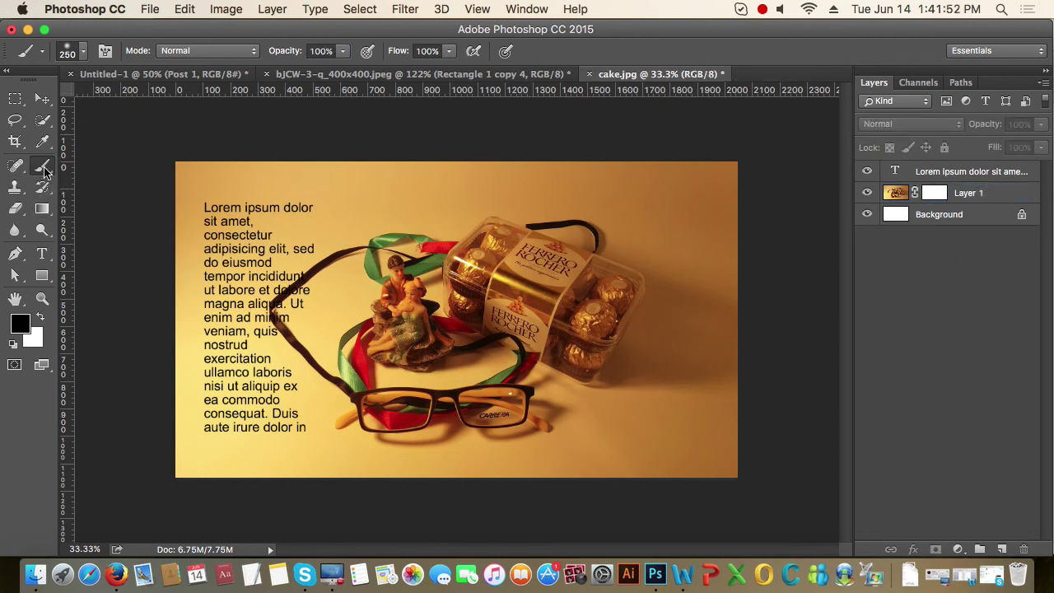
{"action": "left_click_drag", "start_coordinate": [43, 165], "coordinate": [102, 157]}
{"action": "left_click", "coordinate": [896, 194]}
{"action": "left_click", "coordinate": [939, 195]}
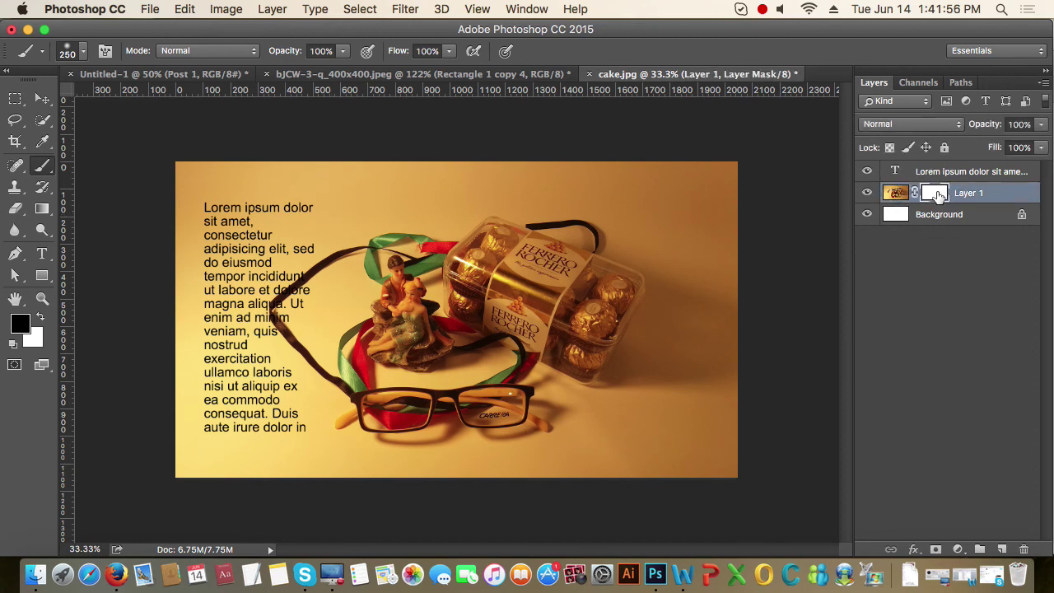
{"action": "left_click", "coordinate": [896, 194]}
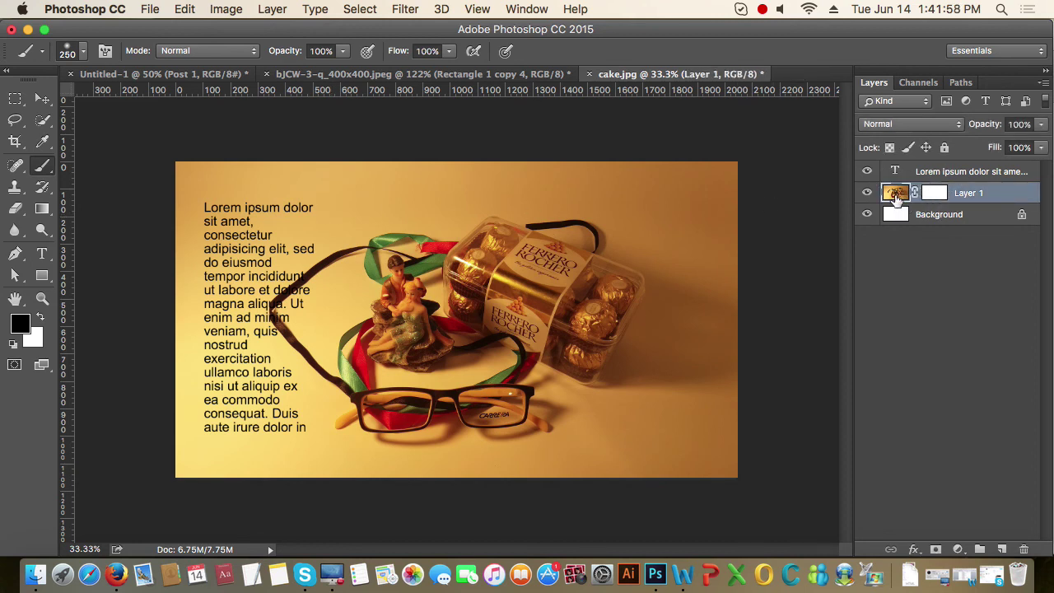
{"action": "left_click", "coordinate": [934, 198]}
{"action": "left_click", "coordinate": [900, 200]}
{"action": "left_click", "coordinate": [932, 197]}
{"action": "left_click", "coordinate": [896, 200]}
{"action": "left_click", "coordinate": [933, 197]}
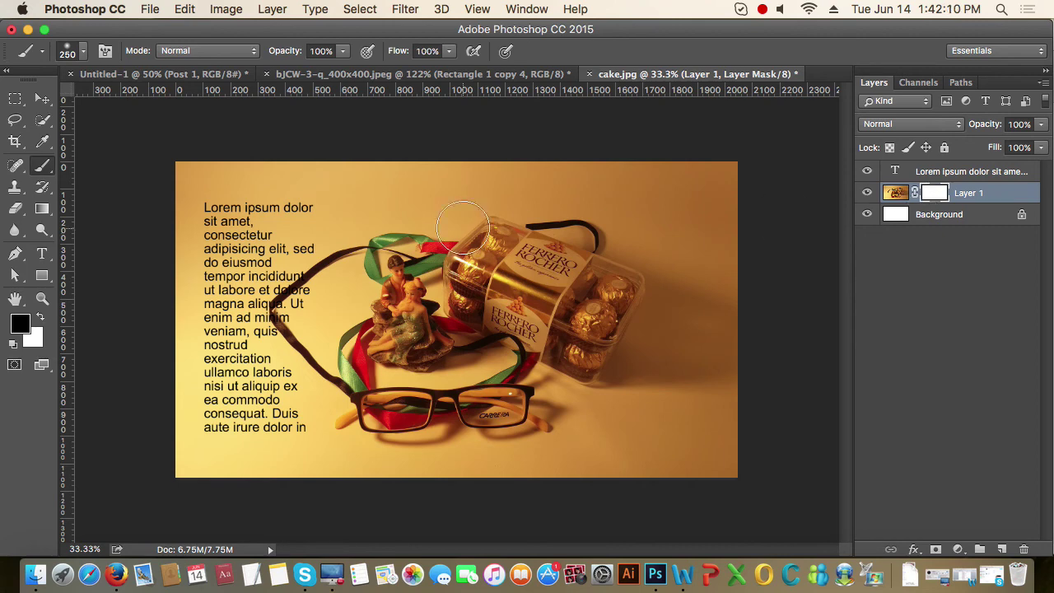
Step: Paint black down the photo's left edge on the mask, checking transparency by toggling the Background
{"action": "mouse_move", "coordinate": [205, 189]}
{"action": "left_mouse_down"}
{"action": "mouse_move", "coordinate": [235, 235]}
{"action": "mouse_move", "coordinate": [212, 305]}
{"action": "mouse_move", "coordinate": [223, 231]}
{"action": "mouse_move", "coordinate": [200, 294]}
{"action": "mouse_move", "coordinate": [200, 165]}
{"action": "mouse_move", "coordinate": [247, 183]}
{"action": "mouse_move", "coordinate": [277, 155]}
{"action": "mouse_move", "coordinate": [236, 176]}
{"action": "mouse_move", "coordinate": [306, 183]}
{"action": "mouse_move", "coordinate": [301, 176]}
{"action": "mouse_move", "coordinate": [267, 277]}
{"action": "mouse_move", "coordinate": [200, 388]}
{"action": "mouse_move", "coordinate": [196, 341]}
{"action": "mouse_move", "coordinate": [188, 452]}
{"action": "mouse_move", "coordinate": [205, 466]}
{"action": "mouse_move", "coordinate": [259, 435]}
{"action": "mouse_move", "coordinate": [294, 470]}
{"action": "mouse_move", "coordinate": [320, 238]}
{"action": "mouse_move", "coordinate": [318, 146]}
{"action": "mouse_move", "coordinate": [354, 376]}
{"action": "mouse_move", "coordinate": [330, 489]}
{"action": "left_mouse_up"}
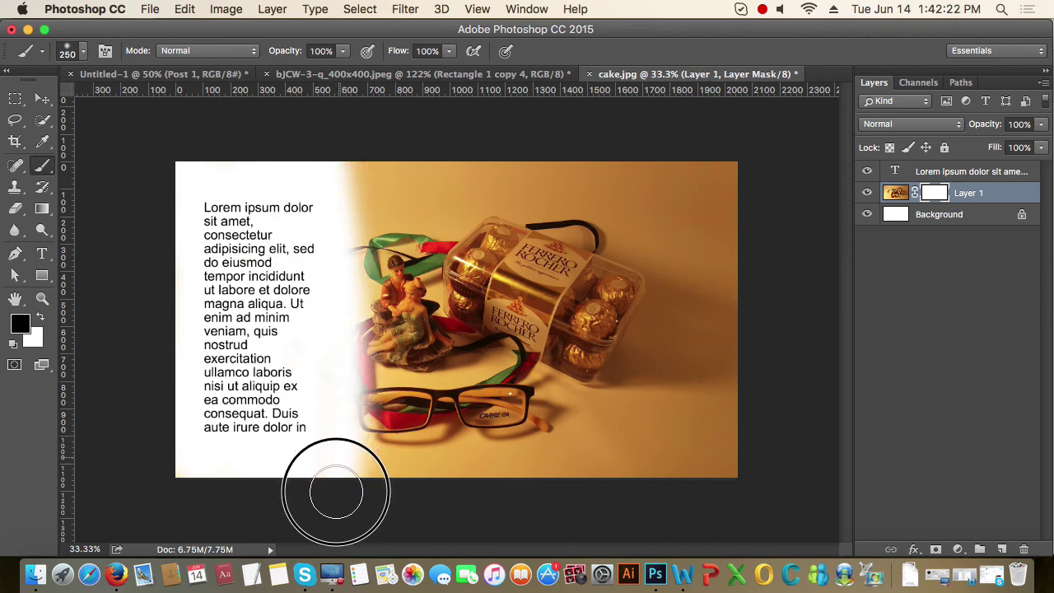
{"action": "left_click", "coordinate": [866, 215]}
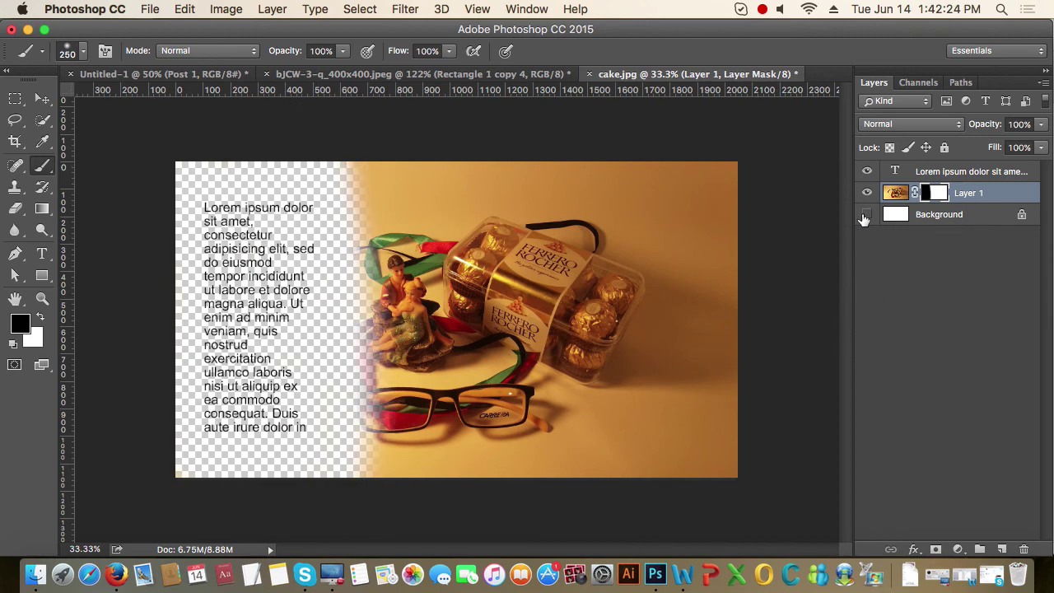
{"action": "left_click", "coordinate": [864, 217]}
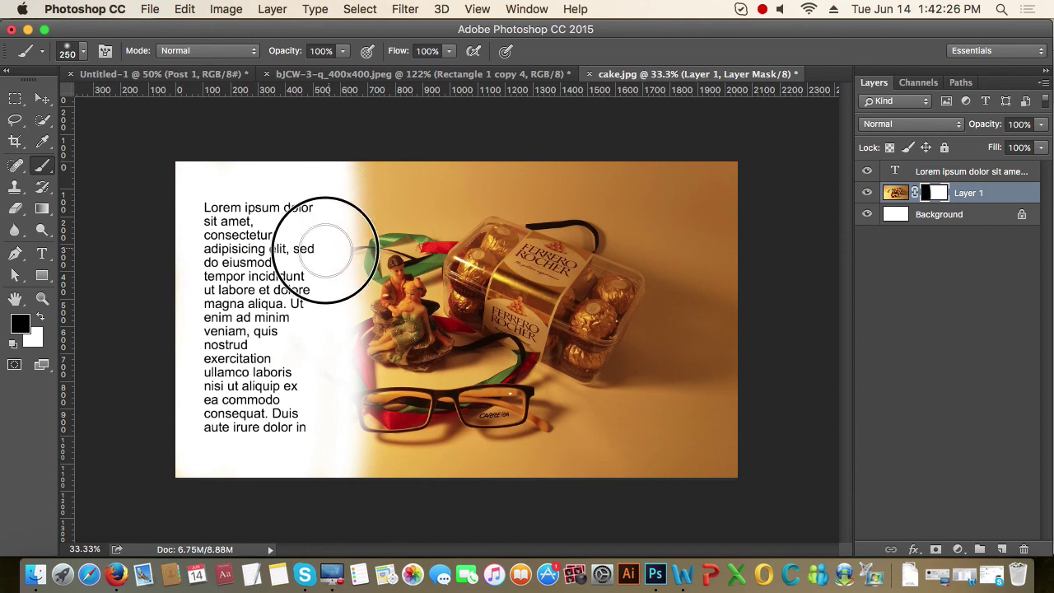
{"action": "left_click_drag", "start_coordinate": [334, 185], "coordinate": [340, 489]}
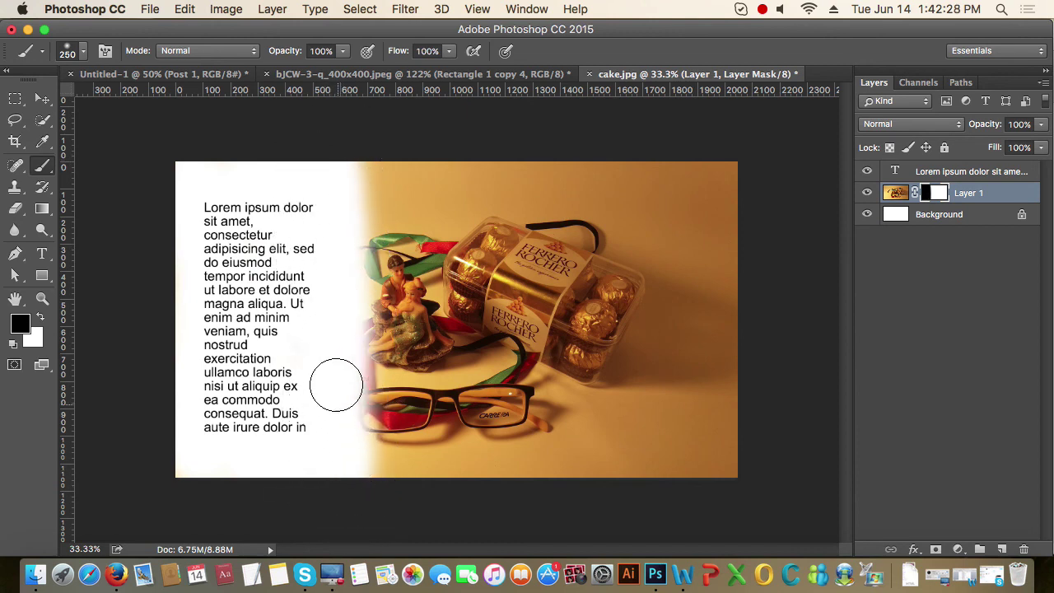
{"action": "left_click_drag", "start_coordinate": [348, 172], "coordinate": [359, 477]}
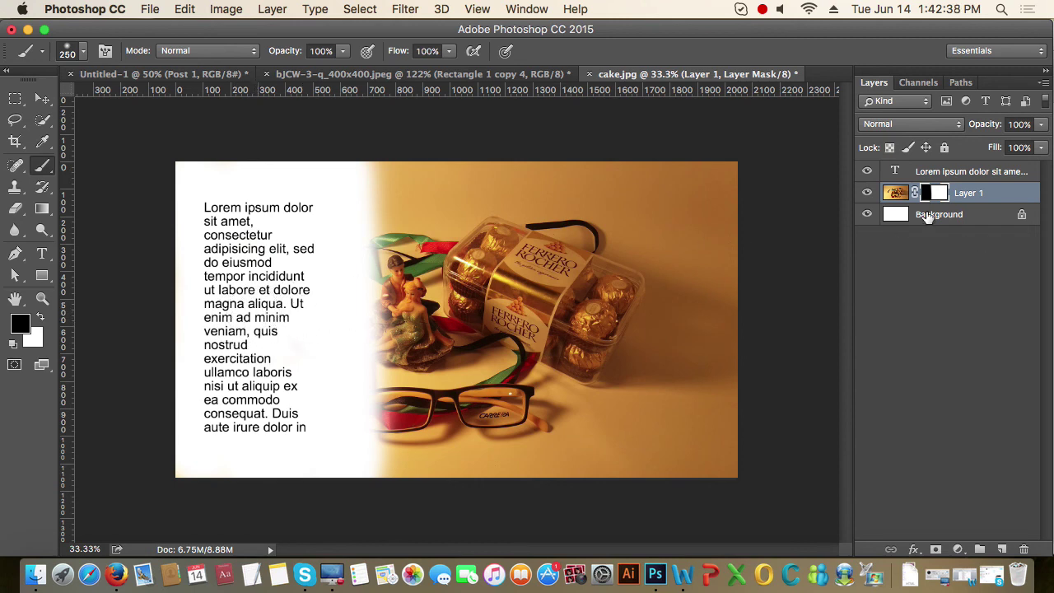
Step: Disable Layer 1's mask to view the full photo, then re-enable it
{"action": "right_click", "coordinate": [934, 194]}
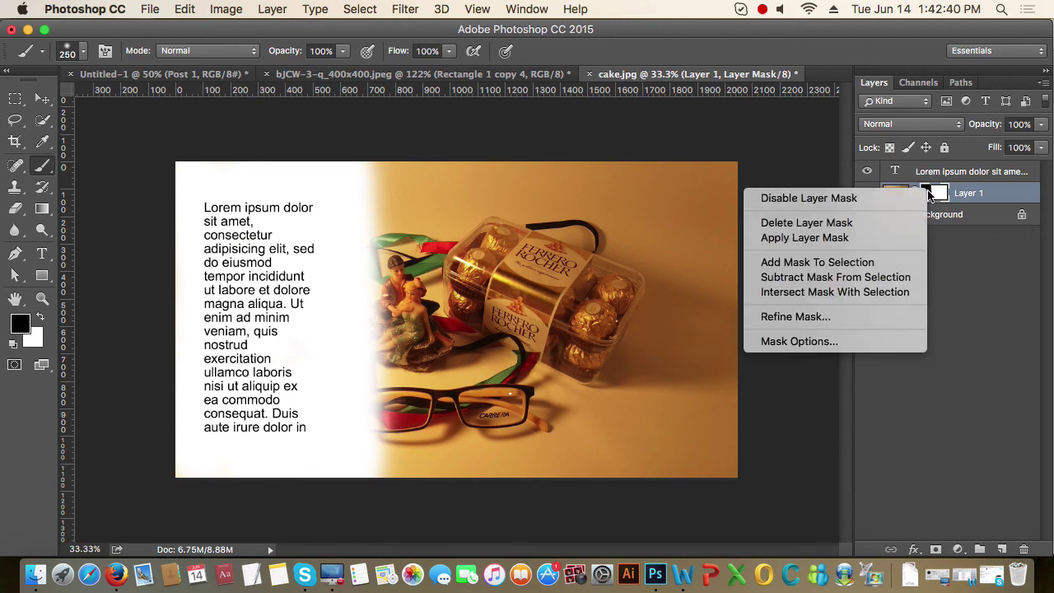
{"action": "left_click", "coordinate": [843, 204]}
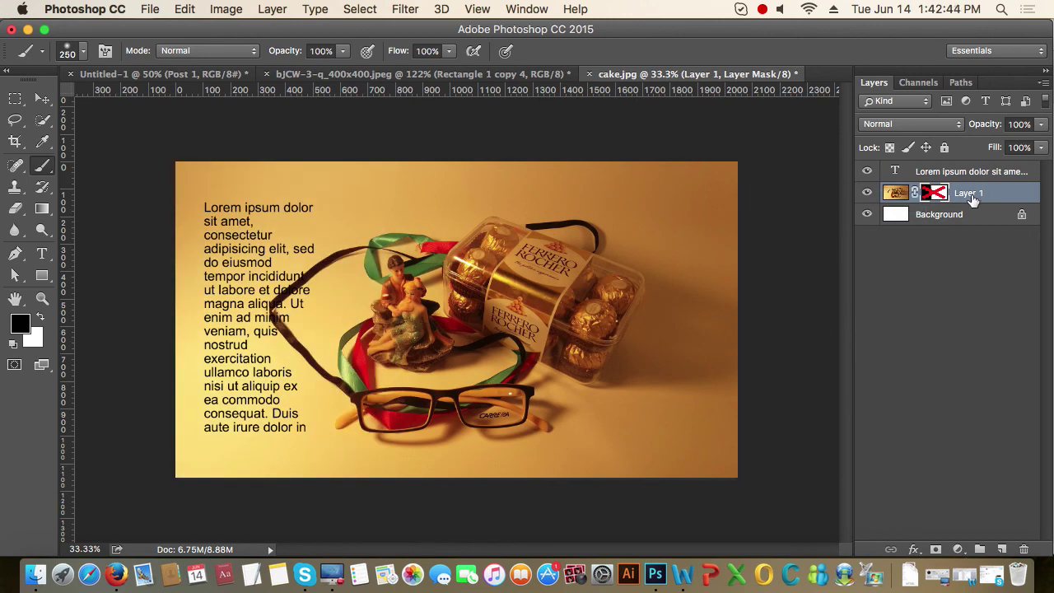
{"action": "right_click", "coordinate": [934, 194]}
{"action": "left_click", "coordinate": [883, 201]}
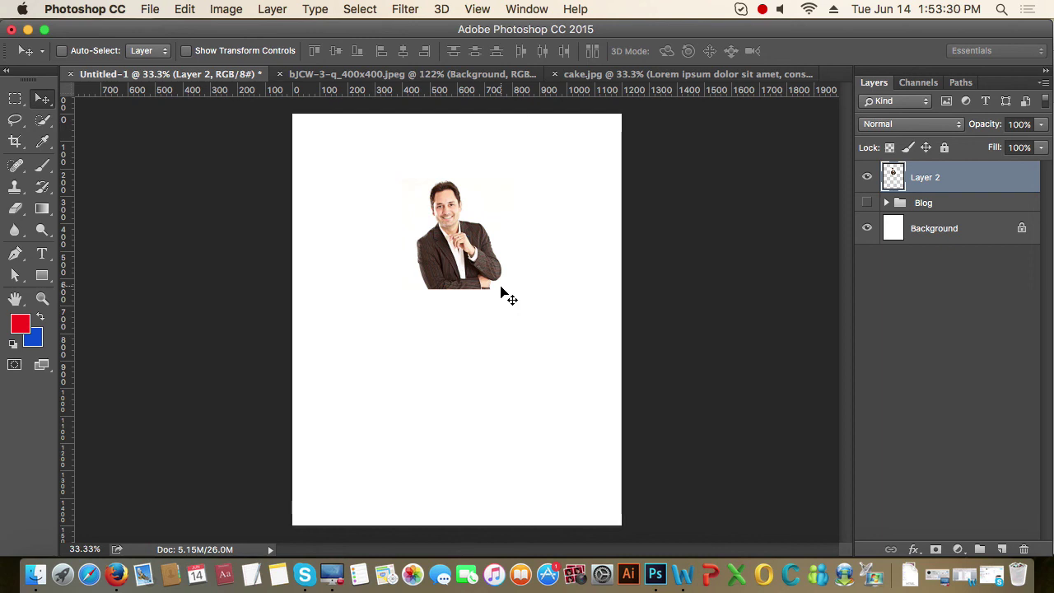
{"action": "key", "text": "alt+BackSpace"}
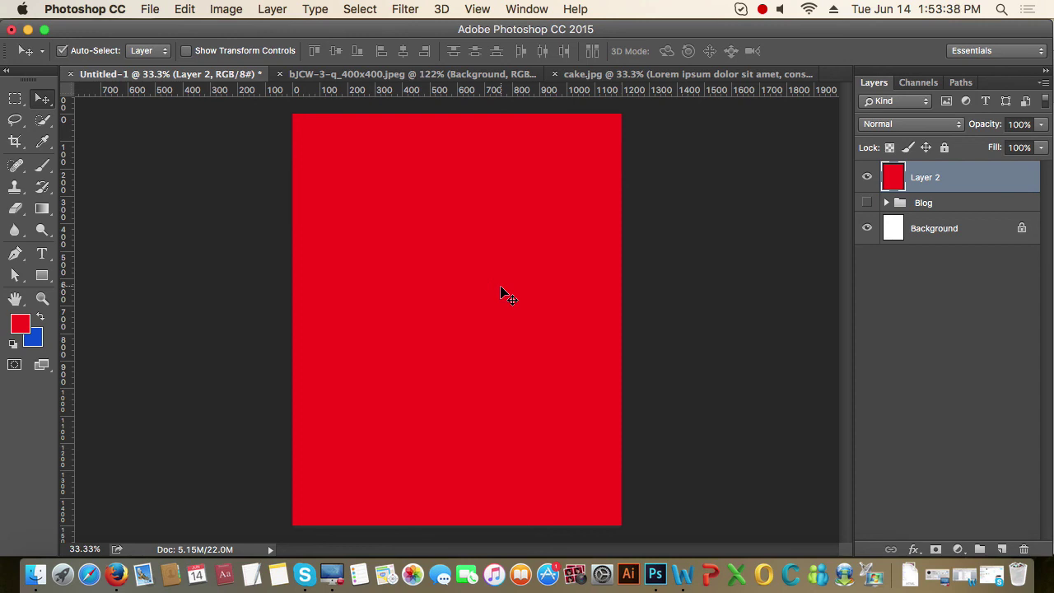
{"action": "key", "text": "super+z"}
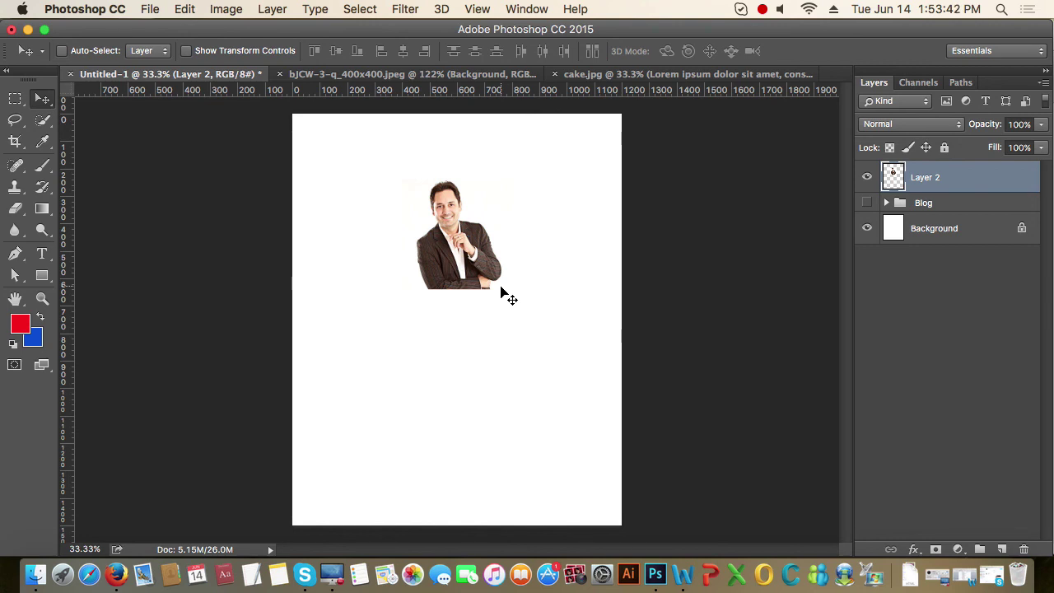
{"action": "key", "text": "ctrl+BackSpace"}
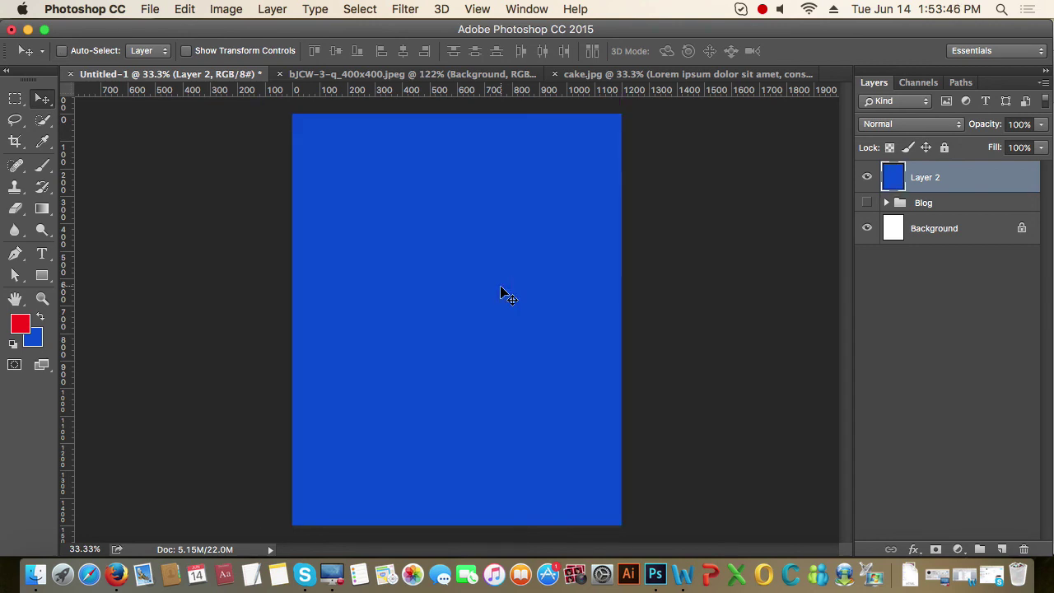
{"action": "key", "text": "ctrl+z"}
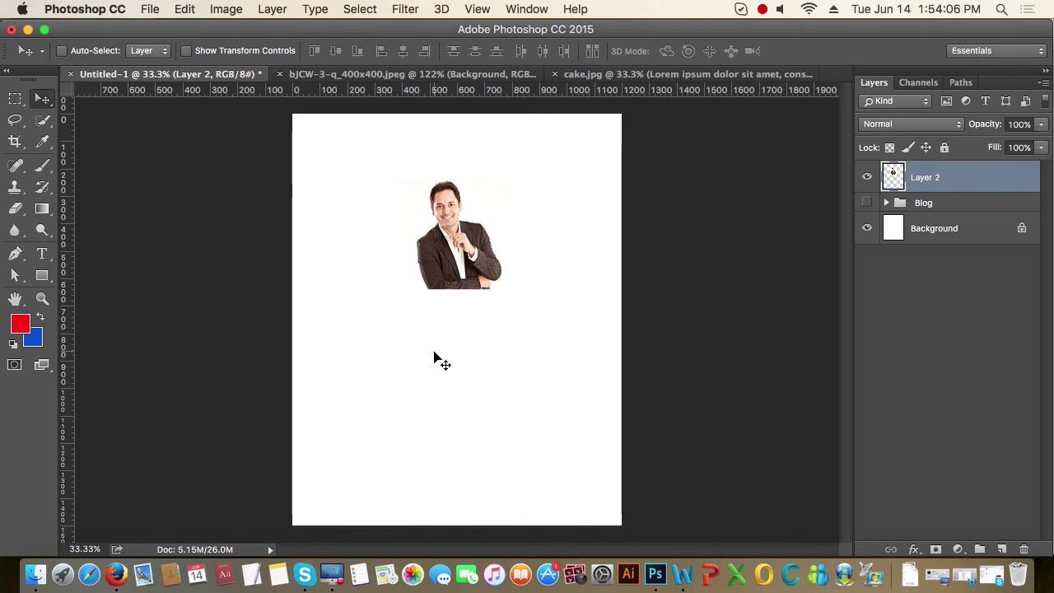
{"action": "left_click", "coordinate": [889, 148]}
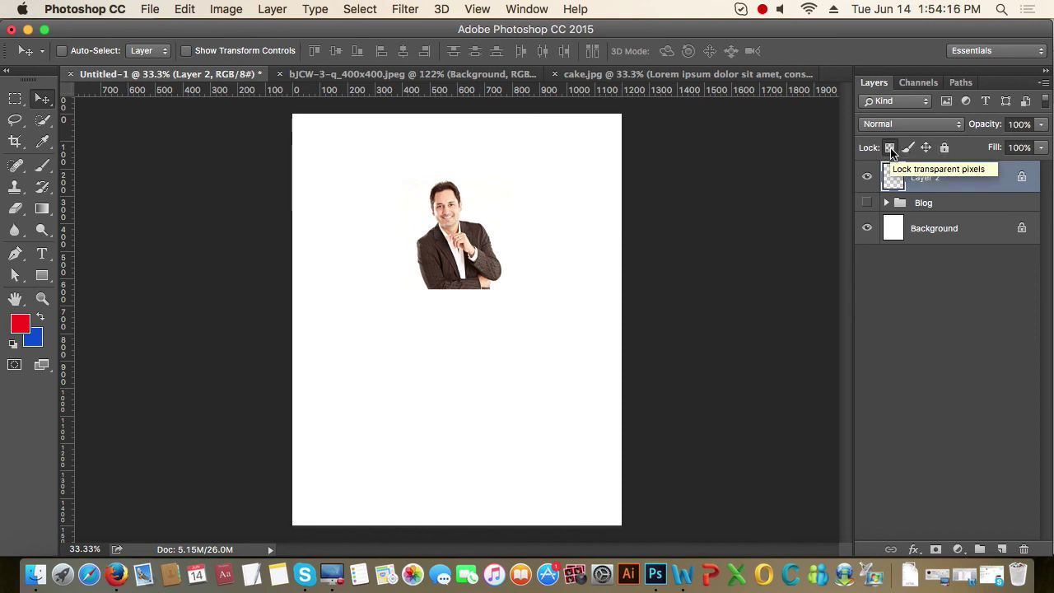
{"action": "key", "text": "alt+BackSpace"}
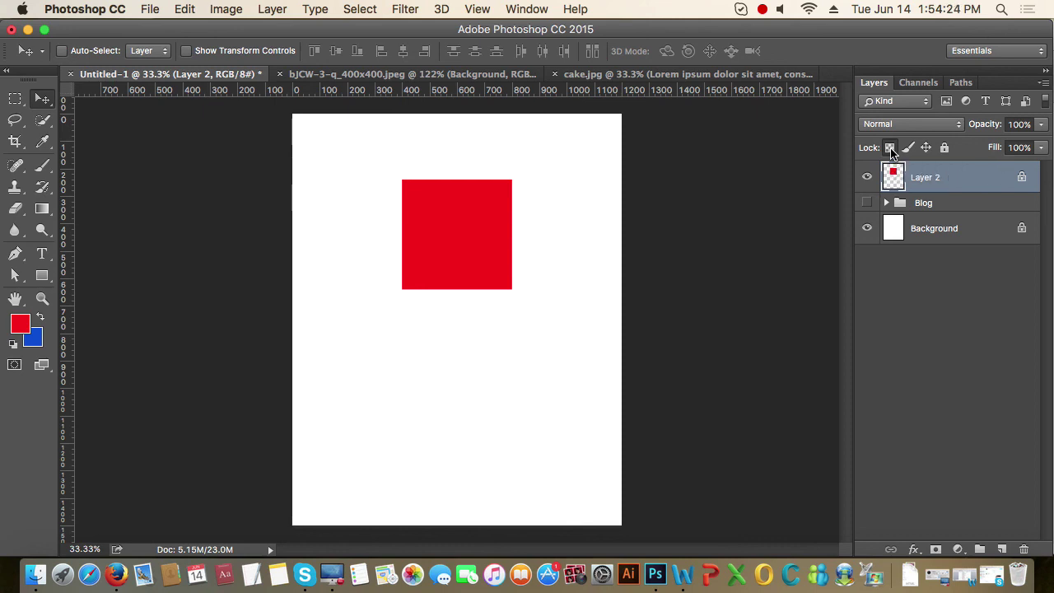
{"action": "key", "text": "super+BackSpace"}
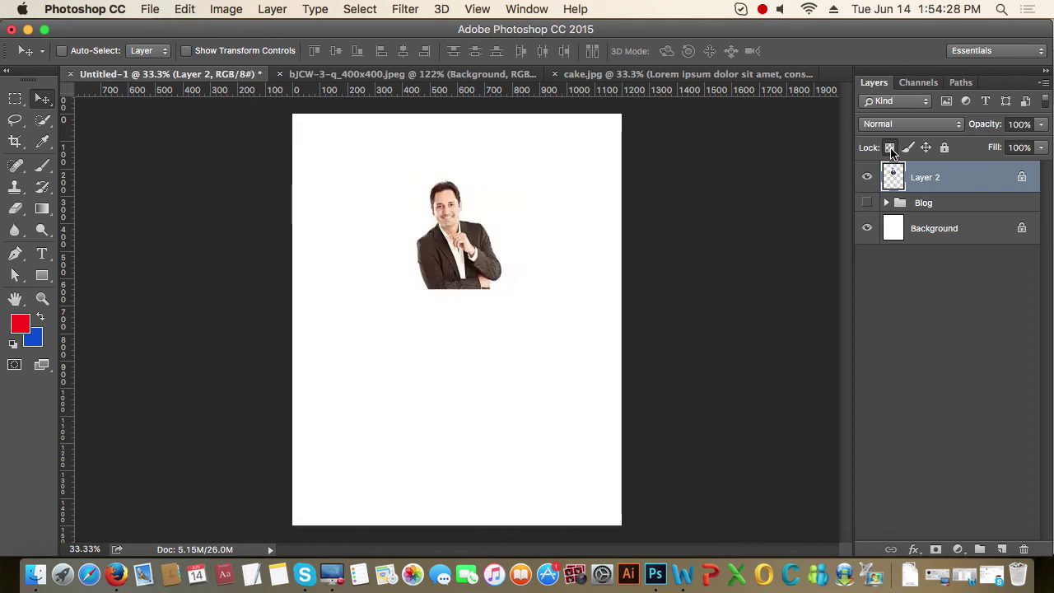
{"action": "left_click", "coordinate": [889, 147]}
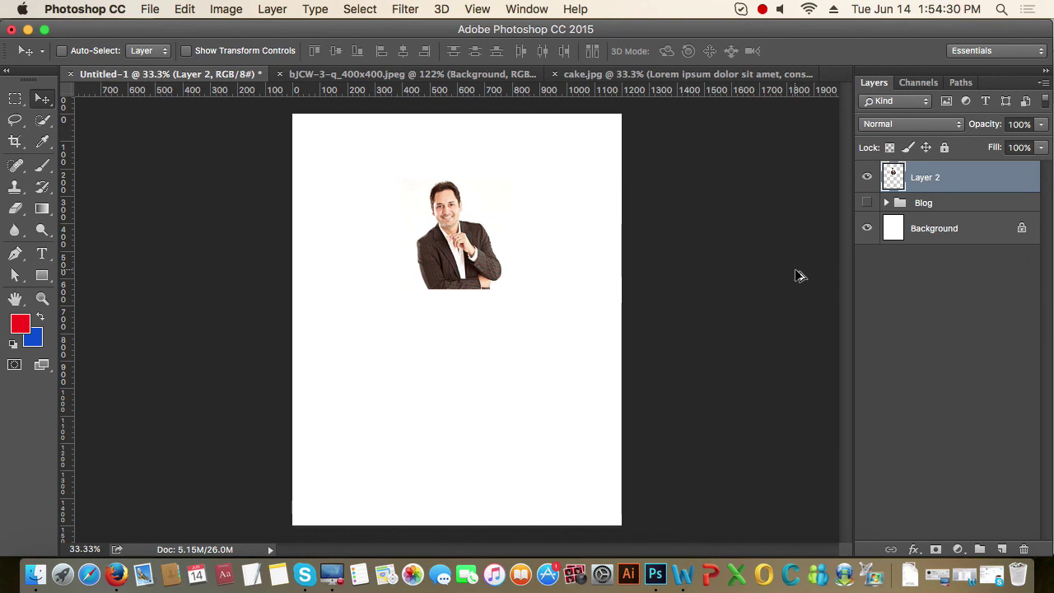
{"action": "key", "text": "alt+BackSpace"}
{"action": "key", "text": "ctrl+z"}
Step: In cake.jpg, draw a red rectangle over the right side of the cake photo
{"action": "left_click", "coordinate": [660, 76]}
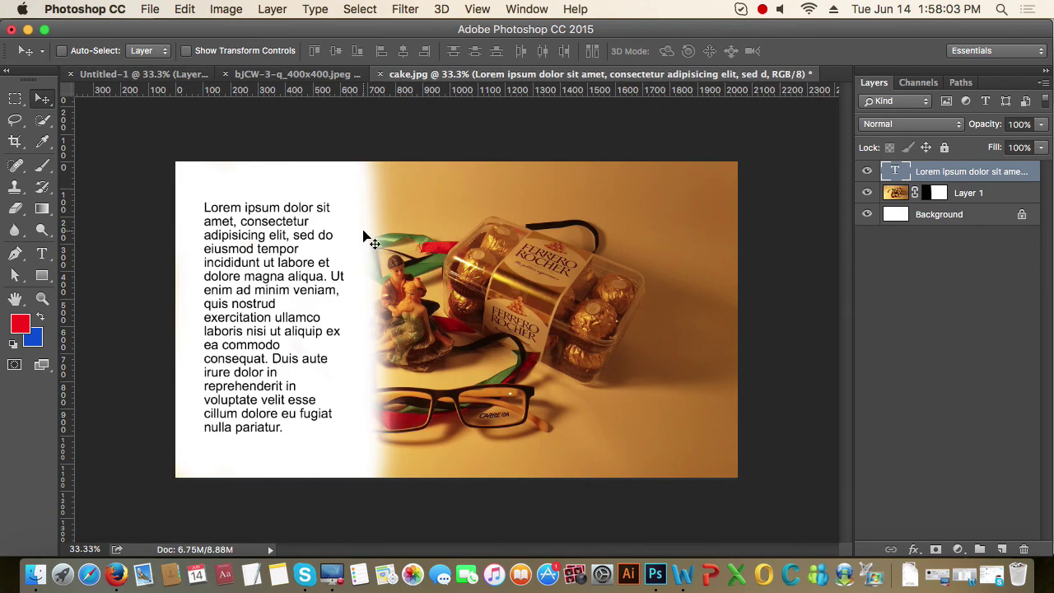
{"action": "left_click", "coordinate": [42, 276]}
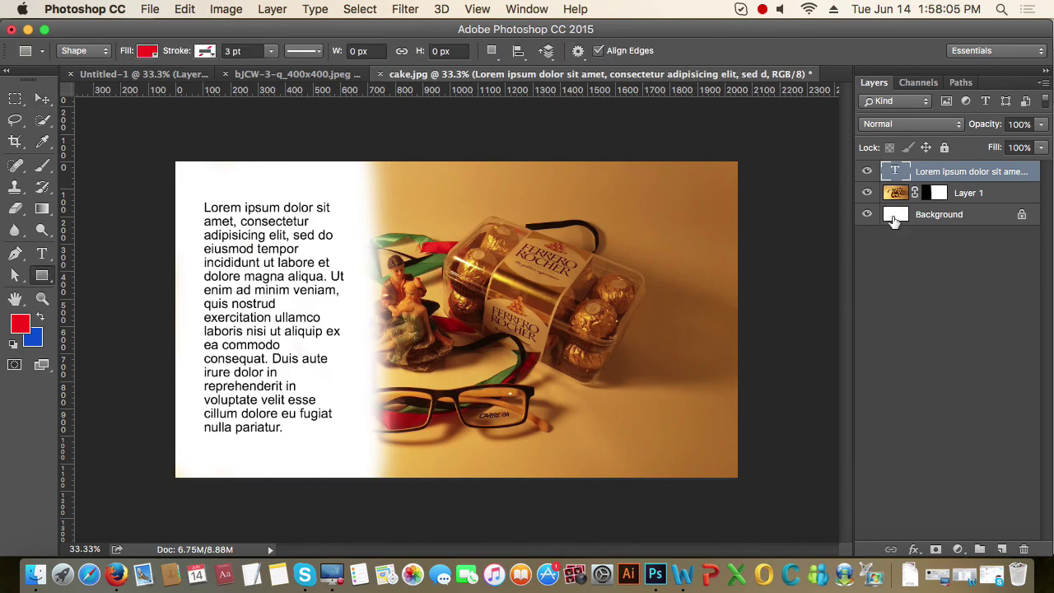
{"action": "left_click", "coordinate": [976, 198]}
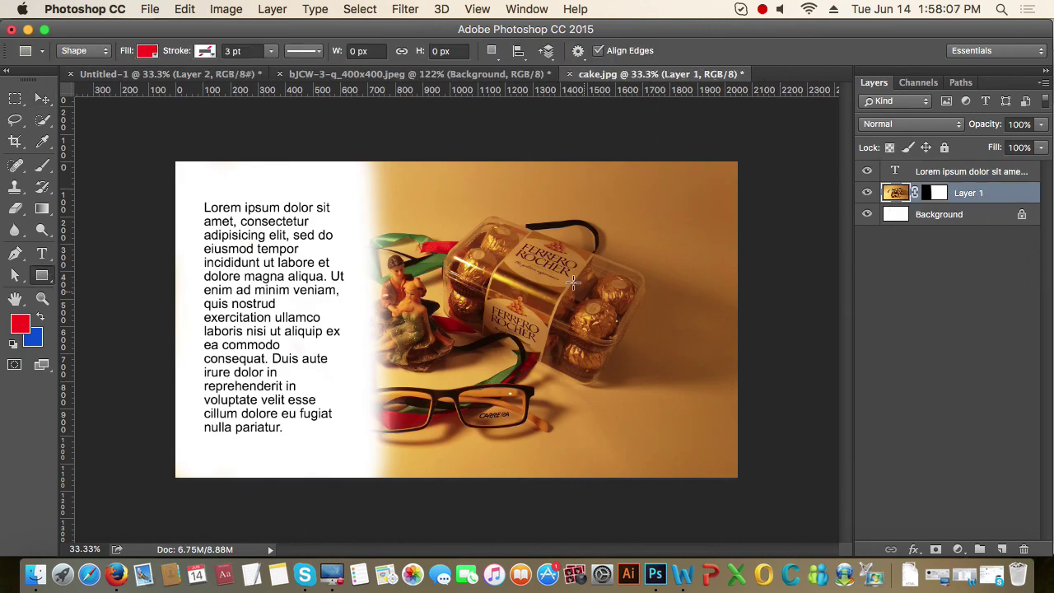
{"action": "left_click_drag", "start_coordinate": [546, 228], "coordinate": [661, 412]}
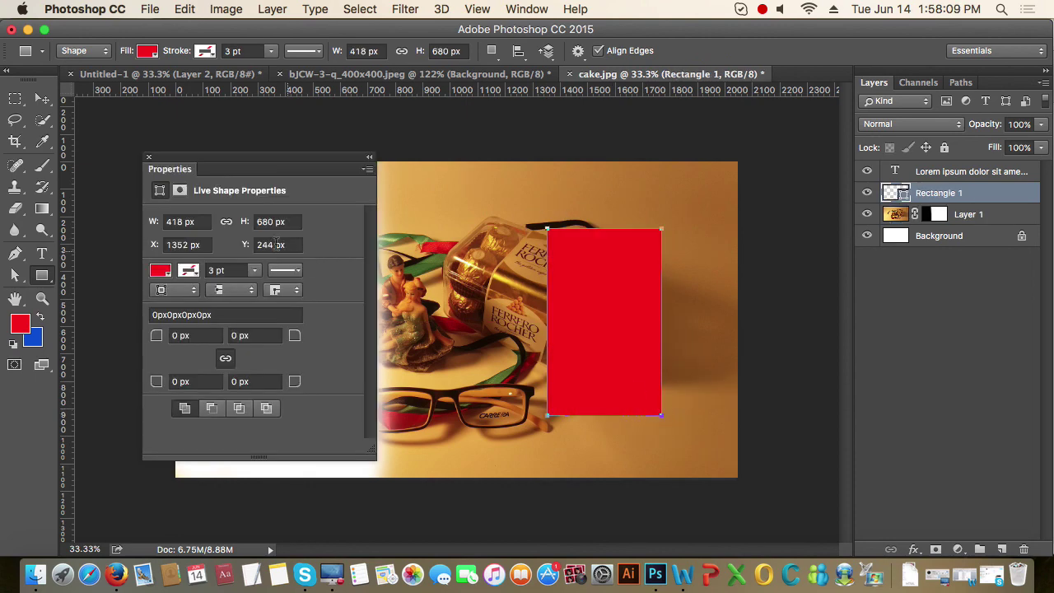
{"action": "left_click", "coordinate": [42, 99]}
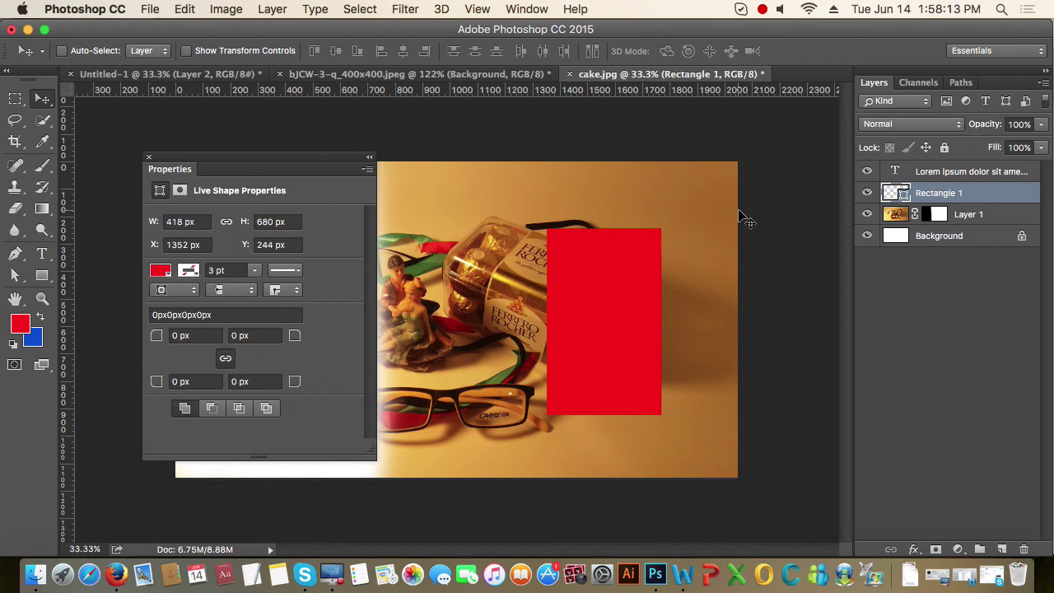
Step: Cycle the rectangle through blend modes like Color Burn, Overlay and Soft Light
{"action": "left_click", "coordinate": [930, 125]}
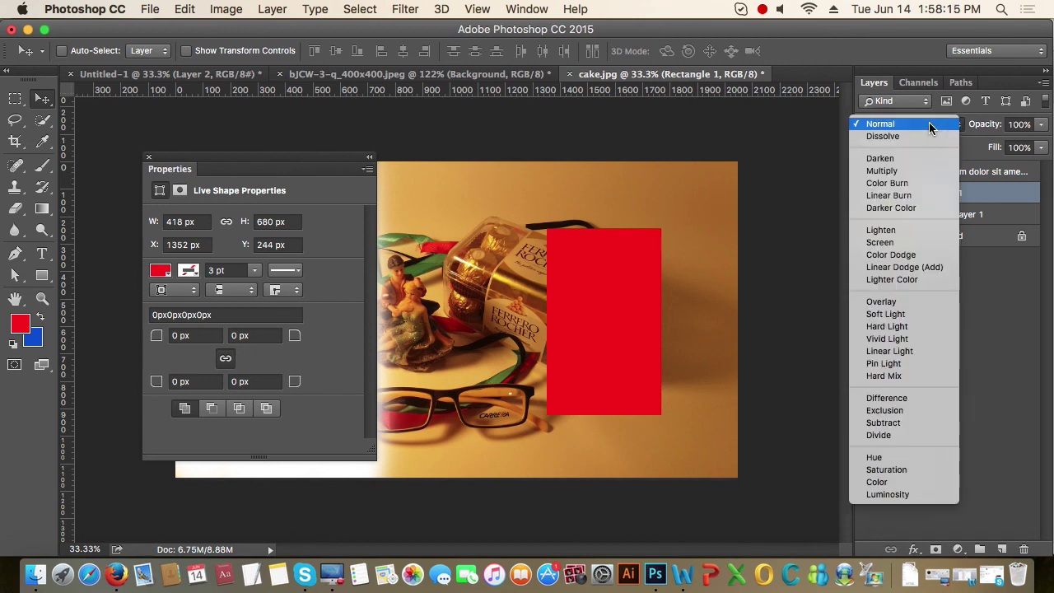
{"action": "left_click", "coordinate": [918, 183]}
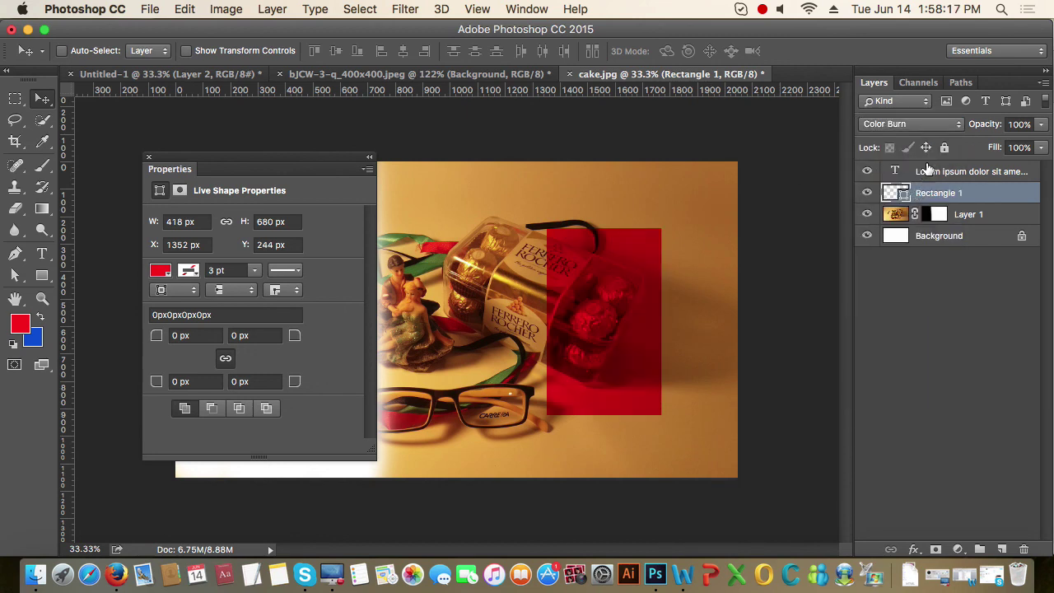
{"action": "left_click", "coordinate": [914, 124]}
{"action": "left_click", "coordinate": [918, 239]}
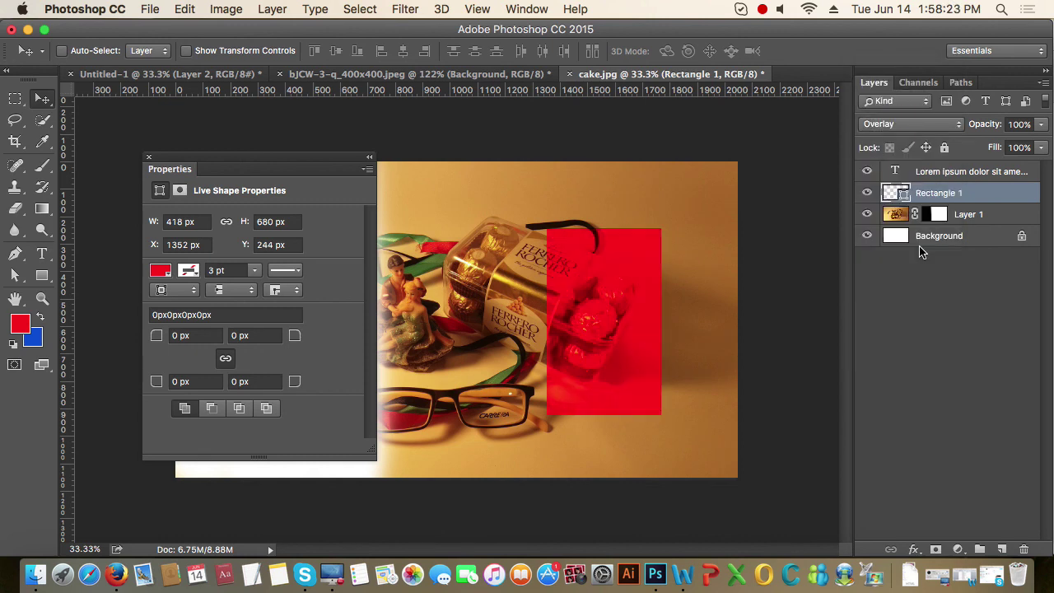
{"action": "key", "text": "shift+plus"}
{"action": "key", "text": "shift+plus"}
{"action": "key", "text": "shift+plus"}
{"action": "key", "text": "shift+plus"}
{"action": "key", "text": "shift+plus"}
{"action": "key", "text": "shift+plus"}
{"action": "key", "text": "shift+plus"}
{"action": "key", "text": "shift+plus"}
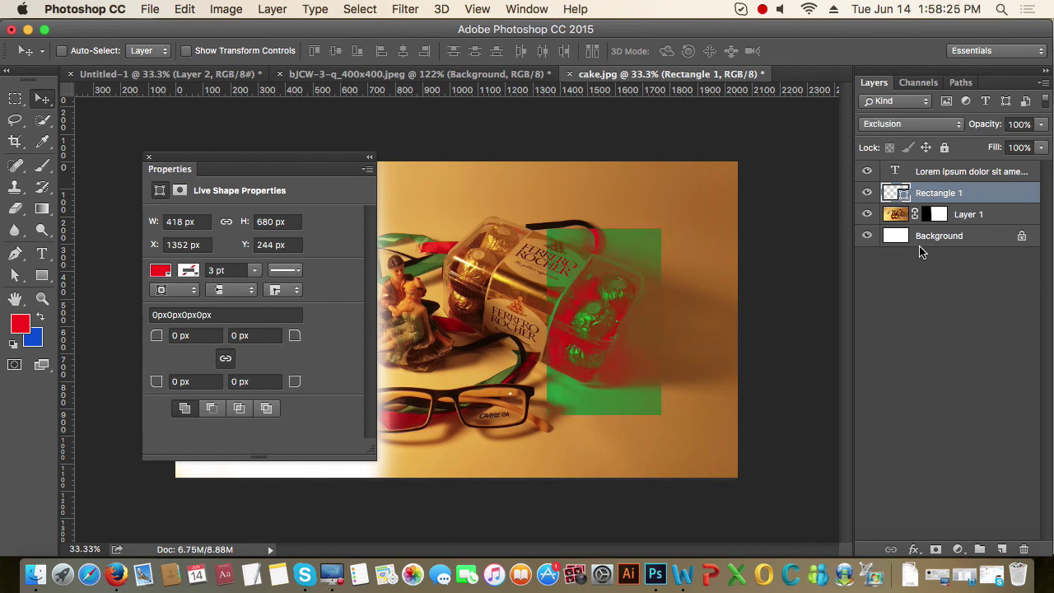
{"action": "key", "text": "shift+minus"}
{"action": "key", "text": "shift+minus"}
{"action": "key", "text": "shift+minus"}
{"action": "key", "text": "shift+minus"}
{"action": "key", "text": "shift+minus"}
{"action": "key", "text": "shift+minus"}
{"action": "key", "text": "shift+minus"}
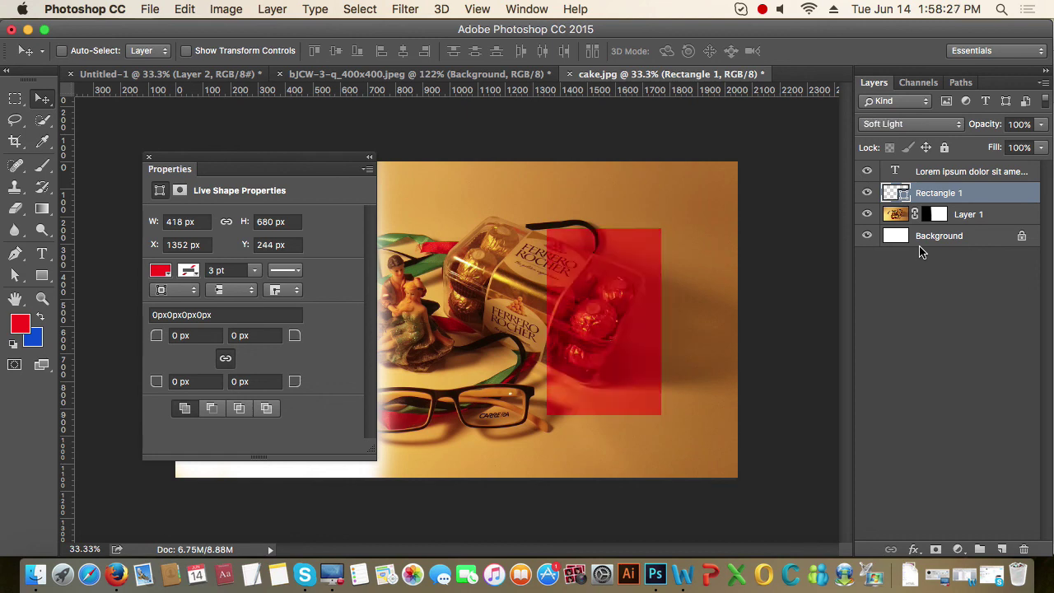
{"action": "key", "text": "shift+plus"}
{"action": "key", "text": "shift+minus"}
{"action": "key", "text": "shift+minus"}
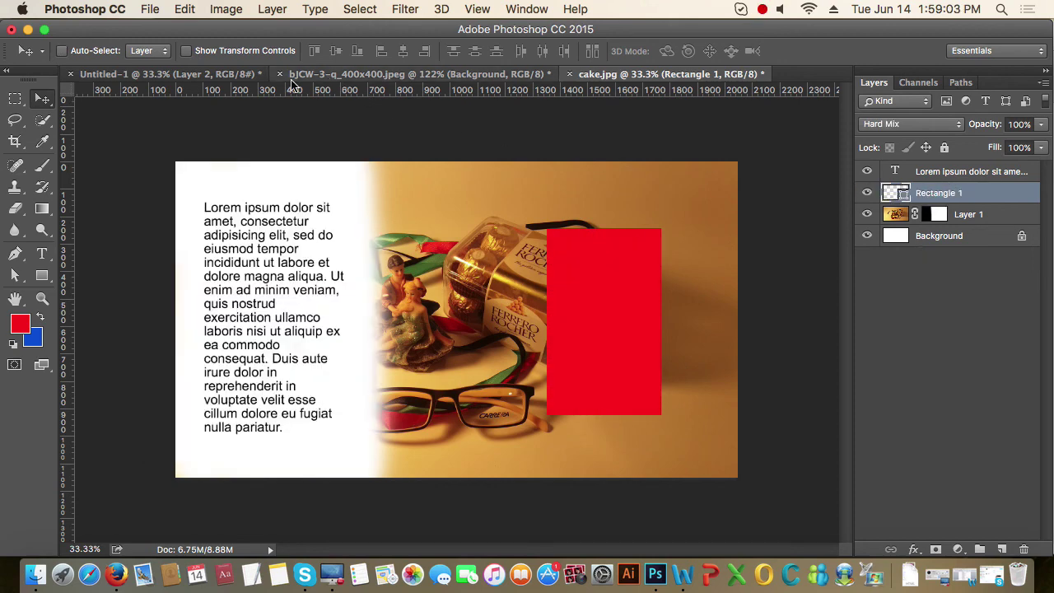
Step: In Untitled-1, show the Blog group, hide Layer 2, and link Post 1–3
{"action": "left_click", "coordinate": [213, 76]}
{"action": "left_click", "coordinate": [887, 202]}
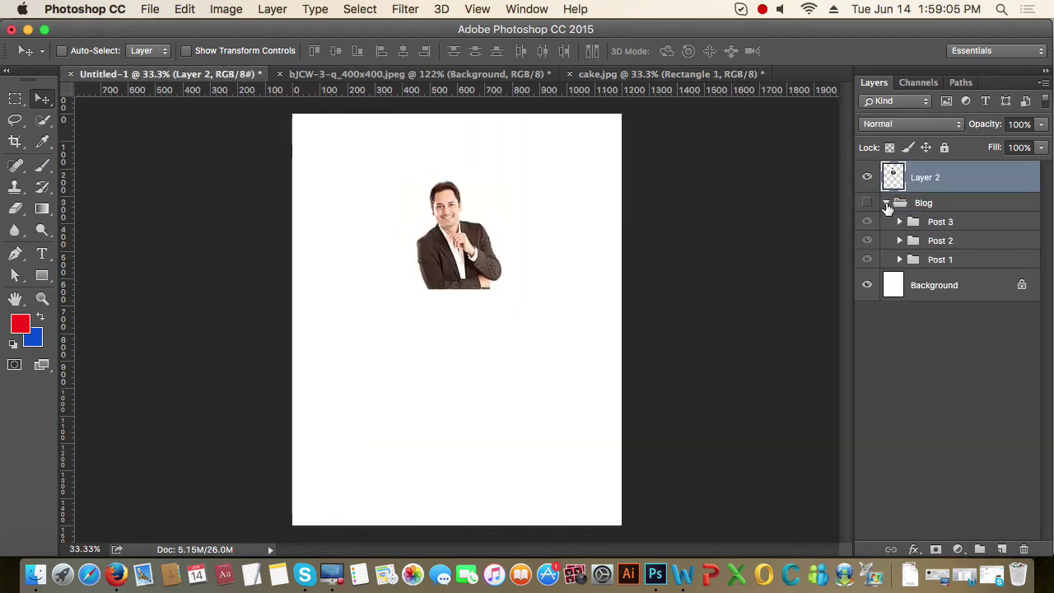
{"action": "left_click", "coordinate": [955, 224]}
{"action": "left_click", "coordinate": [950, 261], "text": "shift"}
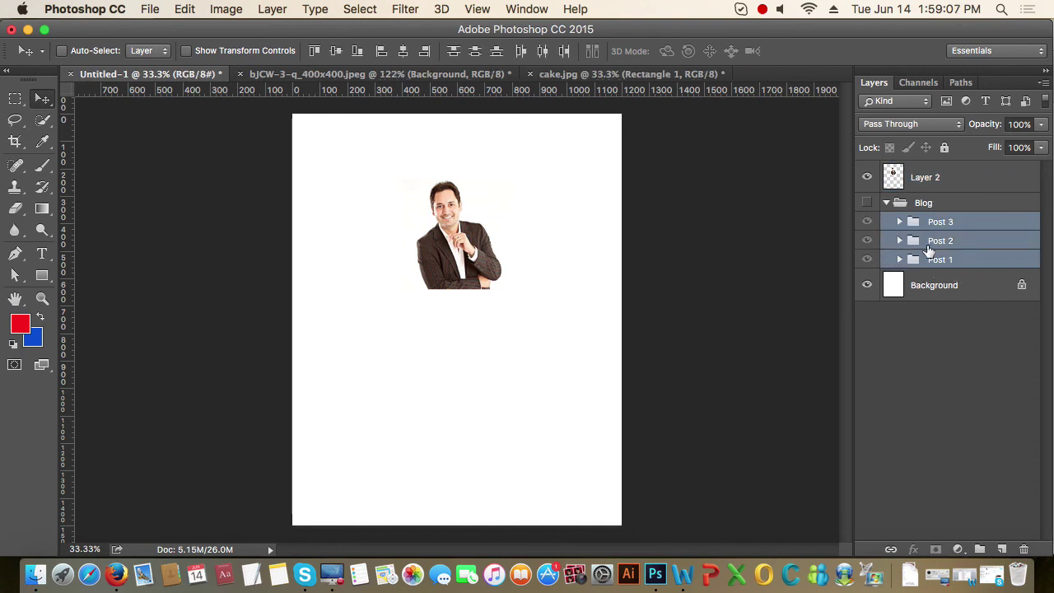
{"action": "left_click", "coordinate": [866, 202]}
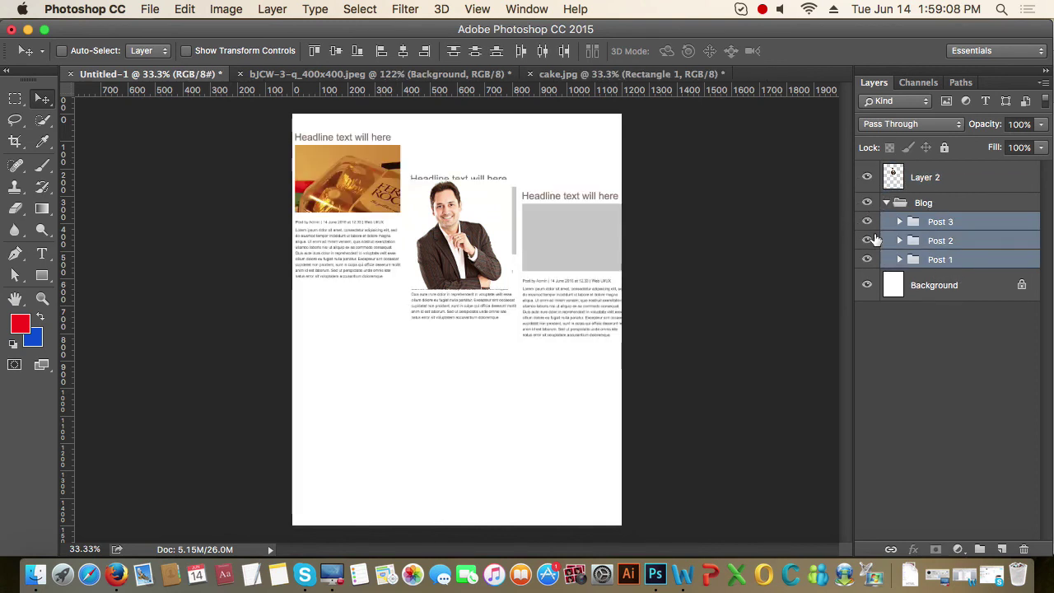
{"action": "left_click", "coordinate": [866, 177]}
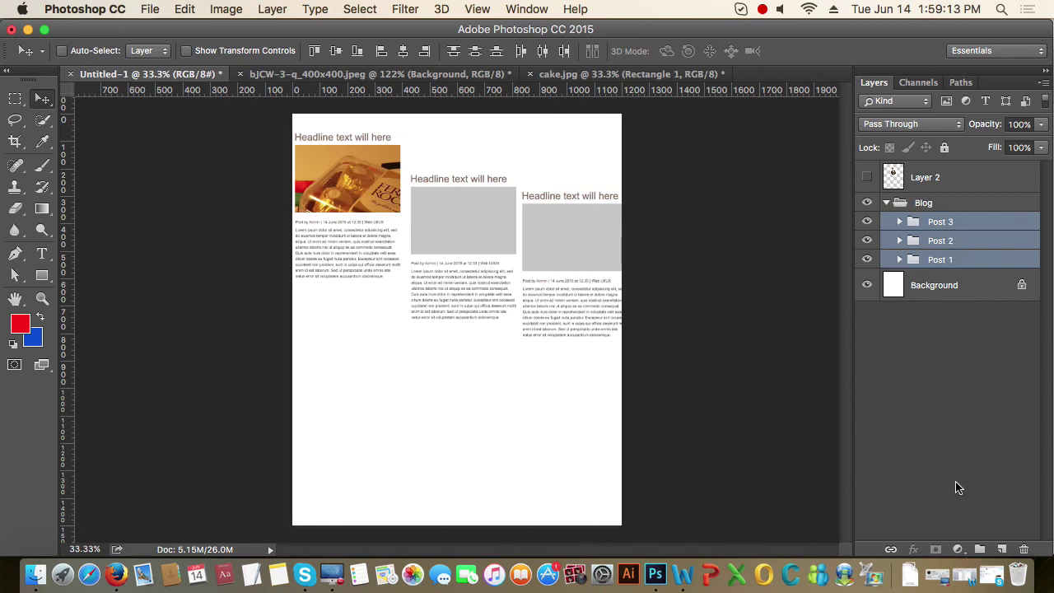
{"action": "left_click", "coordinate": [890, 548]}
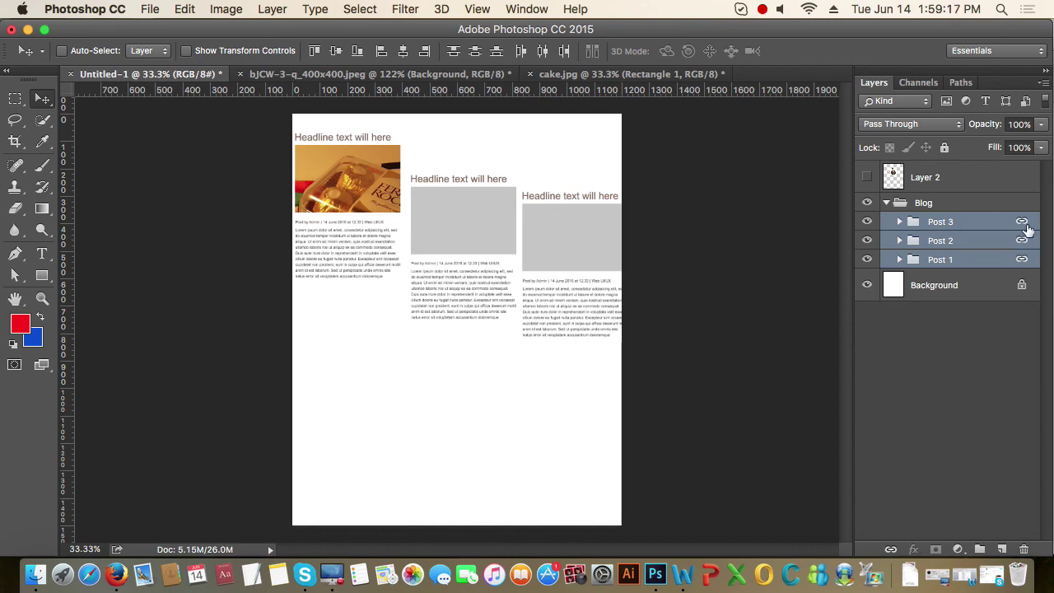
Step: Drag the linked posts to the left, then tidy the Blog group and deselect layers
{"action": "left_click", "coordinate": [971, 260]}
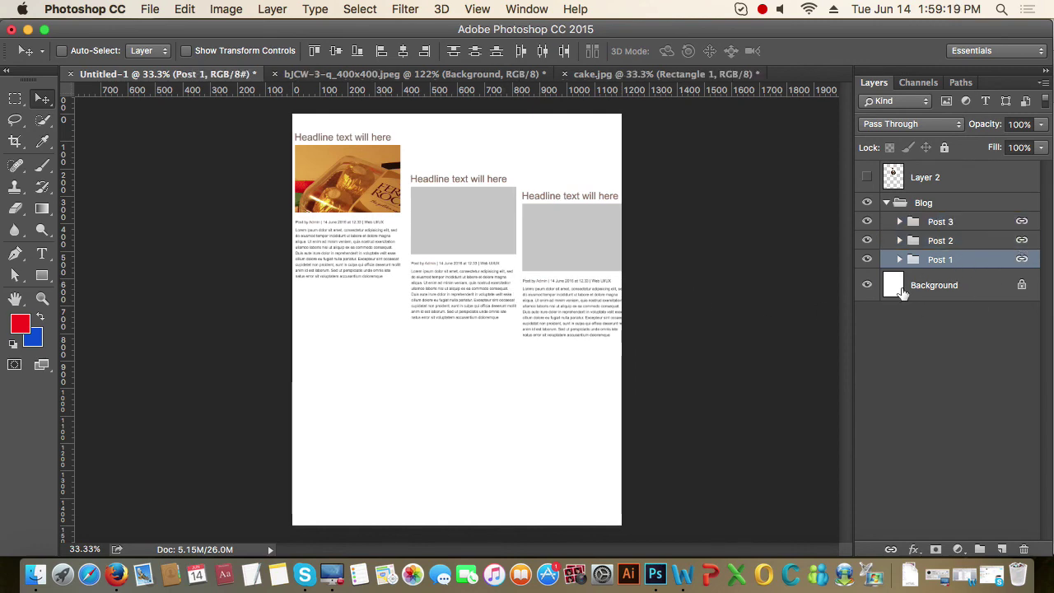
{"action": "left_click_drag", "start_coordinate": [578, 249], "coordinate": [607, 274]}
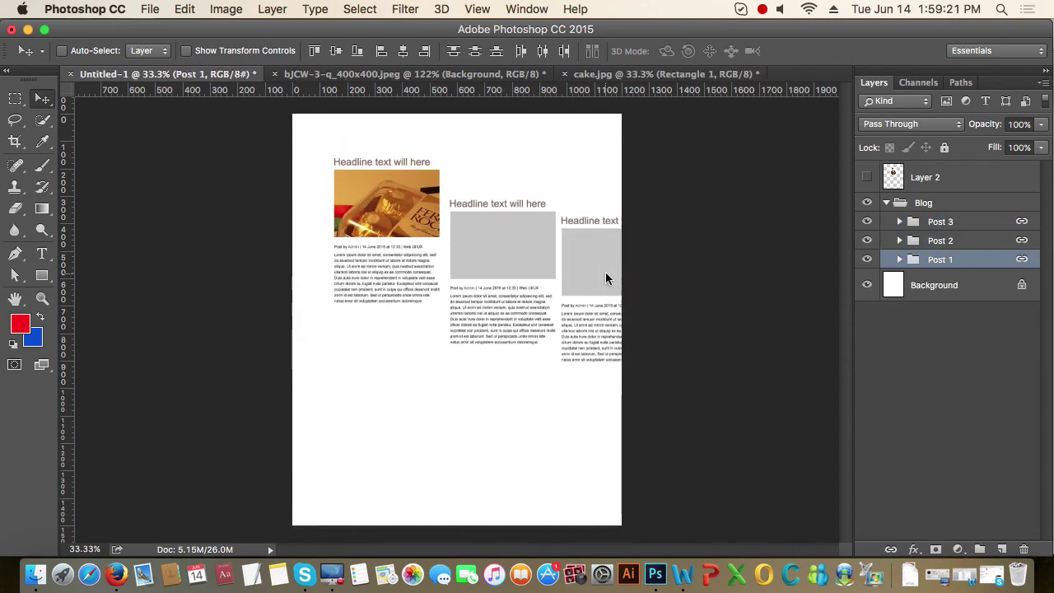
{"action": "left_click_drag", "start_coordinate": [529, 257], "coordinate": [477, 259]}
{"action": "mouse_move", "coordinate": [549, 261]}
{"action": "left_mouse_down"}
{"action": "mouse_move", "coordinate": [508, 274]}
{"action": "mouse_move", "coordinate": [534, 280]}
{"action": "mouse_move", "coordinate": [502, 262]}
{"action": "left_mouse_up"}
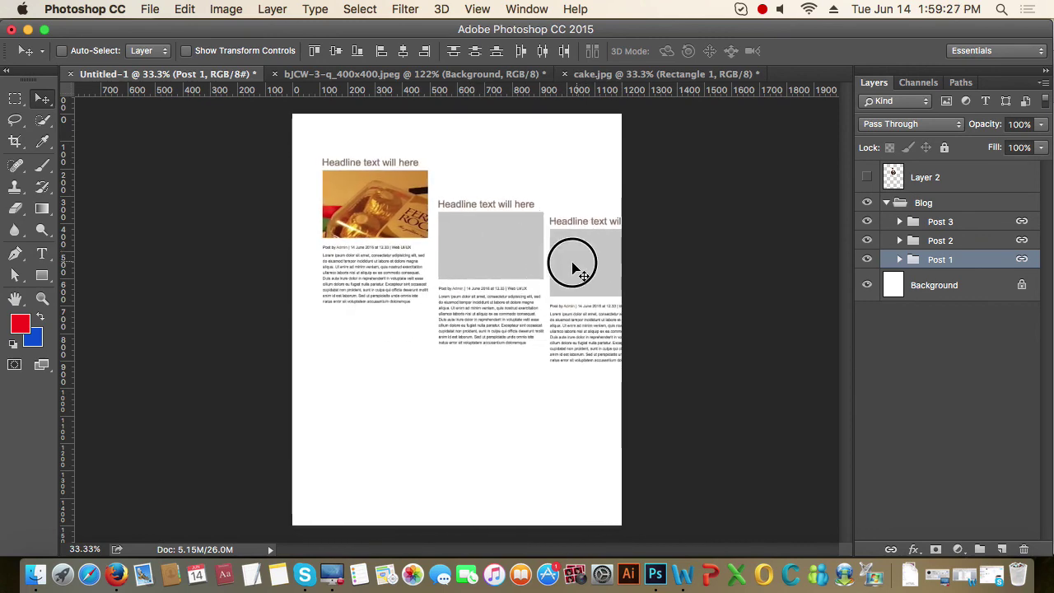
{"action": "left_click", "coordinate": [952, 223], "text": "shift"}
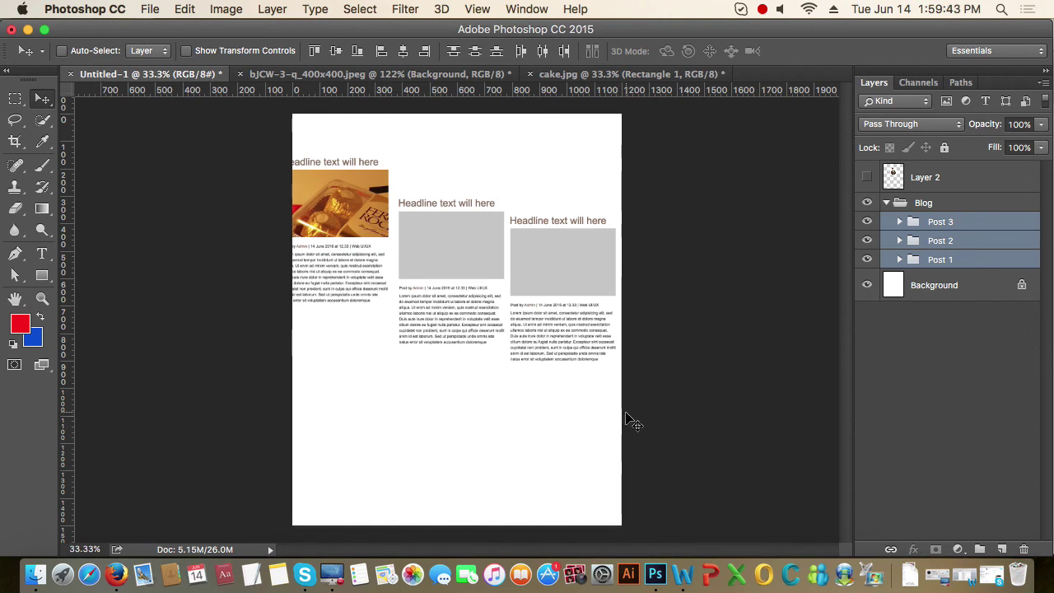
{"action": "left_click", "coordinate": [896, 206]}
{"action": "left_click", "coordinate": [887, 203]}
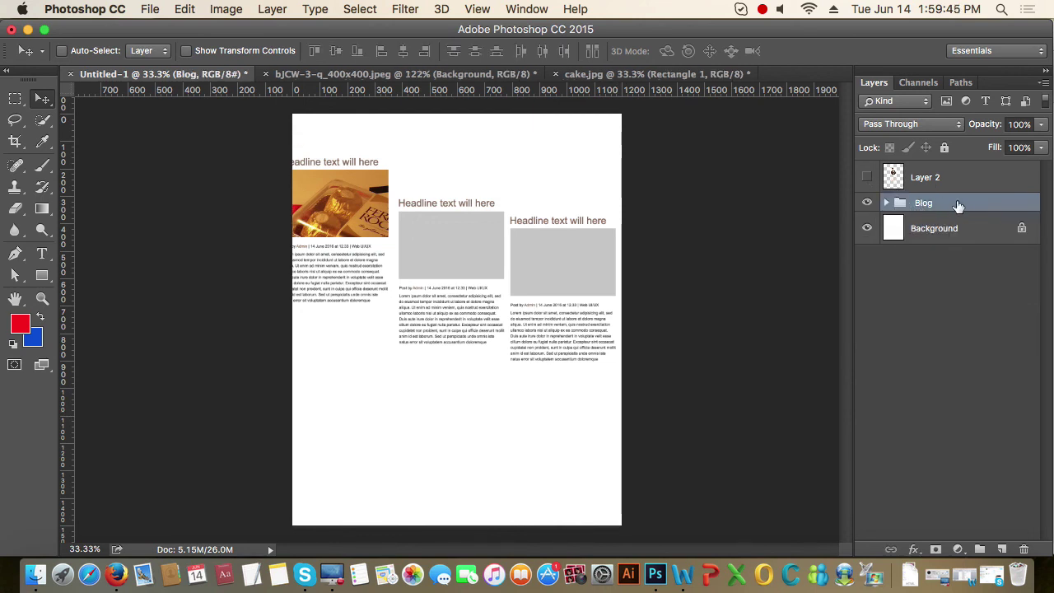
{"action": "left_click", "coordinate": [888, 203]}
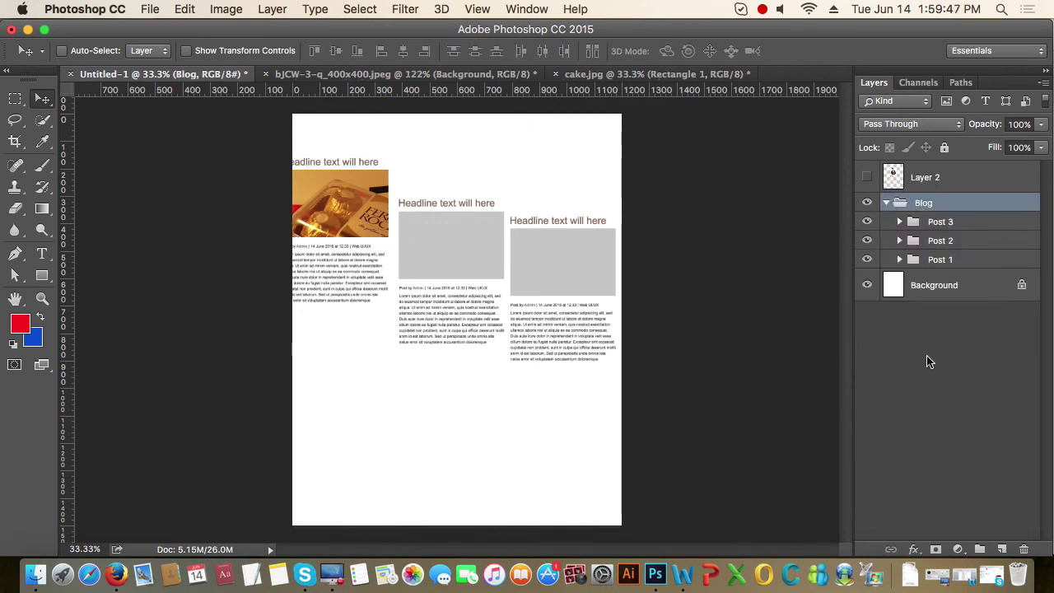
{"action": "left_click", "coordinate": [959, 367]}
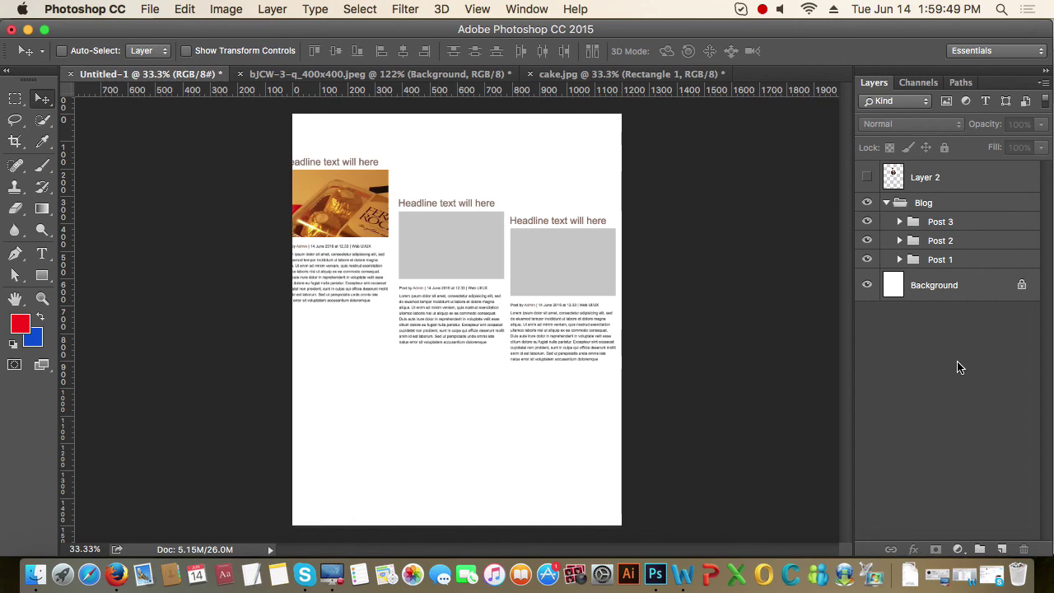